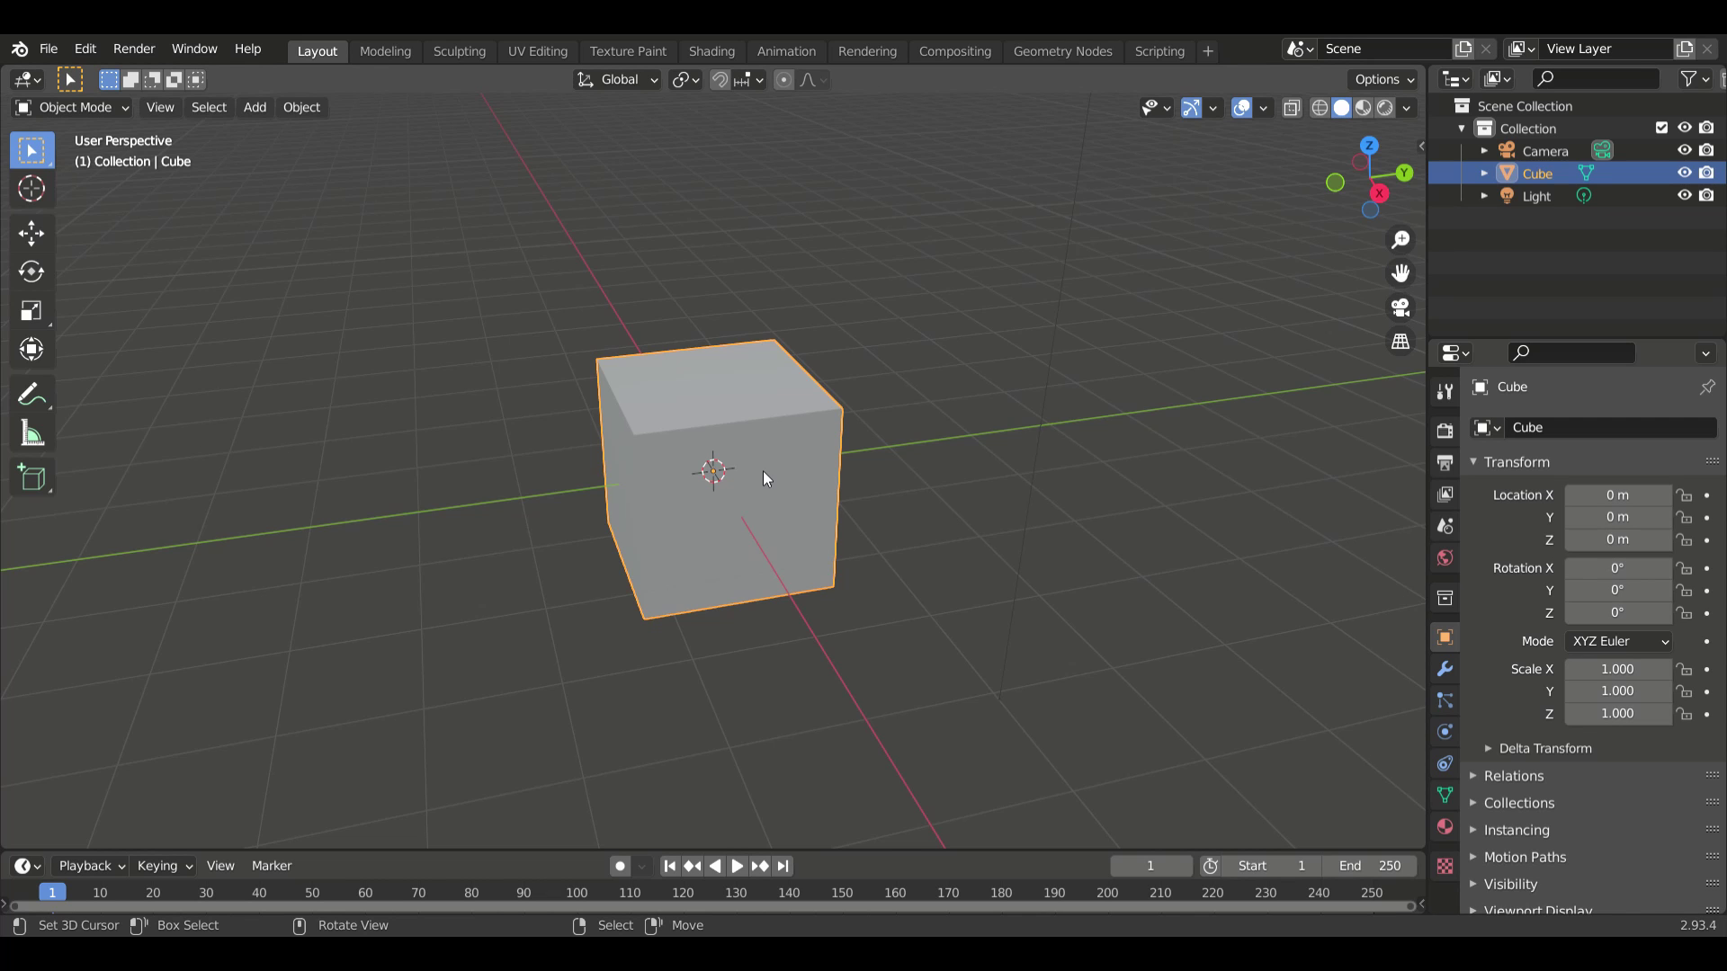
# - Raise the default cube straight up along Z
pyautogui.press('g')
pyautogui.press('z')
pyautogui.click(758, 442)
pyautogui.moveTo(757, 442)
pyautogui.mouseDown(button='middle')
pyautogui.moveTo(793, 581)
pyautogui.moveTo(727, 366)
pyautogui.mouseUp(button='middle')
# - Scale the cube thin along X, then enlarge its height and width into a tall wall
pyautogui.press('s')
pyautogui.press('x')
pyautogui.click(727, 367)
pyautogui.press('s')
pyautogui.hotkey('shift', 'x')
pyautogui.click(565, 358)
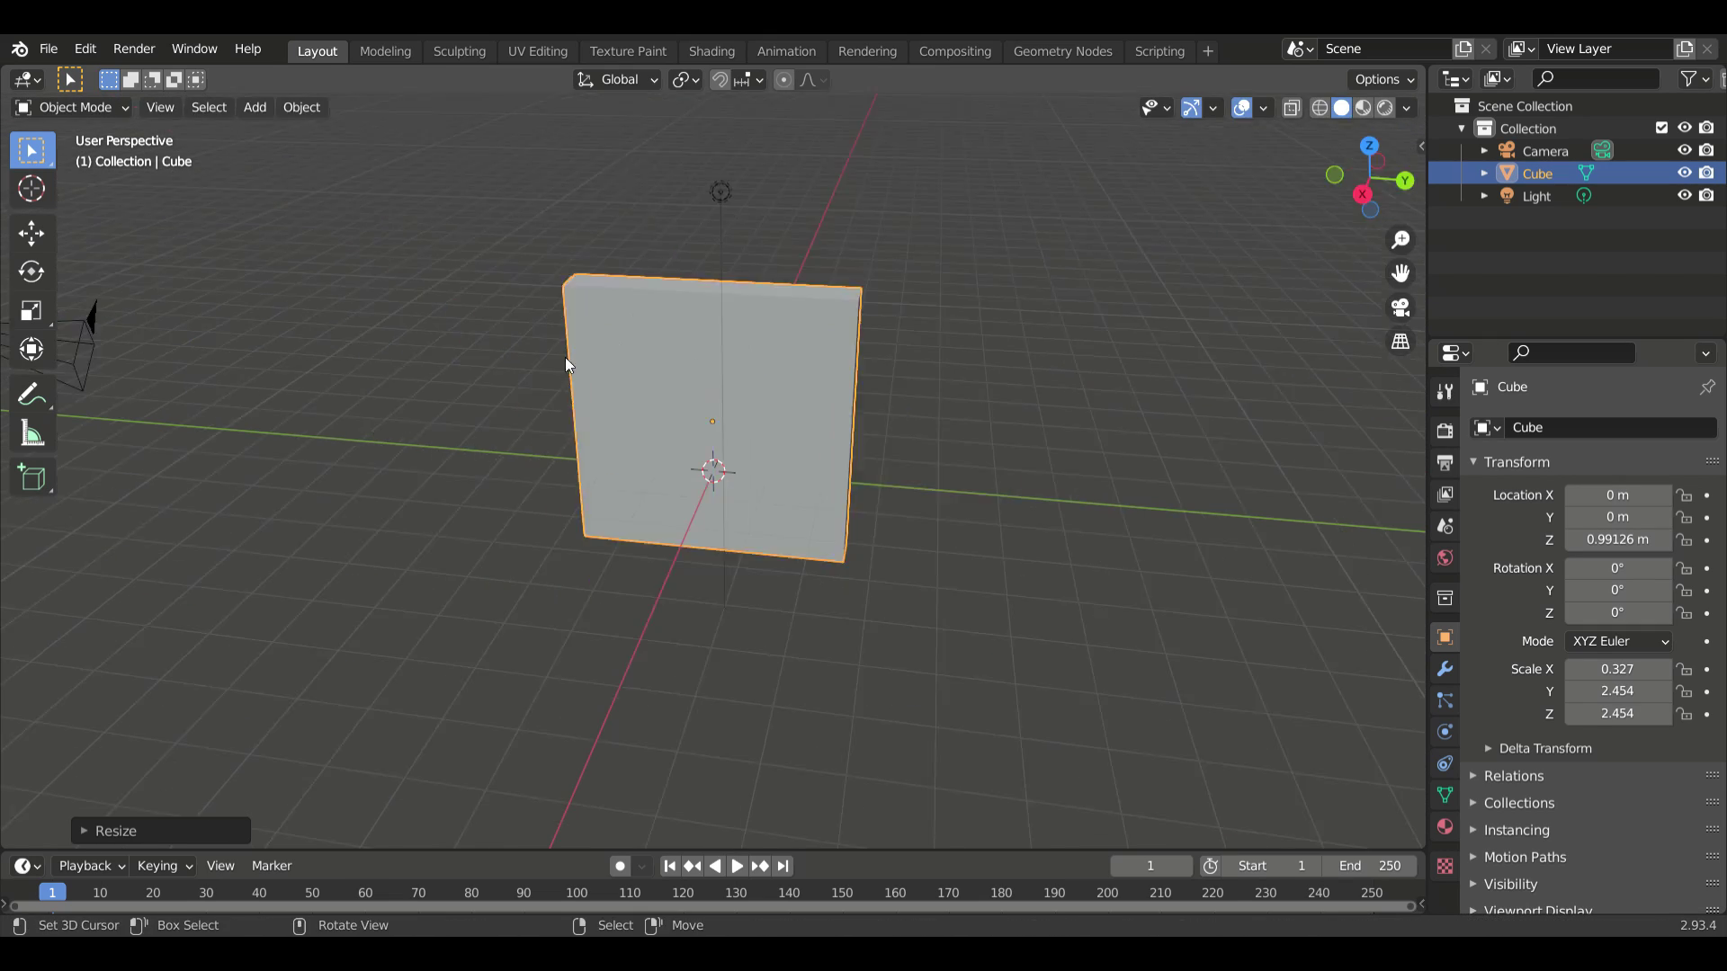
pyautogui.press('g')
pyautogui.press('z')
pyautogui.click(797, 542)
pyautogui.moveTo(797, 542); pyautogui.dragTo(869, 601, button='middle')
# - Add a plane at the origin and size and place it as the floor
pyautogui.press('s')
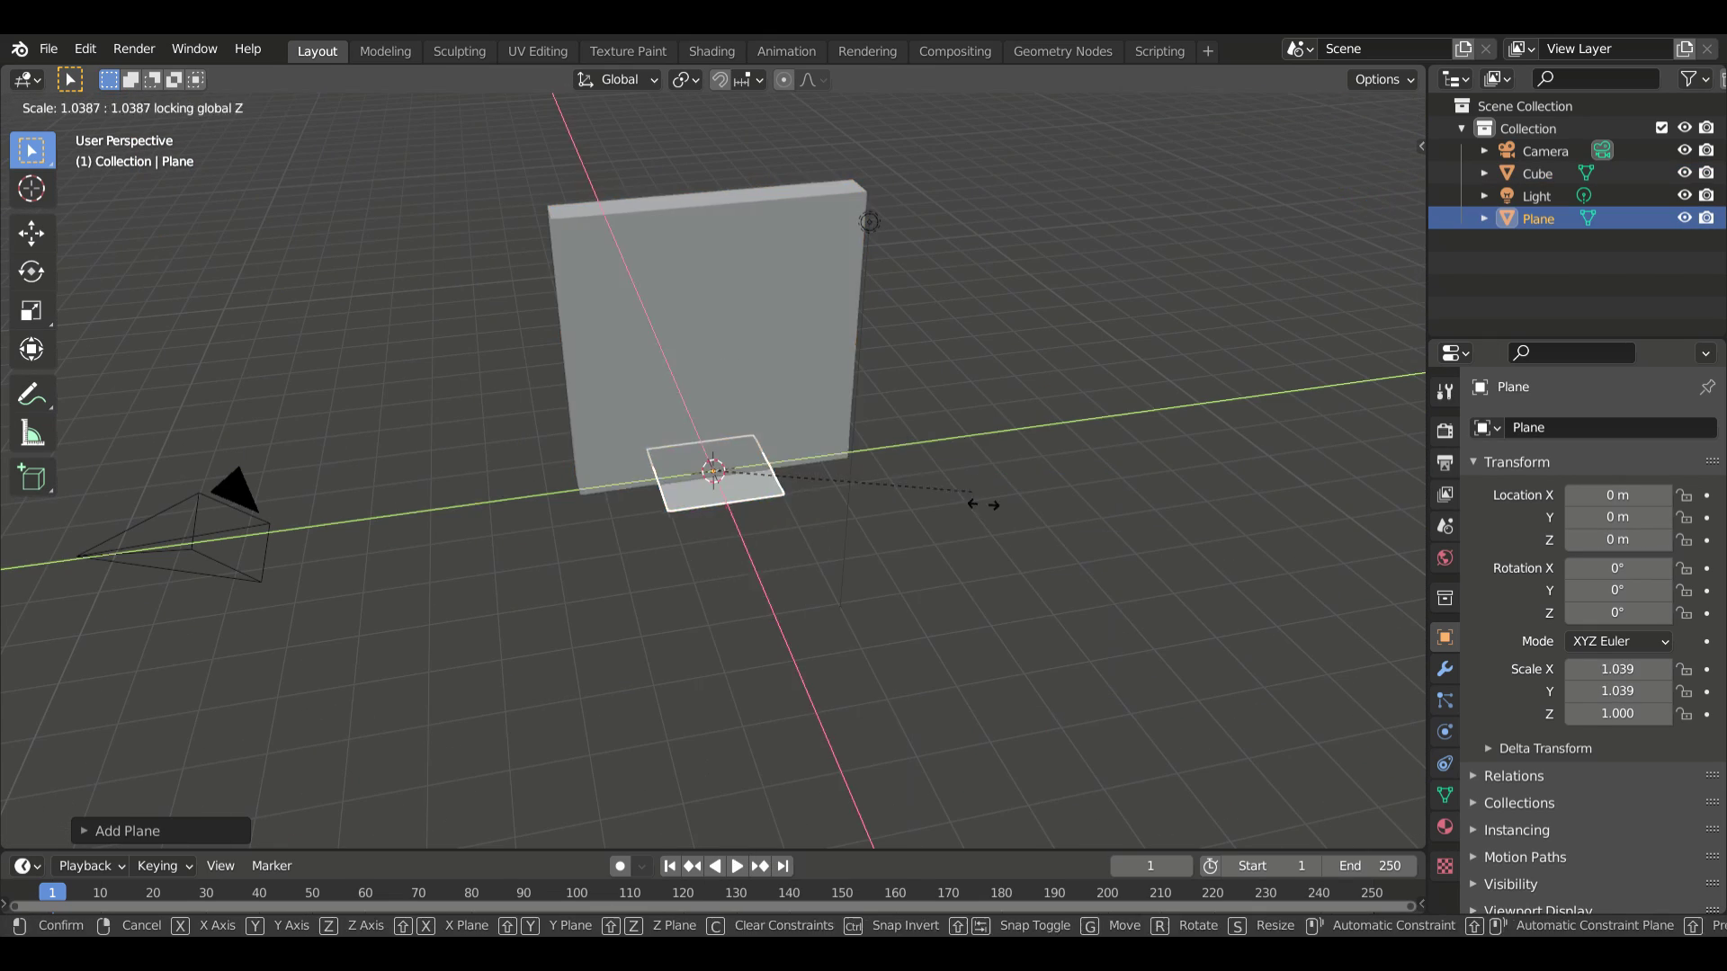
pyautogui.click(887, 482)
pyautogui.press('g')
pyautogui.click(1472, 545)
pyautogui.click(1445, 430)
# - Shade all objects with a red MatCap in the viewport lighting settings
pyautogui.click(1590, 669)
pyautogui.click(1577, 818)
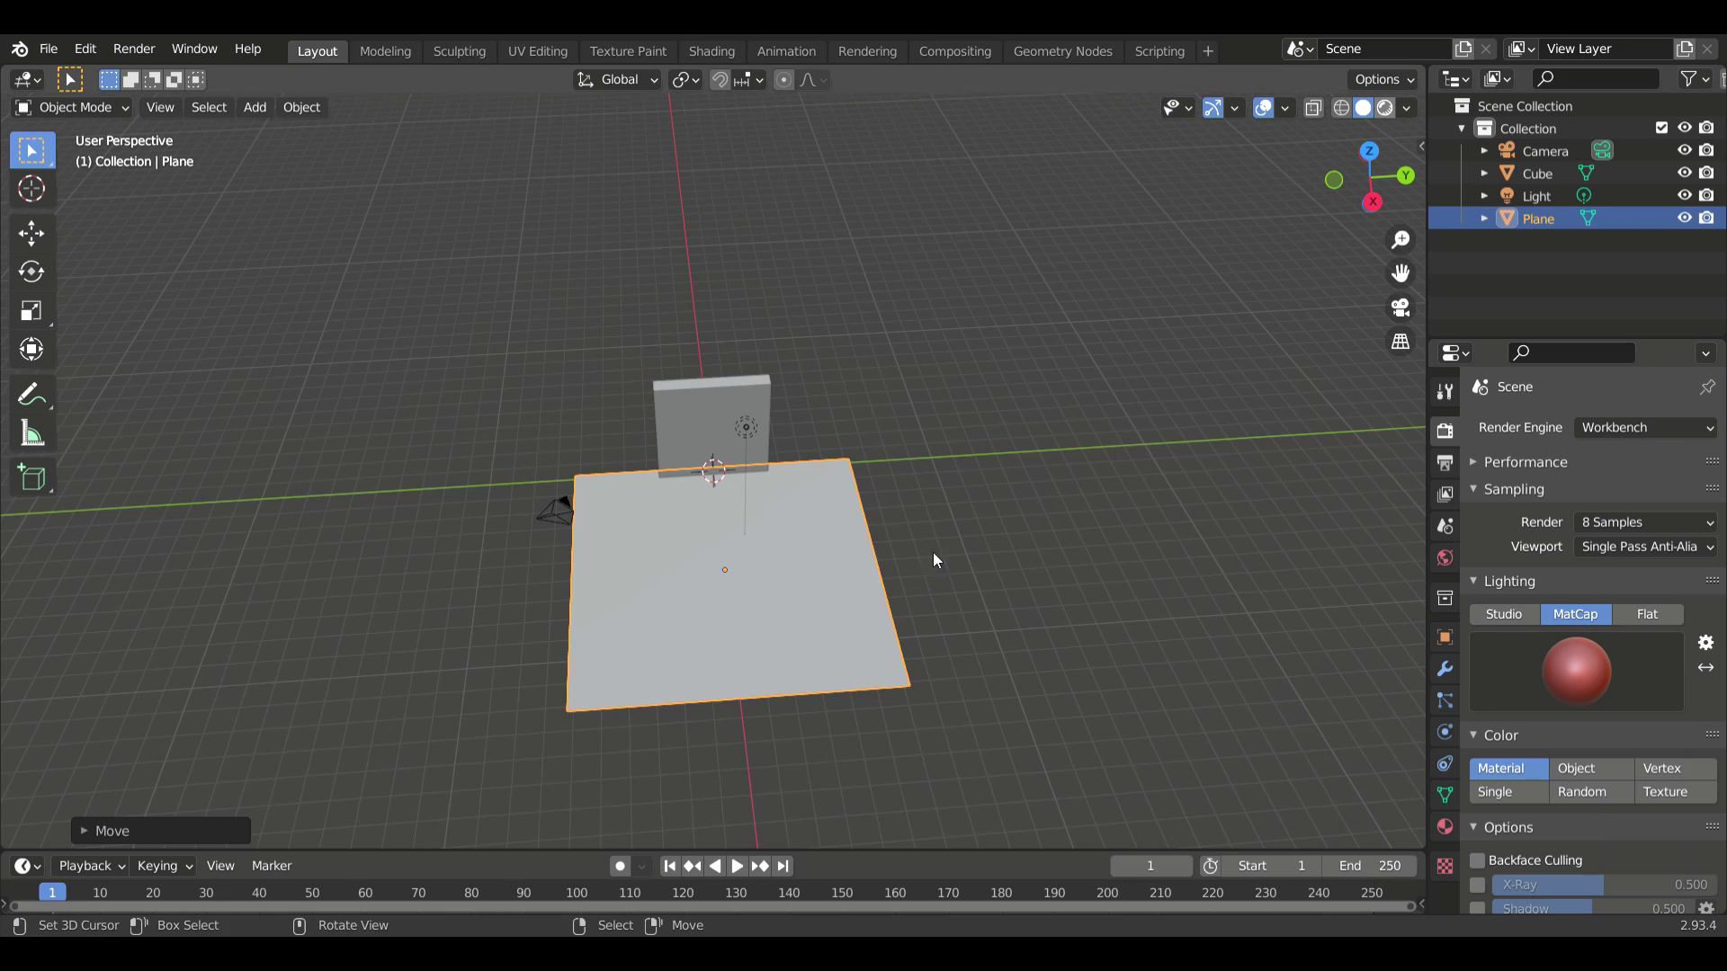
pyautogui.scroll(5, 932, 552)
pyautogui.moveTo(791, 504); pyautogui.dragTo(761, 425, button='middle')
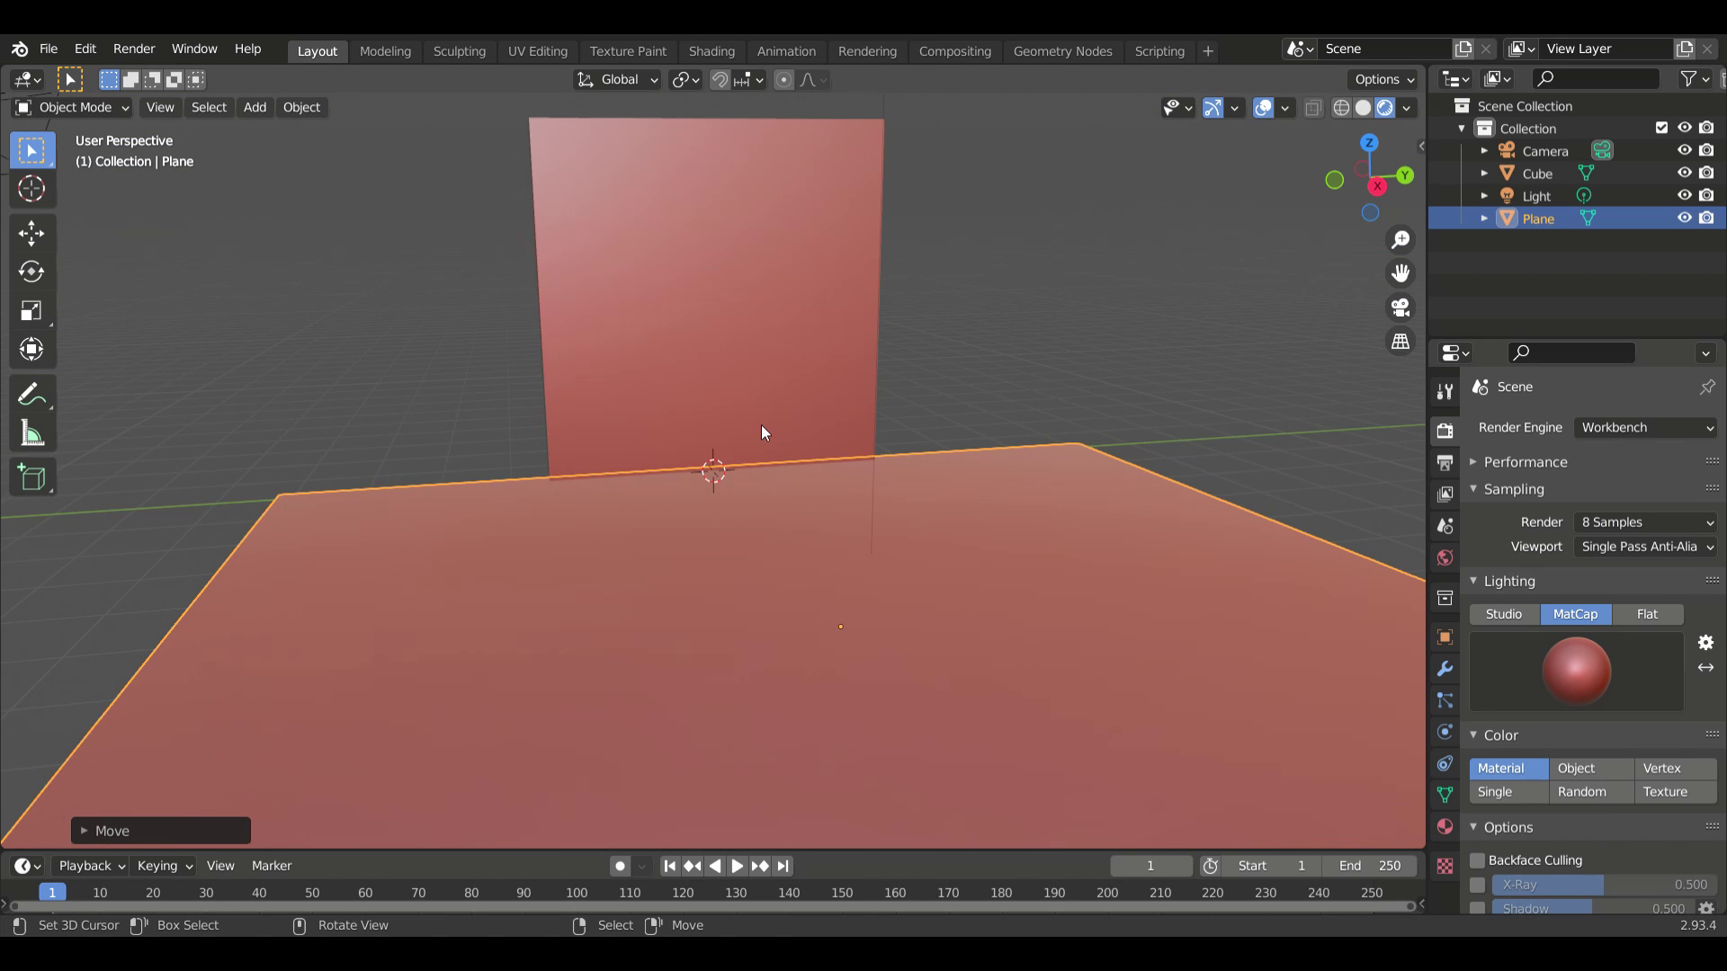
# - Add a second cube, Cube.001, to the scene
pyautogui.hotkey('shift', 'a')
pyautogui.click(890, 431)
pyautogui.moveTo(891, 432); pyautogui.dragTo(925, 499, button='middle')
# - Move the thin cutter cube upward along Z into the wall
pyautogui.press('g')
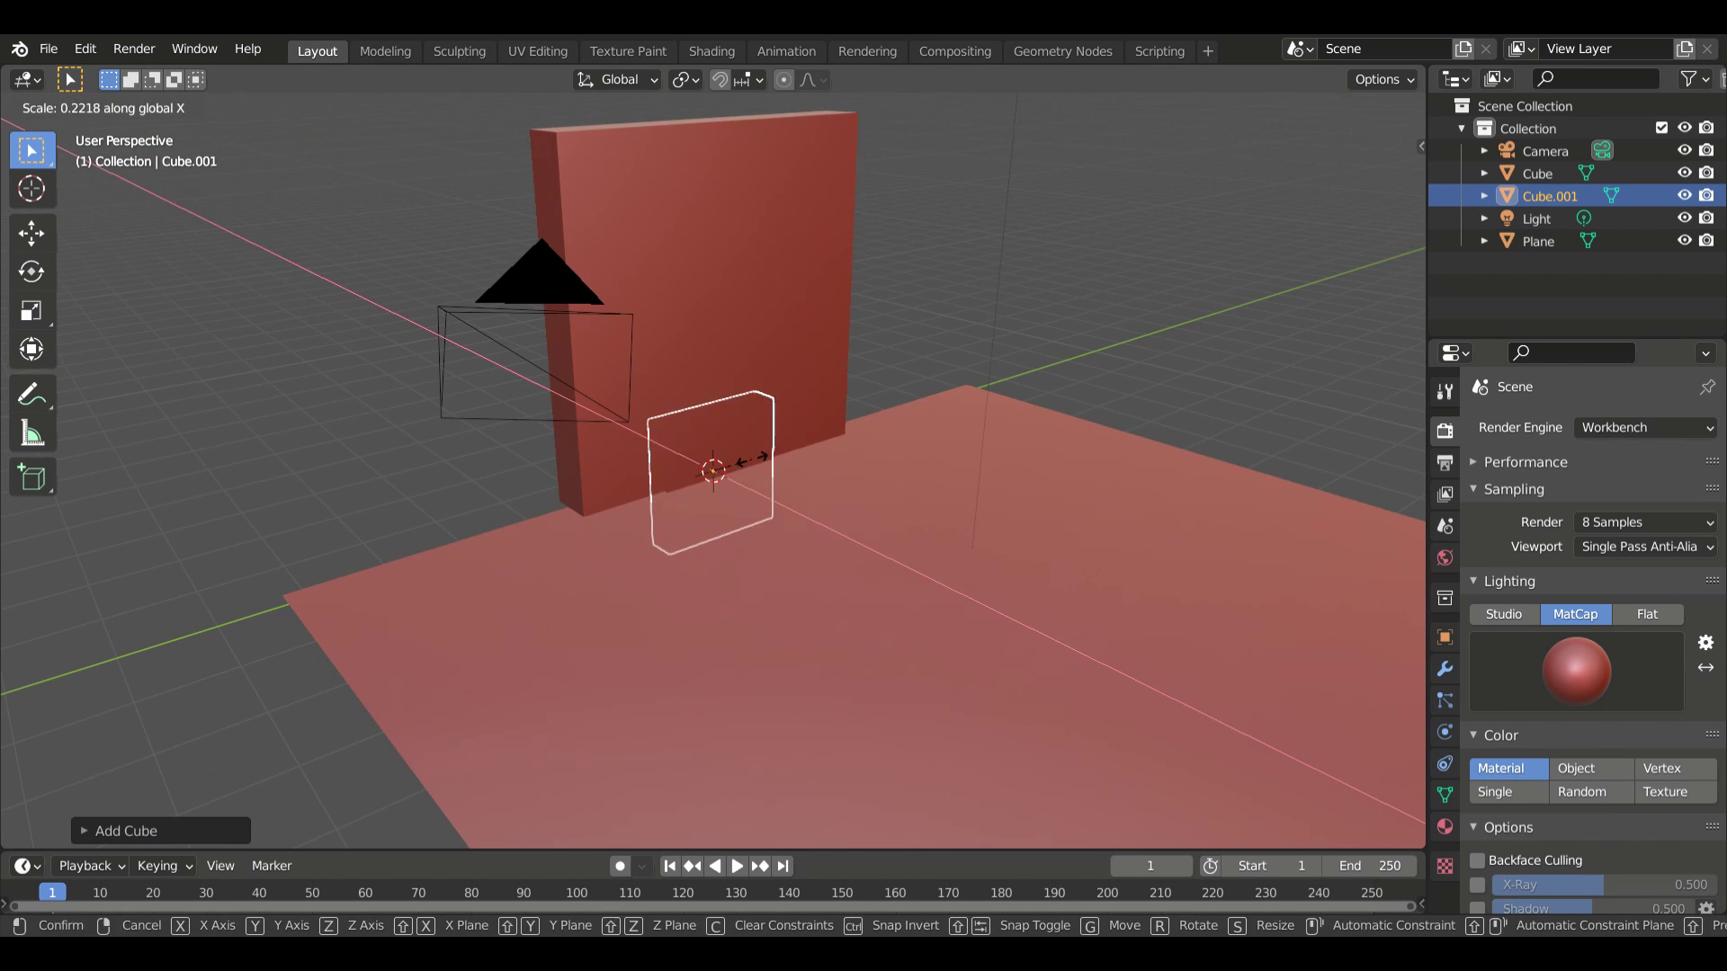
pyautogui.press('z')
pyautogui.click(791, 468)
pyautogui.moveTo(791, 468)
pyautogui.mouseDown(button='middle')
pyautogui.moveTo(733, 452)
pyautogui.moveTo(809, 375)
pyautogui.moveTo(763, 359)
pyautogui.moveTo(783, 444)
pyautogui.moveTo(783, 359)
pyautogui.moveTo(733, 384)
pyautogui.mouseUp(button='middle')
# - Bevel the cutter's edges in Edit Mode using edge select
pyautogui.press('Tab')
pyautogui.press('2')
pyautogui.hotkey('ctrl', 'b')
pyautogui.click(738, 394)
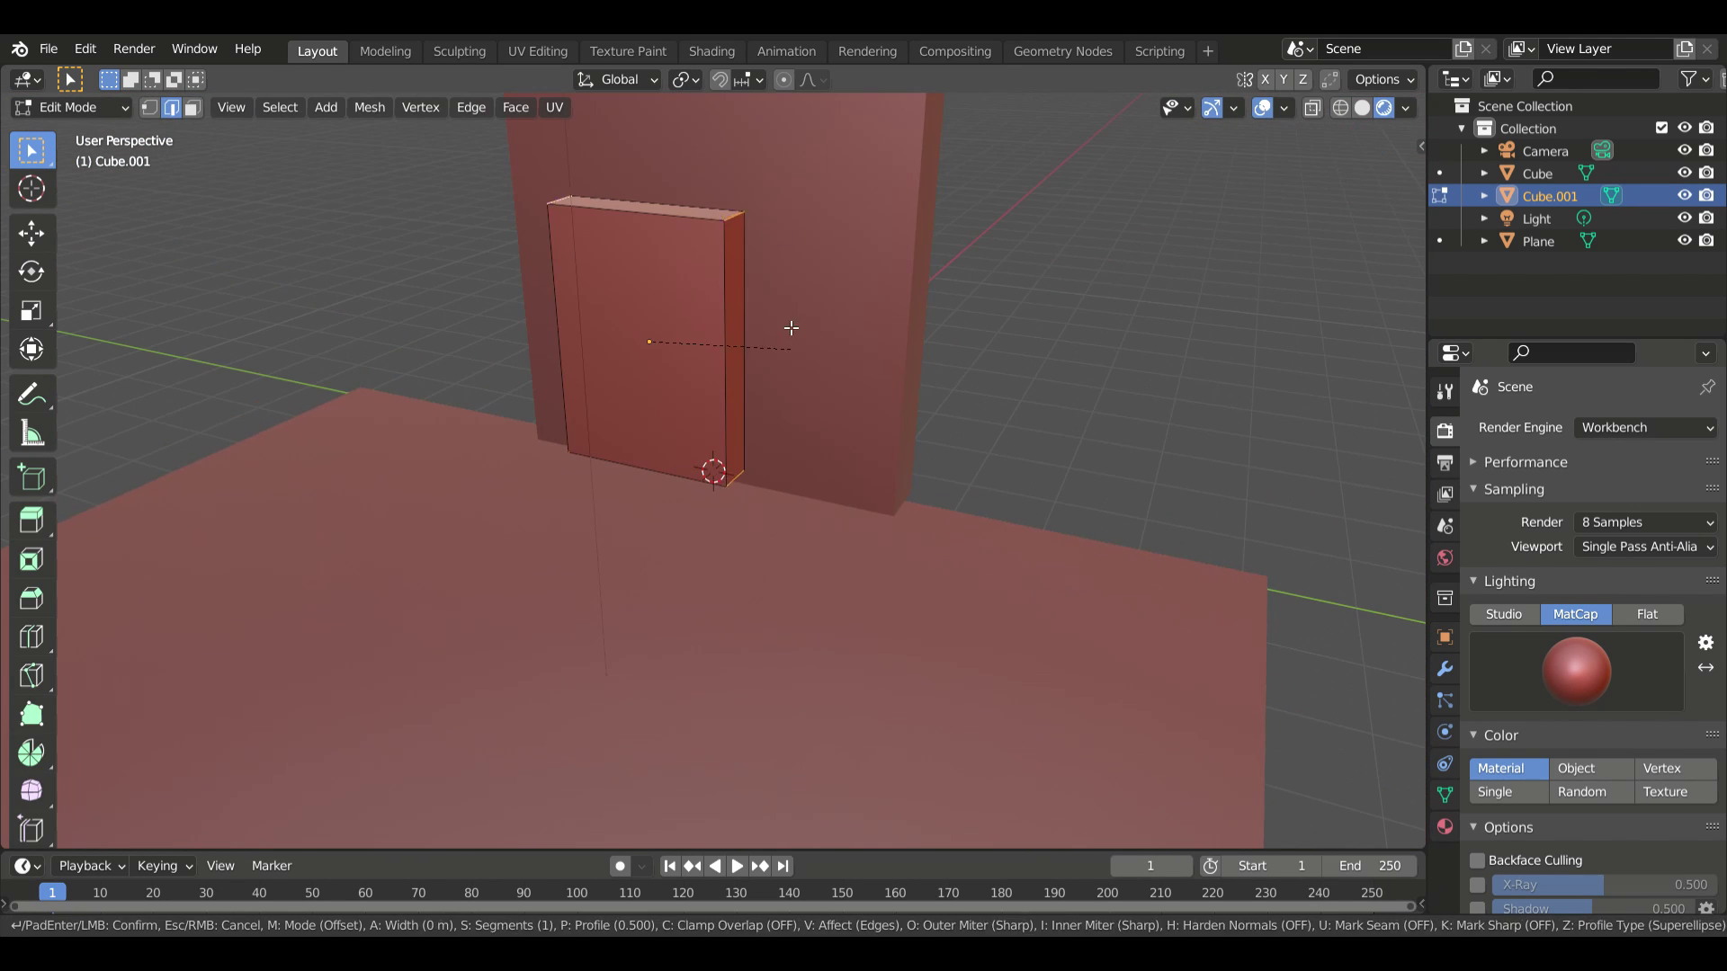
pyautogui.moveTo(791, 328); pyautogui.dragTo(891, 264, button='middle')
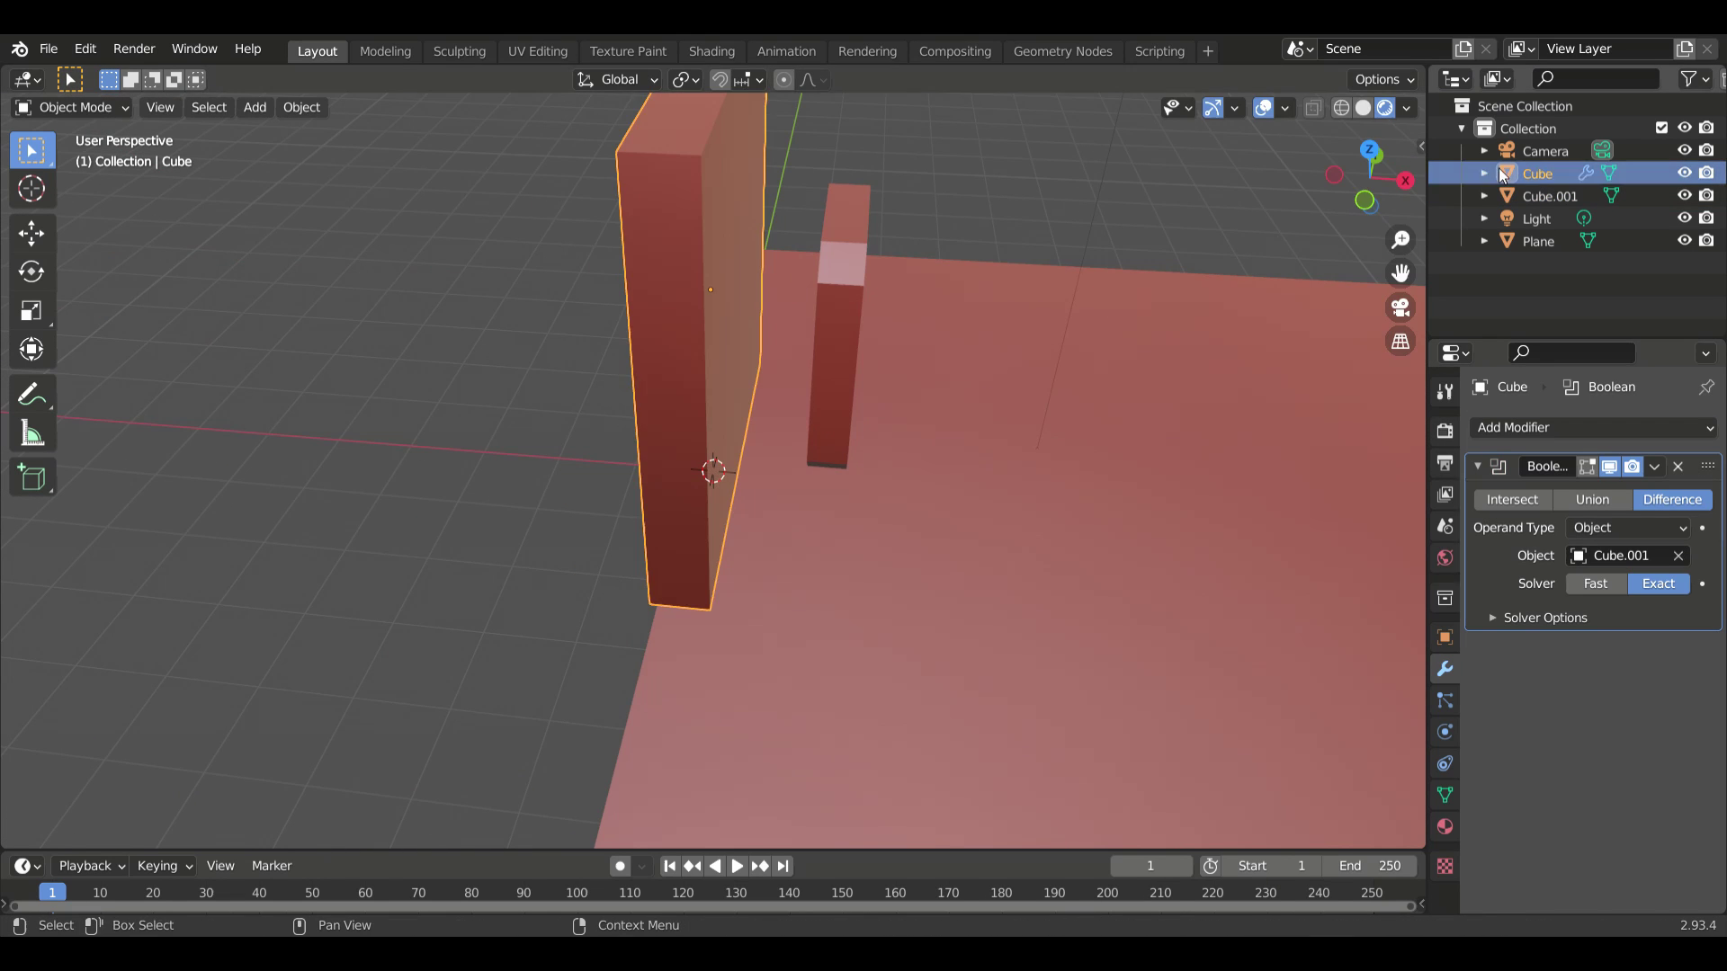
# - Push the cutter through the wall, then hide it to reveal the doorway hole
pyautogui.click(1549, 196)
pyautogui.press('s')
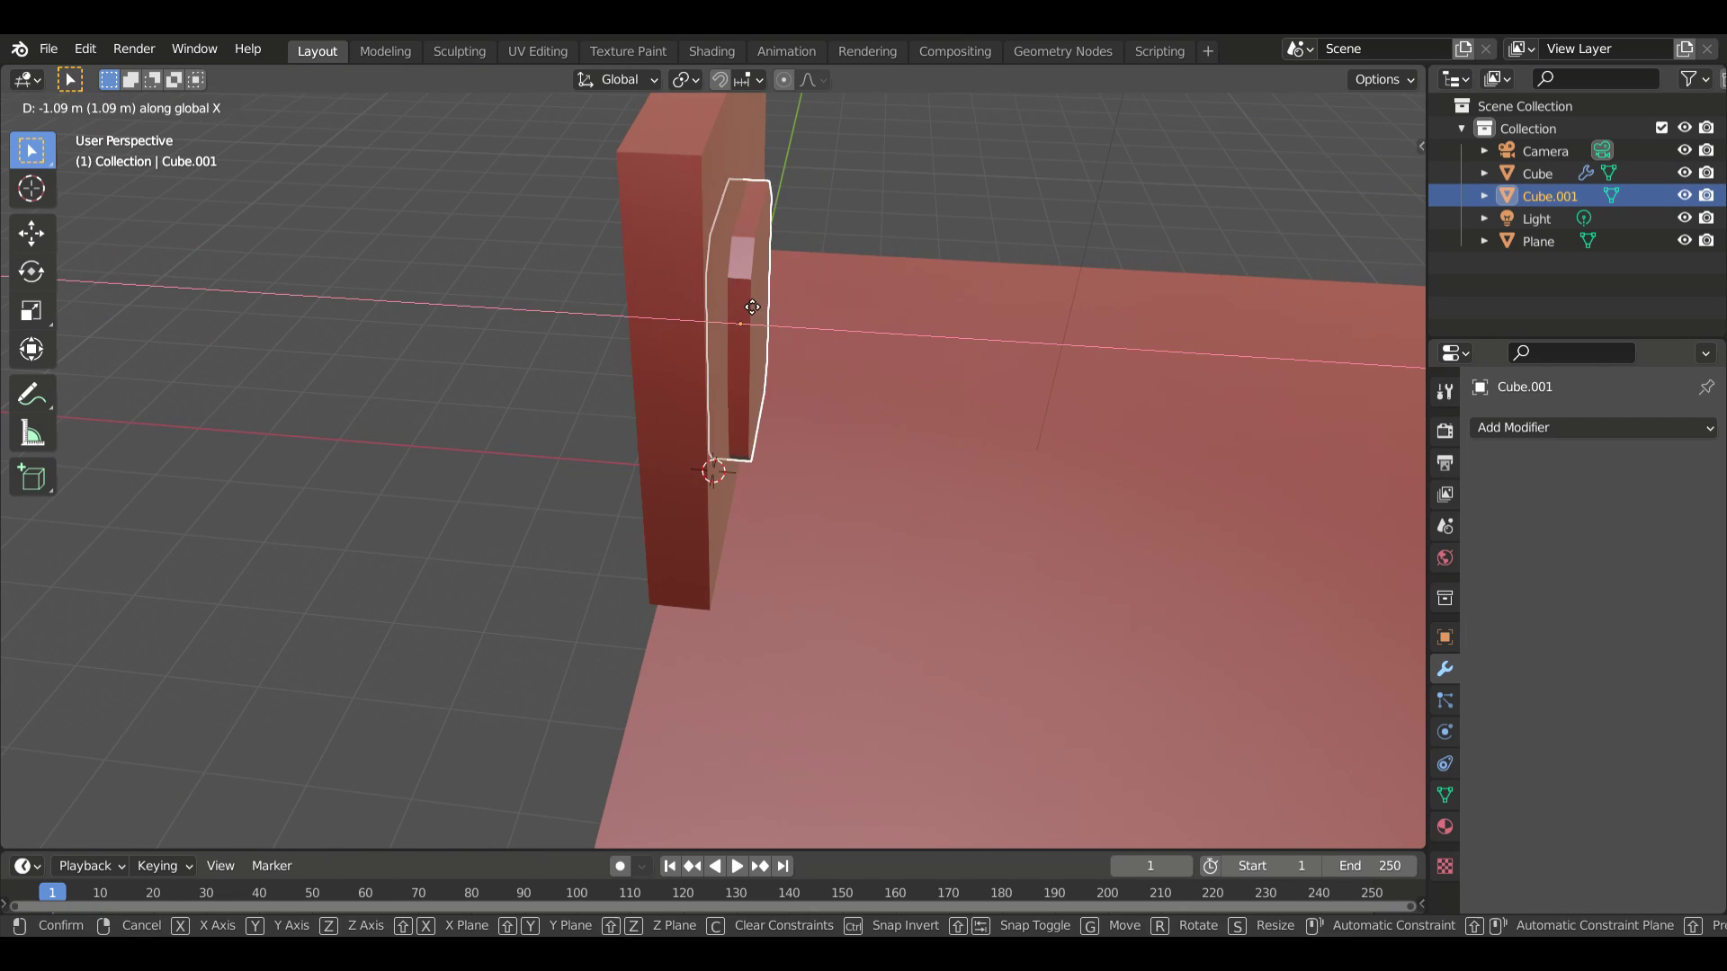
pyautogui.click(909, 363)
pyautogui.press('h')
pyautogui.moveTo(909, 362)
pyautogui.mouseDown(button='middle')
pyautogui.moveTo(1182, 360)
pyautogui.moveTo(1124, 332)
pyautogui.mouseUp(button='middle')
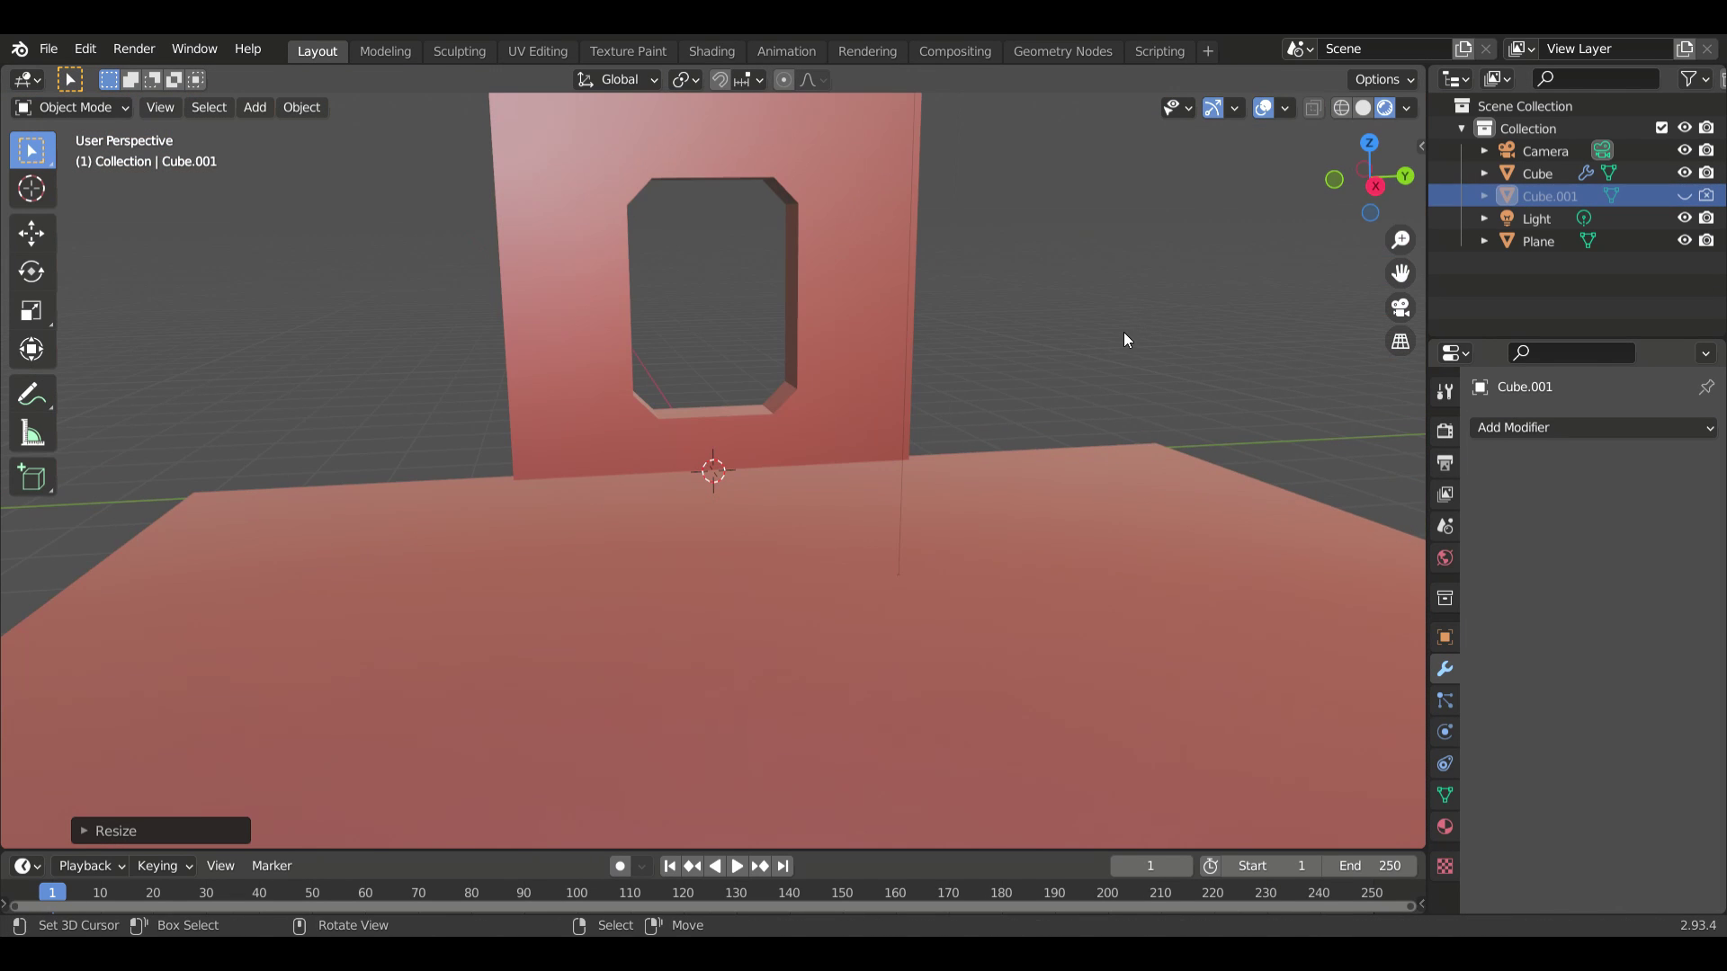
# - Select the cut wall and enter its Edit Mode
pyautogui.click(710, 262)
pyautogui.press('Tab')
pyautogui.moveTo(710, 262); pyautogui.dragTo(890, 369, button='middle')
# - Unhide the cutter and duplicate it in place as Cube.002
pyautogui.press('Tab')
pyautogui.rightClick(1491, 414)
pyautogui.click(1537, 219)
pyautogui.moveTo(989, 342); pyautogui.dragTo(1077, 364, button='middle')
pyautogui.hotkey('alt', 'h')
pyautogui.hotkey('shift', 'd')
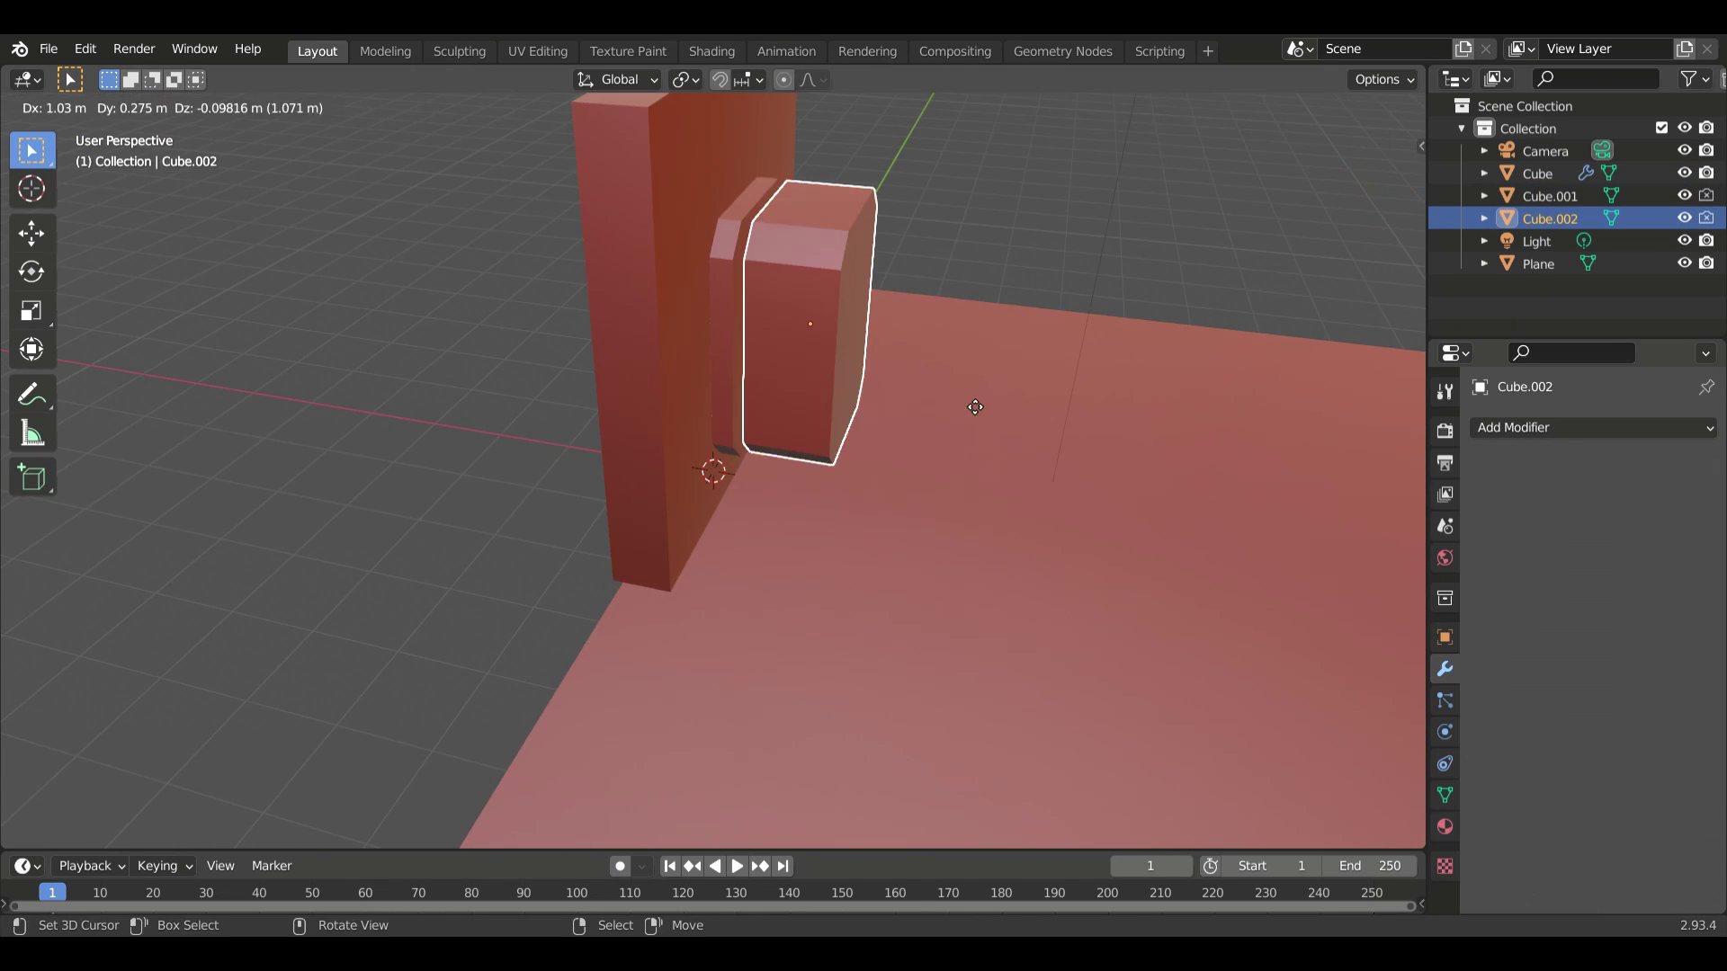
pyautogui.rightClick(897, 390)
# - Isolate the copy in local view and delete its front and back faces
pyautogui.press('Tab')
pyautogui.moveTo(898, 390)
pyautogui.mouseDown(button='middle')
pyautogui.moveTo(640, 414)
pyautogui.moveTo(1110, 532)
pyautogui.moveTo(752, 439)
pyautogui.moveTo(713, 537)
pyautogui.mouseUp(button='middle')
pyautogui.press('/')
pyautogui.press('x')
pyautogui.click(608, 428)
# - Extrude all remaining faces along normals to give the frame thickness
pyautogui.press('a')
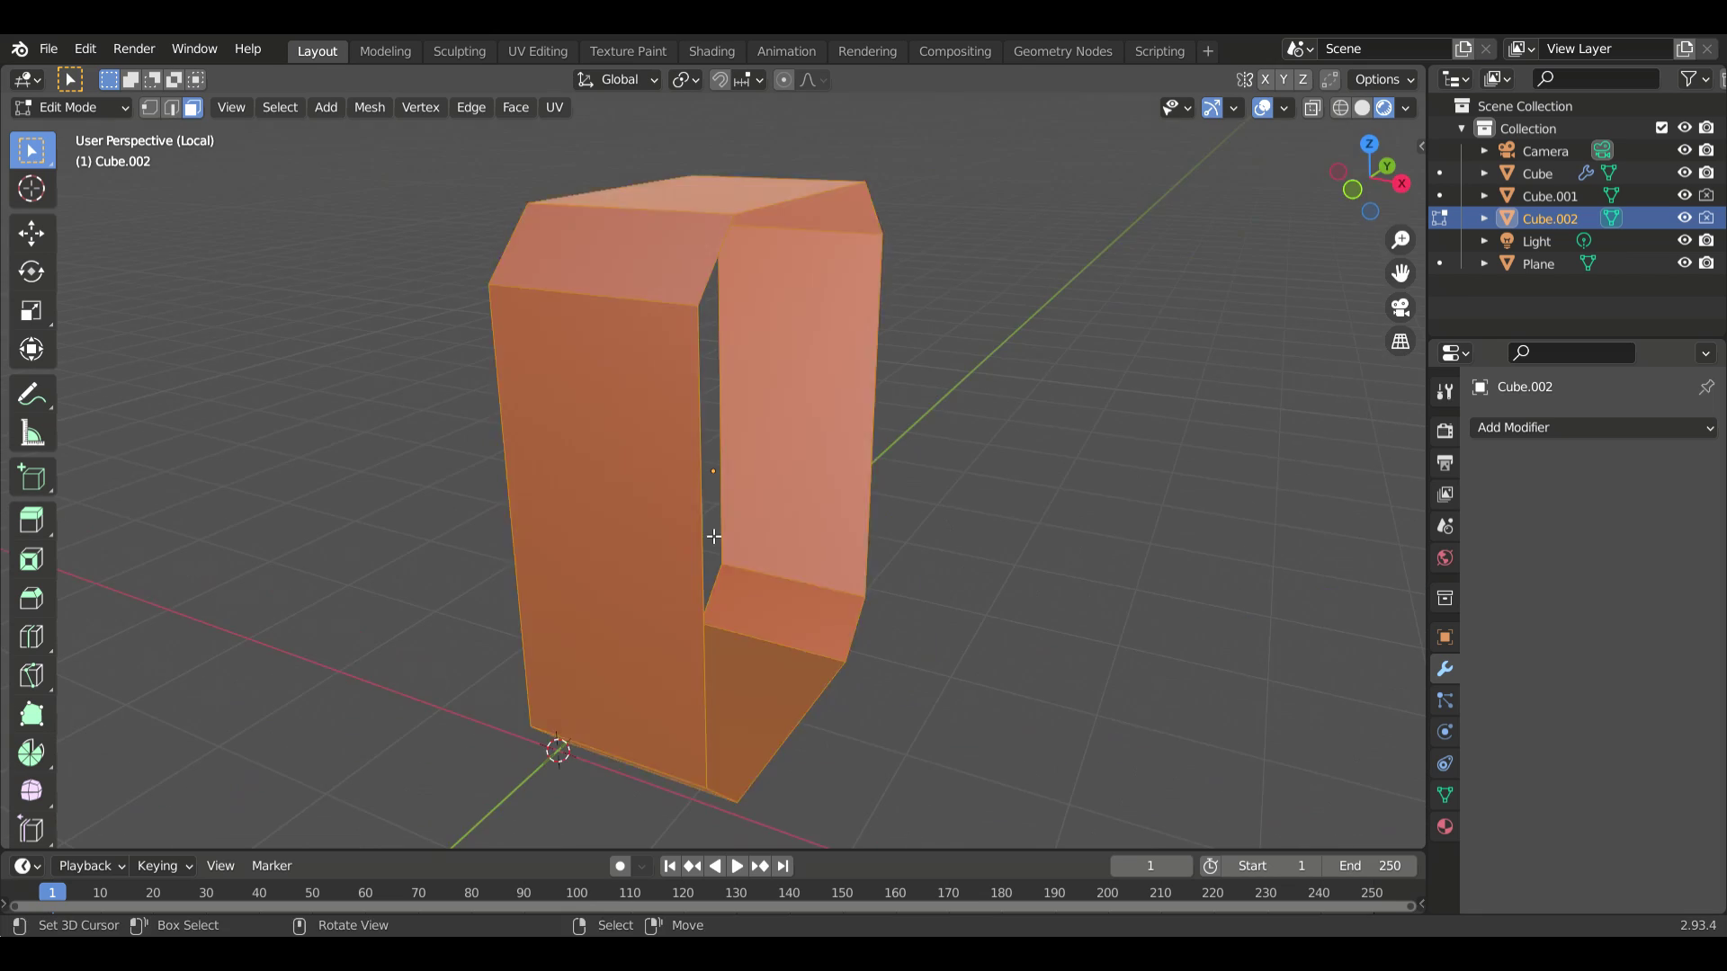
pyautogui.hotkey('alt', 'e')
pyautogui.click(437, 473)
pyautogui.moveTo(436, 454)
pyautogui.mouseDown(button='middle')
pyautogui.moveTo(640, 536)
pyautogui.moveTo(491, 477)
pyautogui.moveTo(494, 413)
pyautogui.moveTo(393, 463)
pyautogui.mouseUp(button='middle')
# - Leave local view and shrink the frame to fit the doorway
pyautogui.press('/')
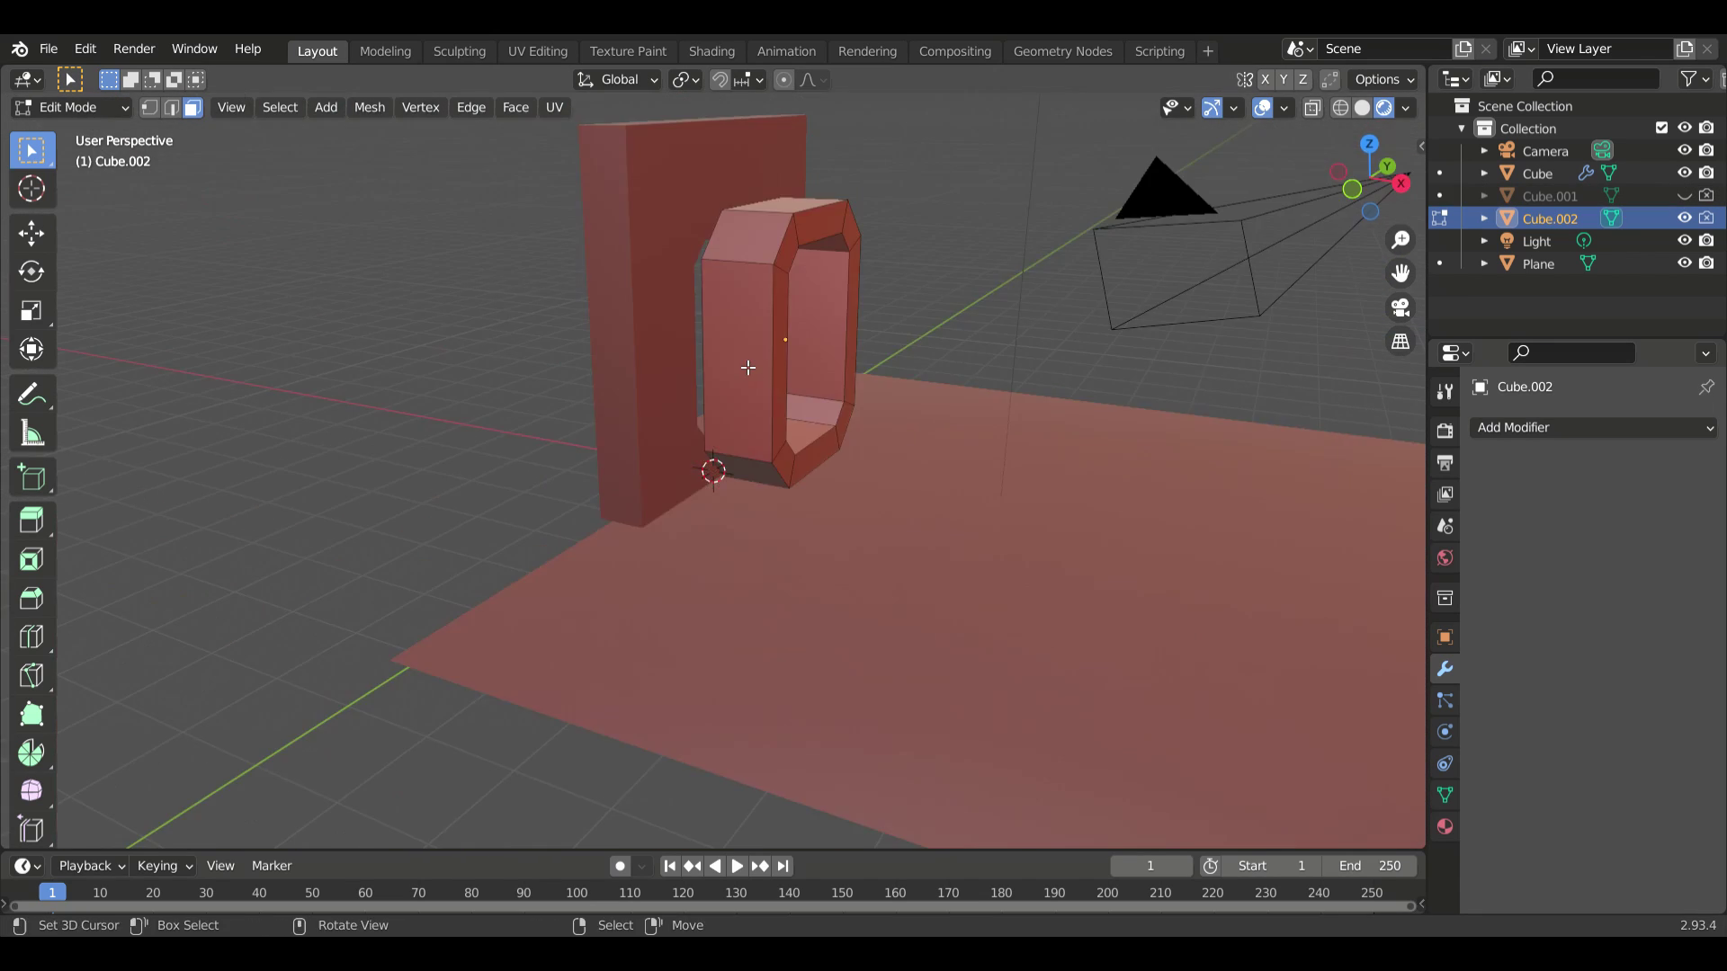
pyautogui.press('Tab')
pyautogui.press('s')
pyautogui.press('Return')
pyautogui.moveTo(789, 363); pyautogui.dragTo(974, 376, button='middle')
pyautogui.scroll(3, 974, 376)
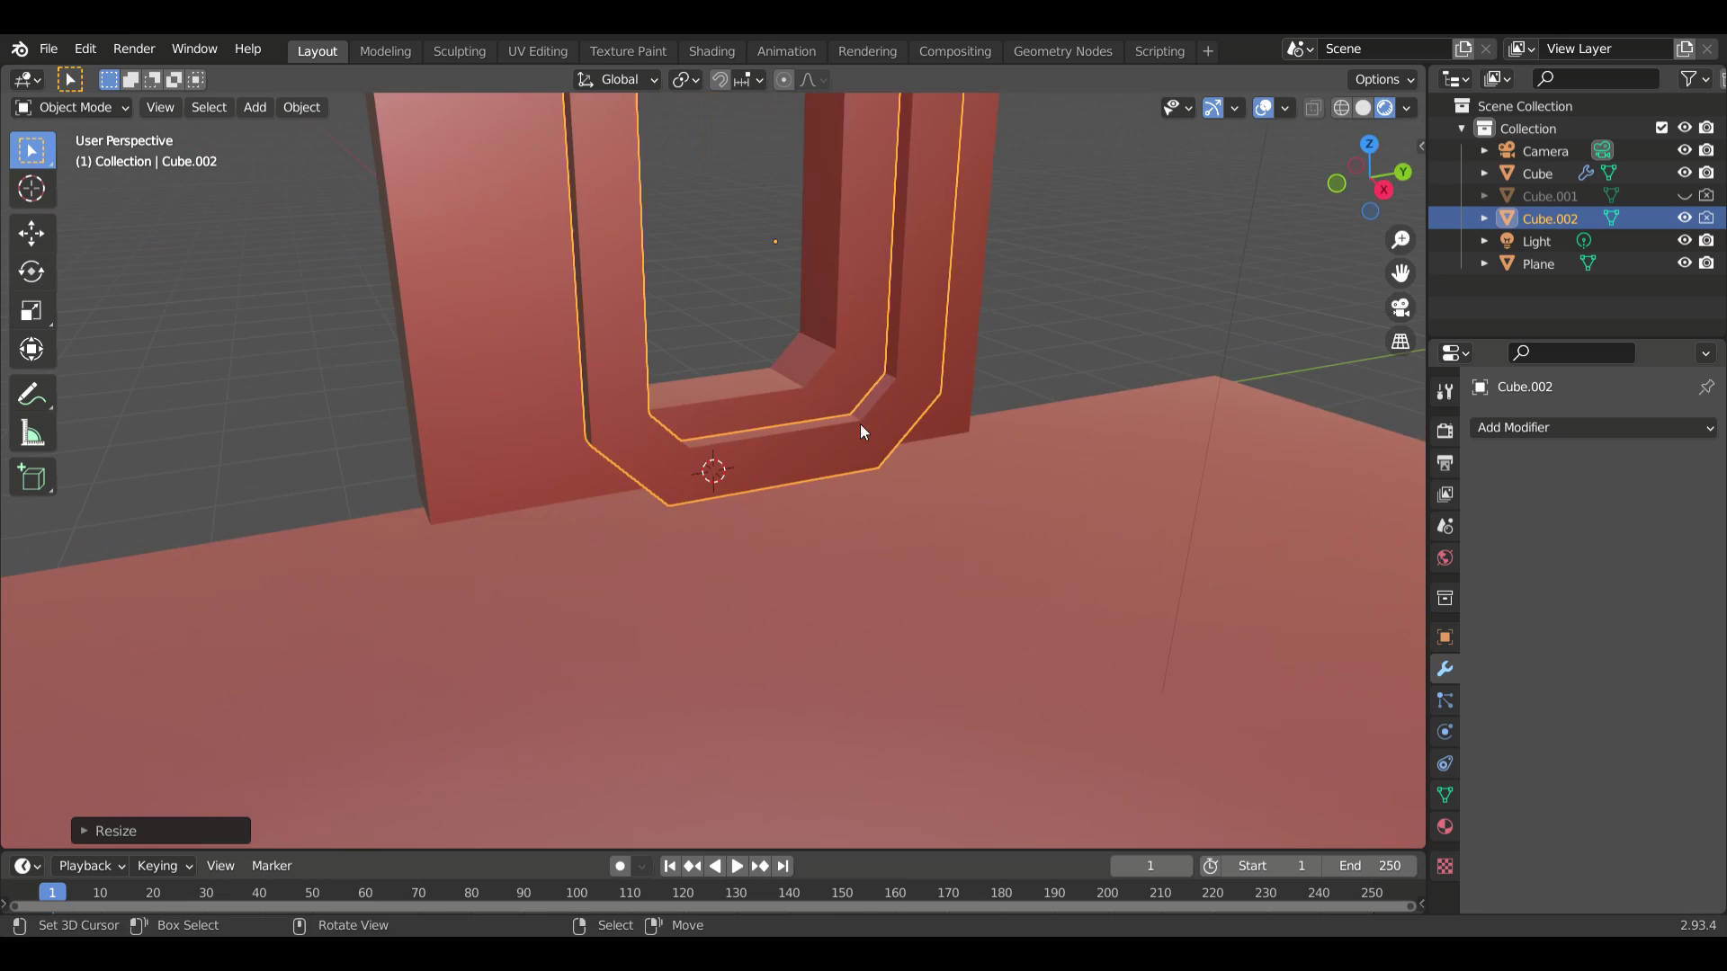
# - Check the fit by selecting the wall, then the frame, from side and low views
pyautogui.click(860, 432)
pyautogui.moveTo(859, 432)
pyautogui.mouseDown(button='middle')
pyautogui.moveTo(710, 426)
pyautogui.moveTo(791, 328)
pyautogui.mouseUp(button='middle')
pyautogui.click(792, 328)
pyautogui.moveTo(944, 577)
pyautogui.mouseDown(button='middle')
pyautogui.moveTo(435, 274)
pyautogui.moveTo(774, 397)
pyautogui.moveTo(983, 447)
pyautogui.moveTo(645, 400)
pyautogui.moveTo(755, 373)
pyautogui.mouseUp(button='middle')
# - Add a new cube and scale it into a small thin bar
pyautogui.hotkey('shift', 'a')
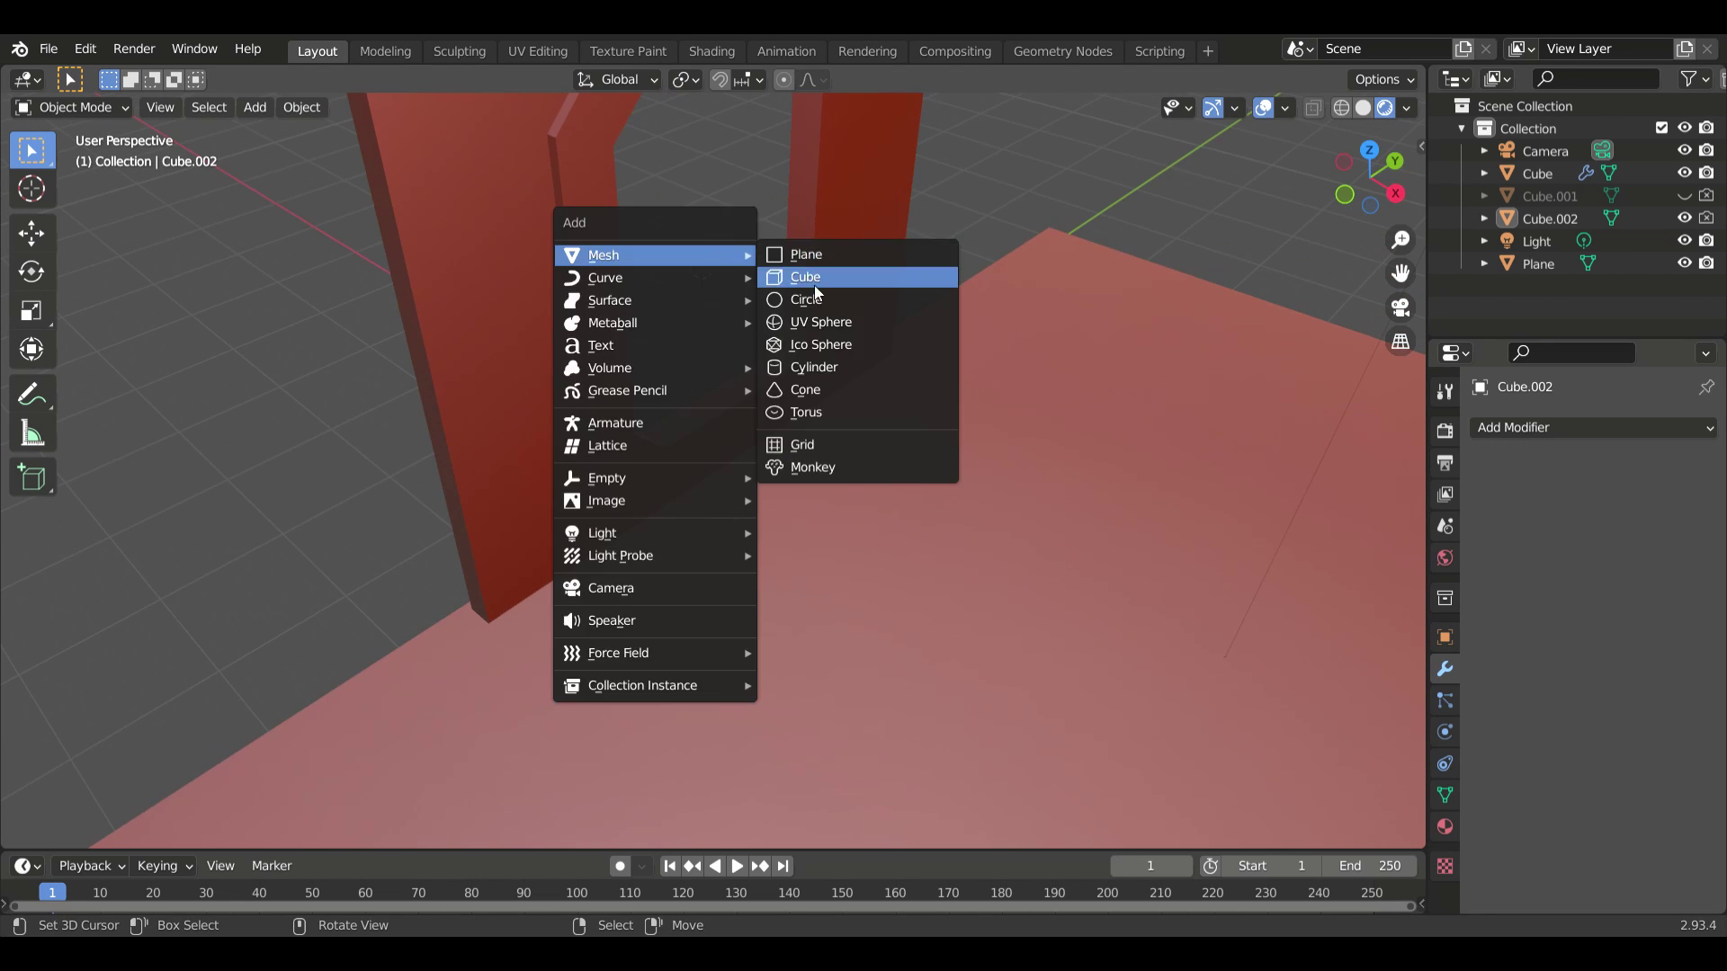
pyautogui.click(813, 277)
pyautogui.moveTo(568, 288)
pyautogui.mouseDown(button='middle')
pyautogui.moveTo(861, 358)
pyautogui.moveTo(1142, 398)
pyautogui.moveTo(608, 386)
pyautogui.moveTo(1000, 490)
pyautogui.moveTo(1012, 514)
pyautogui.moveTo(729, 234)
pyautogui.mouseUp(button='middle')
pyautogui.press('s')
pyautogui.click(809, 326)
pyautogui.click(1000, 489)
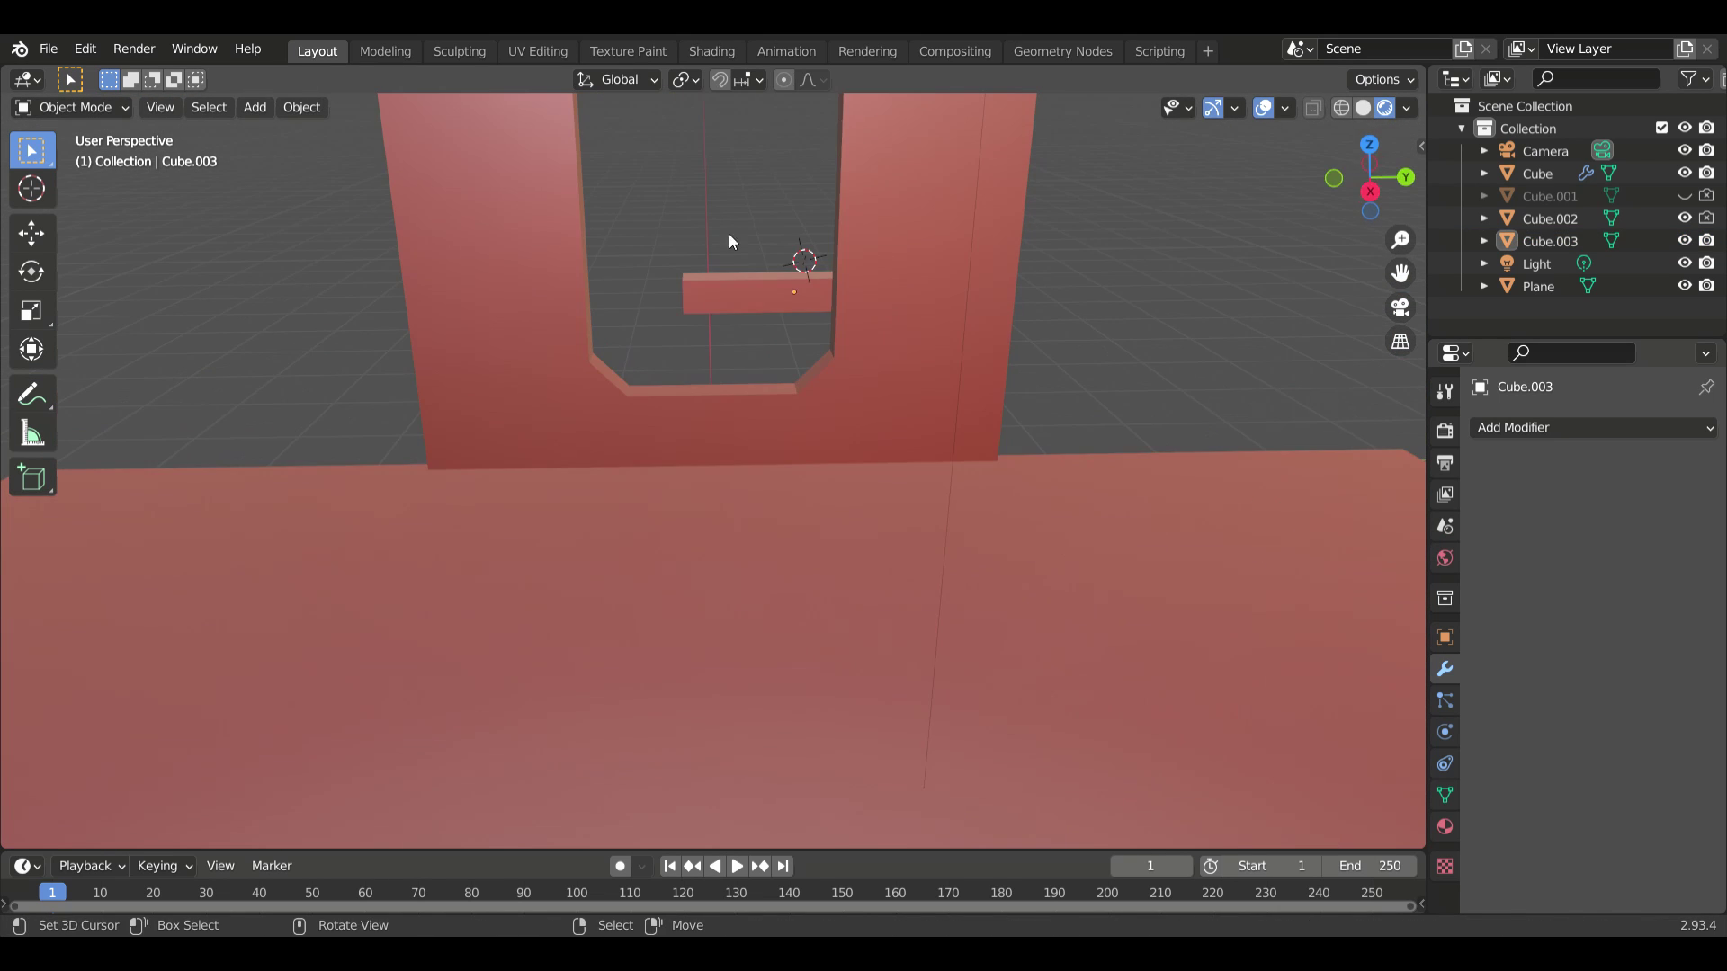
pyautogui.click(746, 286)
pyautogui.press('s')
pyautogui.press('s')
pyautogui.moveTo(833, 532)
pyautogui.mouseDown(button='middle')
pyautogui.moveTo(827, 437)
pyautogui.moveTo(1092, 403)
pyautogui.moveTo(849, 386)
pyautogui.mouseUp(button='middle')
pyautogui.press('Escape')
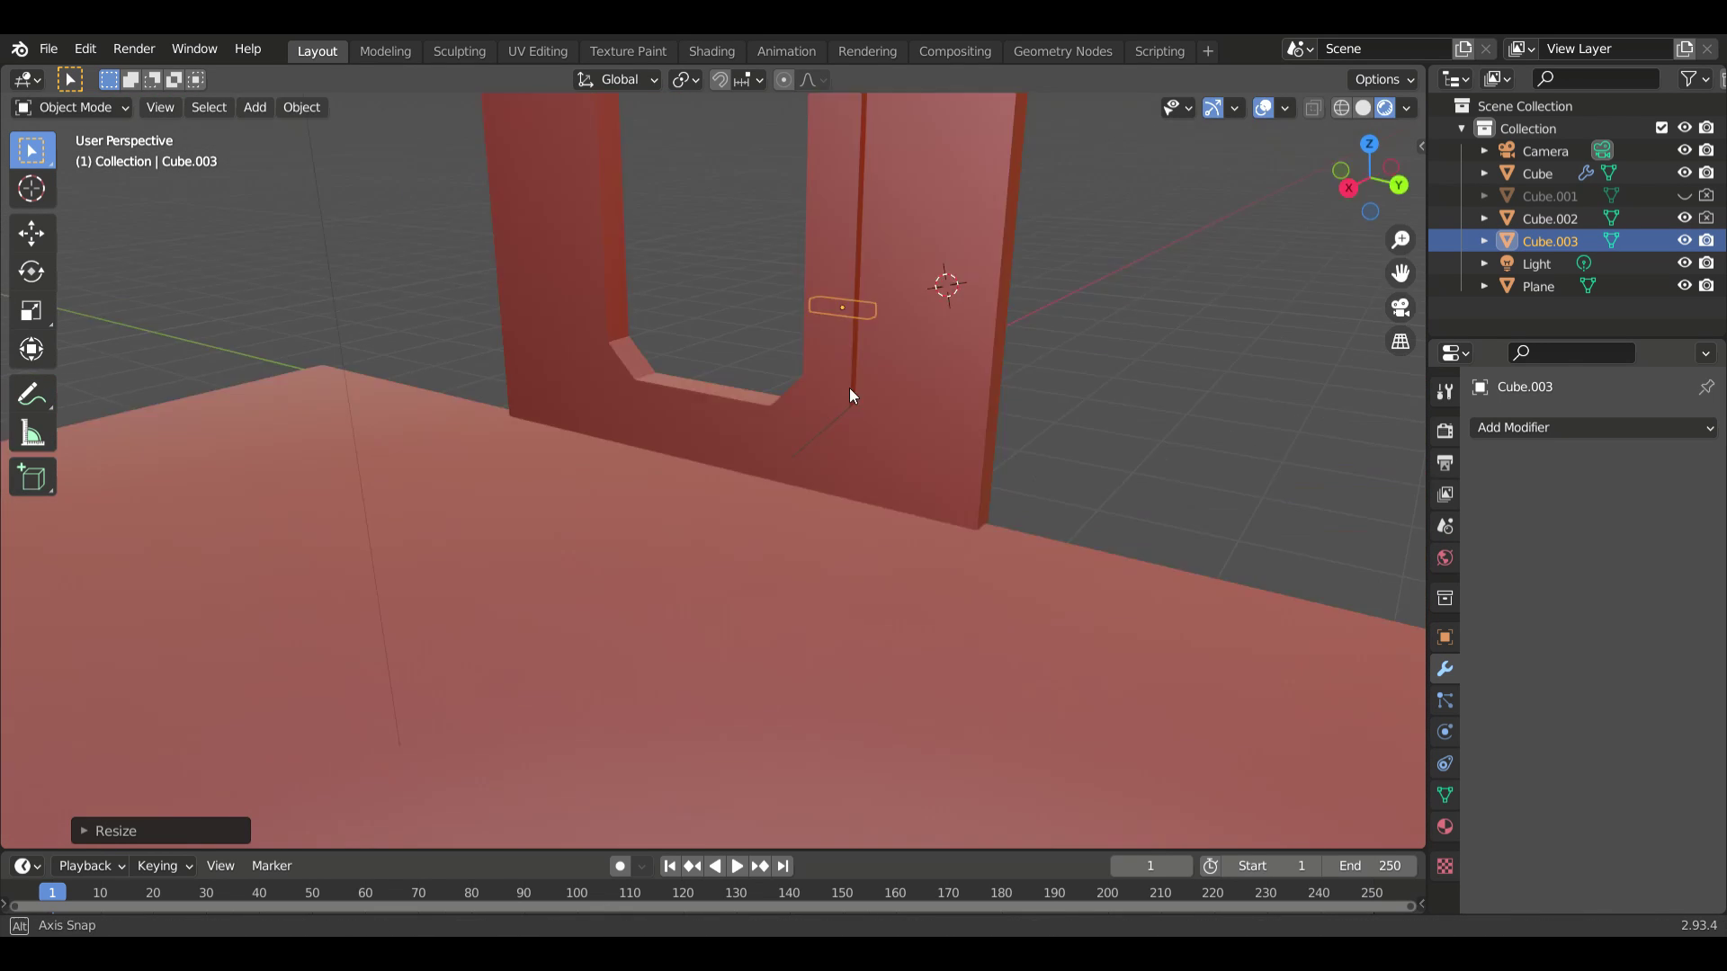
# - Isolate the bar with the frame and move it onto the frame
pyautogui.press('g')
pyautogui.click(876, 473)
pyautogui.moveTo(875, 473)
pyautogui.mouseDown(button='middle')
pyautogui.moveTo(1221, 561)
pyautogui.moveTo(759, 289)
pyautogui.moveTo(999, 706)
pyautogui.moveTo(1065, 719)
pyautogui.mouseUp(button='middle')
pyautogui.press('KP_Divide')
pyautogui.press('g')
pyautogui.click(1031, 715)
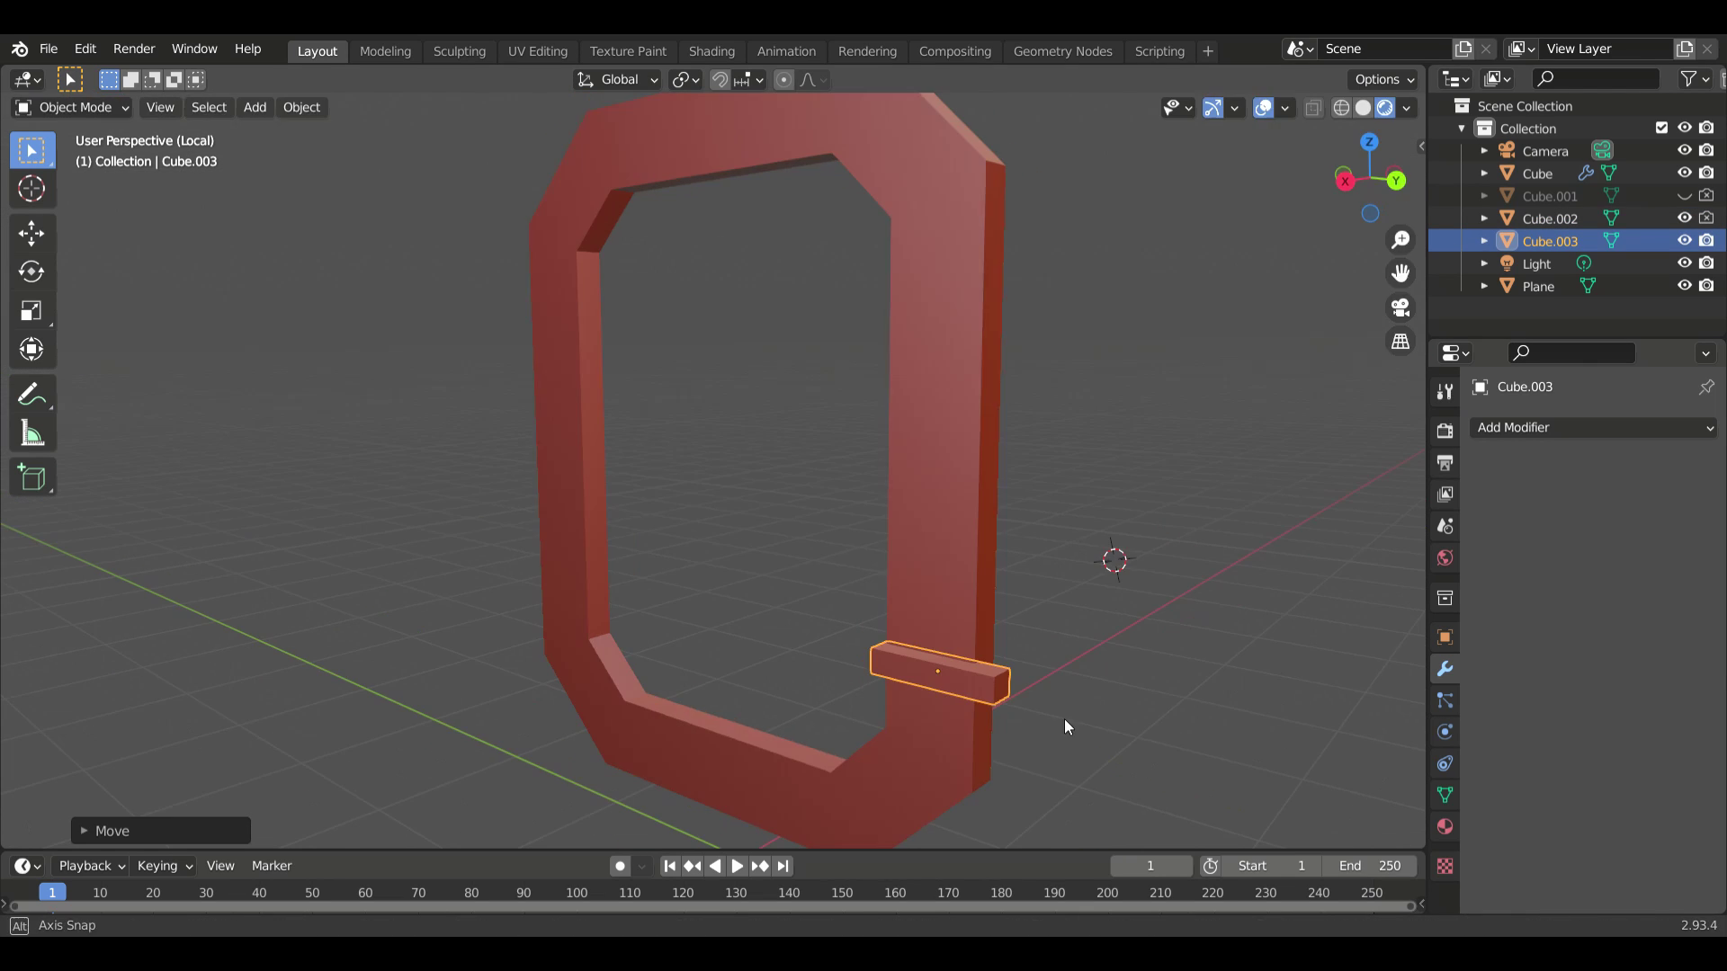
# - Rescale the bar to fit the frame side and set it low on the right side
pyautogui.press('g')
pyautogui.press('s')
pyautogui.click(1157, 730)
pyautogui.moveTo(852, 662)
pyautogui.mouseDown(button='middle')
pyautogui.moveTo(920, 777)
pyautogui.moveTo(1158, 610)
pyautogui.moveTo(870, 648)
pyautogui.mouseUp(button='middle')
pyautogui.press('s')
pyautogui.press('Escape')
pyautogui.press('g')
pyautogui.press('x')
pyautogui.click(1157, 610)
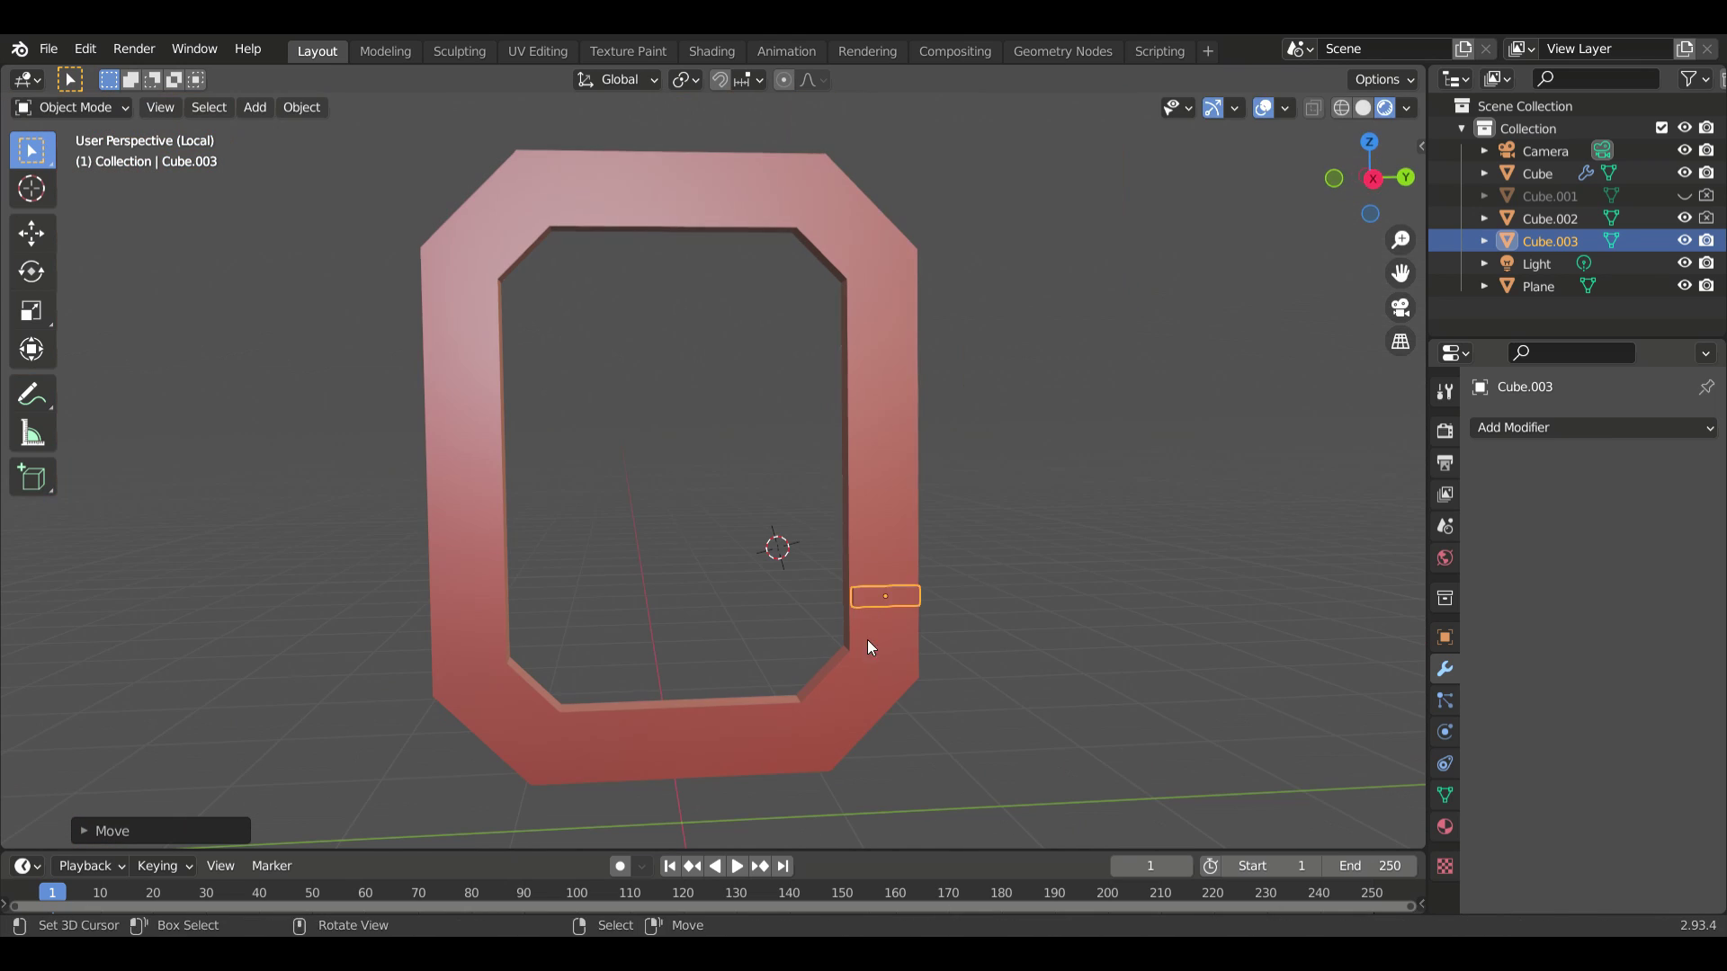
# - Duplicate the bar upward along Z and repeat copies up the right side
pyautogui.hotkey('shift', 'd')
pyautogui.press('z')
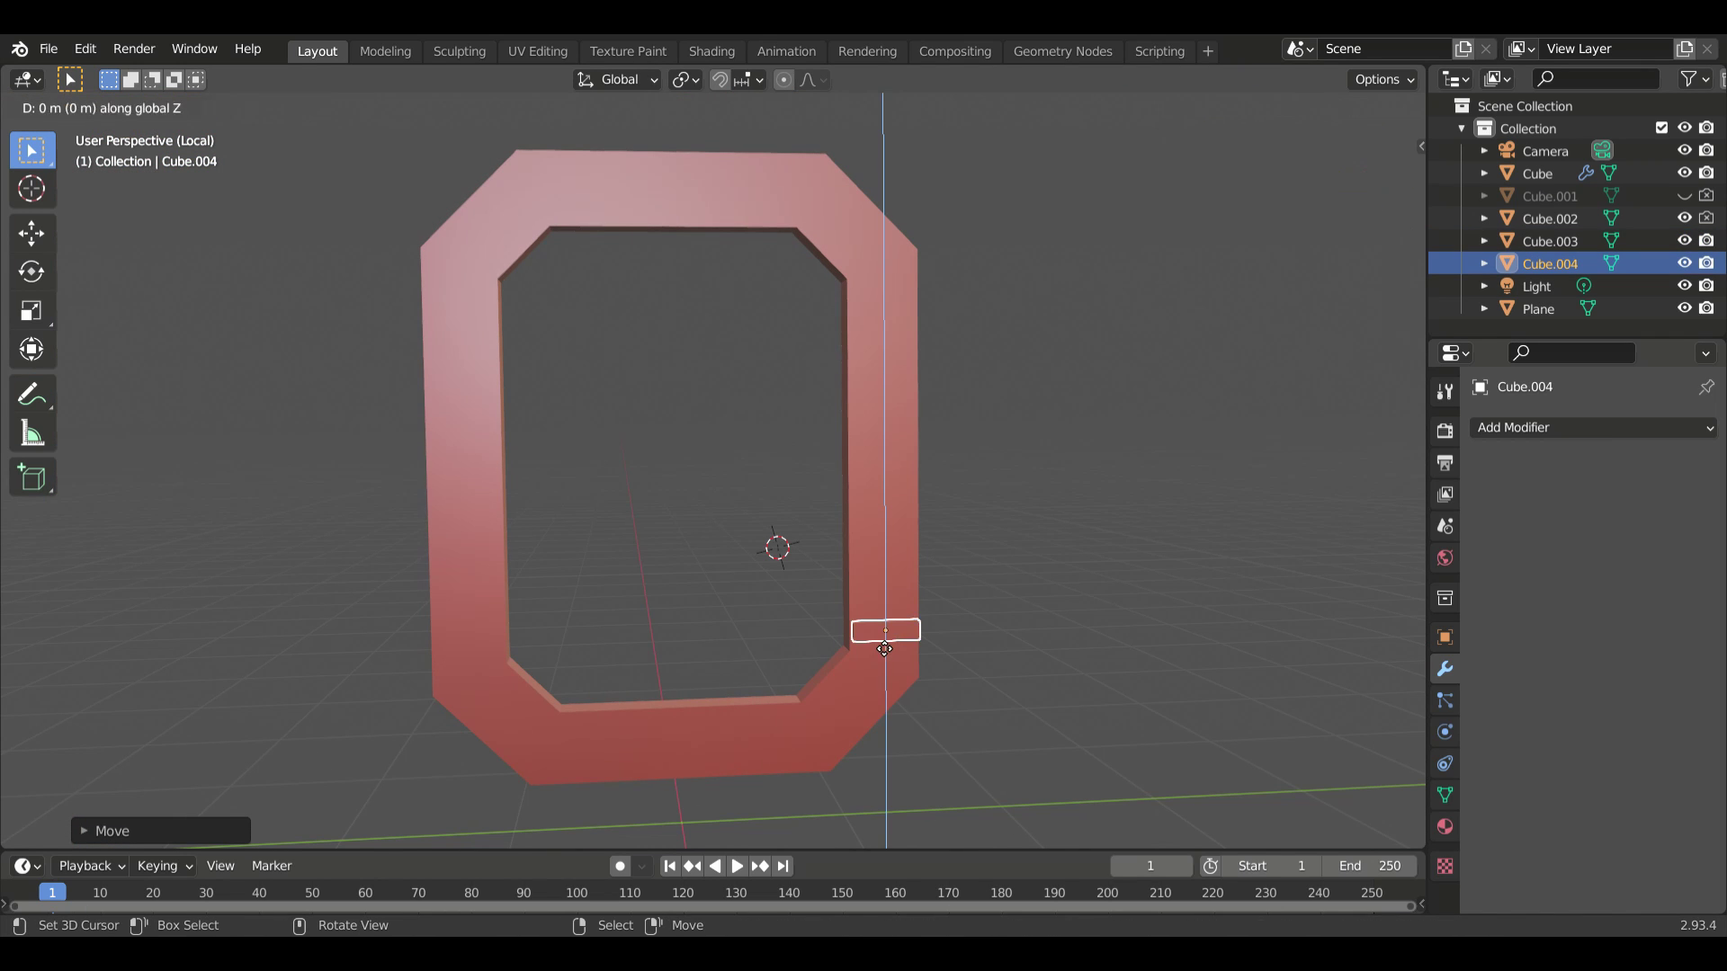
pyautogui.click(878, 584)
pyautogui.hotkey('shift', 'r')
pyautogui.hotkey('shift', 'r')
pyautogui.hotkey('shift', 'r')
pyautogui.hotkey('shift', 'r')
pyautogui.hotkey('shift', 'r')
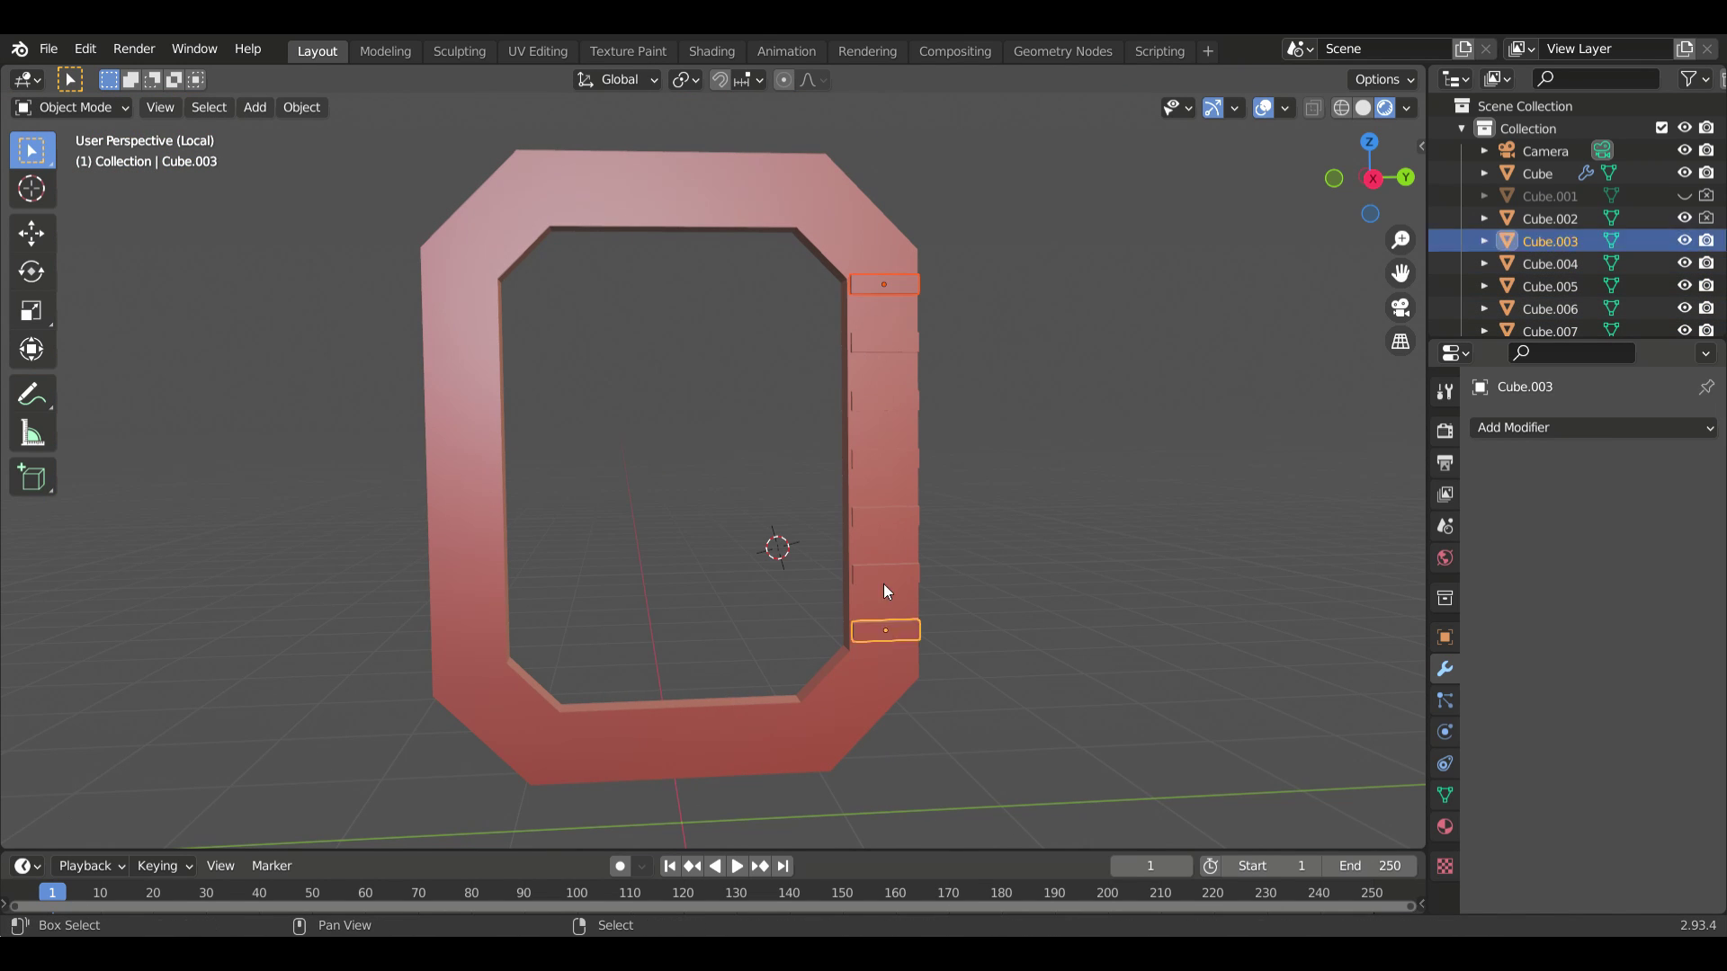
# - Copy the right-side bar pieces along X to line the frame's left side
pyautogui.hotkey('shift', 'd')
pyautogui.press('x')
pyautogui.click(521, 401)
pyautogui.moveTo(520, 401)
pyautogui.mouseDown(button='middle')
pyautogui.moveTo(427, 505)
pyautogui.moveTo(623, 572)
pyautogui.moveTo(443, 698)
pyautogui.moveTo(539, 594)
pyautogui.mouseUp(button='middle')
pyautogui.click(539, 593)
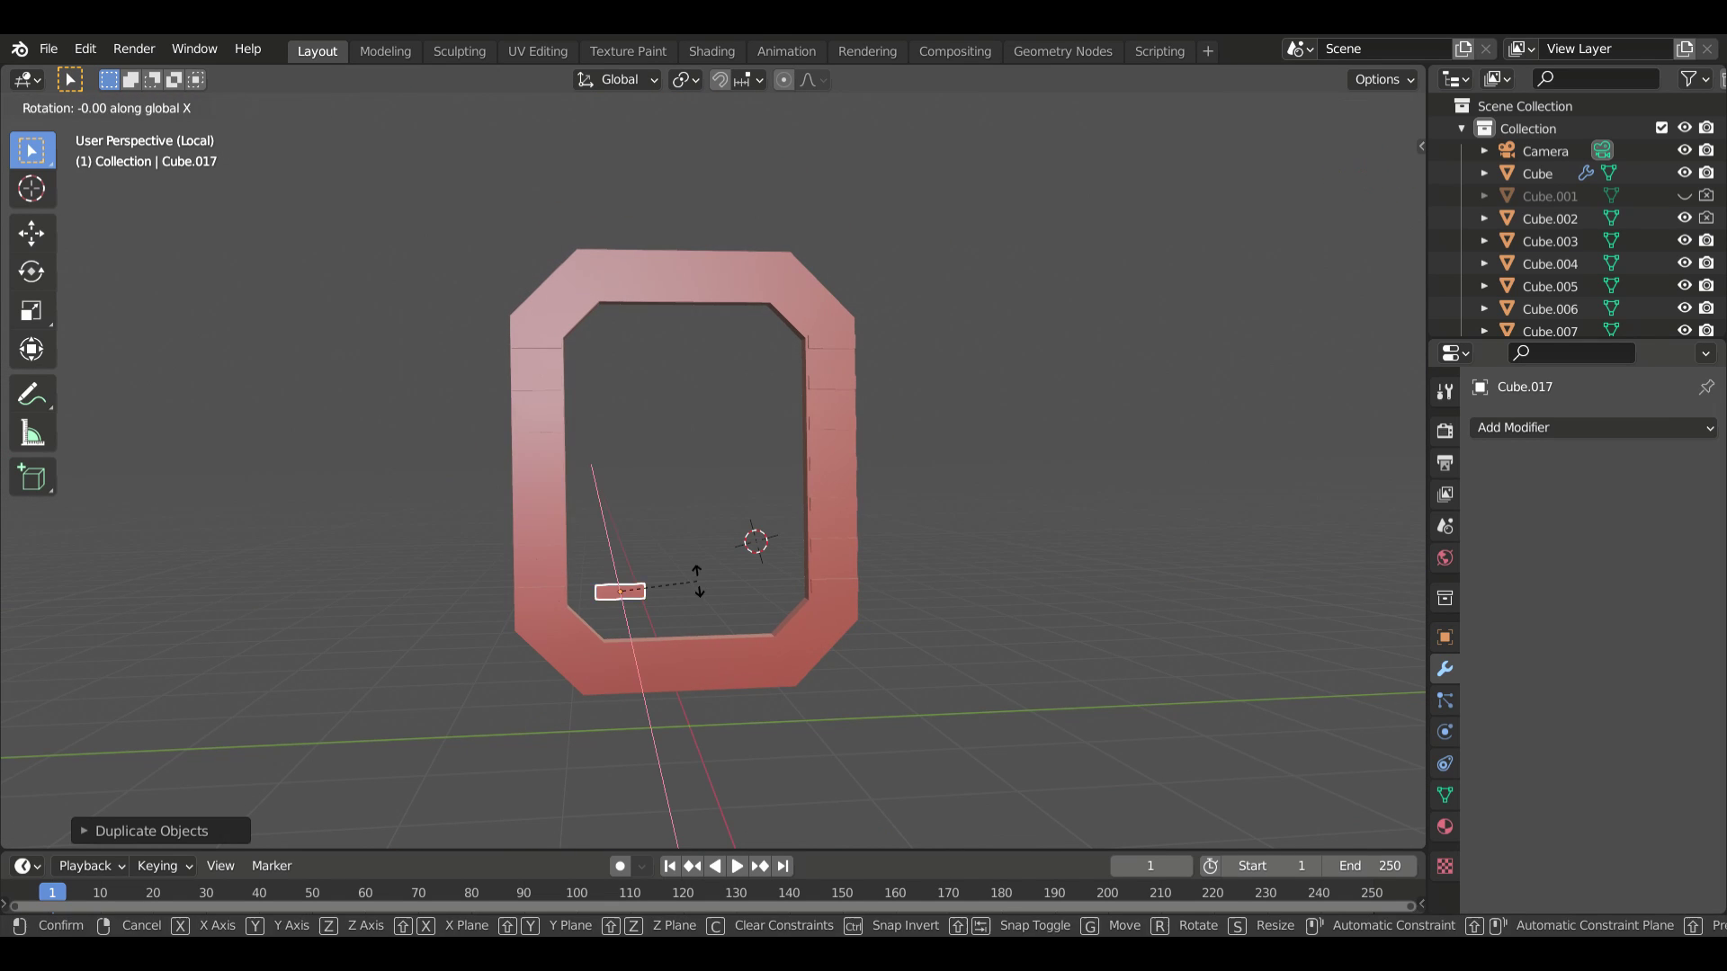
pyautogui.click(693, 662)
pyautogui.moveTo(693, 662)
pyautogui.mouseDown(button='middle')
pyautogui.moveTo(619, 684)
pyautogui.moveTo(659, 756)
pyautogui.moveTo(613, 770)
pyautogui.moveTo(627, 804)
pyautogui.moveTo(585, 676)
pyautogui.moveTo(557, 810)
pyautogui.mouseUp(button='middle')
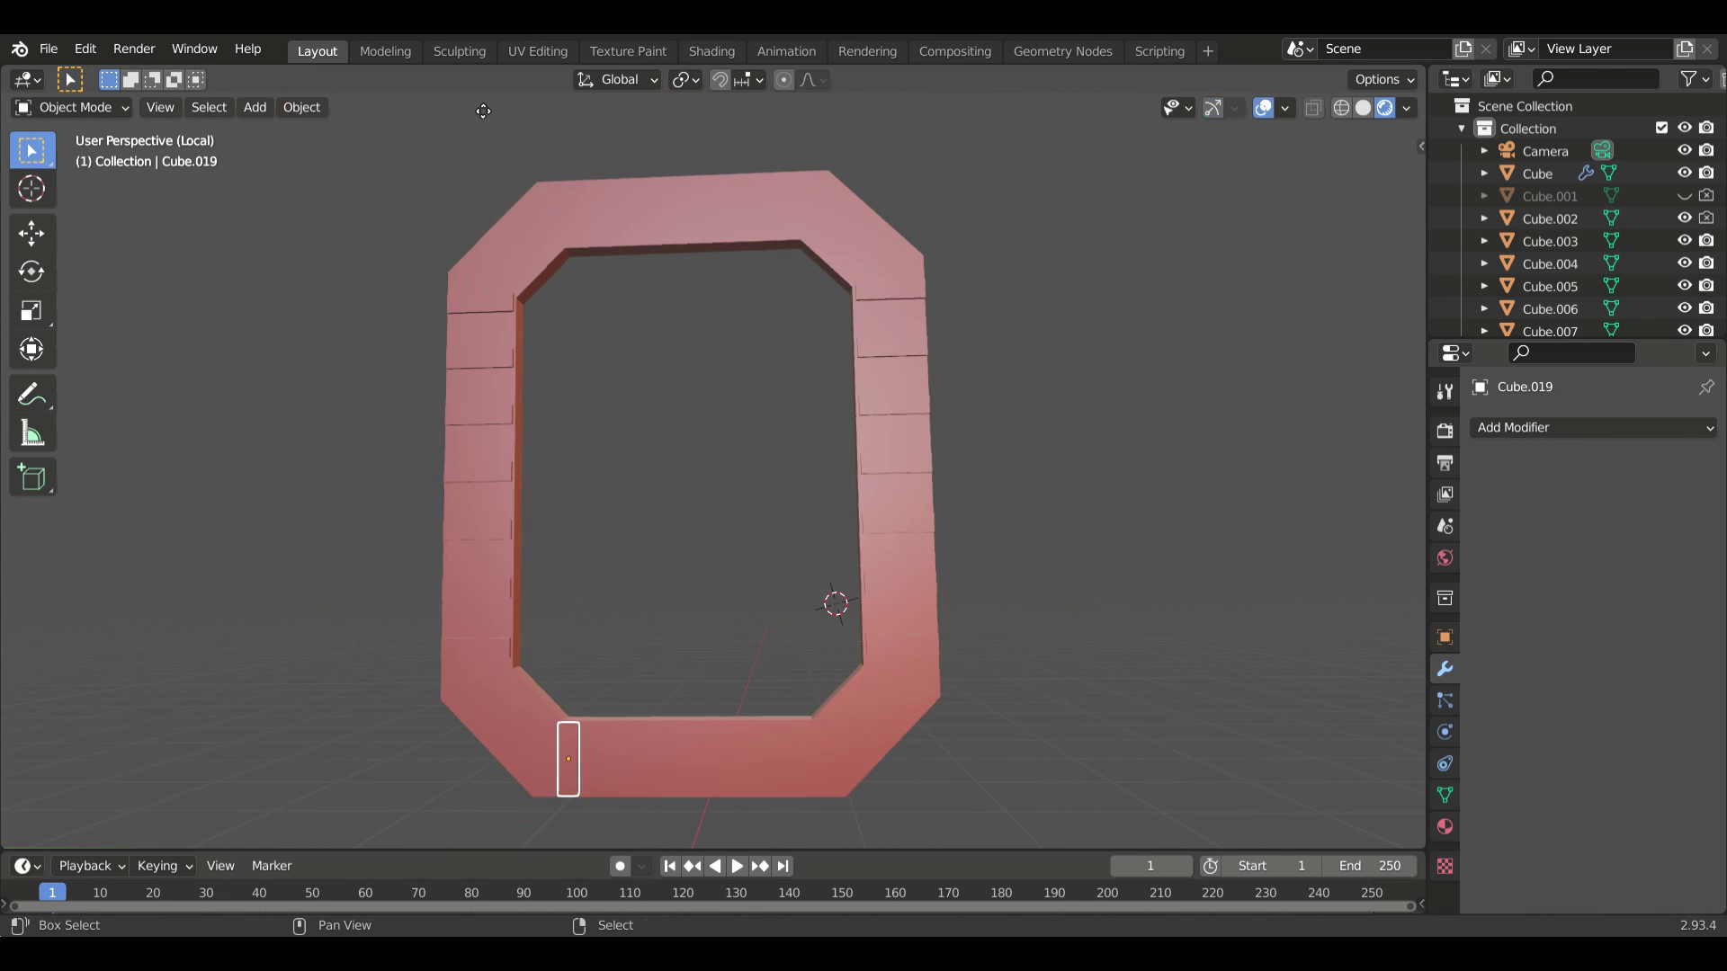
# - Duplicate bar pieces along the frame's bottom and top
pyautogui.hotkey('shift', 'd')
pyautogui.press('x')
pyautogui.click(549, 843)
pyautogui.press('g')
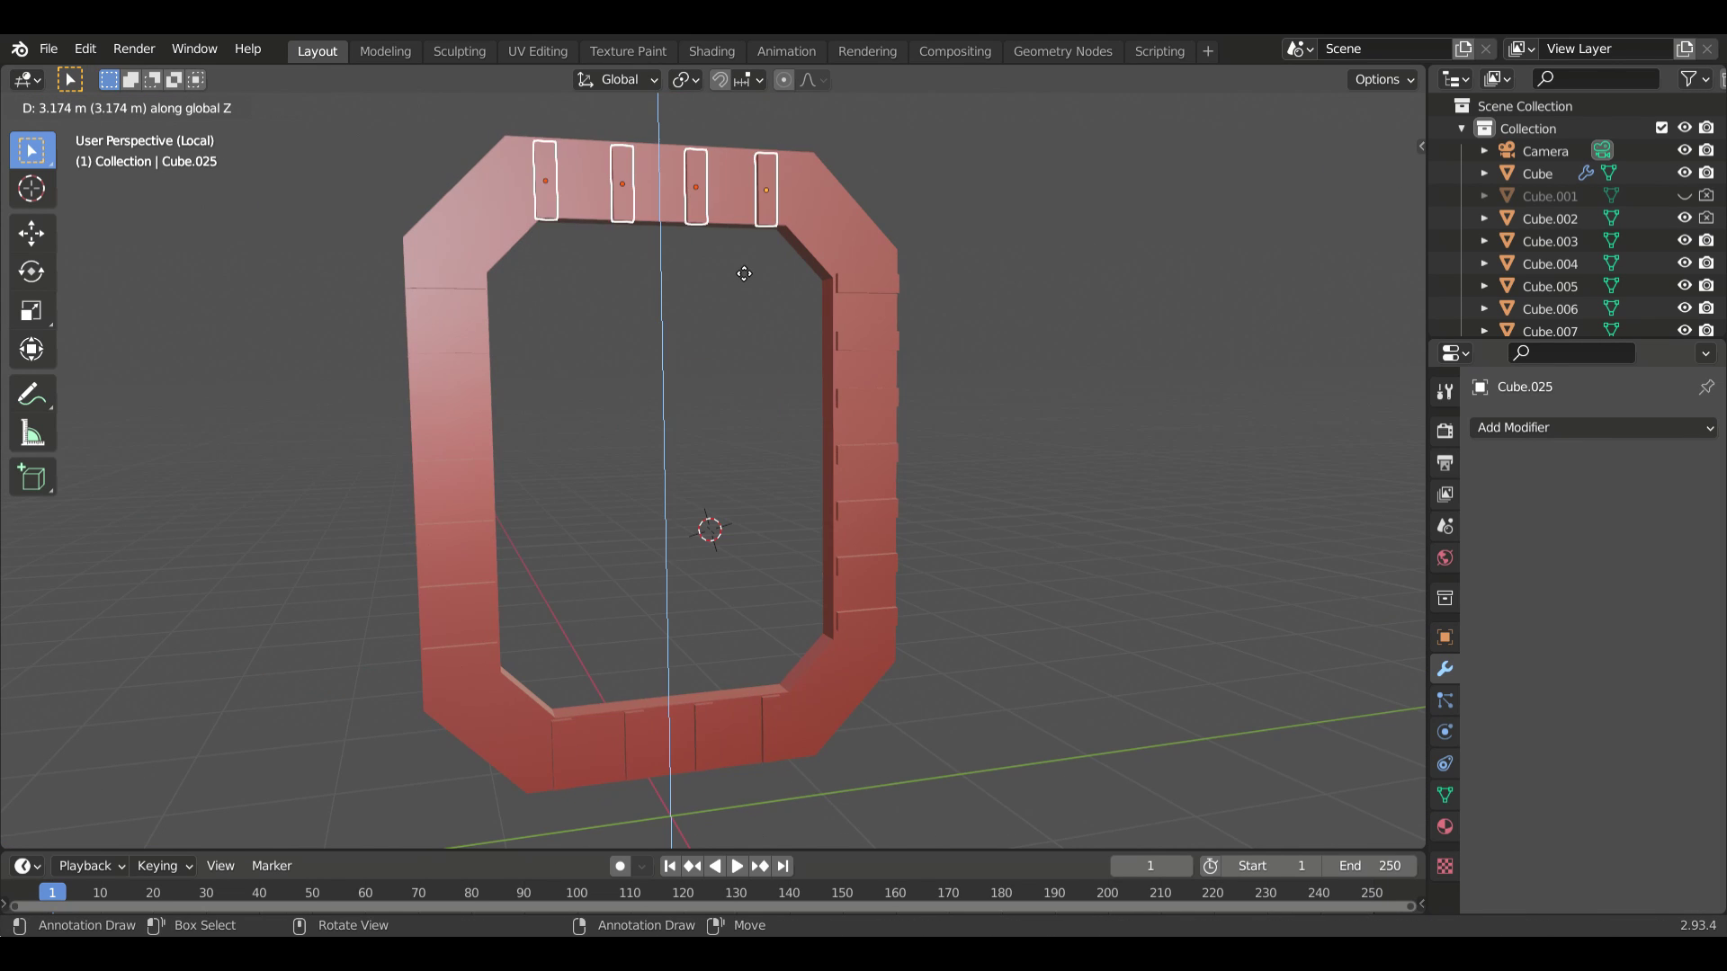
pyautogui.click(545, 178)
pyautogui.moveTo(545, 179)
pyautogui.mouseDown(button='middle')
pyautogui.moveTo(606, 360)
pyautogui.moveTo(567, 289)
pyautogui.moveTo(616, 346)
pyautogui.moveTo(537, 284)
pyautogui.moveTo(734, 302)
pyautogui.moveTo(637, 369)
pyautogui.mouseUp(button='middle')
pyautogui.click(514, 322)
# - Rotate a piece into an angled upper-left corner piece and duplicate it
pyautogui.press('r')
pyautogui.click(630, 290)
pyautogui.hotkey('shift', 'd')
pyautogui.press('z')
pyautogui.press('z')
pyautogui.rightClick(563, 313)
pyautogui.scroll(3, 532, 283)
# - Move the corner piece vertically into place and duplicate it again
pyautogui.press('g')
pyautogui.press('z')
pyautogui.click(735, 302)
pyautogui.hotkey('shift', 'd')
# - Seat the angled piece on the upper-left corner and select both corner pieces
pyautogui.press('y')
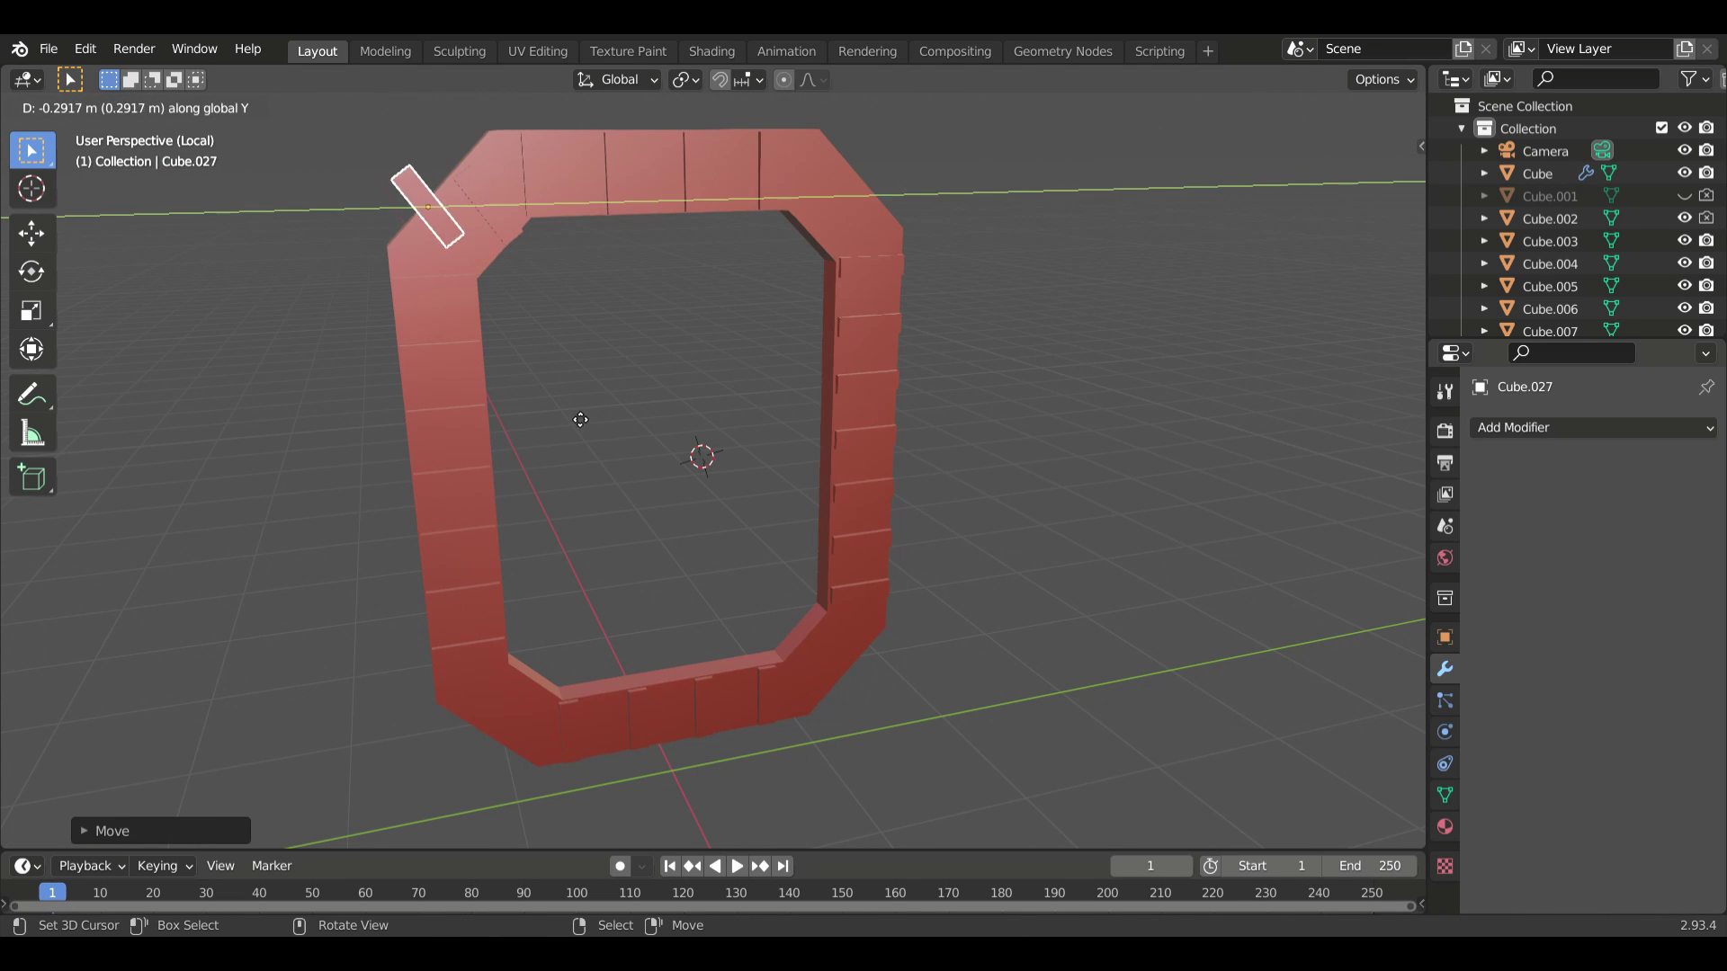
pyautogui.press('y')
pyautogui.click(611, 434)
pyautogui.moveTo(611, 434); pyautogui.dragTo(557, 413, button='middle')
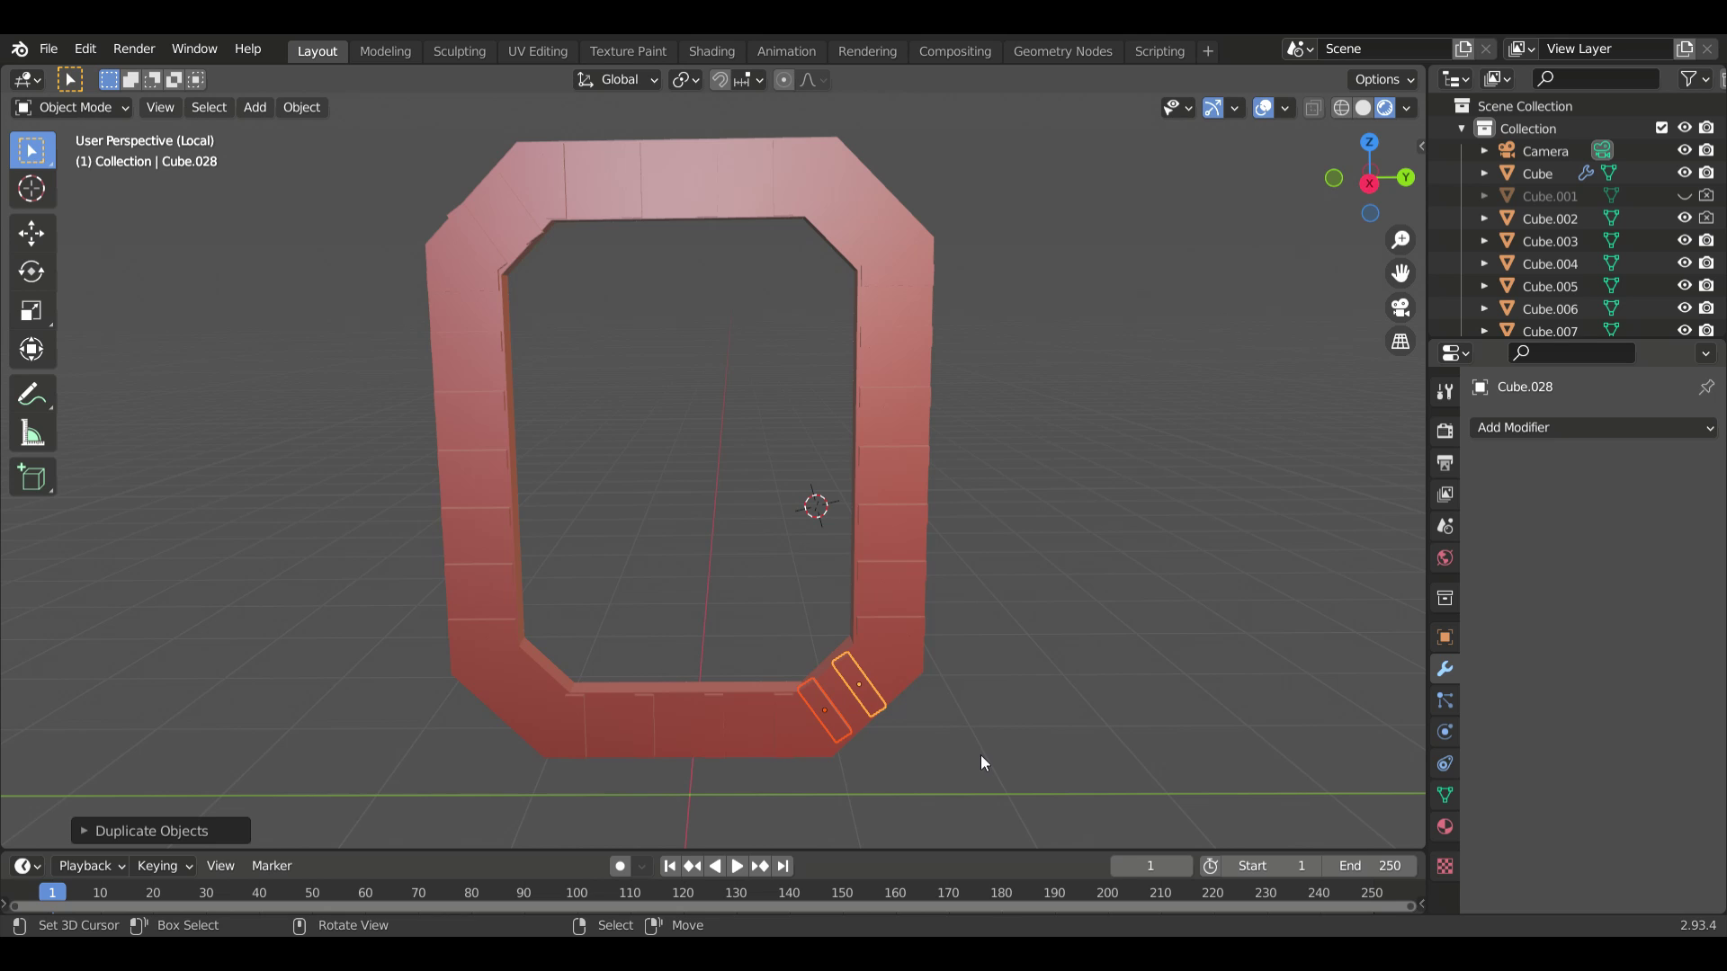
pyautogui.moveTo(980, 756); pyautogui.dragTo(1006, 725, button='middle')
# - Duplicate the corner pair, rotate it around X and slide it along Y onto the lower-left corner
pyautogui.hotkey('shift', 'd')
pyautogui.click(504, 711)
pyautogui.press('r')
pyautogui.press('x')
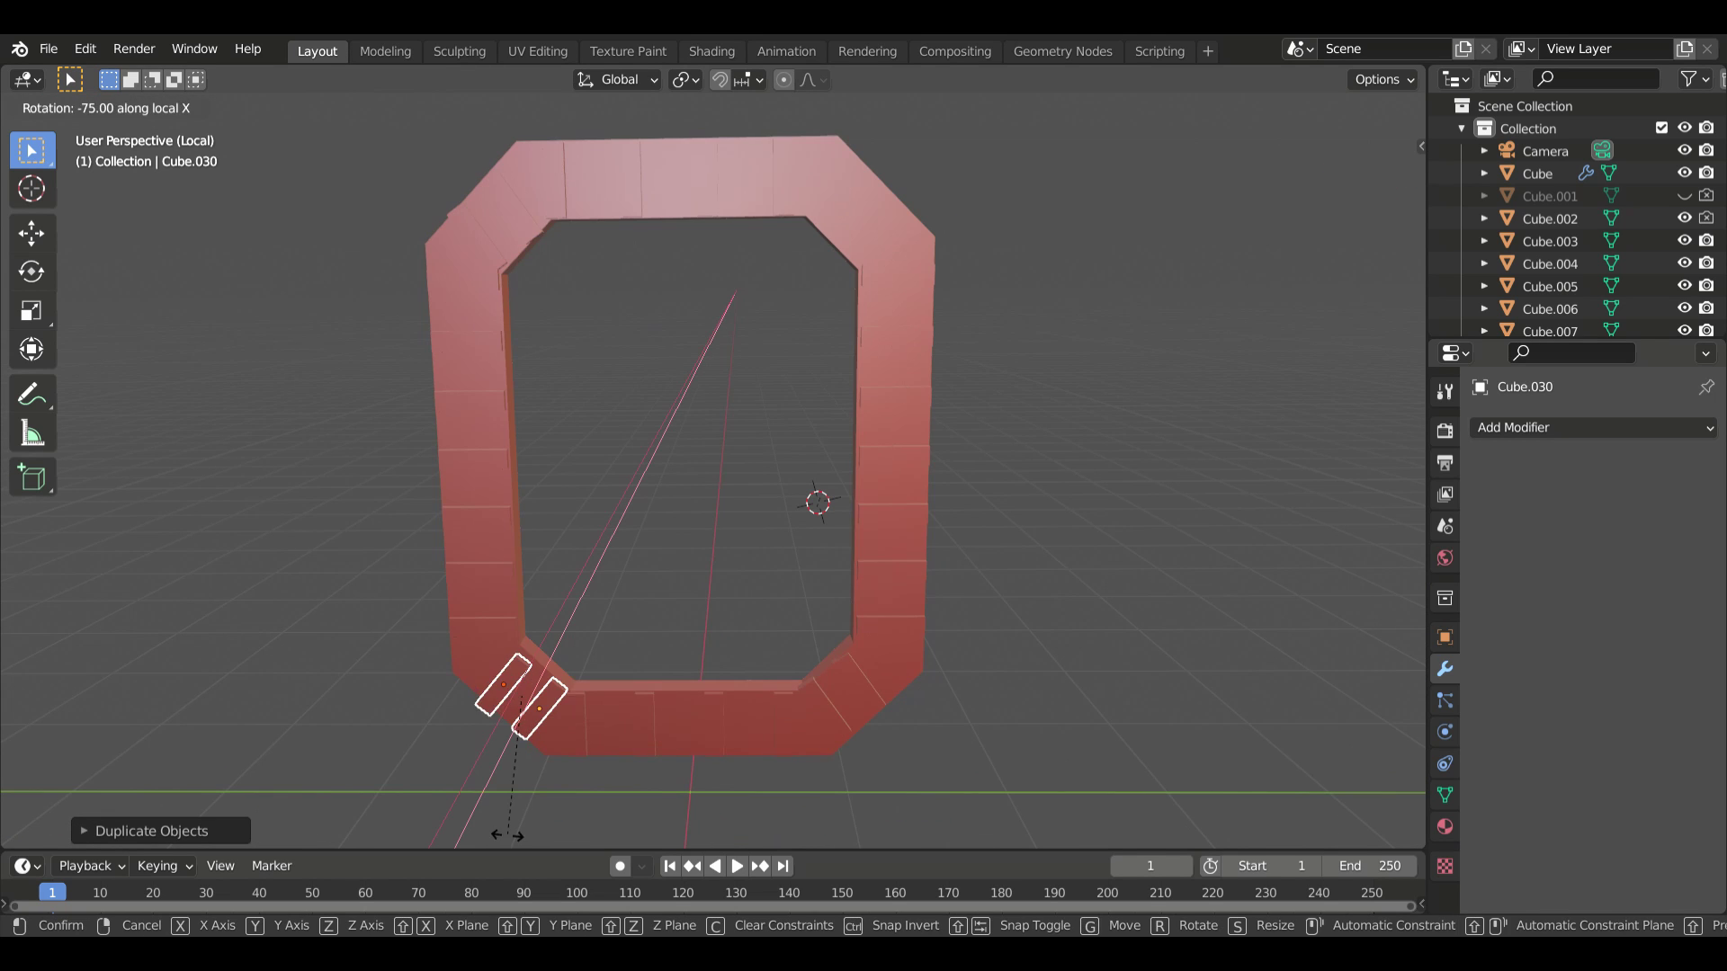
pyautogui.click(506, 835)
pyautogui.moveTo(507, 835); pyautogui.dragTo(656, 743, button='middle')
pyautogui.press('g')
pyautogui.press('y')
pyautogui.press('y')
pyautogui.click(548, 773)
pyautogui.moveTo(549, 774); pyautogui.dragTo(536, 784, button='middle')
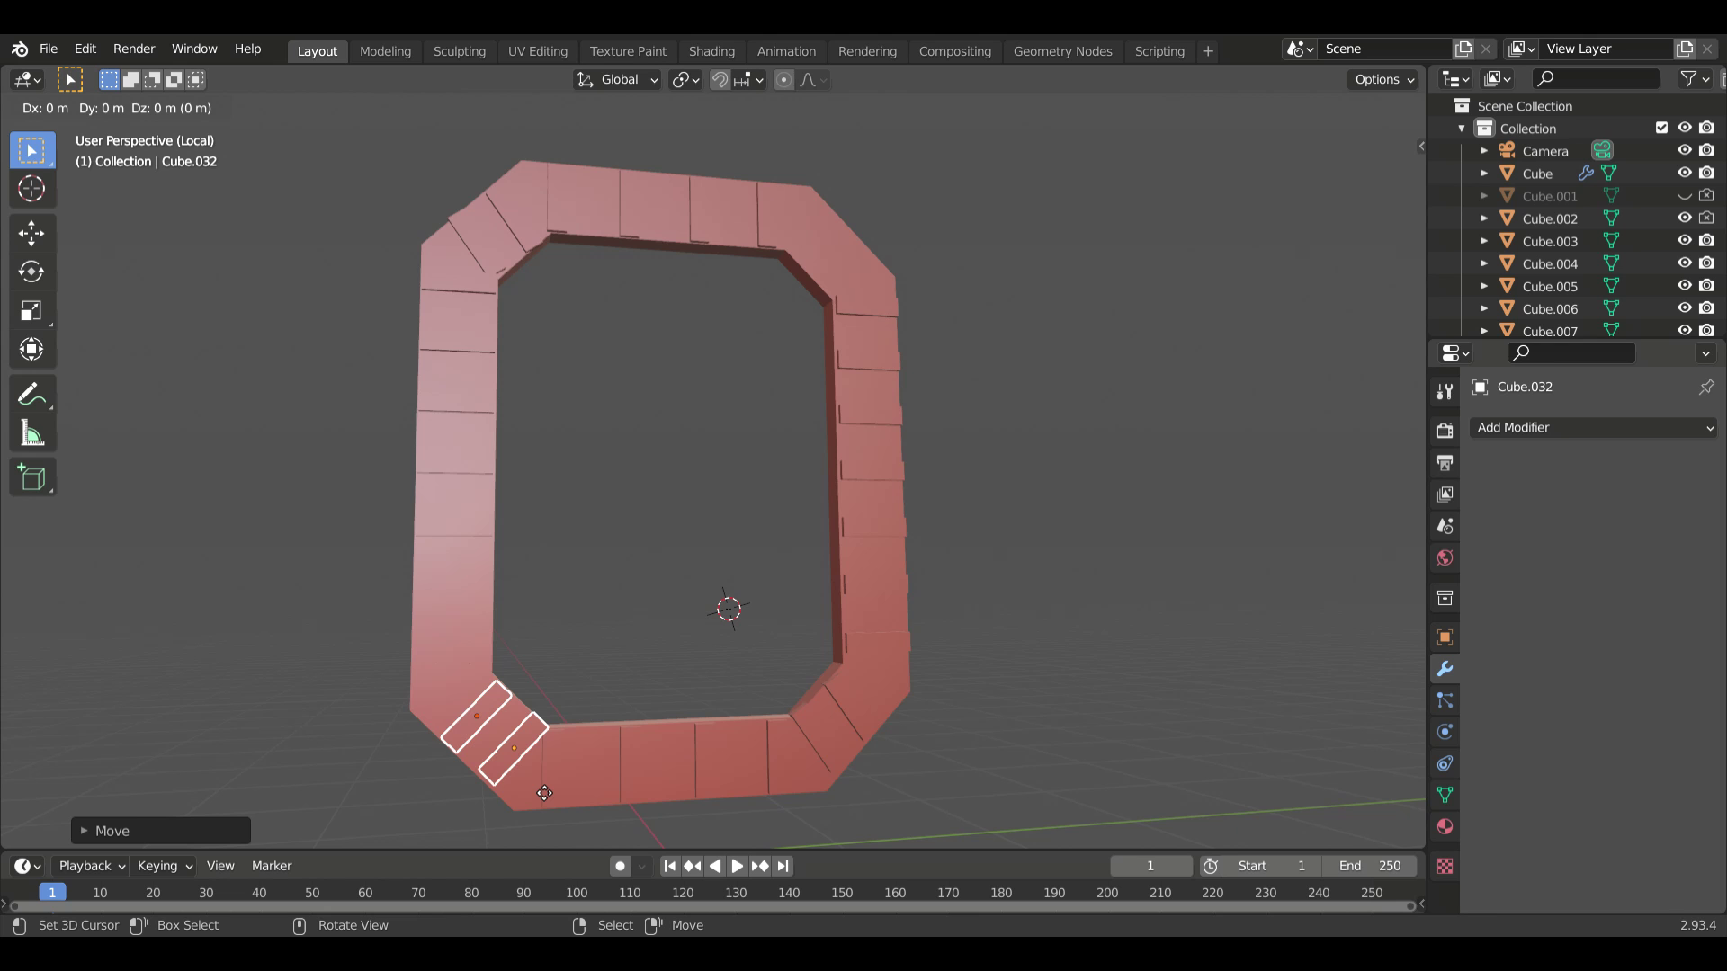
# - Copy the pair along Y onto the upper-right corner, then exit local view to show wall and floor
pyautogui.hotkey('shift', 'd')
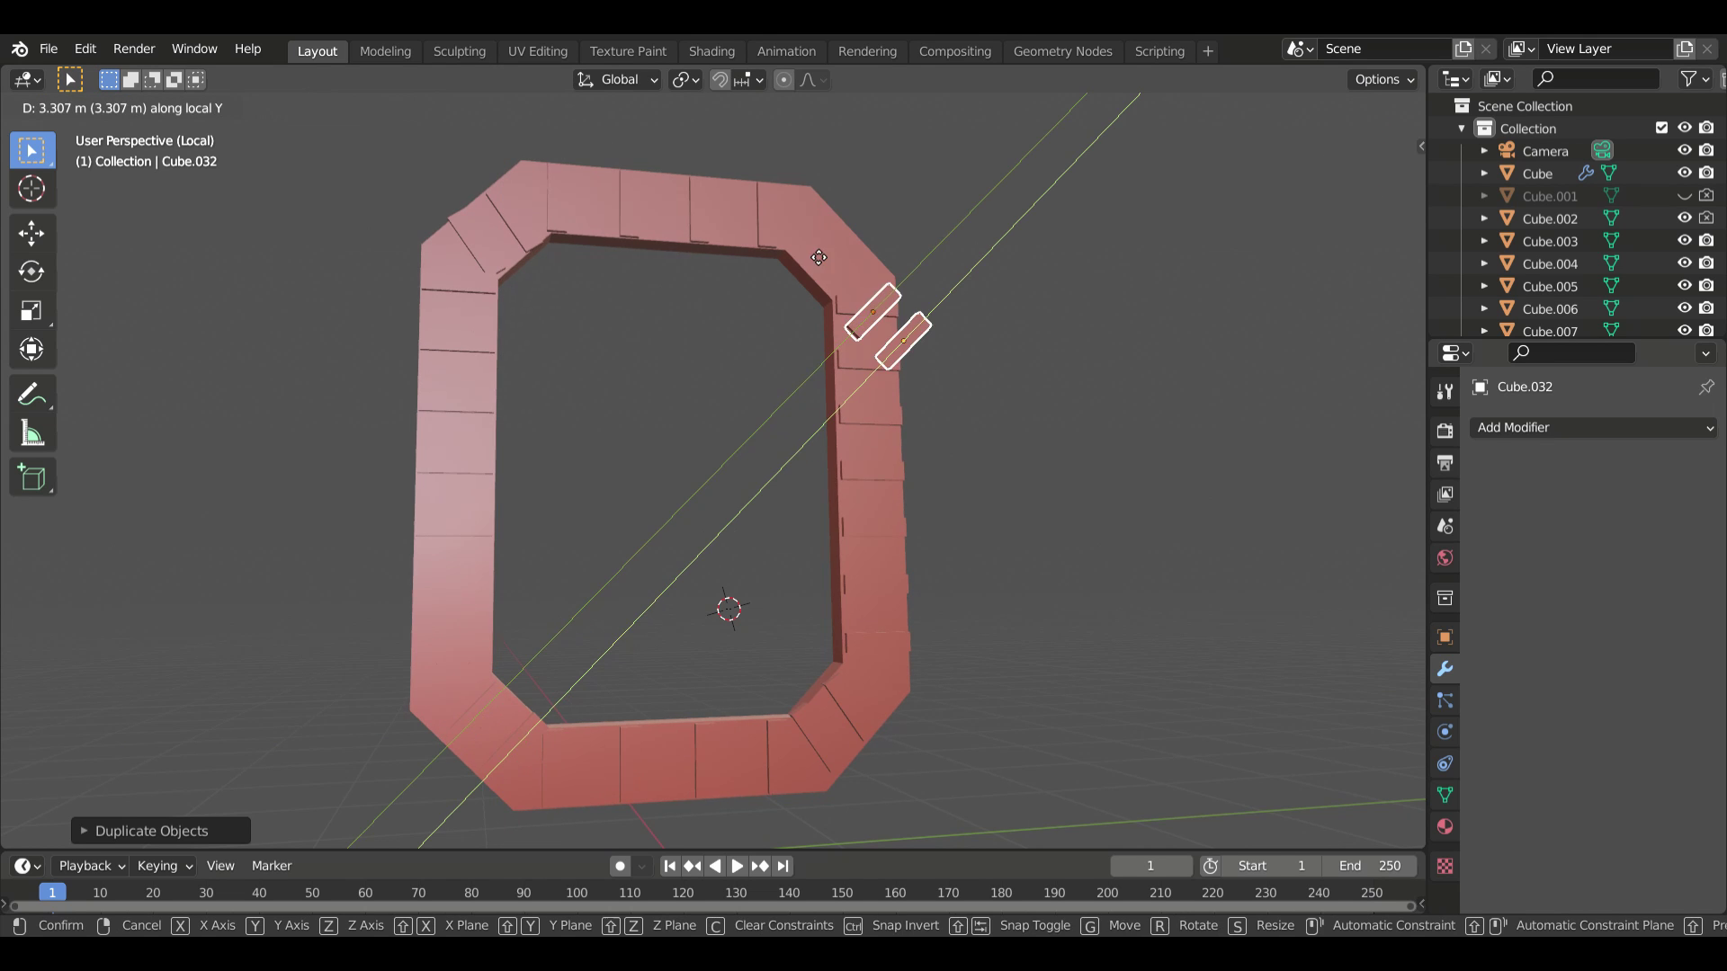
pyautogui.click(818, 258)
pyautogui.moveTo(819, 259); pyautogui.dragTo(1083, 553, button='middle')
pyautogui.press('g')
pyautogui.press('y')
pyautogui.press('y')
pyautogui.click(995, 444)
pyautogui.moveTo(995, 444); pyautogui.dragTo(903, 515, button='middle')
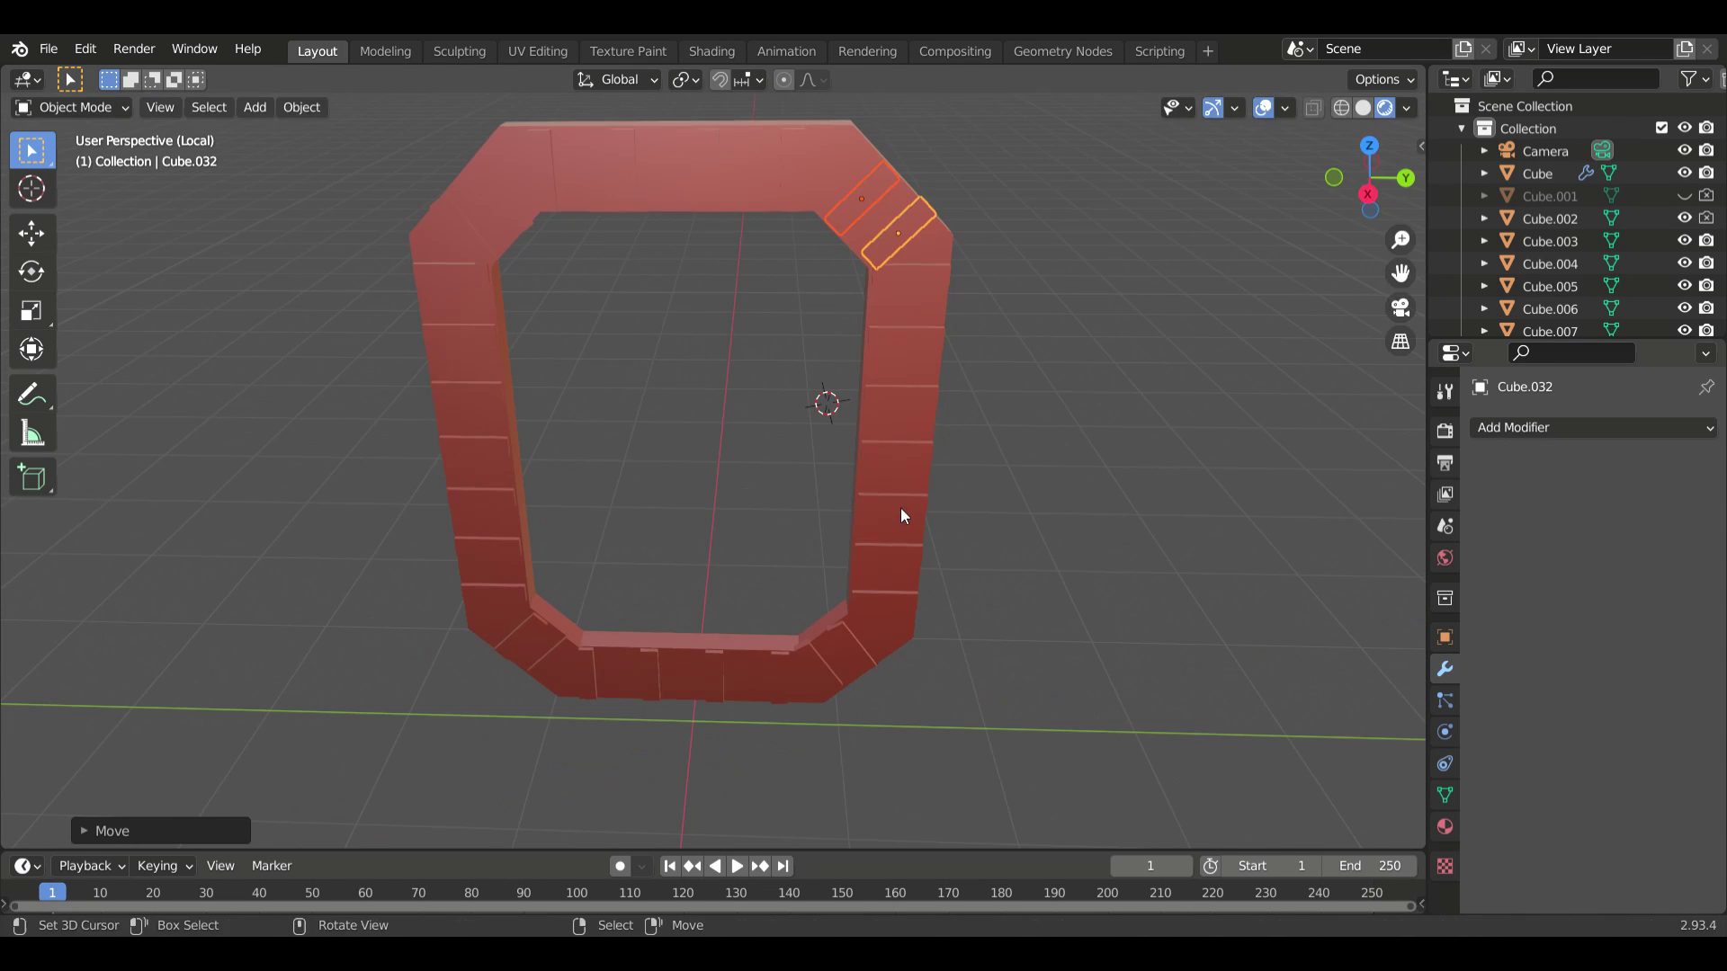
pyautogui.press('KP_Divide')
pyautogui.moveTo(1178, 596); pyautogui.dragTo(1276, 522, button='middle')
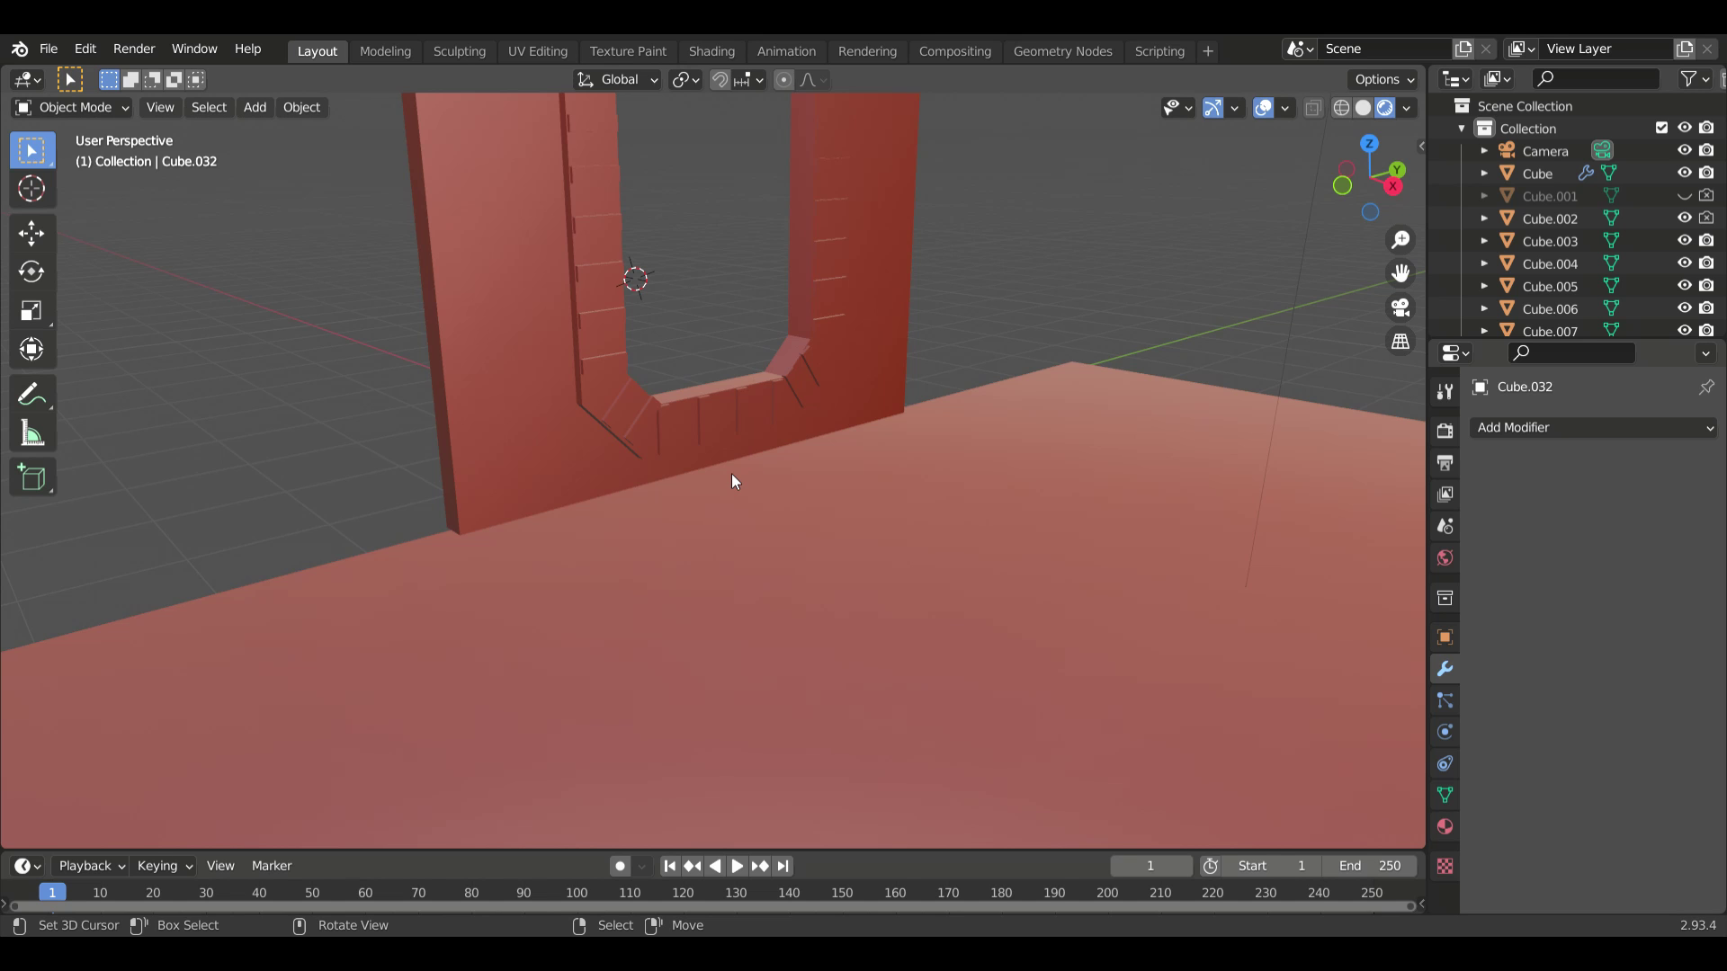
# - Set the 3D cursor on the wall and add a shrunken cube there
pyautogui.scroll(2, 808, 548)
pyautogui.click(440, 250)
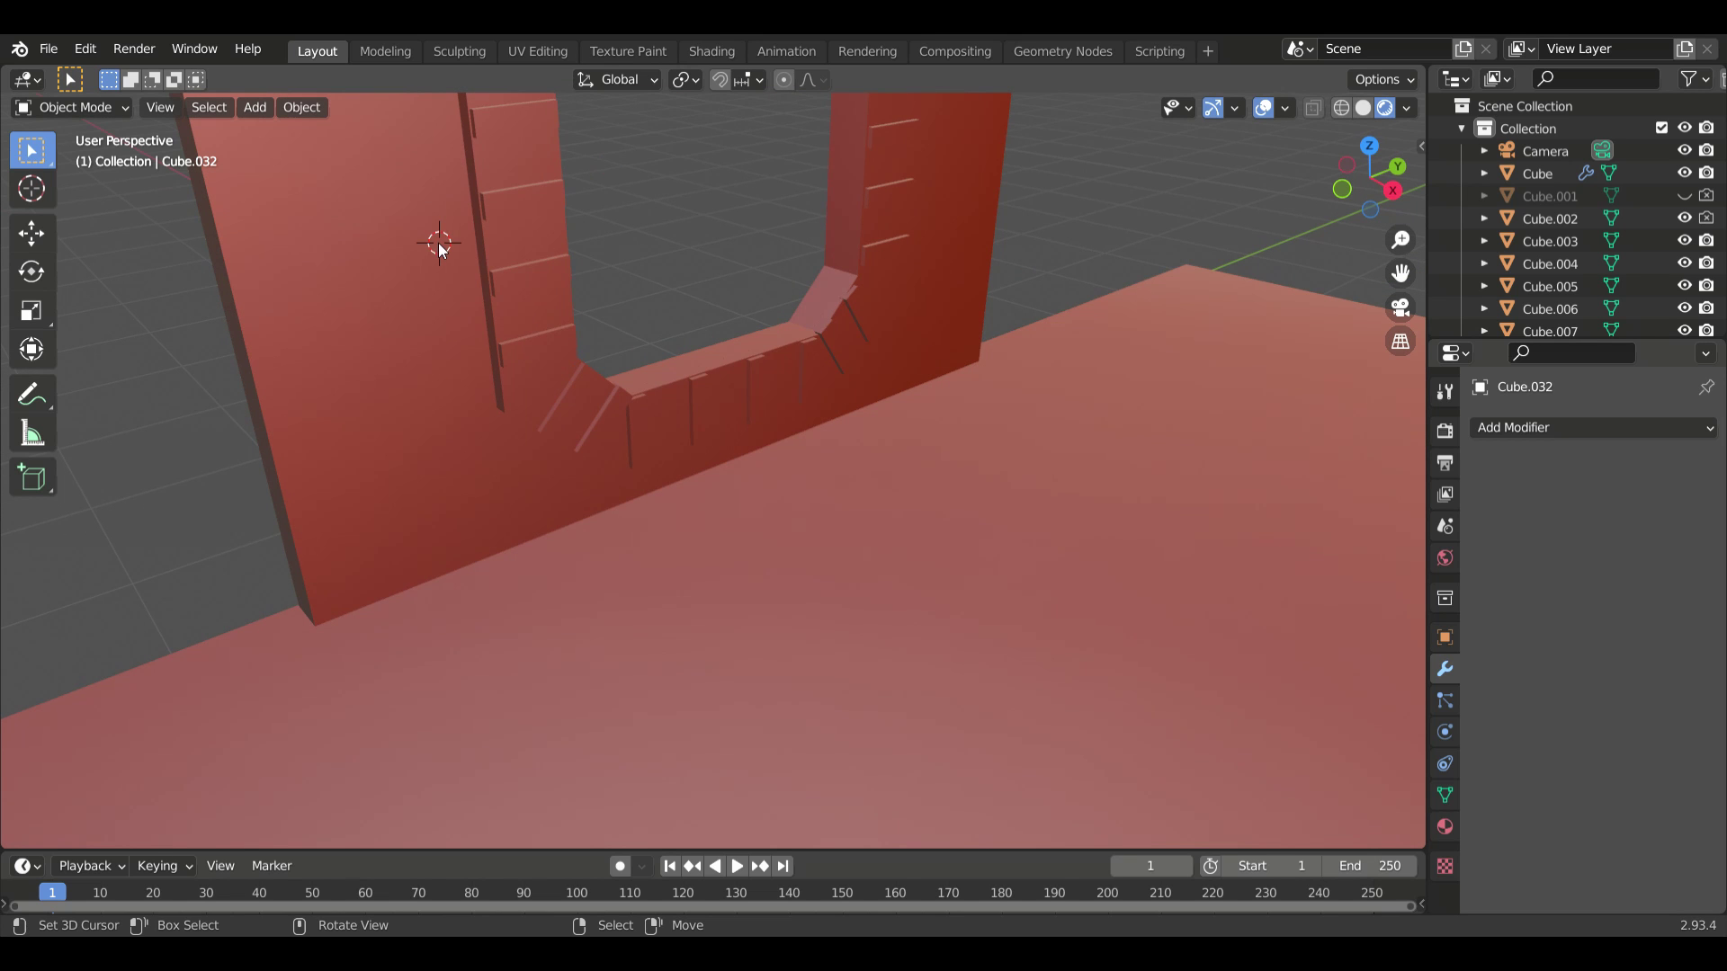
pyautogui.hotkey('shift', 'a')
pyautogui.click(505, 241)
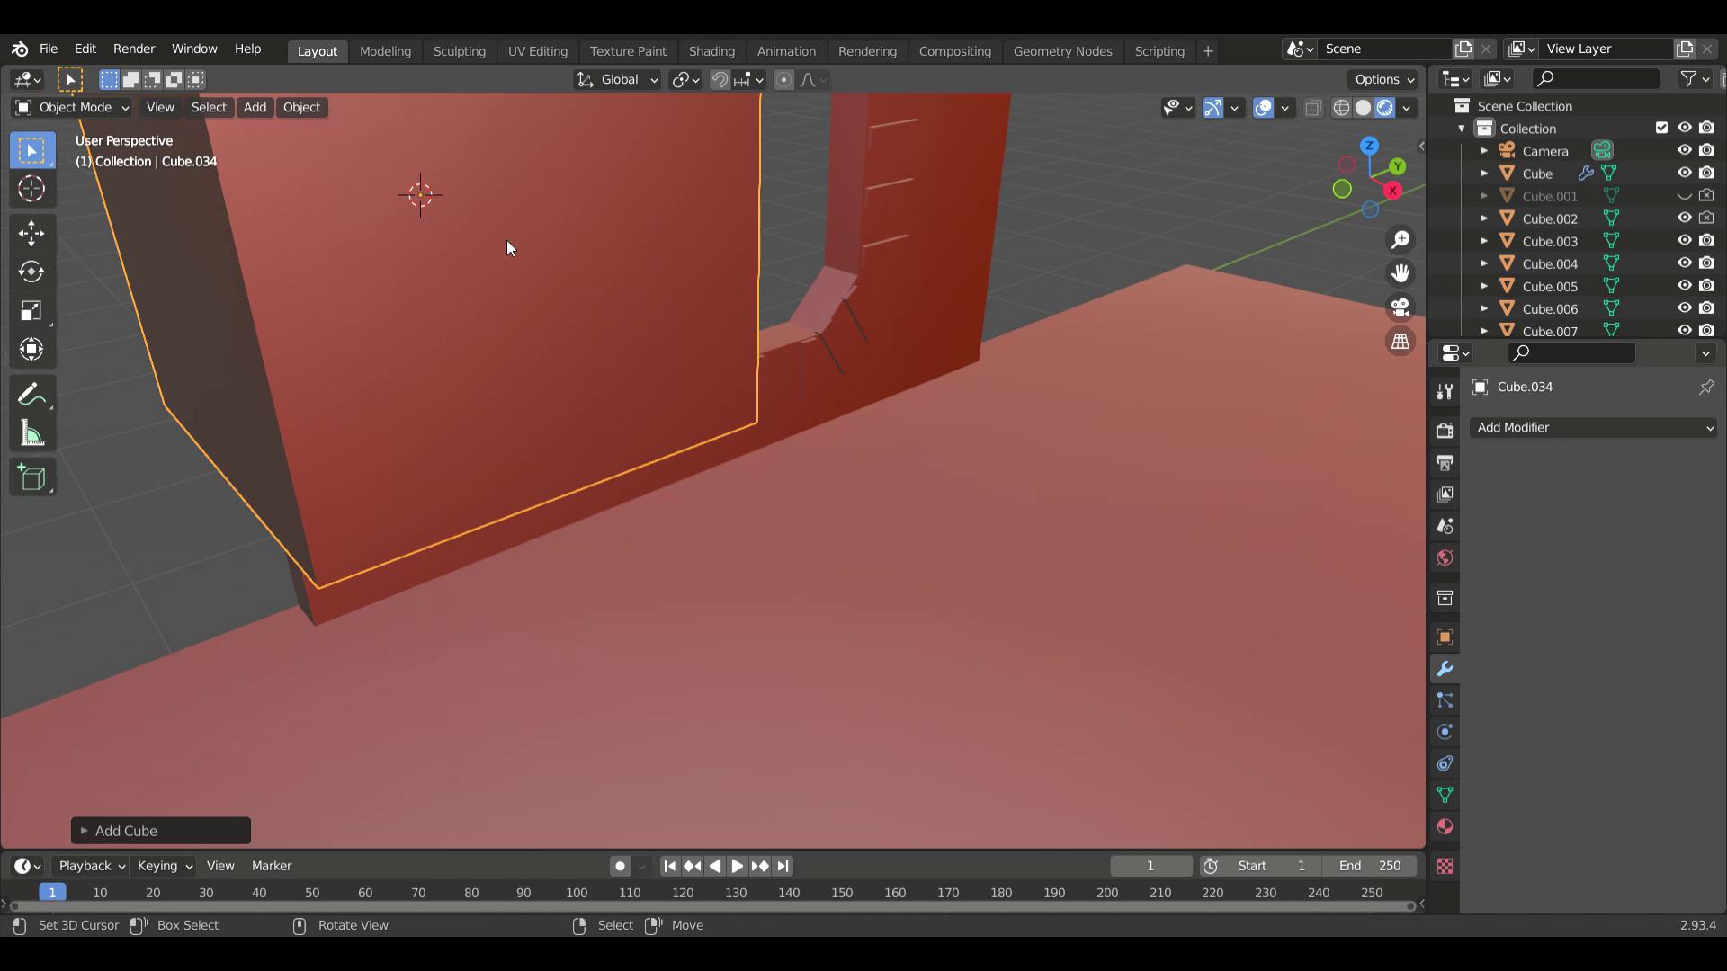
pyautogui.press('s')
pyautogui.click(539, 278)
pyautogui.moveTo(539, 279)
pyautogui.mouseDown(button='middle')
pyautogui.moveTo(597, 347)
pyautogui.moveTo(576, 342)
pyautogui.mouseUp(button='middle')
# - Flatten the cube along X and move it along X against the wall
pyautogui.press('s')
pyautogui.press('x')
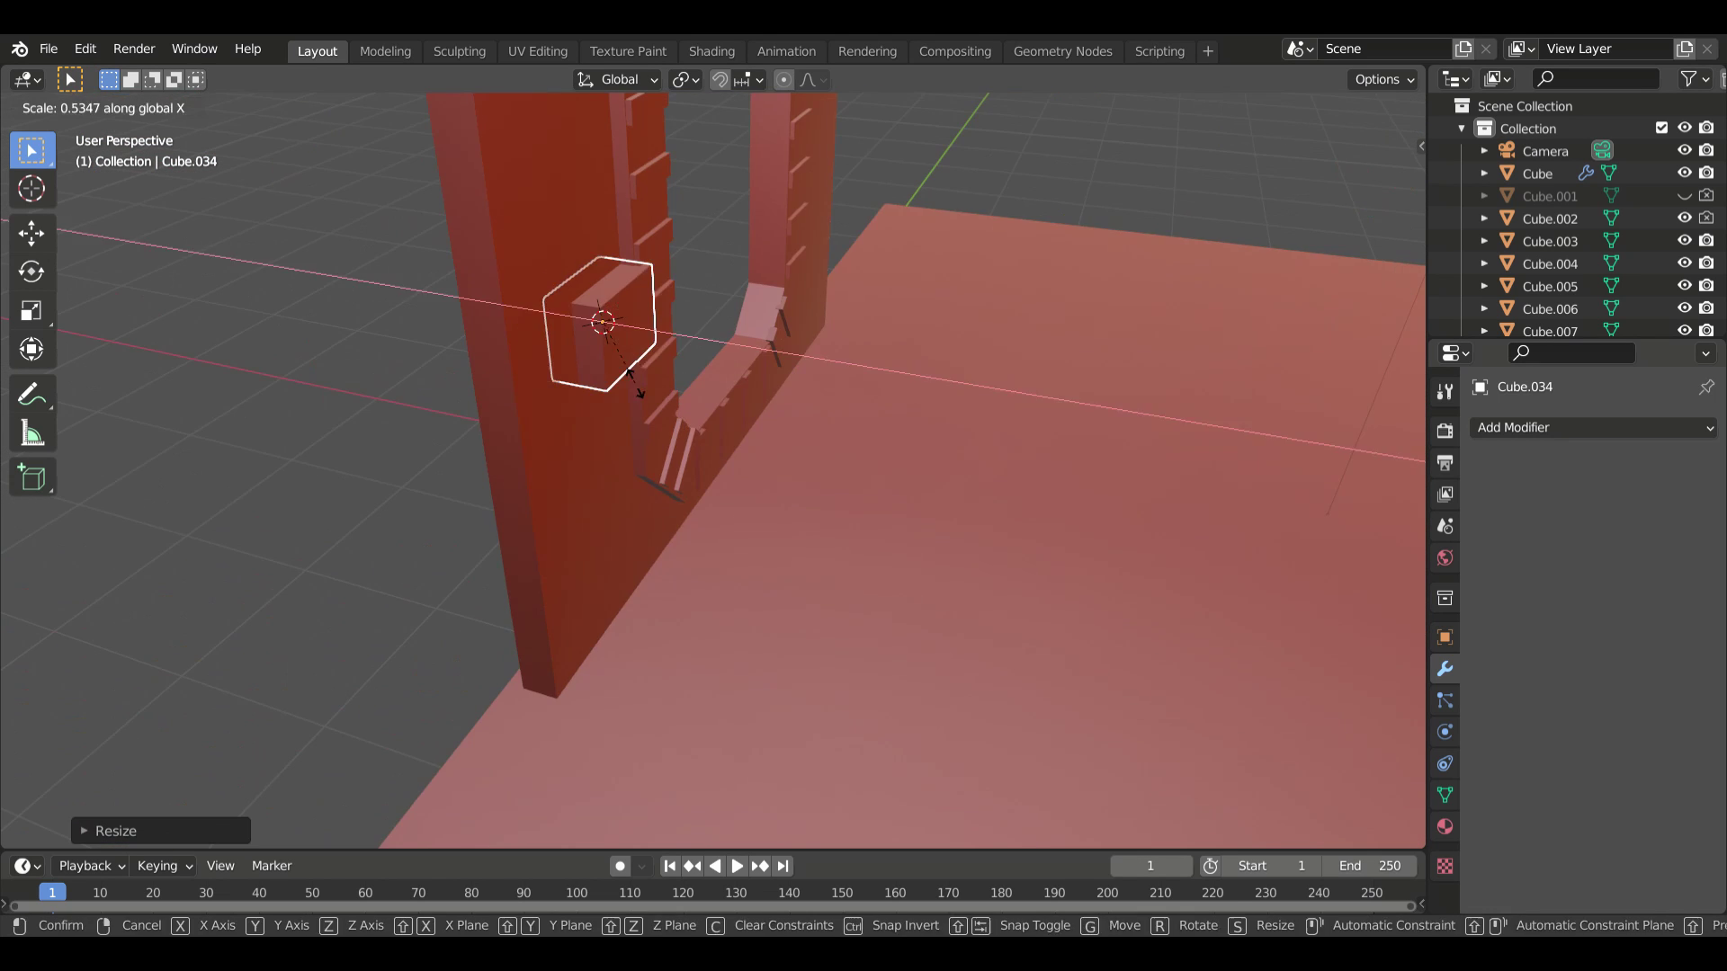
pyautogui.moveTo(641, 393)
pyautogui.mouseDown(button='middle')
pyautogui.moveTo(542, 386)
pyautogui.moveTo(608, 396)
pyautogui.mouseUp(button='middle')
pyautogui.click(542, 386)
pyautogui.press('g')
pyautogui.press('x')
pyautogui.click(564, 403)
# - Stretch the block along Y and orbit in close to inspect it on the wall
pyautogui.press('s')
pyautogui.press('y')
pyautogui.click(608, 395)
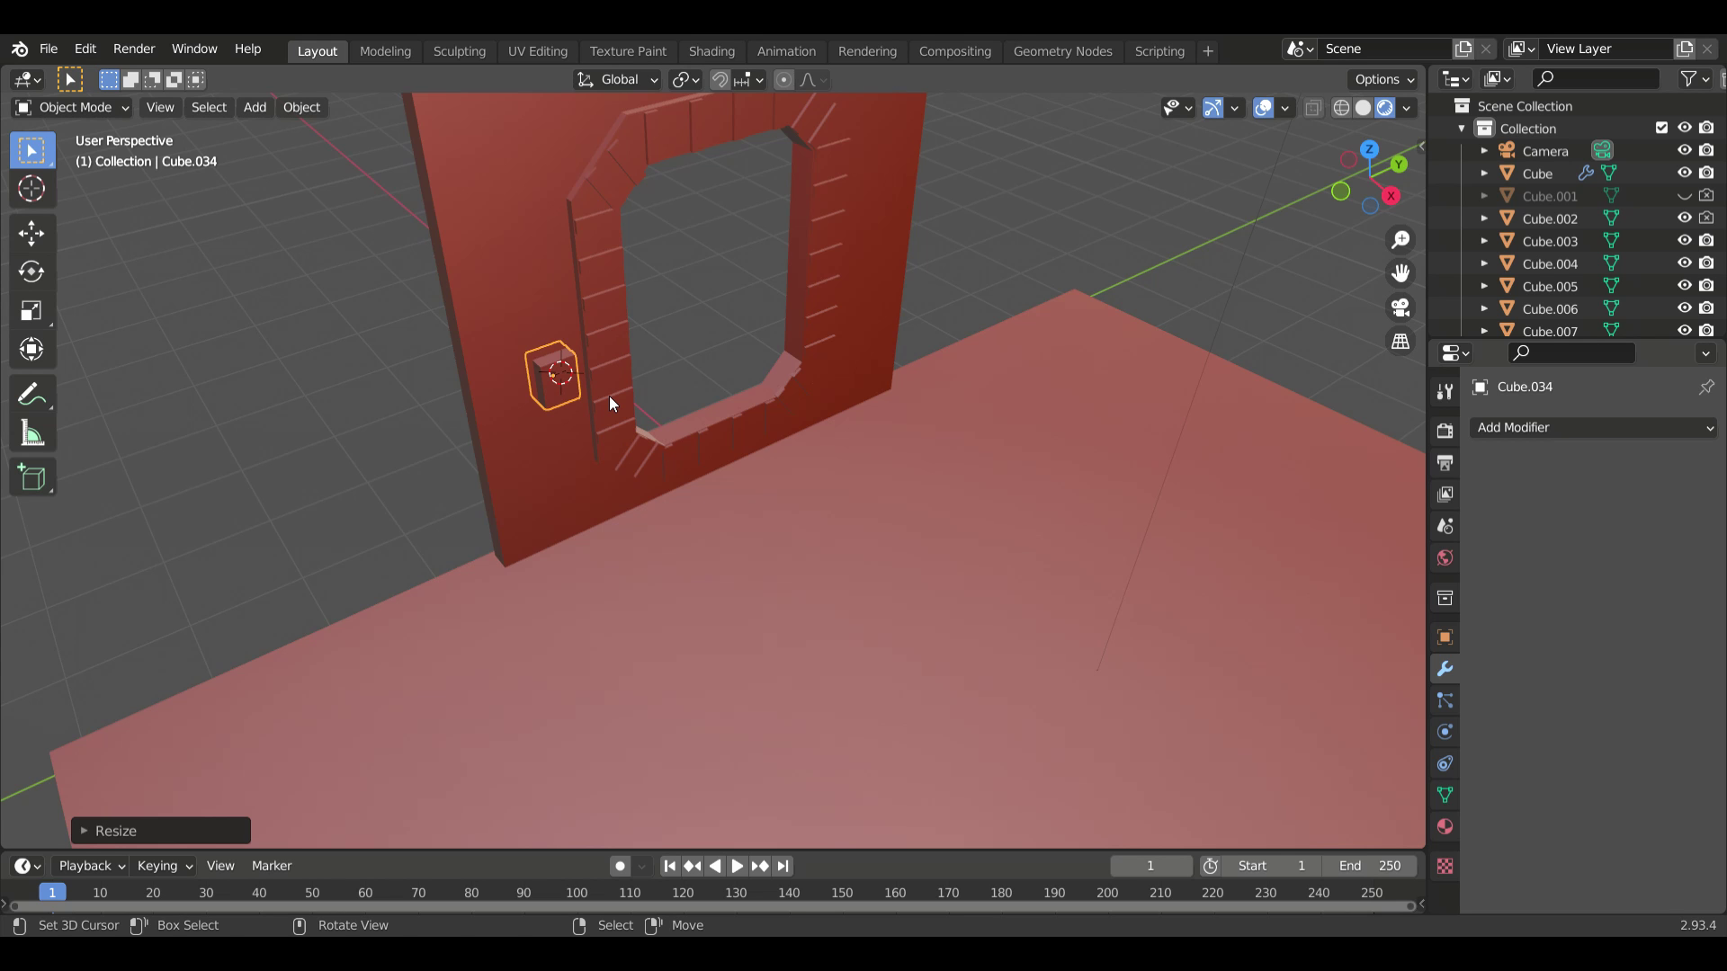
pyautogui.moveTo(608, 396)
pyautogui.mouseDown(button='middle')
pyautogui.moveTo(623, 376)
pyautogui.moveTo(962, 334)
pyautogui.mouseUp(button='middle')
pyautogui.scroll(4, 623, 376)
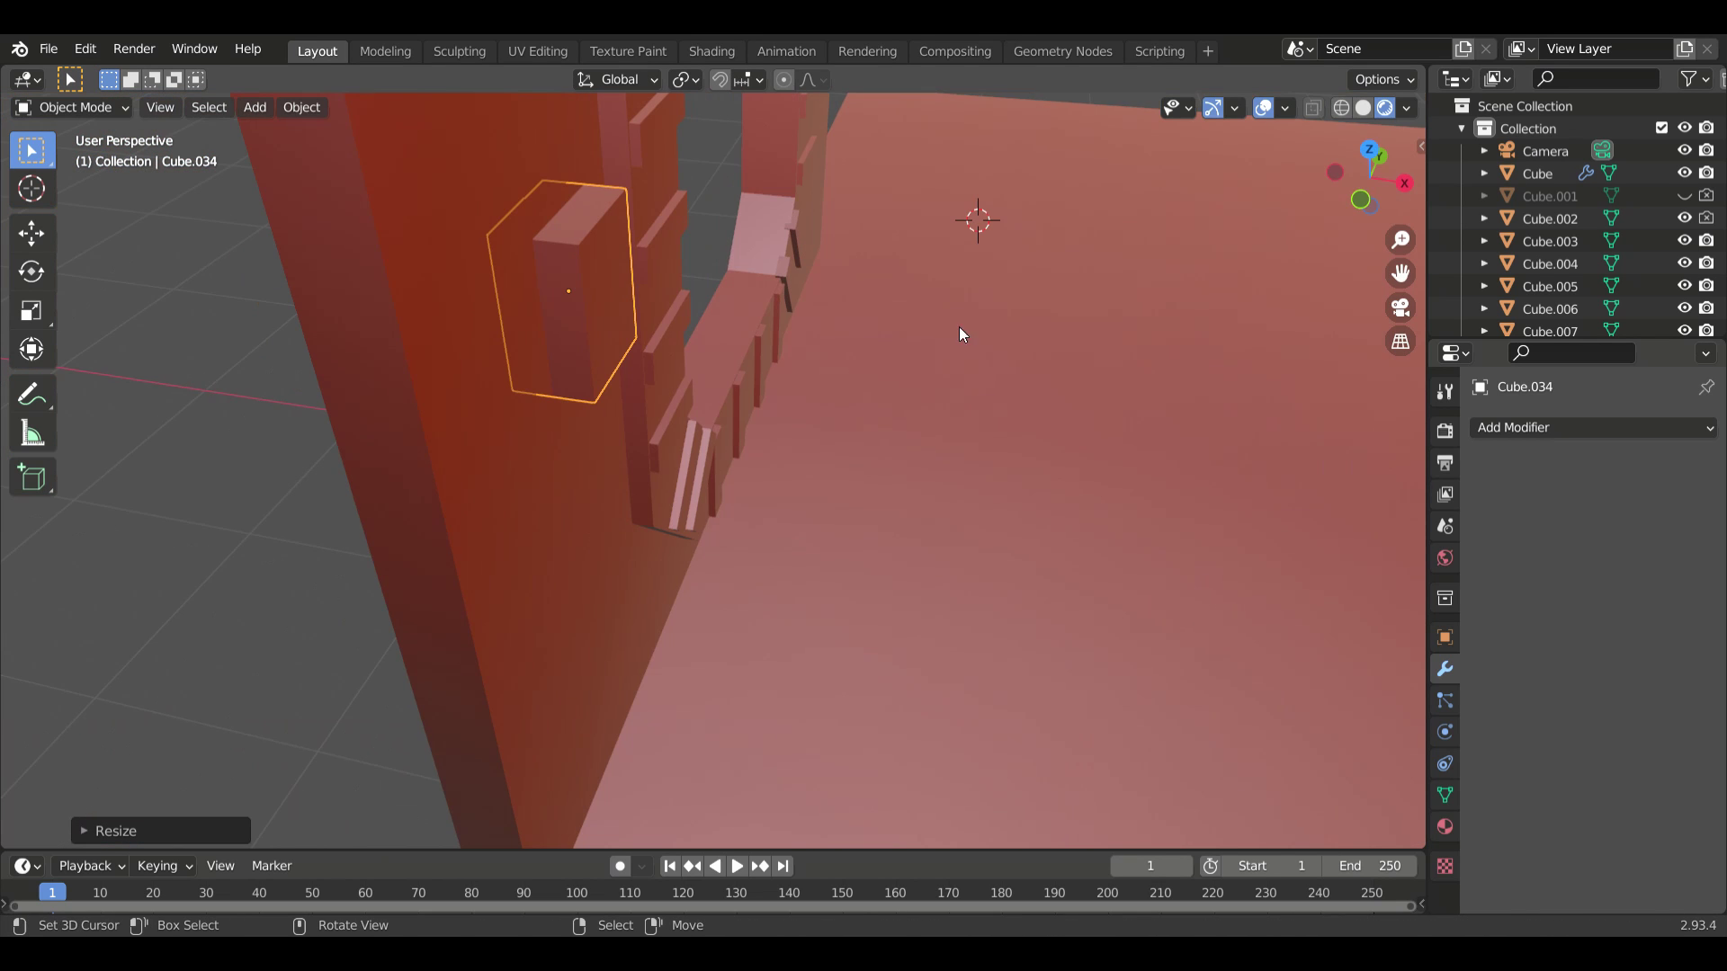
pyautogui.moveTo(785, 369)
pyautogui.mouseDown(button='middle')
pyautogui.moveTo(452, 375)
pyautogui.moveTo(498, 393)
pyautogui.mouseUp(button='middle')
# - Make the block a tall narrow box and bevel one top edge into a slanted top
pyautogui.press('s')
pyautogui.click(439, 358)
pyautogui.keyDown('shift'); pyautogui.rightClick(439, 355); pyautogui.keyUp('shift')
pyautogui.press('KP_Divide')
pyautogui.press('Tab')
pyautogui.moveTo(802, 430); pyautogui.dragTo(809, 378, button='middle')
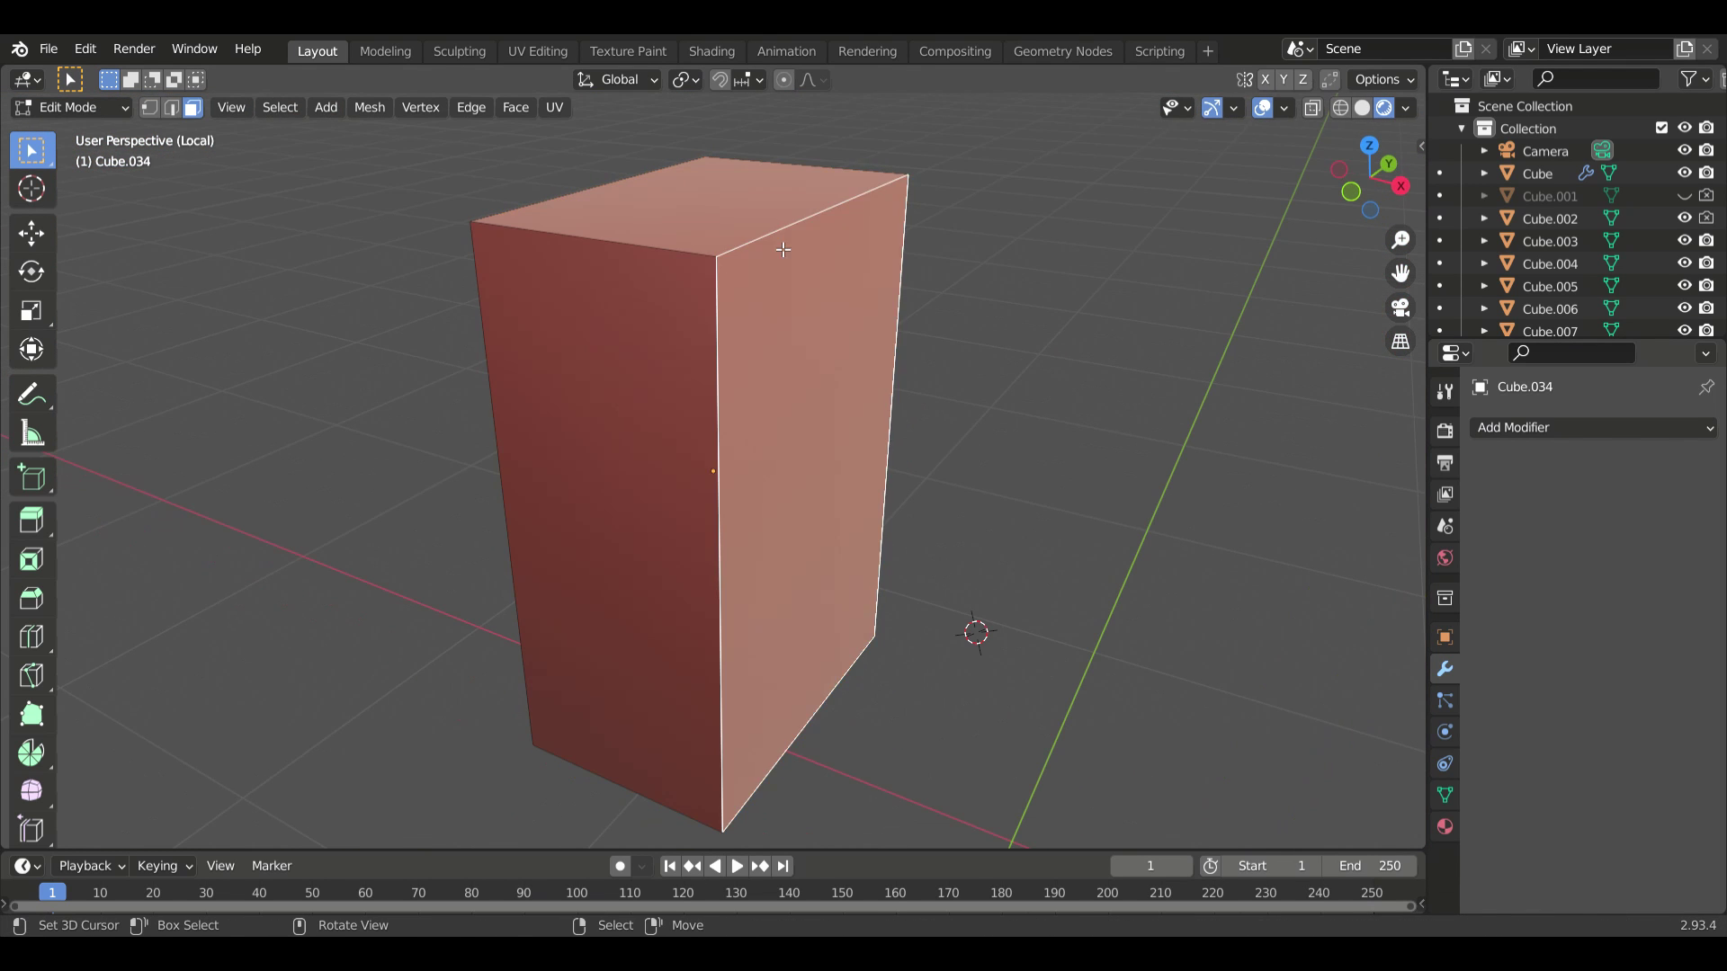
pyautogui.click(791, 270)
pyautogui.hotkey('ctrl', 'b')
pyautogui.click(921, 405)
pyautogui.press('Tab')
# - Add a small cube and shrink, tilt and thin it along Y as a cutter
pyautogui.hotkey('shift', 'a')
pyautogui.click(810, 585)
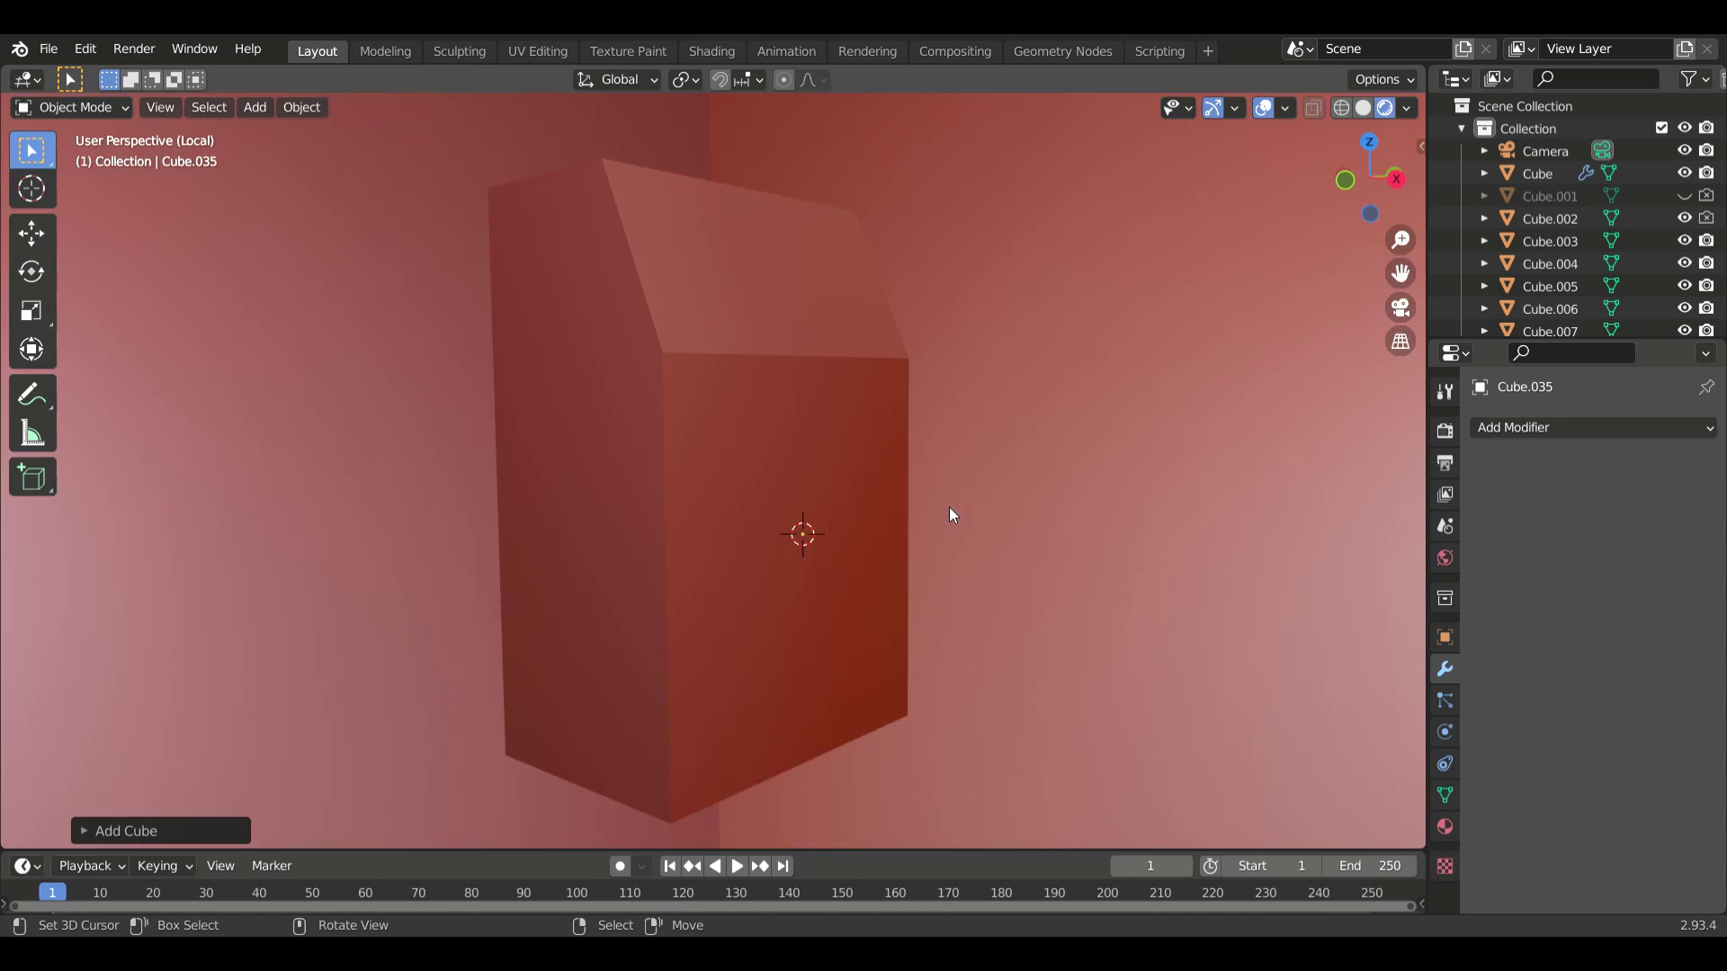
pyautogui.press('s')
pyautogui.click(753, 512)
pyautogui.scroll(5, 995, 493)
pyautogui.moveTo(994, 494); pyautogui.dragTo(983, 500, button='middle')
pyautogui.press('r')
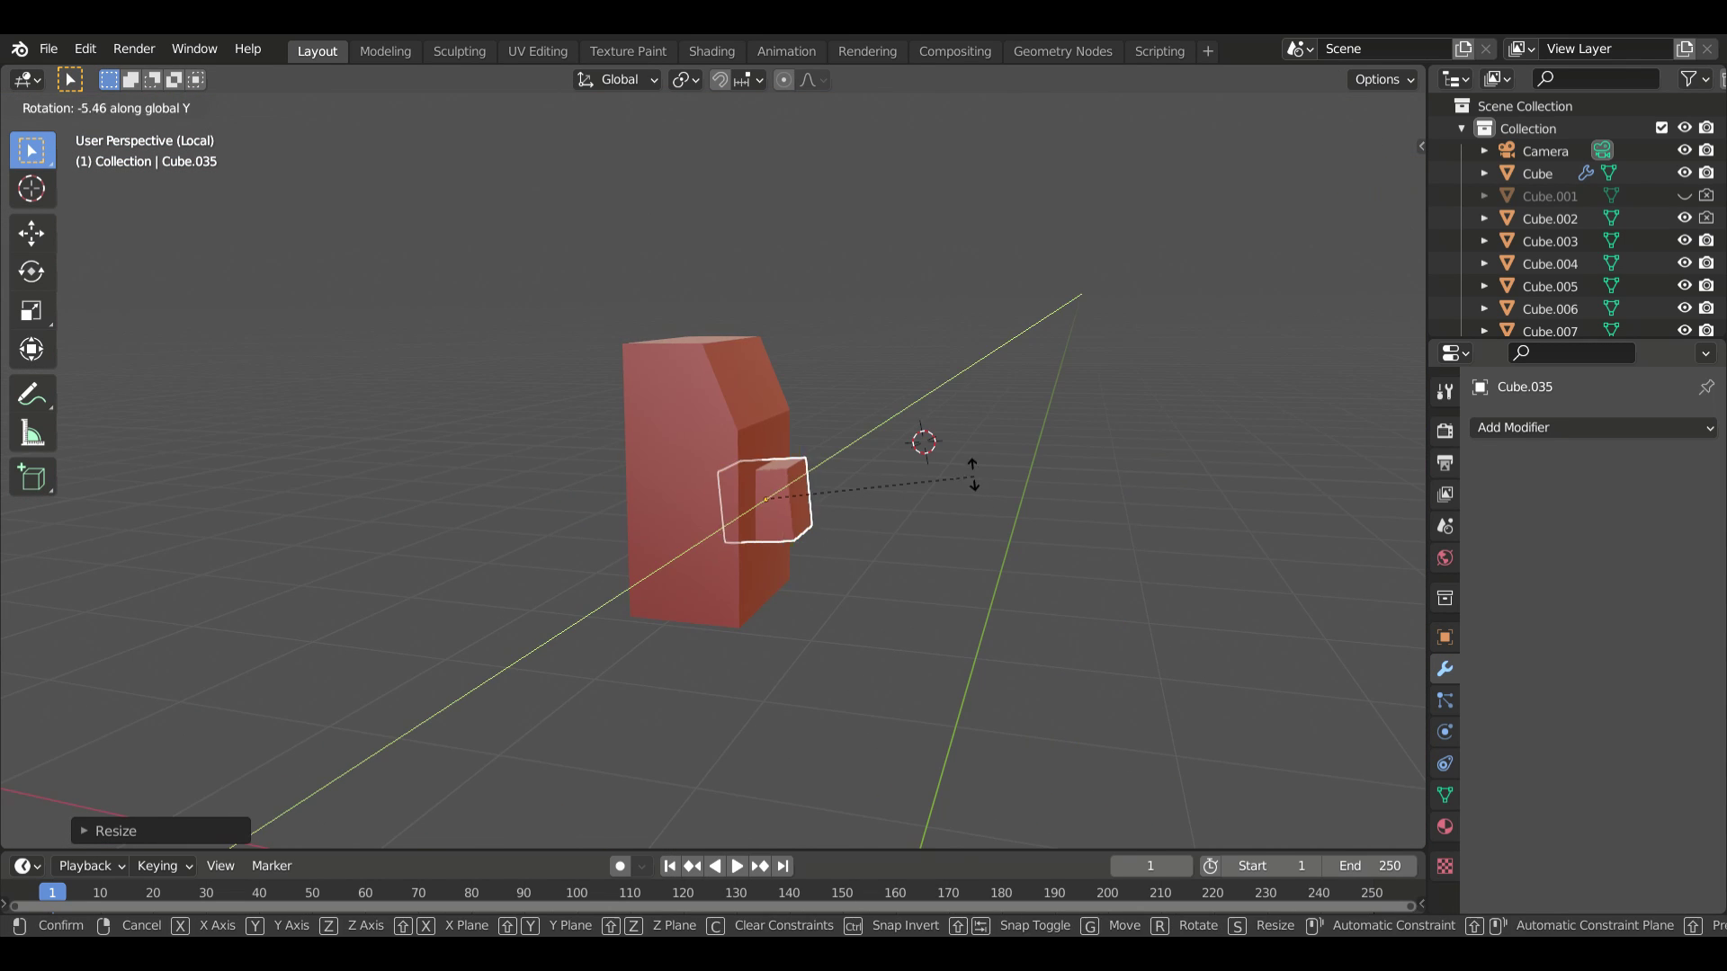
pyautogui.click(973, 403)
pyautogui.press('s')
pyautogui.press('y')
pyautogui.press('y')
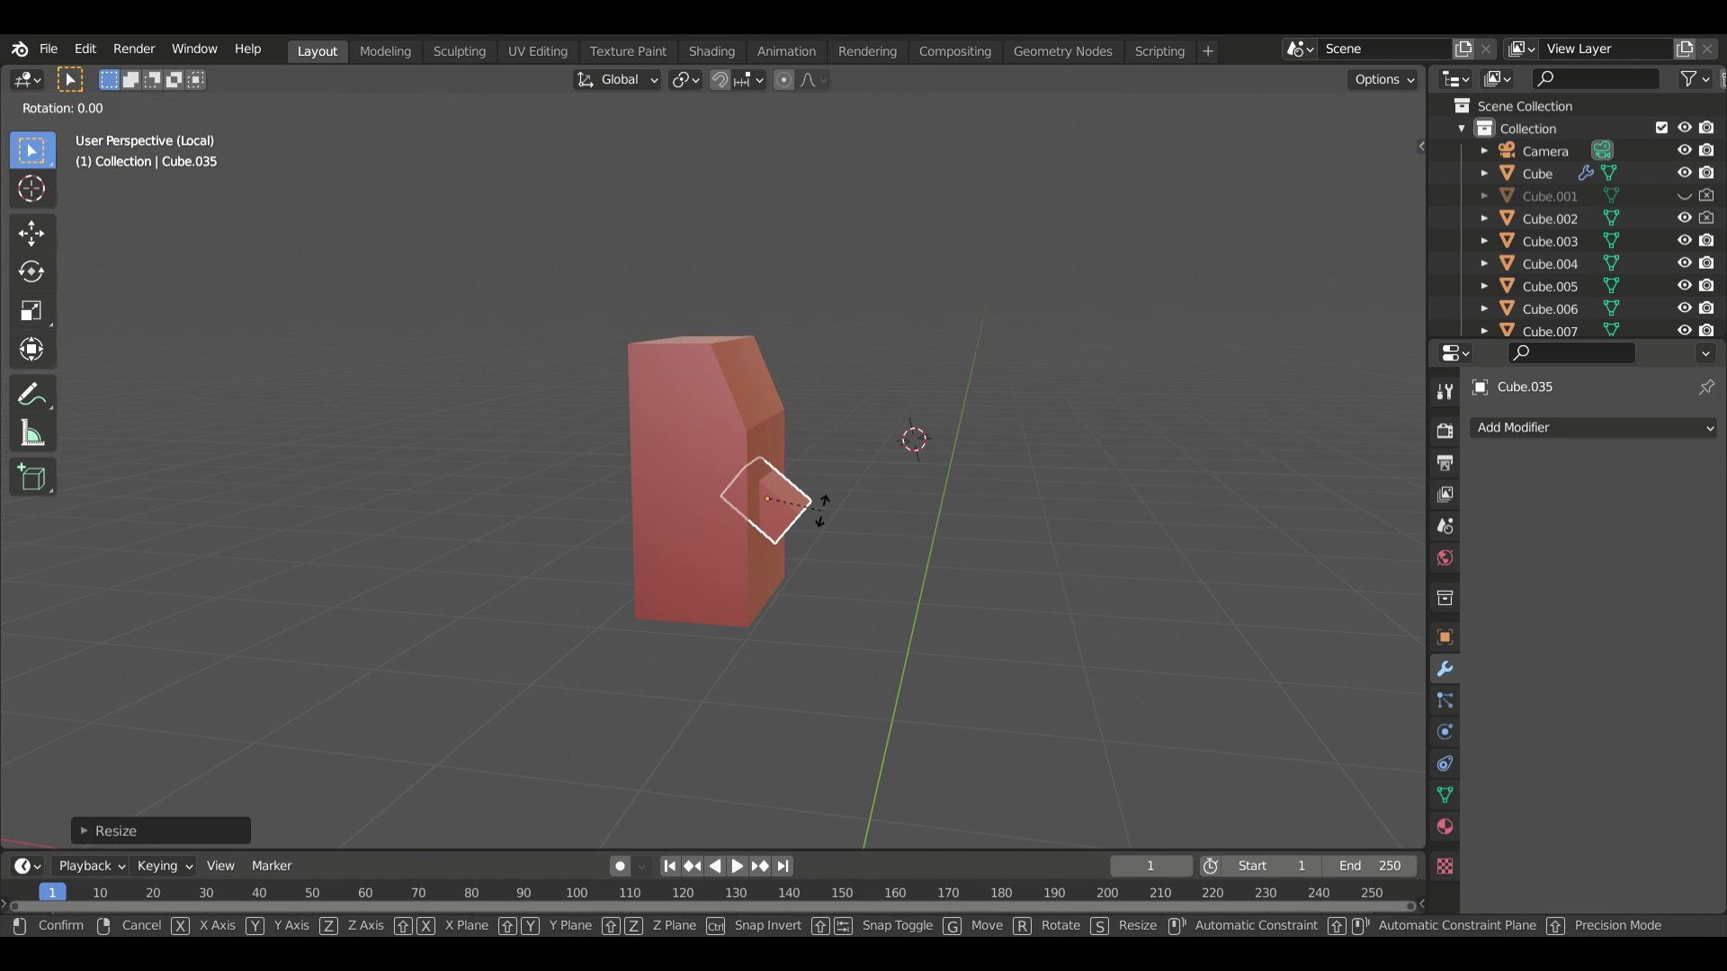
pyautogui.click(801, 509)
pyautogui.moveTo(801, 509); pyautogui.dragTo(715, 540, button='middle')
# - Give the wall box a Boolean Difference modifier using the small cube, checking the recess with the cutter hidden
pyautogui.click(715, 539)
pyautogui.click(1591, 427)
pyautogui.click(1403, 504)
pyautogui.click(1678, 556)
pyautogui.click(796, 510)
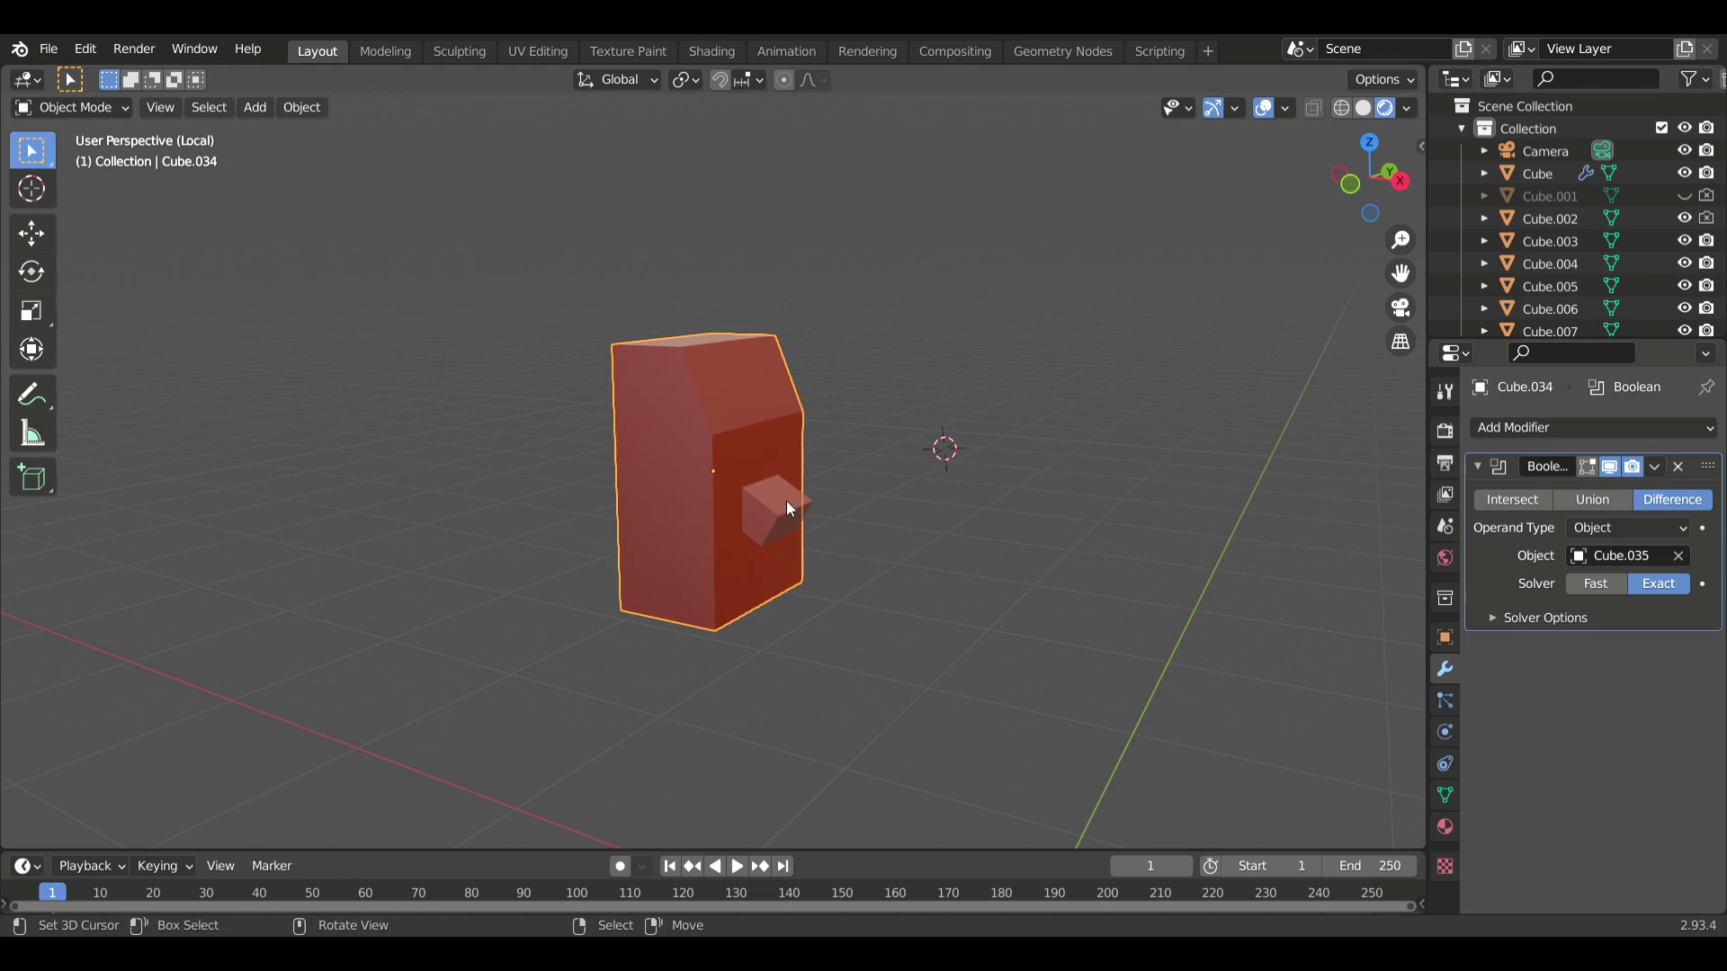
pyautogui.press('h')
pyautogui.moveTo(944, 446)
pyautogui.mouseDown(button='middle')
pyautogui.moveTo(725, 531)
pyautogui.moveTo(851, 573)
pyautogui.moveTo(775, 565)
pyautogui.mouseUp(button='middle')
pyautogui.hotkey('alt', 'h')
# - Duplicate the cutting cube, move the copy away and frame it in the view
pyautogui.hotkey('shift', 'd')
pyautogui.click(899, 566)
pyautogui.moveTo(899, 566); pyautogui.dragTo(1031, 613, button='middle')
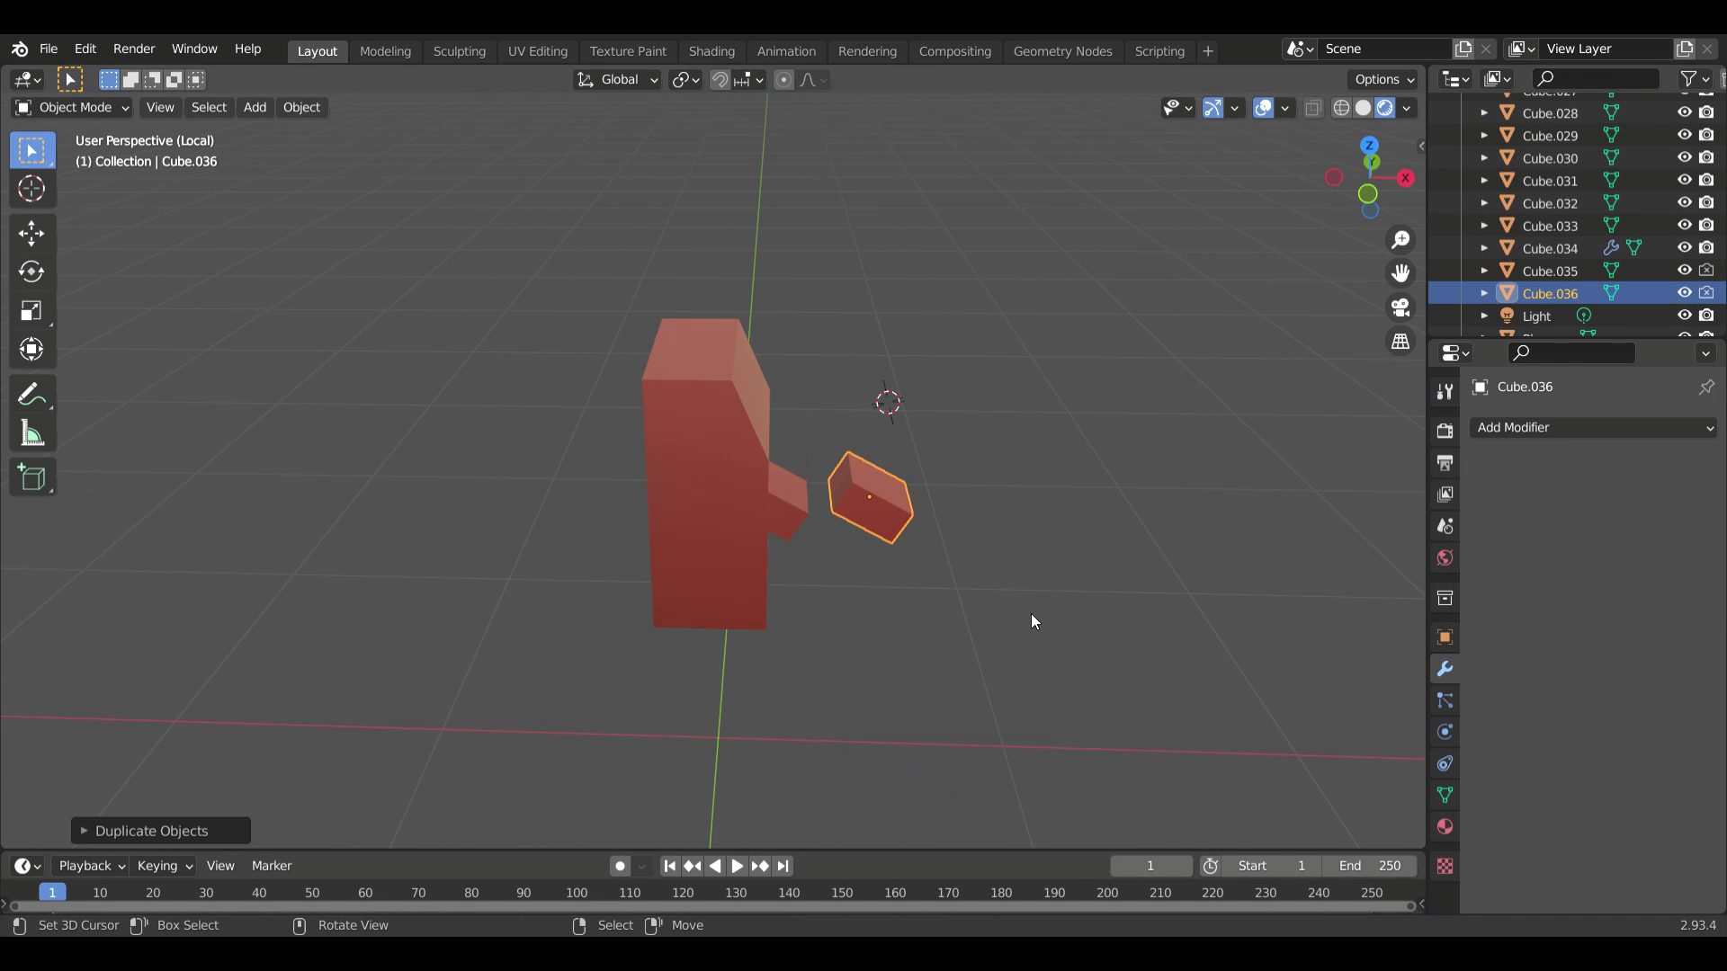
pyautogui.press('Tab')
pyautogui.press('KP_Decimal')
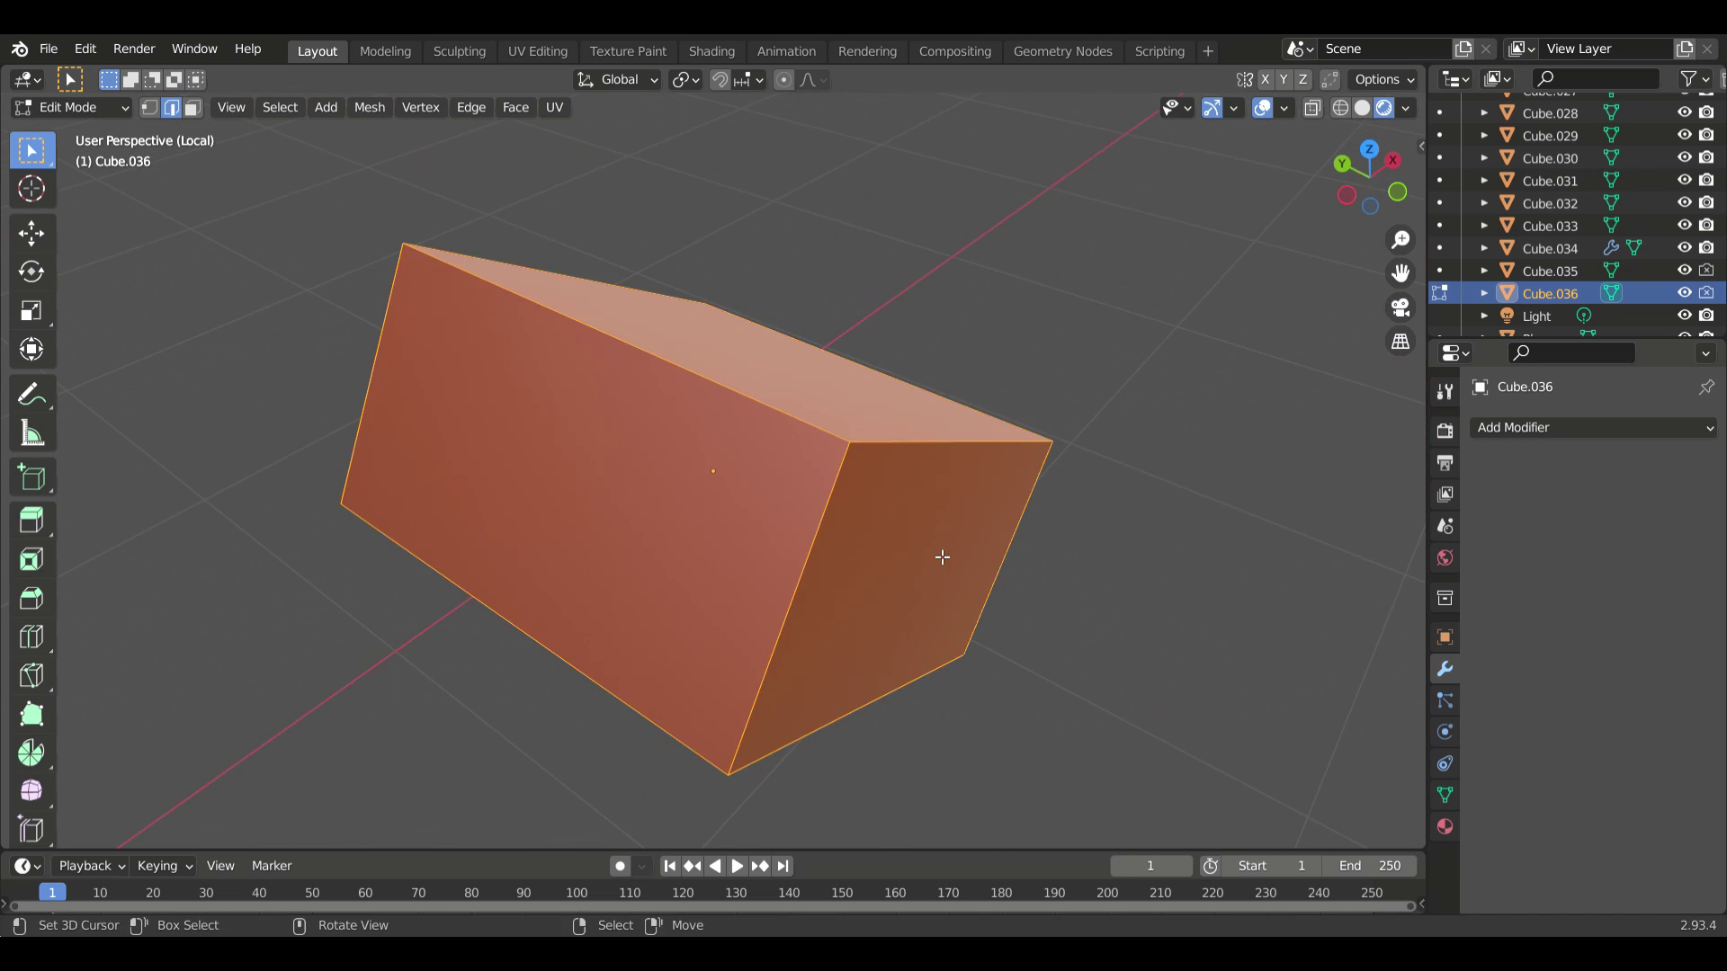
pyautogui.moveTo(936, 555)
pyautogui.mouseDown(button='middle')
pyautogui.moveTo(570, 525)
pyautogui.moveTo(1143, 342)
pyautogui.moveTo(872, 482)
pyautogui.mouseUp(button='middle')
# - Return to the full scene and move the copied cube along X toward the wall box
pyautogui.press('KP_Divide')
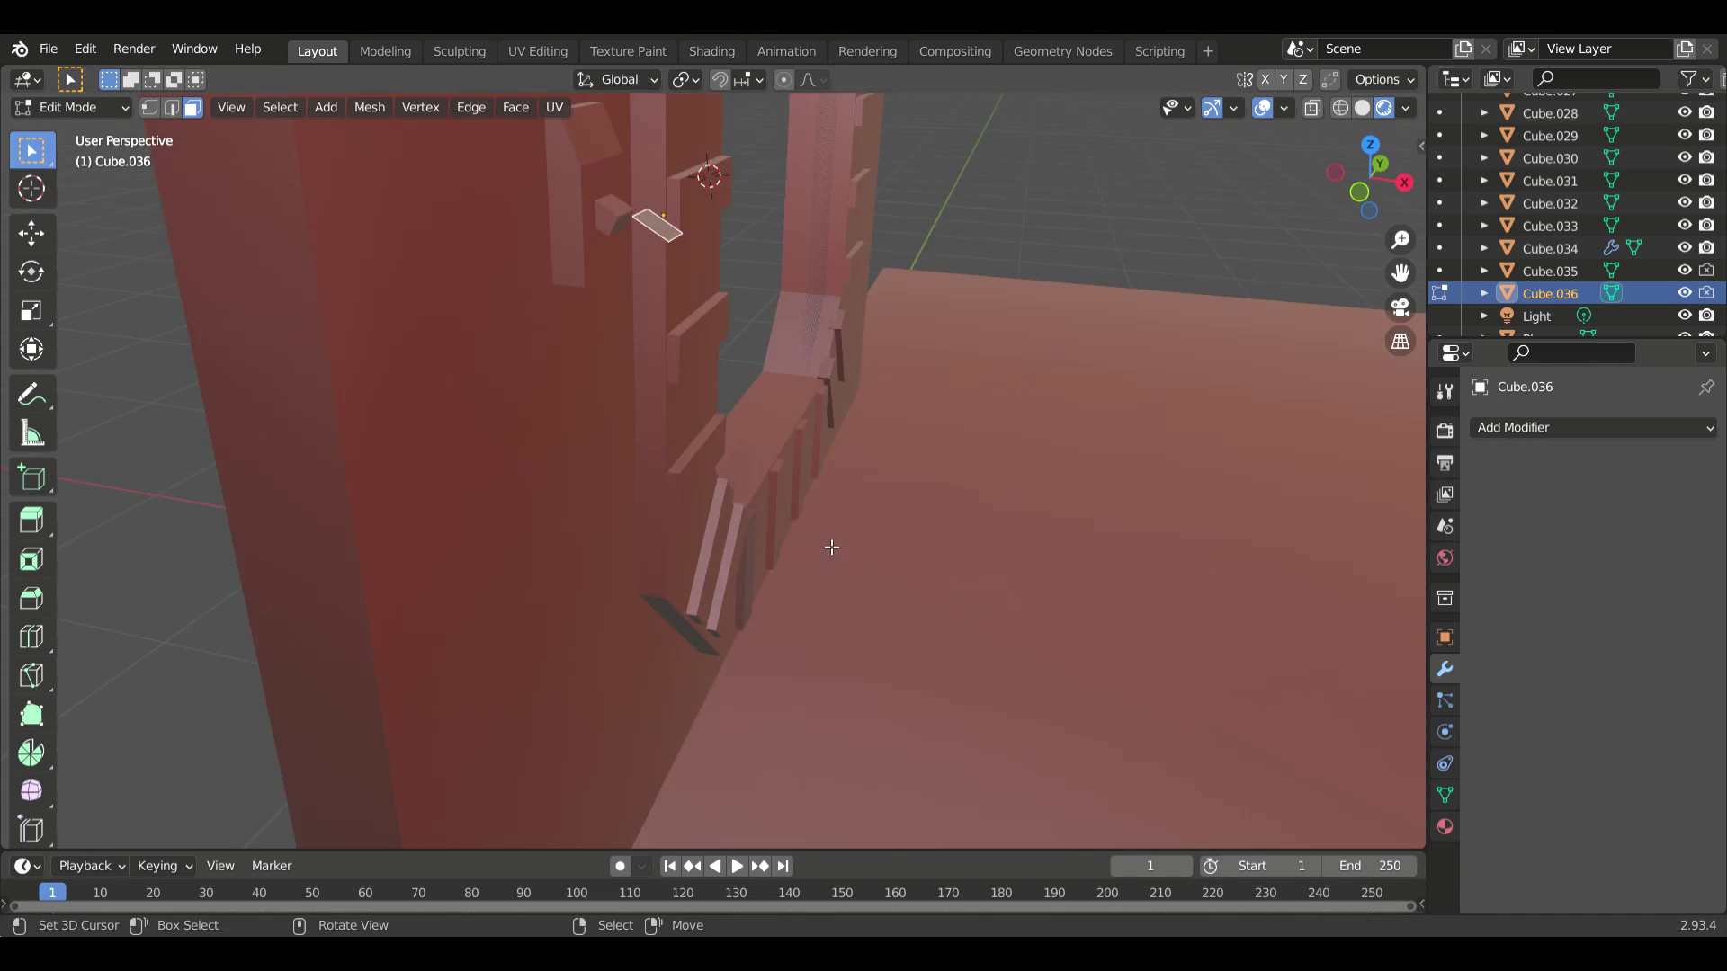
pyautogui.moveTo(829, 552); pyautogui.dragTo(479, 589, button='middle')
pyautogui.press('g')
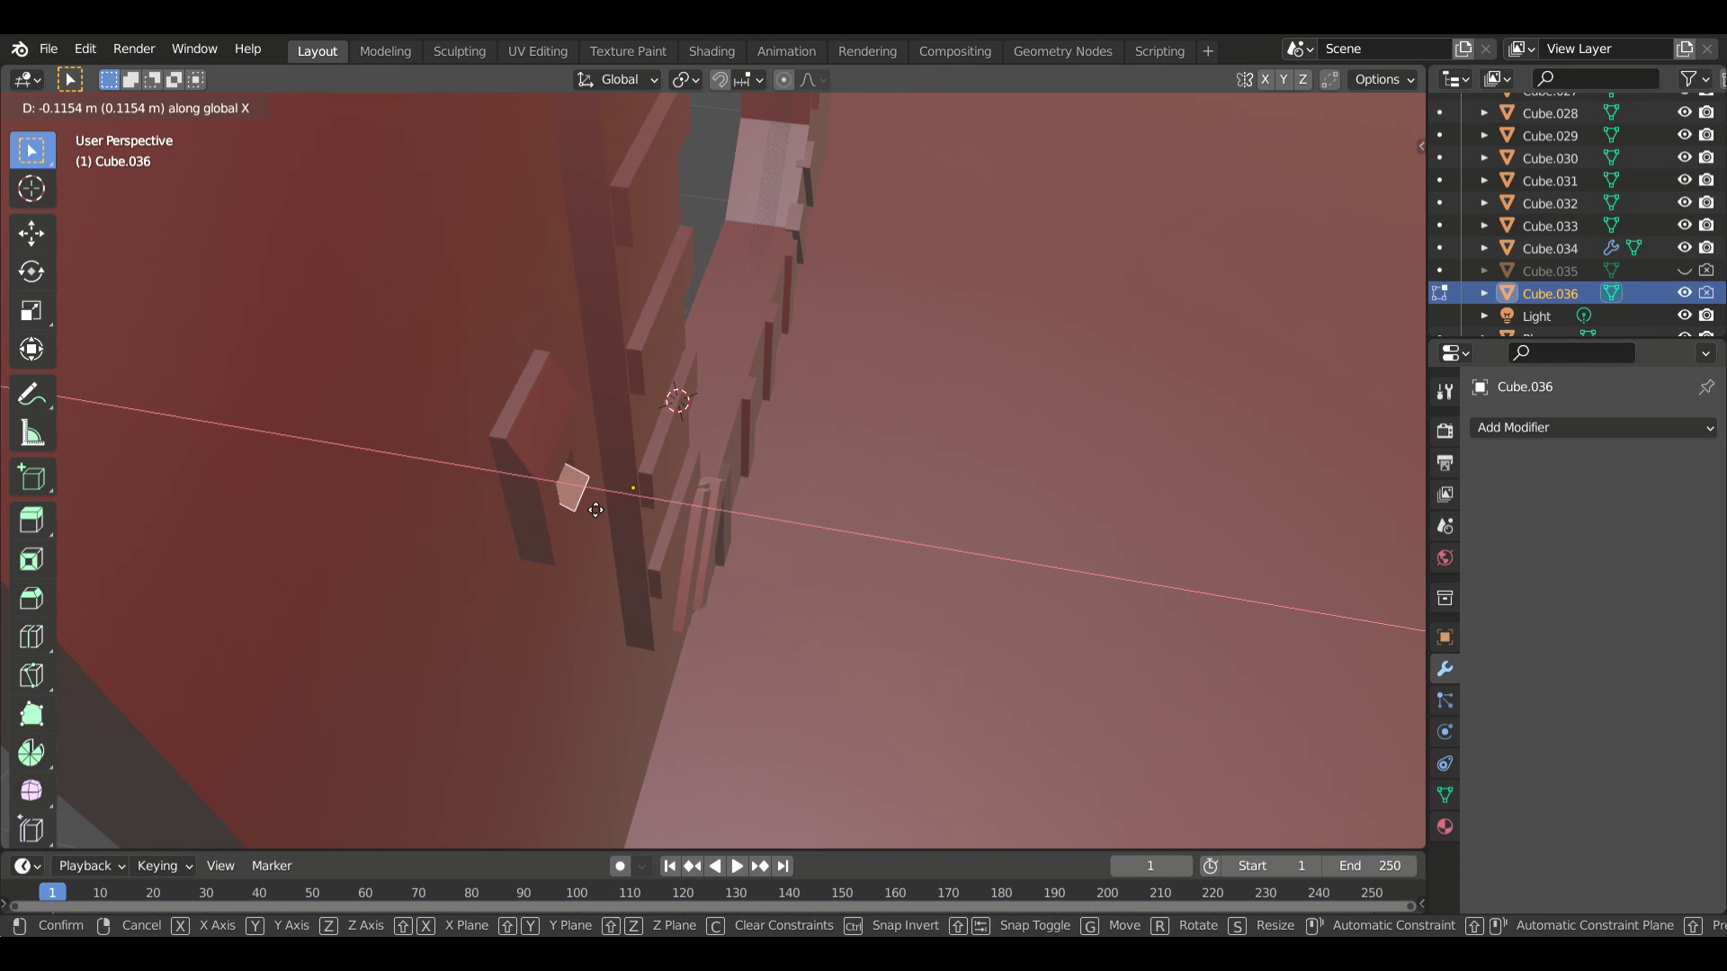
pyautogui.click(595, 510)
pyautogui.moveTo(596, 510)
pyautogui.mouseDown(button='middle')
pyautogui.moveTo(234, 455)
pyautogui.moveTo(895, 462)
pyautogui.moveTo(362, 309)
pyautogui.mouseUp(button='middle')
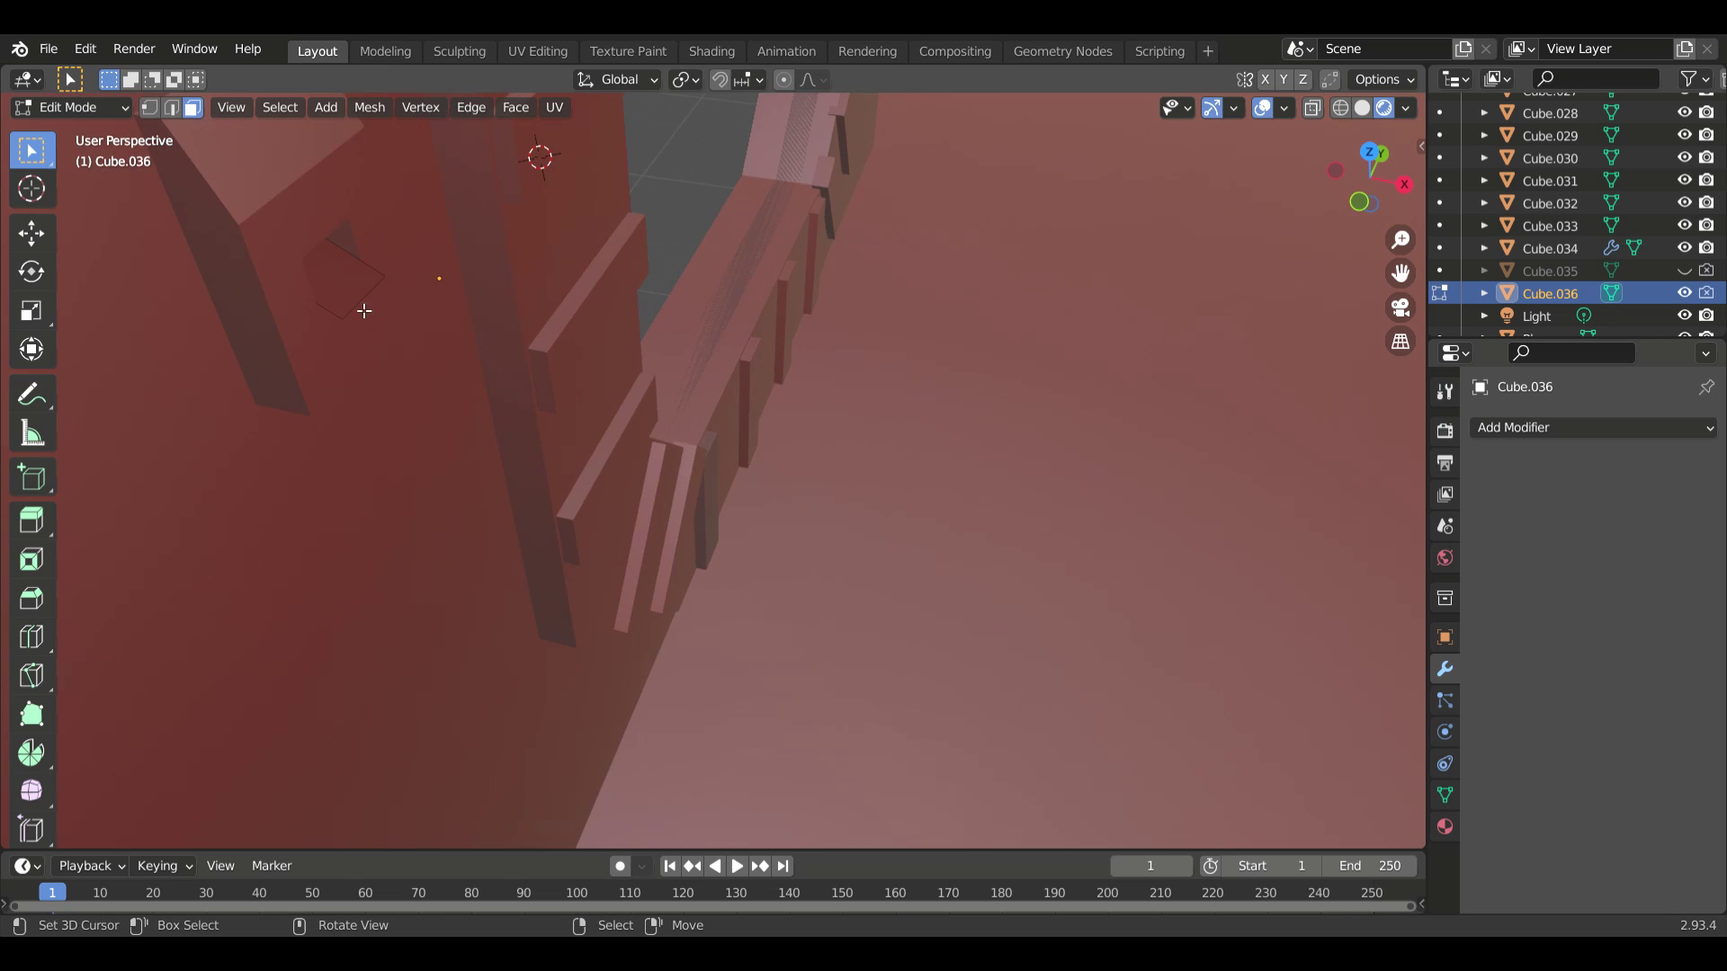
pyautogui.press('Tab')
pyautogui.click(301, 107)
pyautogui.click(971, 470)
pyautogui.press('s')
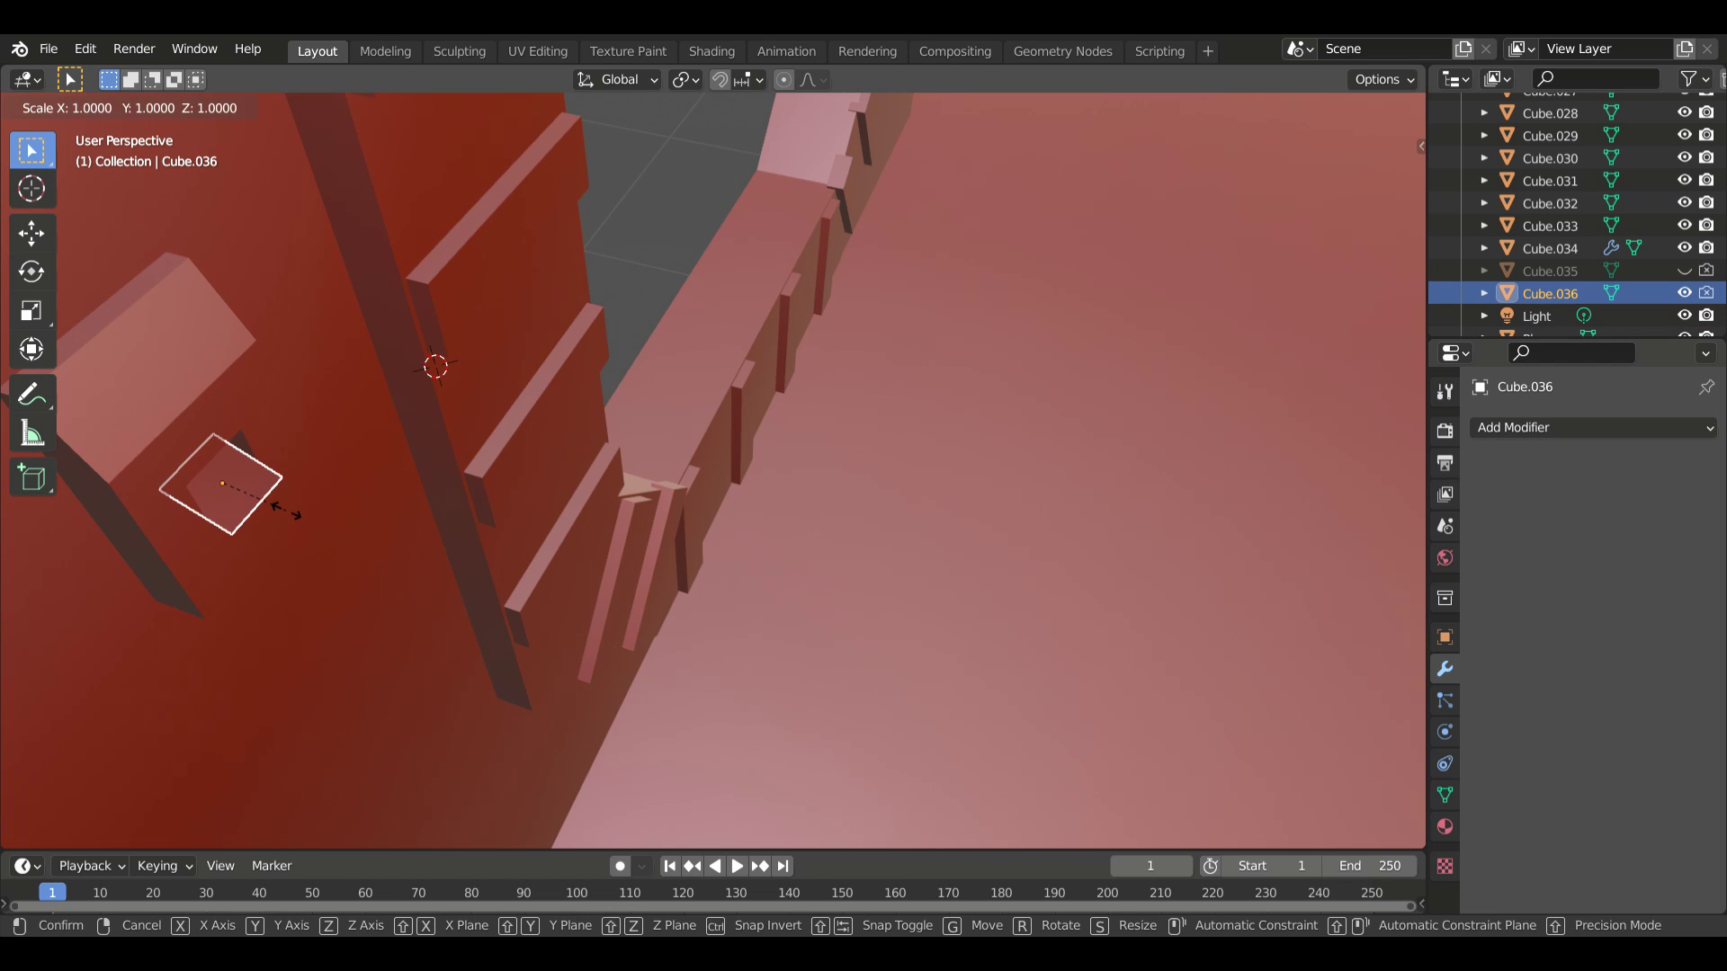
pyautogui.press('Escape')
# - Isolate the box and plate, then slide the plate along Z into the recess
pyautogui.keyDown('shift'); pyautogui.click(312, 520); pyautogui.keyUp('shift')
pyautogui.press('KP_Divide')
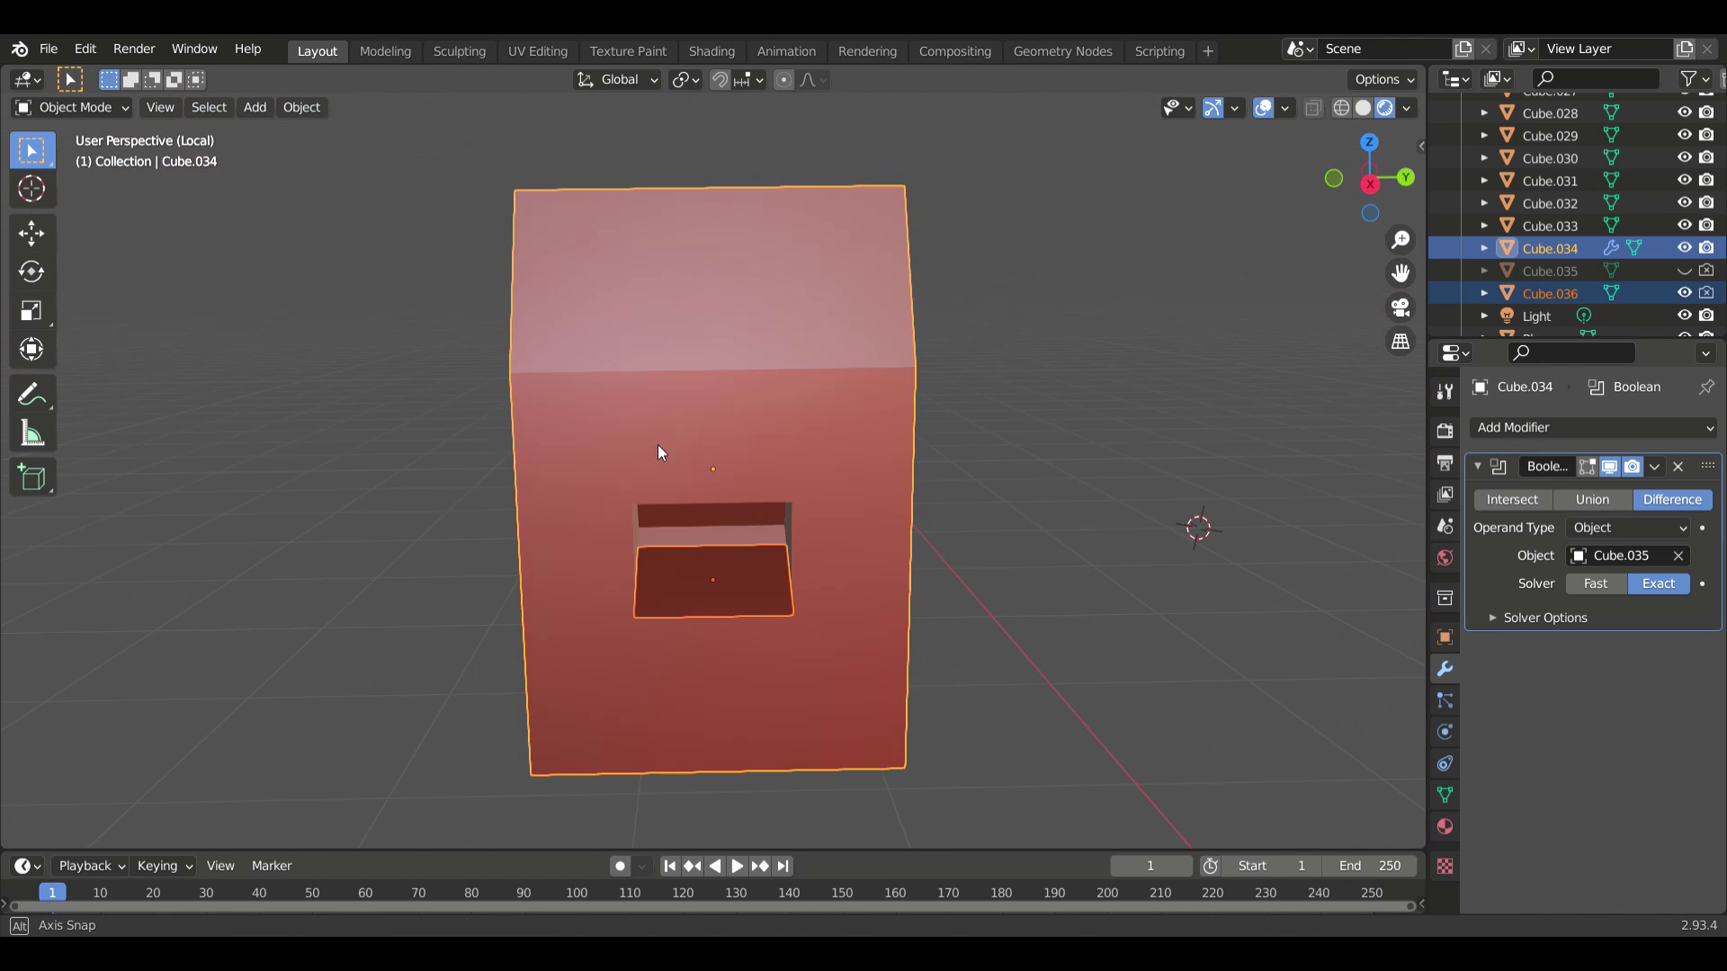
pyautogui.click(729, 609)
pyautogui.press('g')
pyautogui.press('z')
pyautogui.click(725, 587)
pyautogui.moveTo(724, 586); pyautogui.dragTo(1169, 630, button='middle')
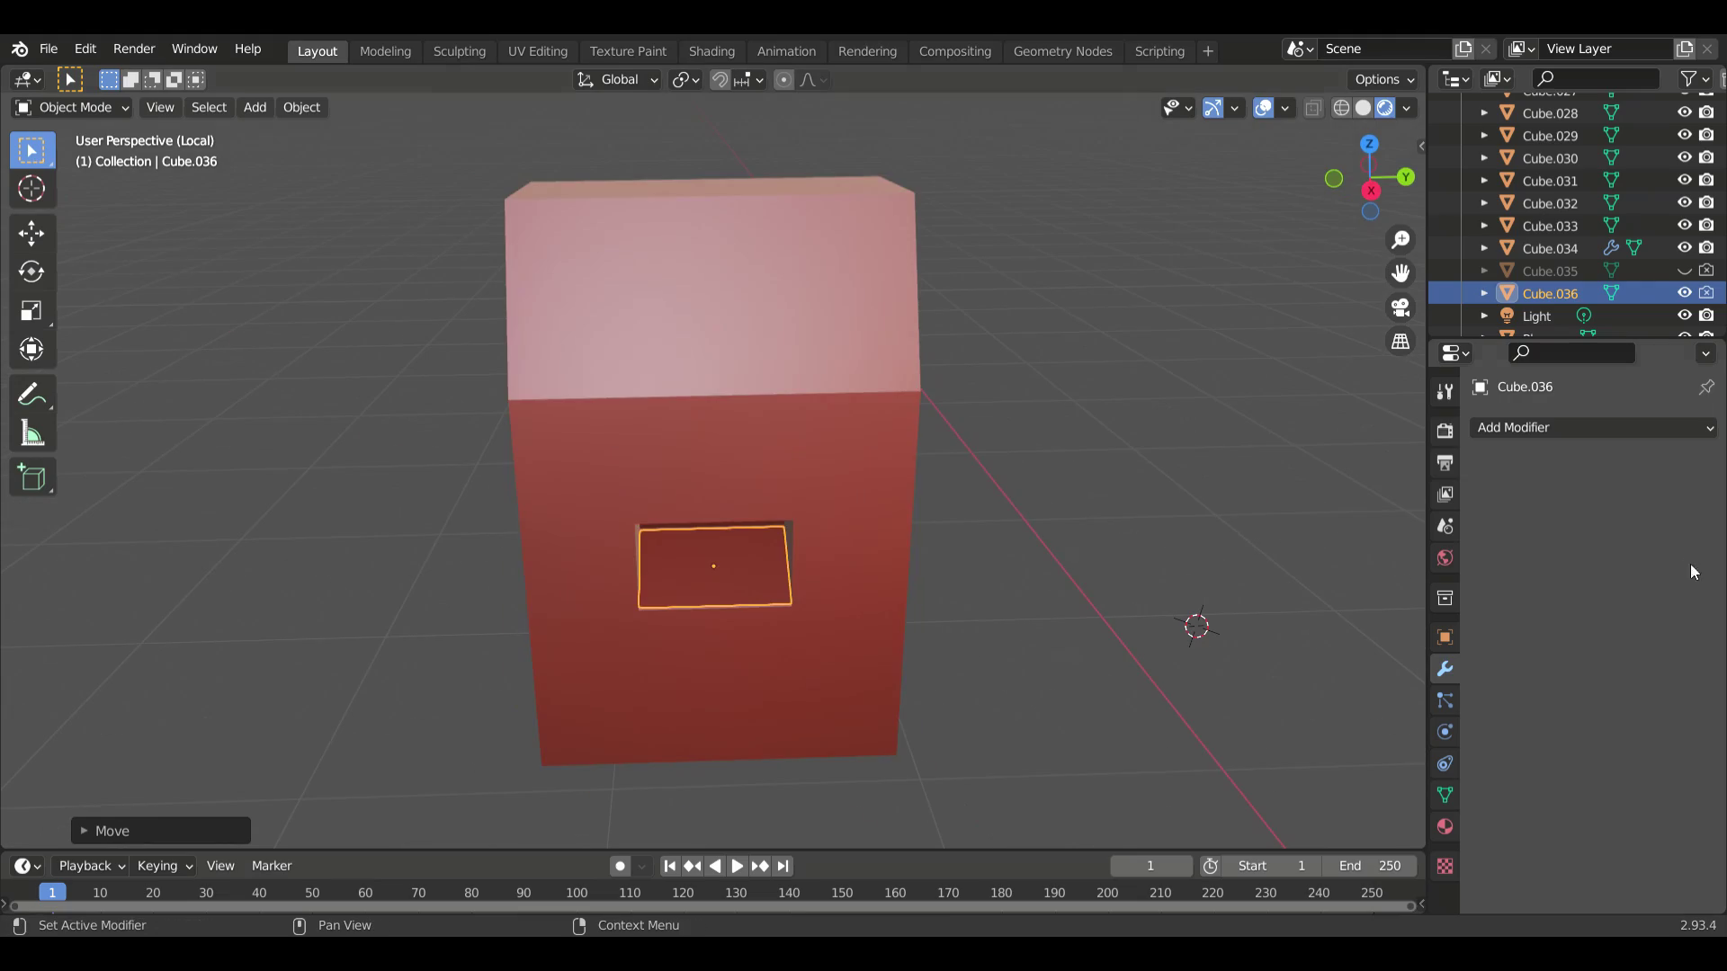
# - In Rendered shading, give the plate a bright green emission with strength 3.6
pyautogui.click(1445, 431)
pyautogui.click(1445, 669)
pyautogui.click(1445, 826)
pyautogui.scroll(-2, 1583, 630)
pyautogui.click(1640, 598)
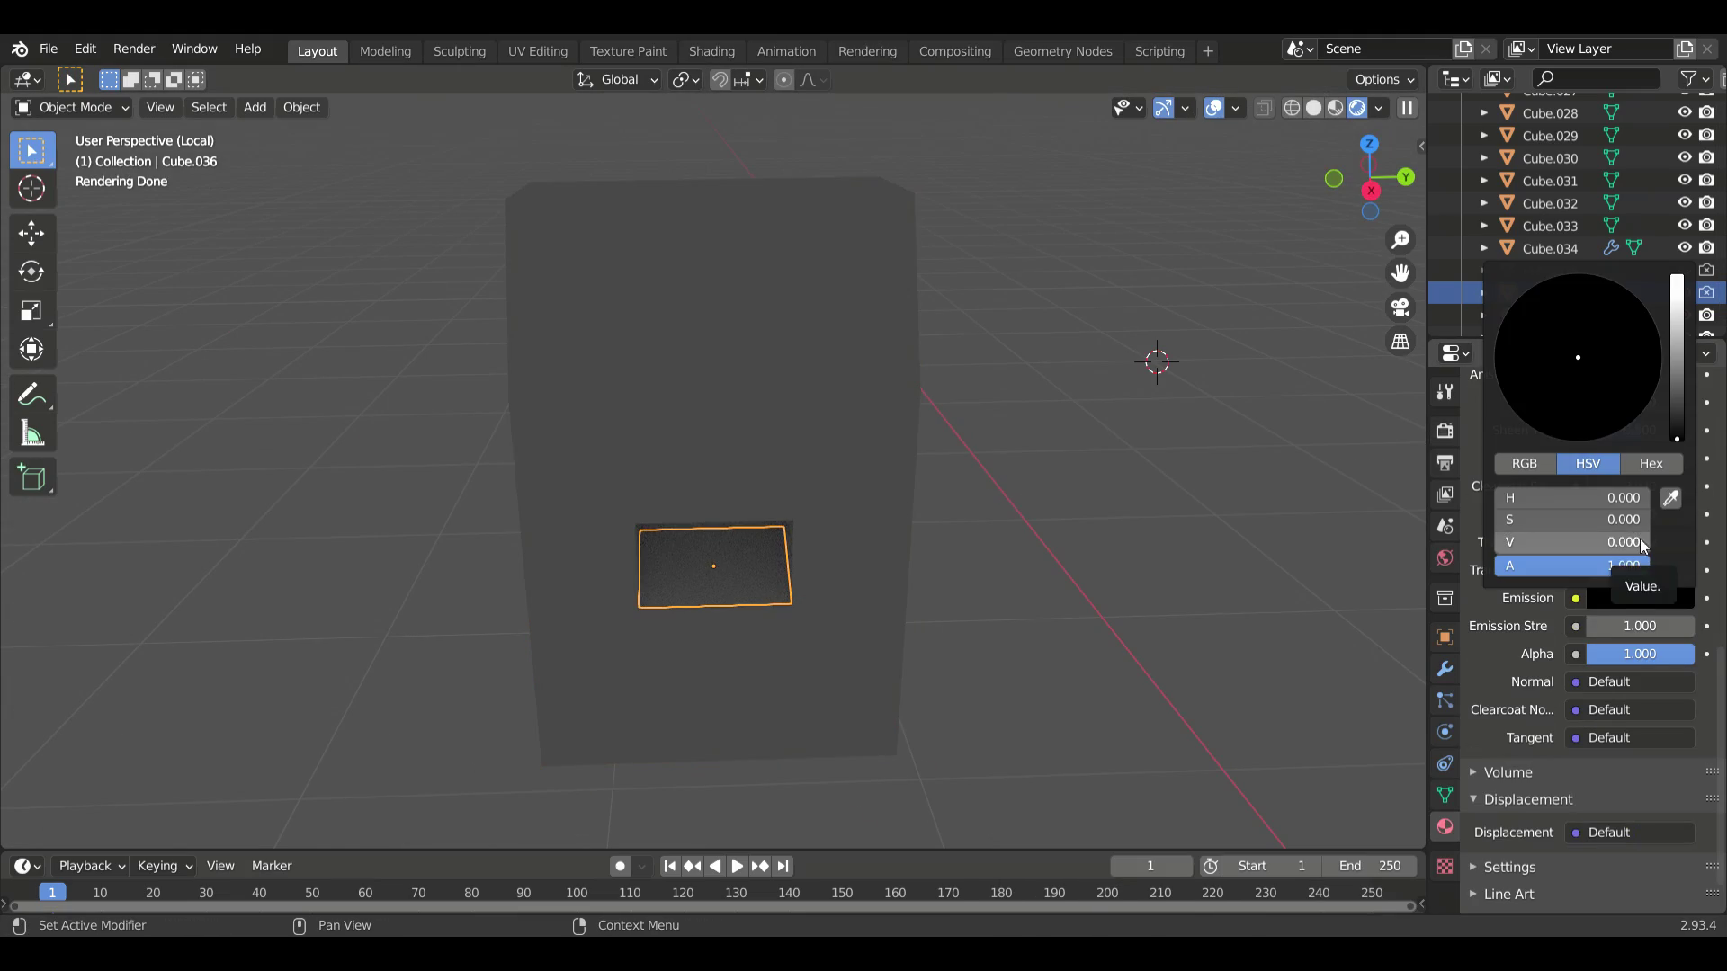
pyautogui.moveTo(1570, 542); pyautogui.dragTo(1636, 541)
pyautogui.click(1639, 626)
pyautogui.write('3.6')
pyautogui.press('Return')
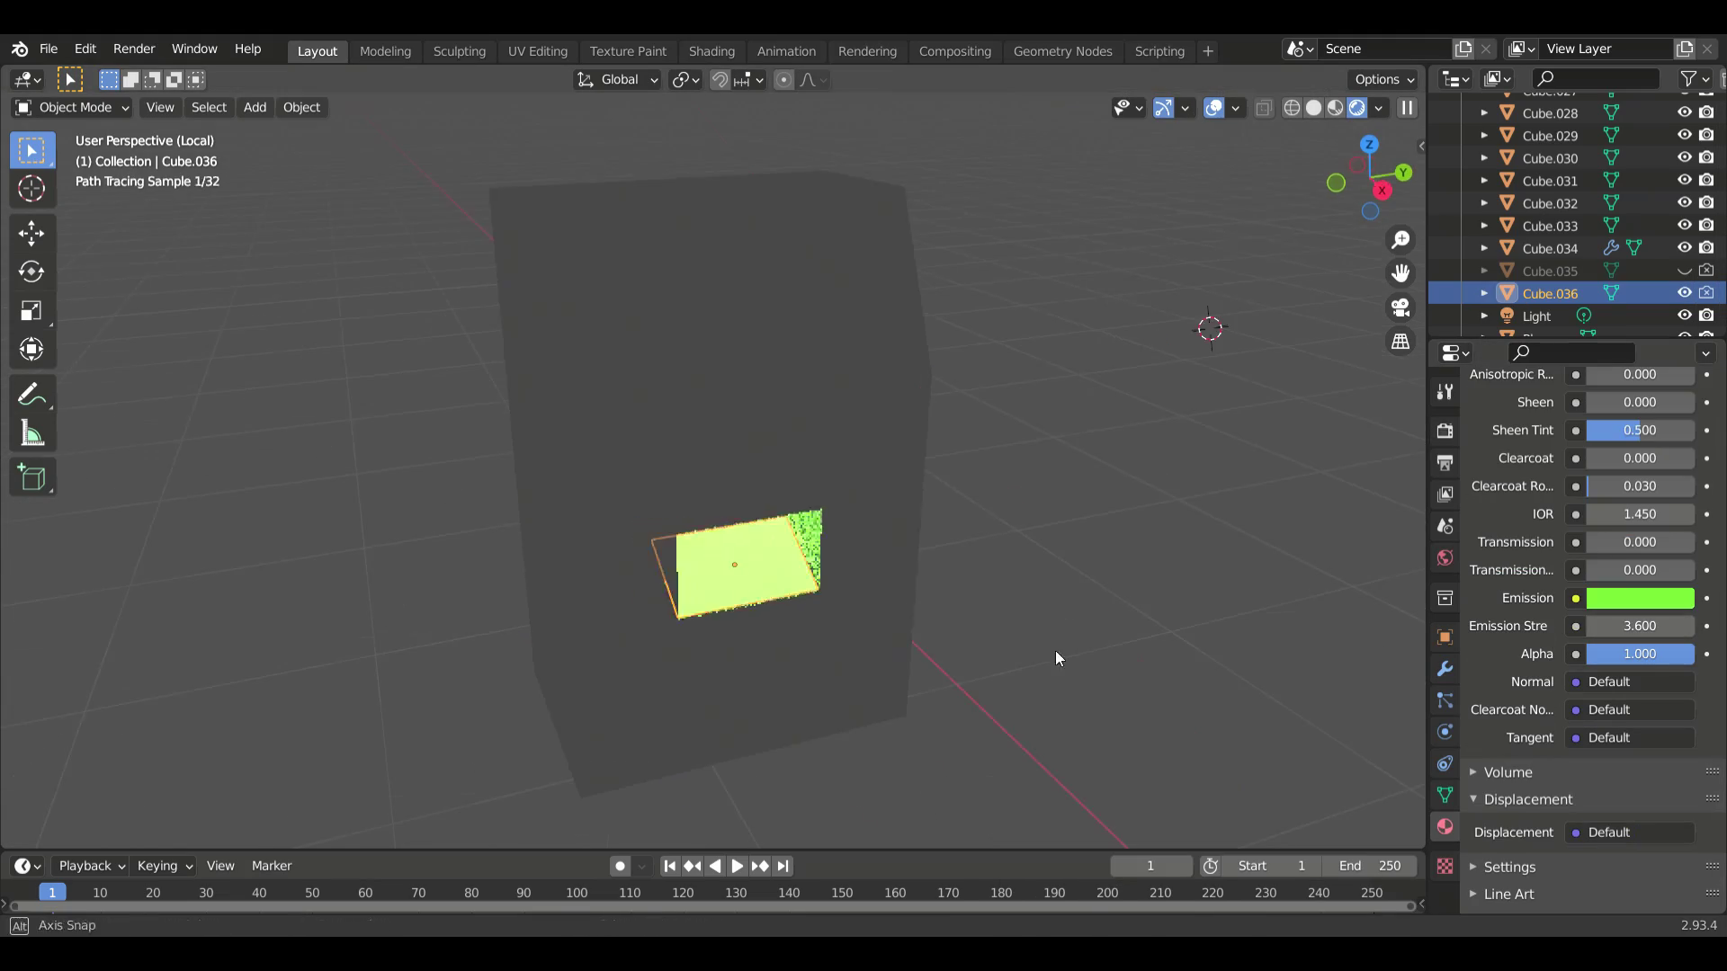
pyautogui.press('KP_Divide')
pyautogui.moveTo(1055, 651)
pyautogui.mouseDown(button='middle')
pyautogui.moveTo(516, 412)
pyautogui.moveTo(359, 474)
pyautogui.moveTo(687, 446)
pyautogui.mouseUp(button='middle')
pyautogui.scroll(5, 687, 446)
# - Bevel the wall's top edges in edge select mode to chamfer its upper corners
pyautogui.click(840, 452)
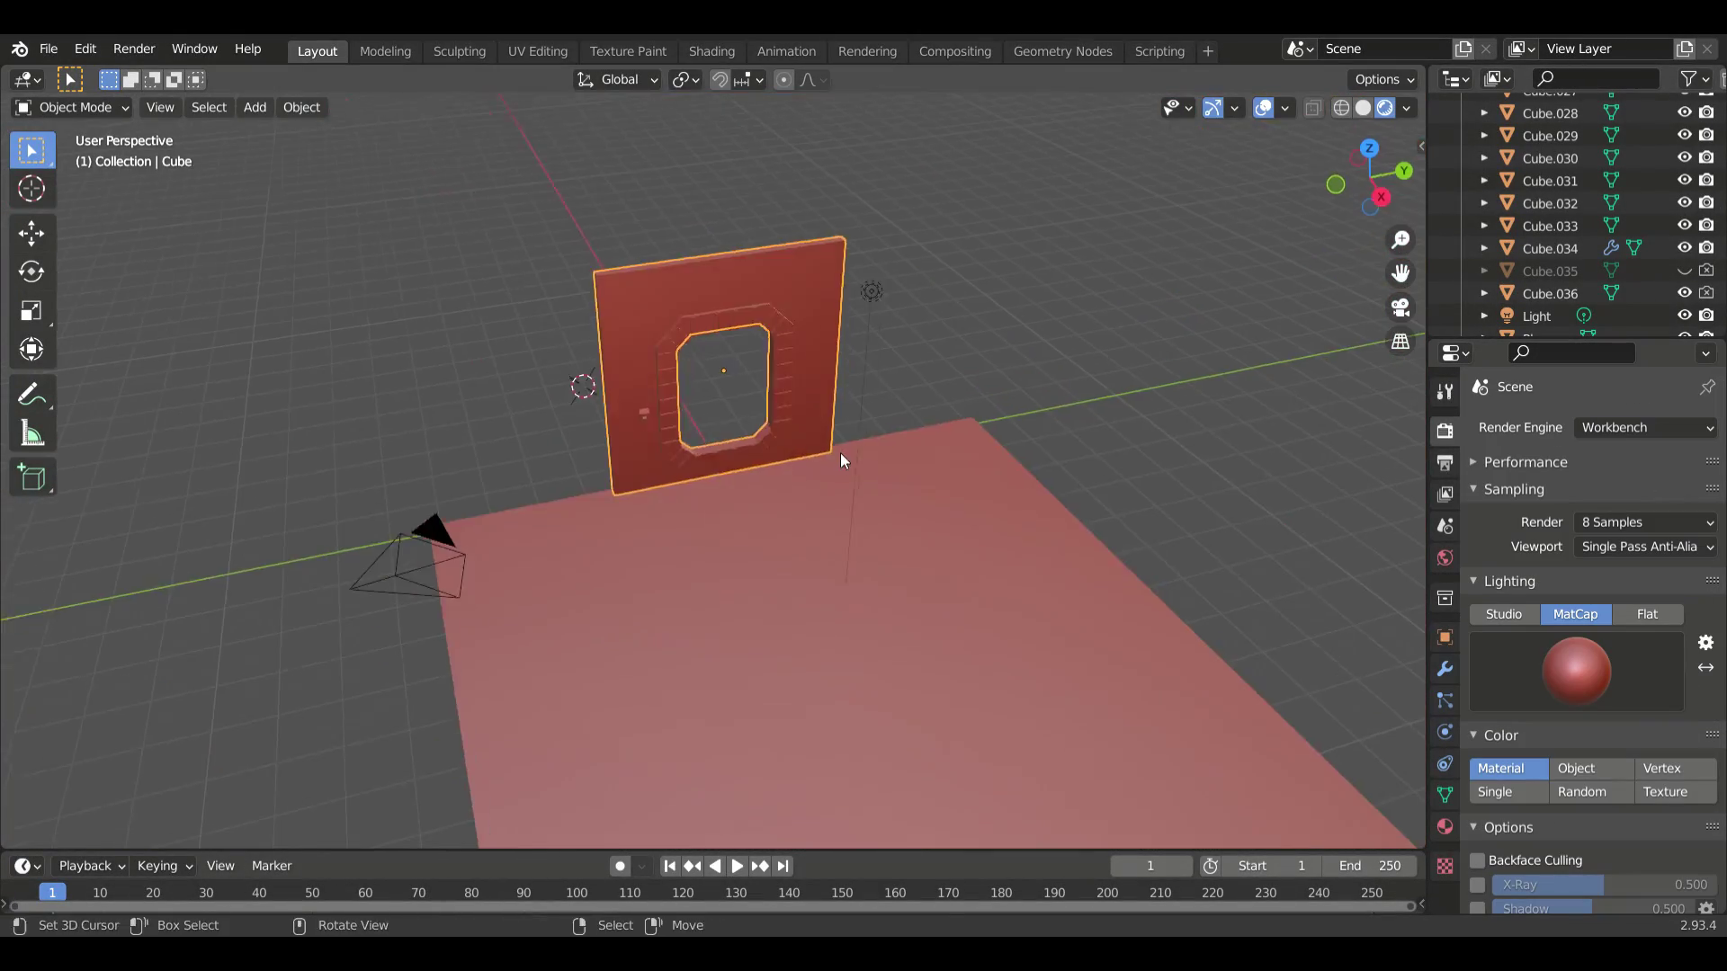
pyautogui.press('Tab')
pyautogui.hotkey('alt', 'a')
pyautogui.press('2')
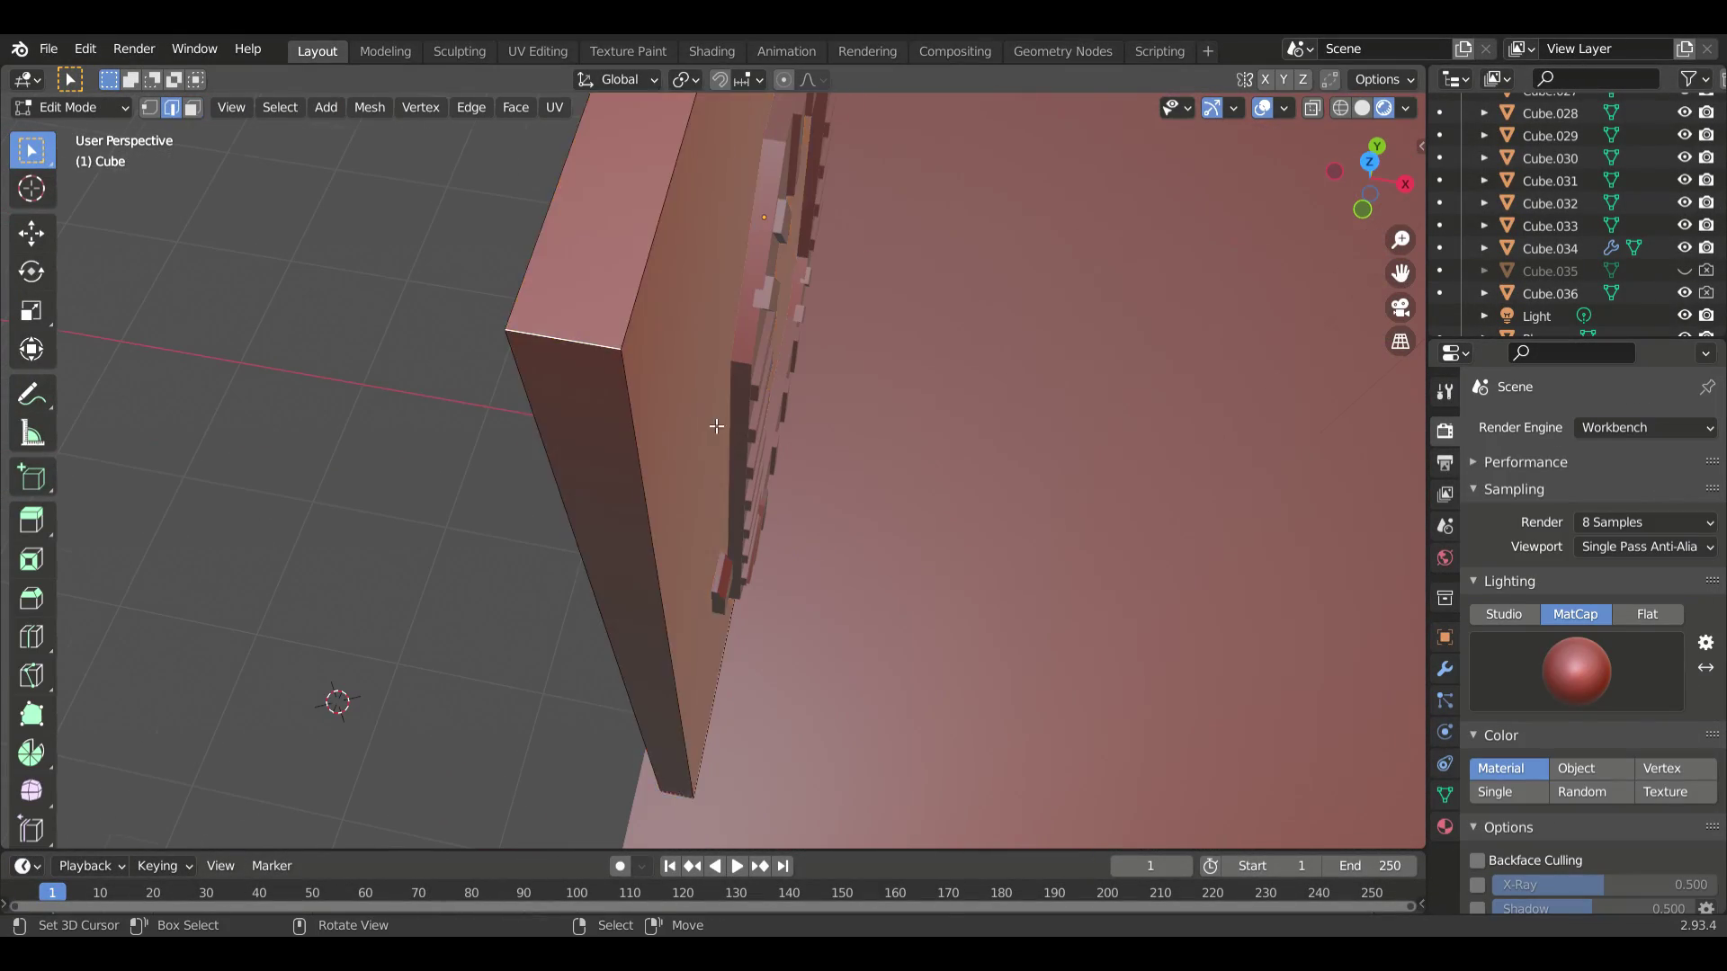
pyautogui.press('KP_Divide')
pyautogui.moveTo(918, 285)
pyautogui.mouseDown(button='middle')
pyautogui.moveTo(1184, 512)
pyautogui.moveTo(720, 413)
pyautogui.moveTo(975, 661)
pyautogui.mouseUp(button='middle')
pyautogui.hotkey('ctrl', 'b')
pyautogui.click(975, 744)
pyautogui.press('Tab')
pyautogui.press('KP_Divide')
# - Delete the light from the scene
pyautogui.moveTo(646, 541); pyautogui.dragTo(1007, 322, button='middle')
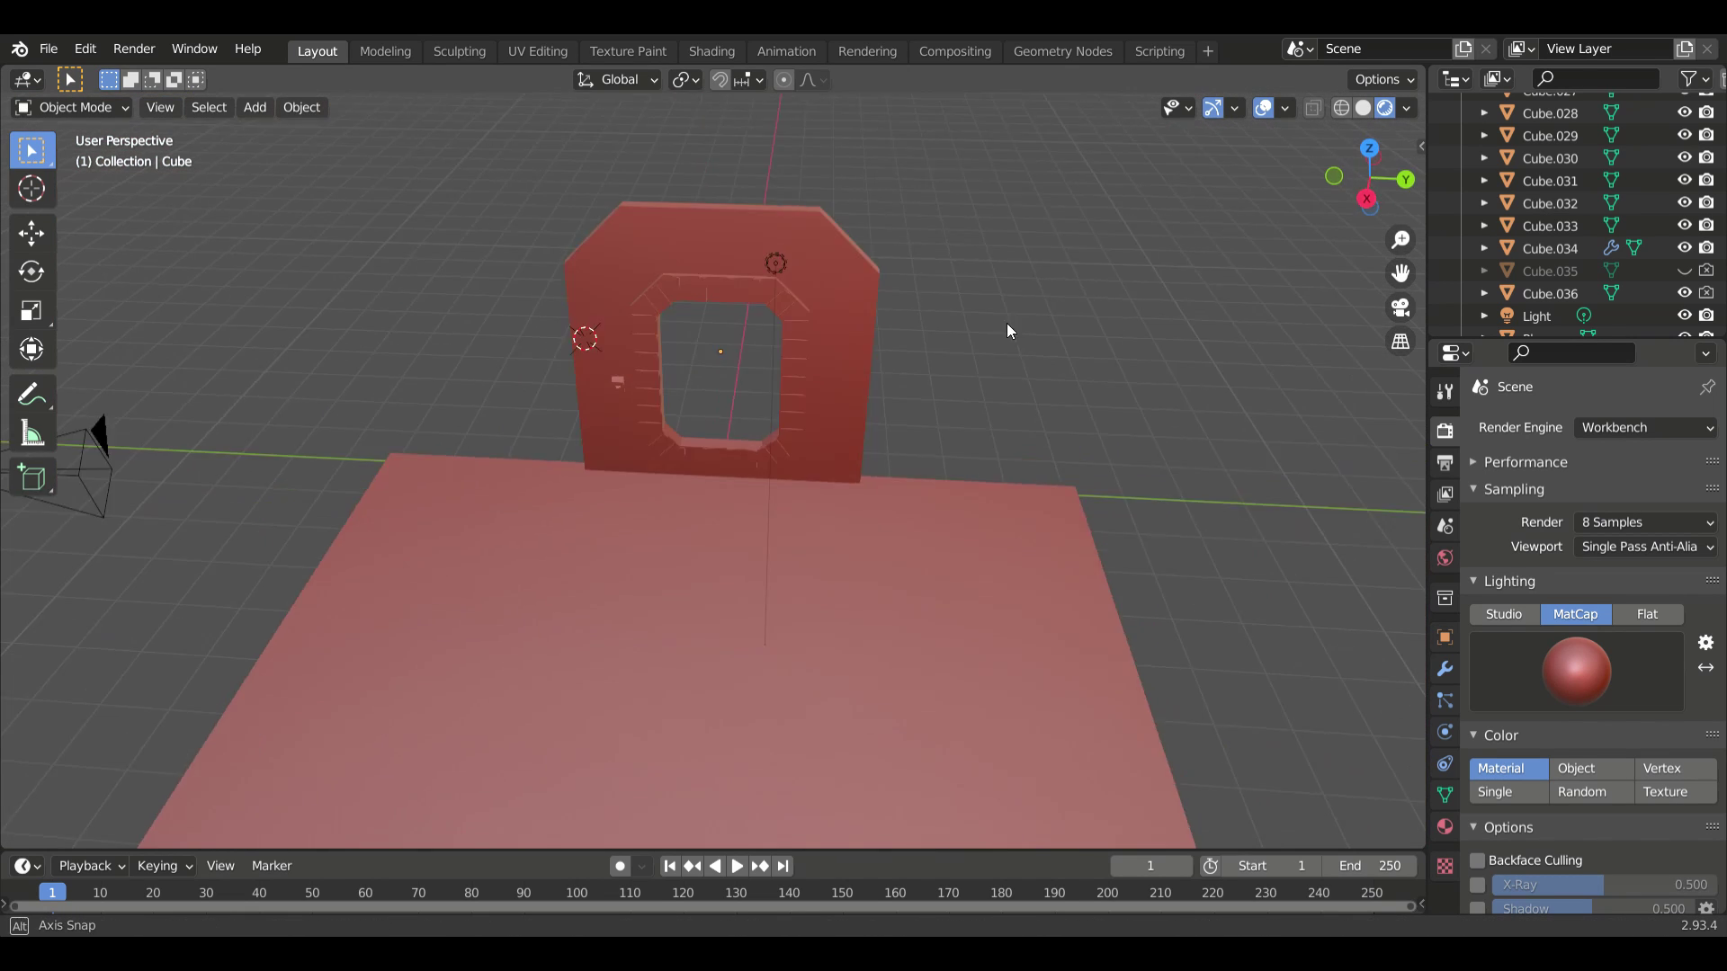
pyautogui.scroll(2, 1006, 322)
pyautogui.moveTo(855, 315)
pyautogui.mouseDown(button='middle')
pyautogui.moveTo(764, 338)
pyautogui.moveTo(813, 298)
pyautogui.moveTo(1021, 309)
pyautogui.moveTo(962, 342)
pyautogui.moveTo(837, 482)
pyautogui.moveTo(852, 358)
pyautogui.moveTo(628, 331)
pyautogui.moveTo(737, 344)
pyautogui.mouseUp(button='middle')
pyautogui.press('Delete')
pyautogui.scroll(2, 623, 310)
# - Add a cube above the wall and flatten it along Z into a thin slab
pyautogui.hotkey('shift', 'a')
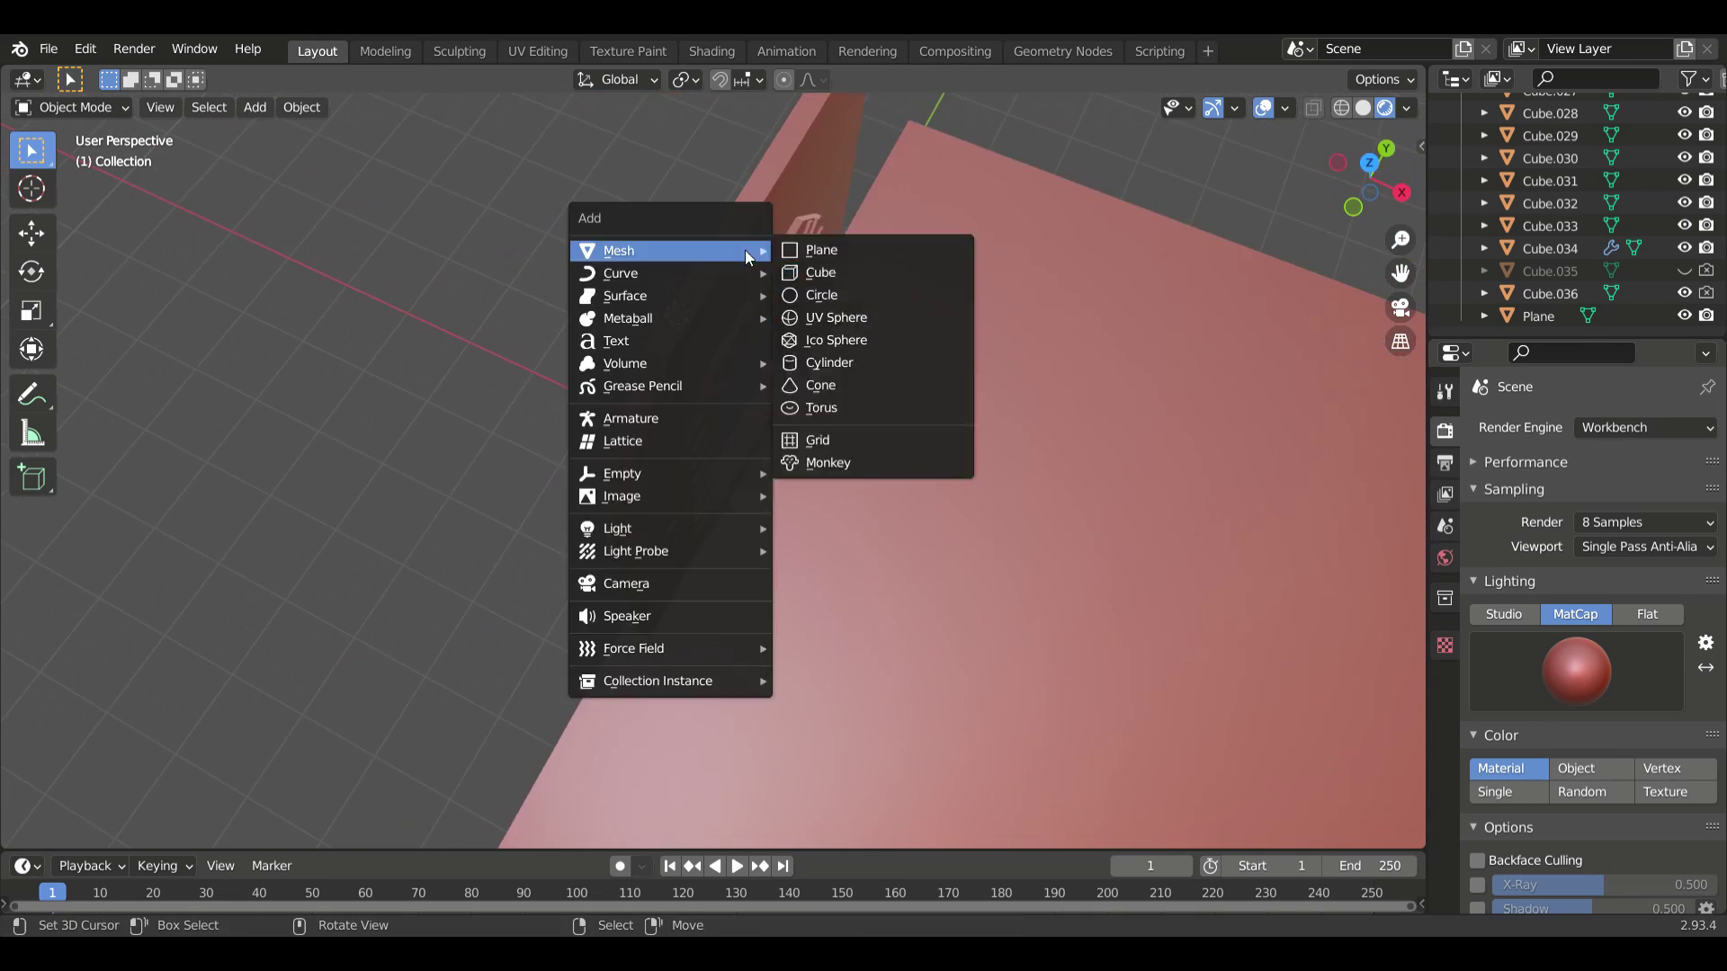
pyautogui.click(814, 274)
pyautogui.moveTo(814, 273)
pyautogui.mouseDown(button='middle')
pyautogui.moveTo(800, 300)
pyautogui.moveTo(740, 217)
pyautogui.moveTo(926, 290)
pyautogui.moveTo(796, 316)
pyautogui.moveTo(836, 387)
pyautogui.moveTo(795, 483)
pyautogui.mouseUp(button='middle')
pyautogui.press('s')
pyautogui.press('z')
pyautogui.click(670, 198)
pyautogui.scroll(3, 926, 289)
# - Move the slab onto the wall's top, sliding it into place along Y
pyautogui.press('g')
pyautogui.click(838, 392)
pyautogui.scroll(2, 795, 484)
pyautogui.click(301, 107)
pyautogui.press('g')
pyautogui.press('y')
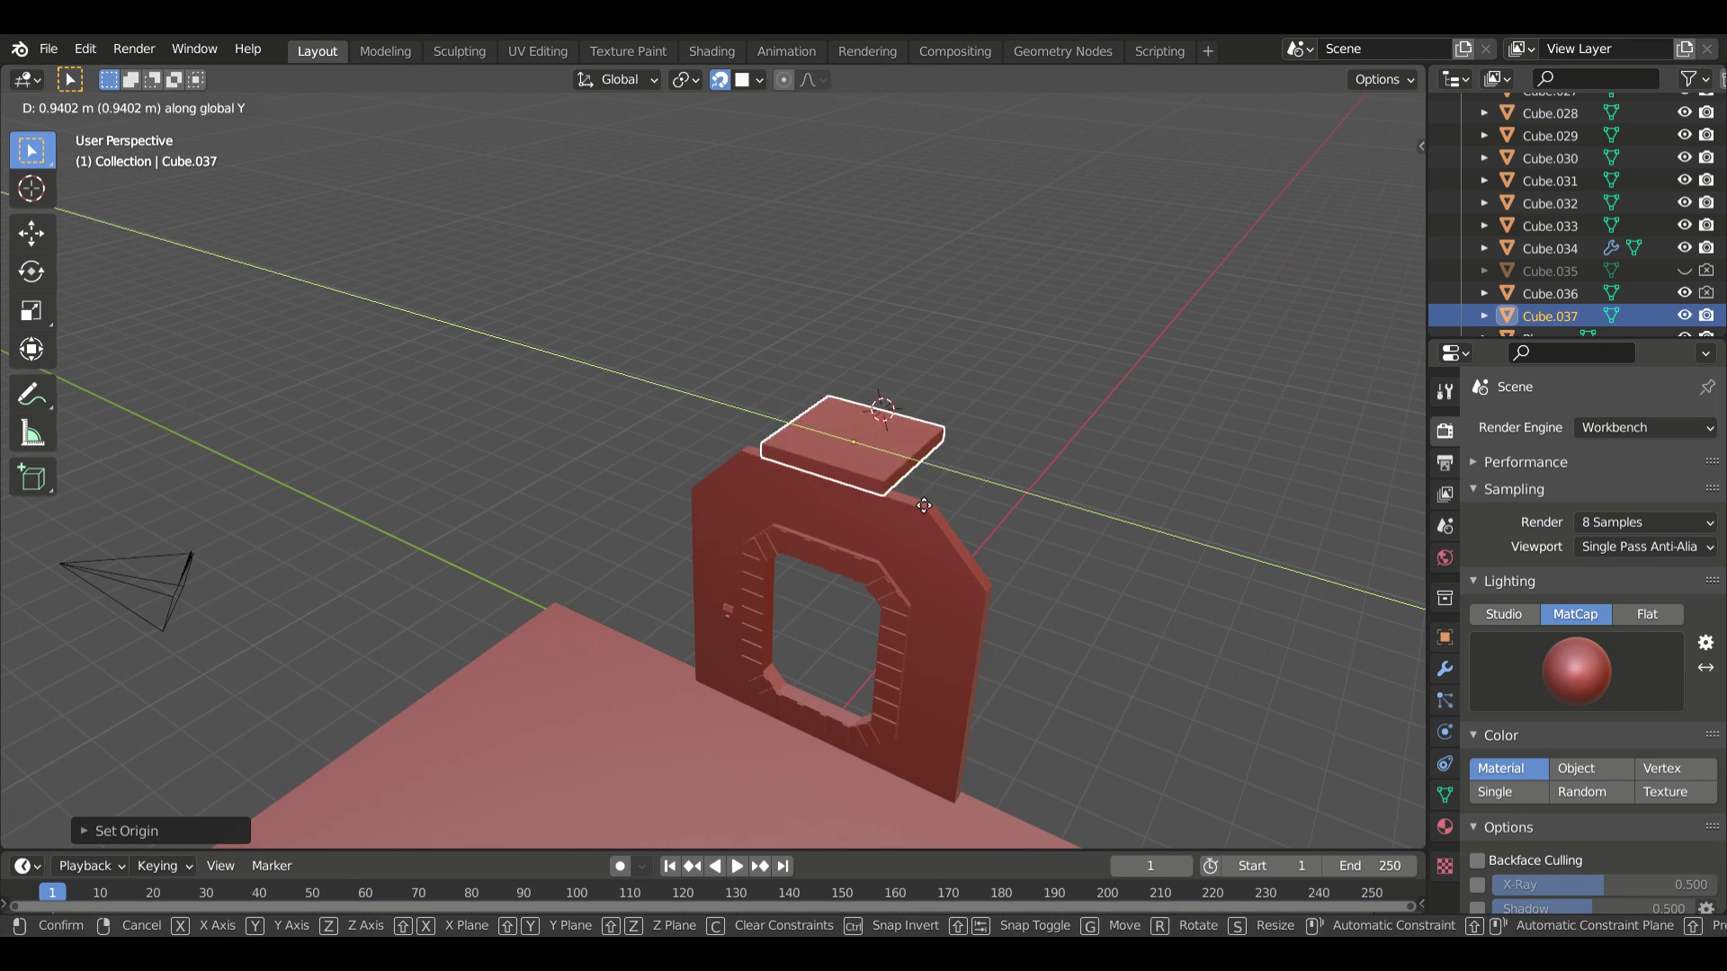
pyautogui.click(821, 473)
# - Stretch the slab lengthwise along Y so it spans the wall
pyautogui.moveTo(820, 473); pyautogui.dragTo(919, 509, button='middle')
pyautogui.press('s')
pyautogui.press('y')
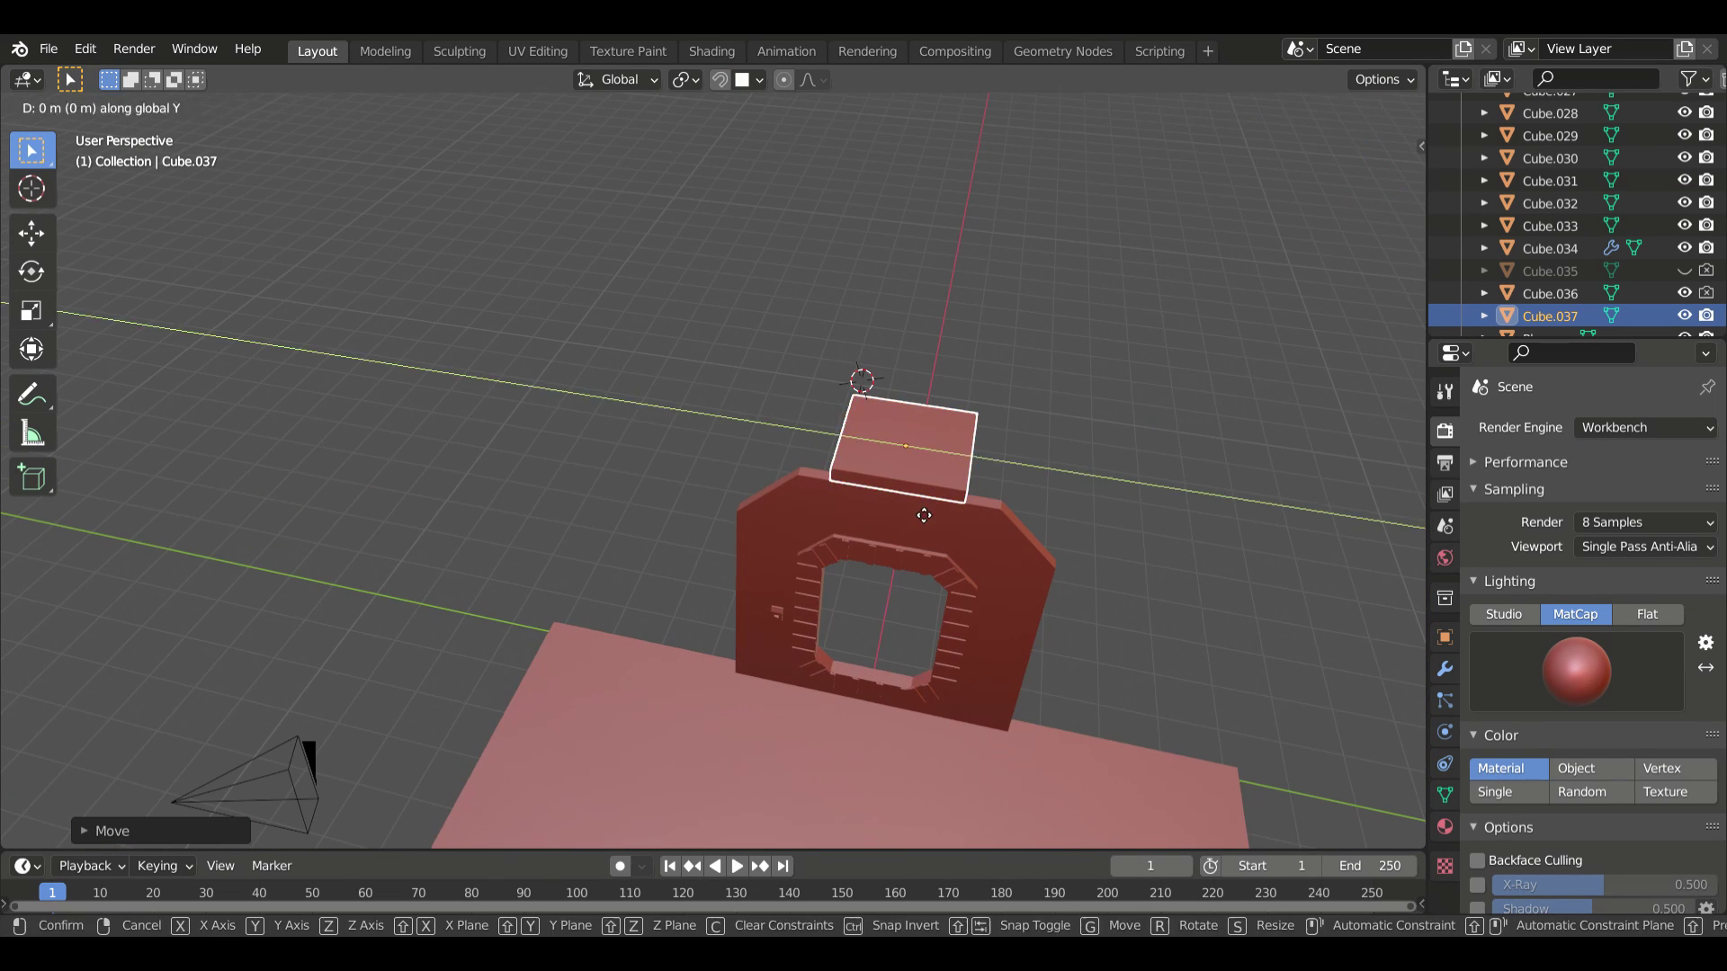
pyautogui.click(1088, 517)
pyautogui.moveTo(1088, 517); pyautogui.dragTo(1090, 473, button='middle')
pyautogui.scroll(3, 1035, 504)
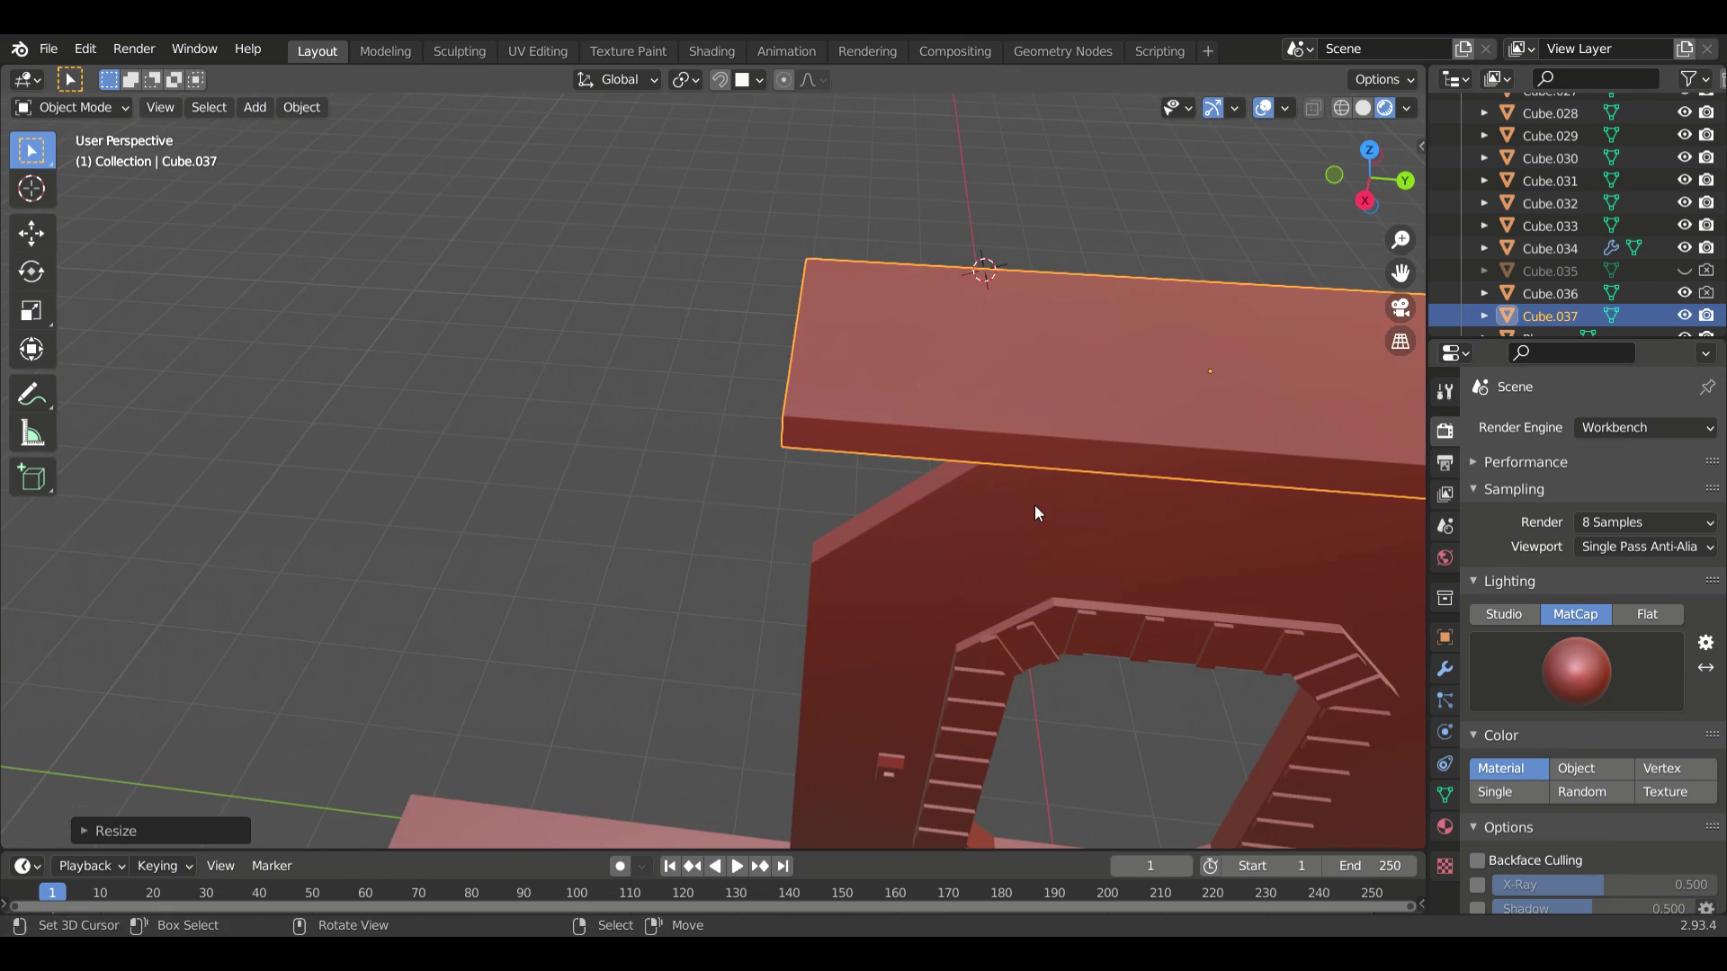
# - In Edit Mode with X-ray on, cut an edge loop near the slab's end
pyautogui.press('Tab')
pyautogui.hotkey('alt', 'z')
pyautogui.hotkey('ctrl', 'r')
pyautogui.click(1159, 402)
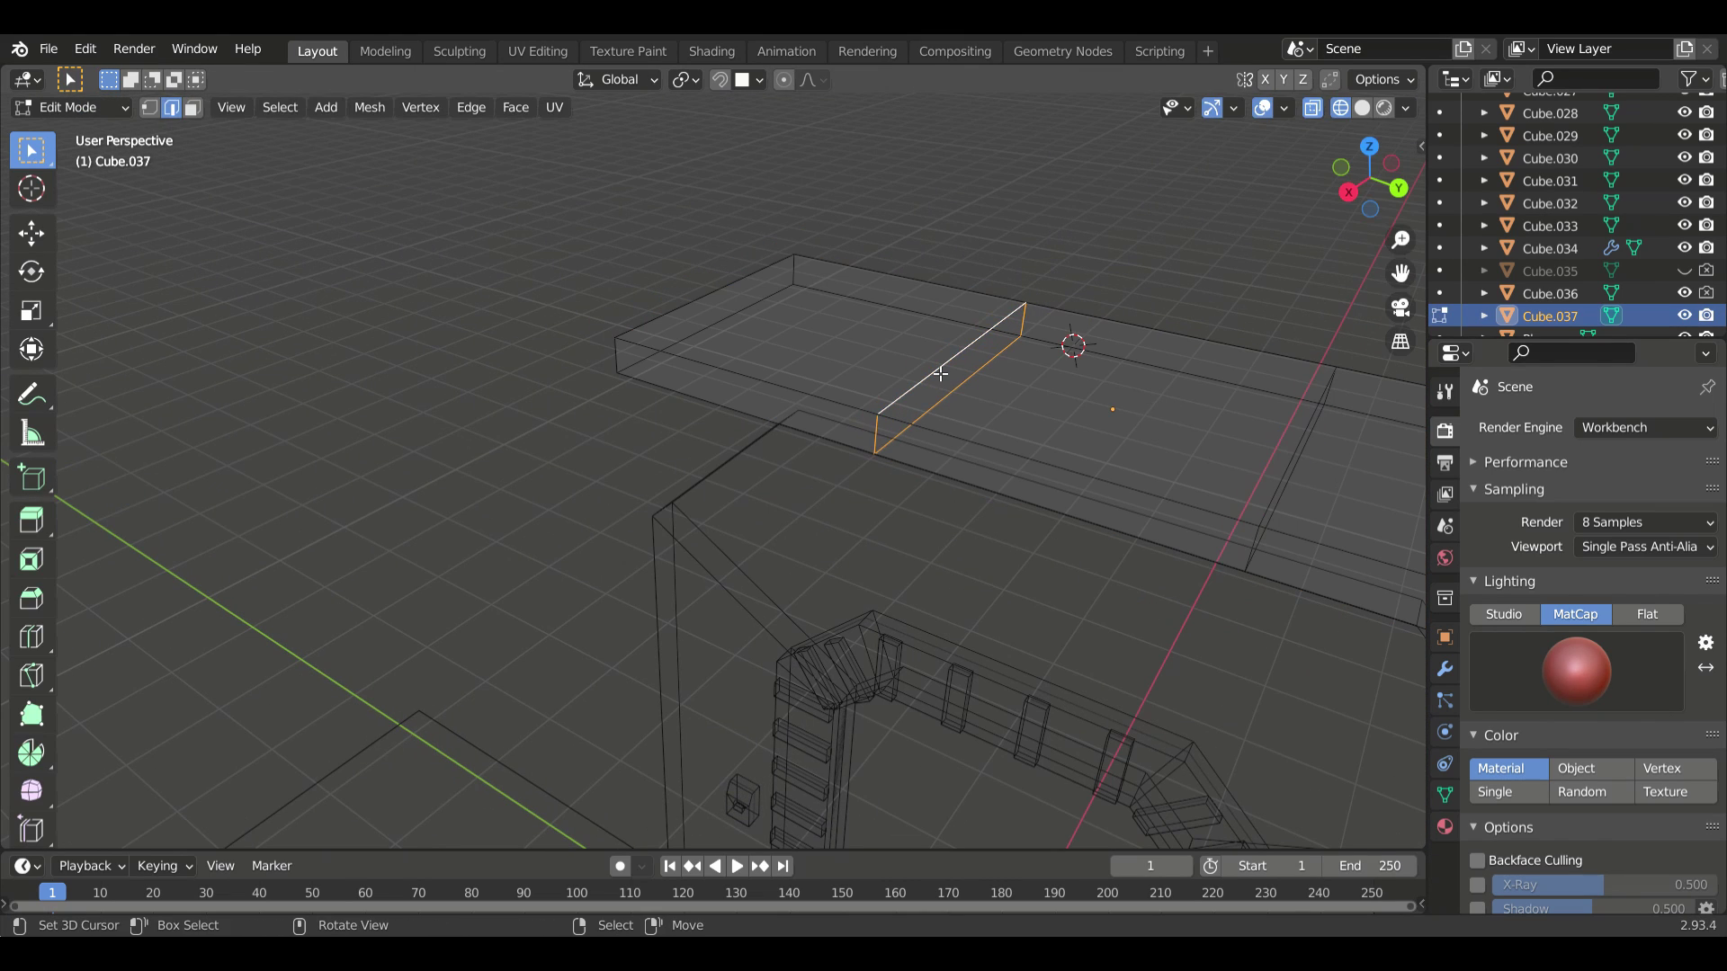
# - Confirm the loop cut and turn off the X-ray display
pyautogui.click(942, 375)
pyautogui.moveTo(851, 335)
pyautogui.mouseDown(button='middle')
pyautogui.moveTo(851, 396)
pyautogui.moveTo(576, 411)
pyautogui.mouseUp(button='middle')
pyautogui.press('g')
pyautogui.press('z')
pyautogui.press('Escape')
pyautogui.moveTo(639, 511); pyautogui.dragTo(767, 527, button='middle')
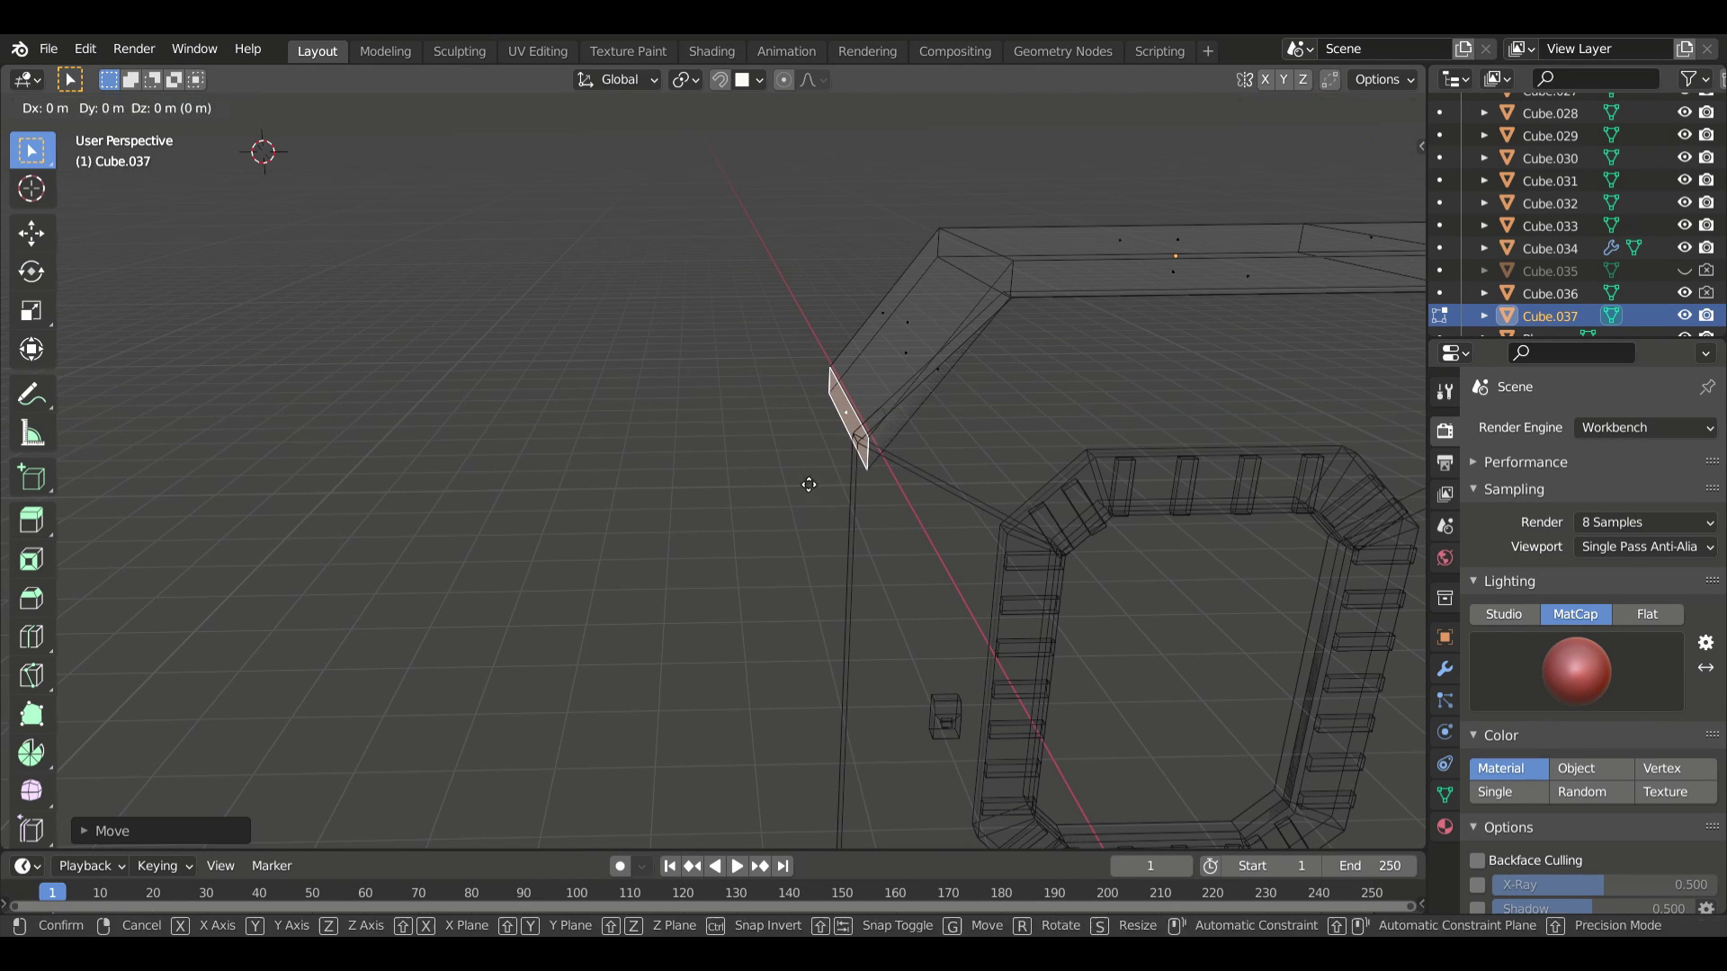
pyautogui.press('Escape')
pyautogui.moveTo(808, 485); pyautogui.dragTo(773, 378, button='middle')
pyautogui.hotkey('alt', 'z')
# - With edge snapping on, lower the slab's end face onto the wall's sloped top
pyautogui.click(720, 79)
pyautogui.click(760, 79)
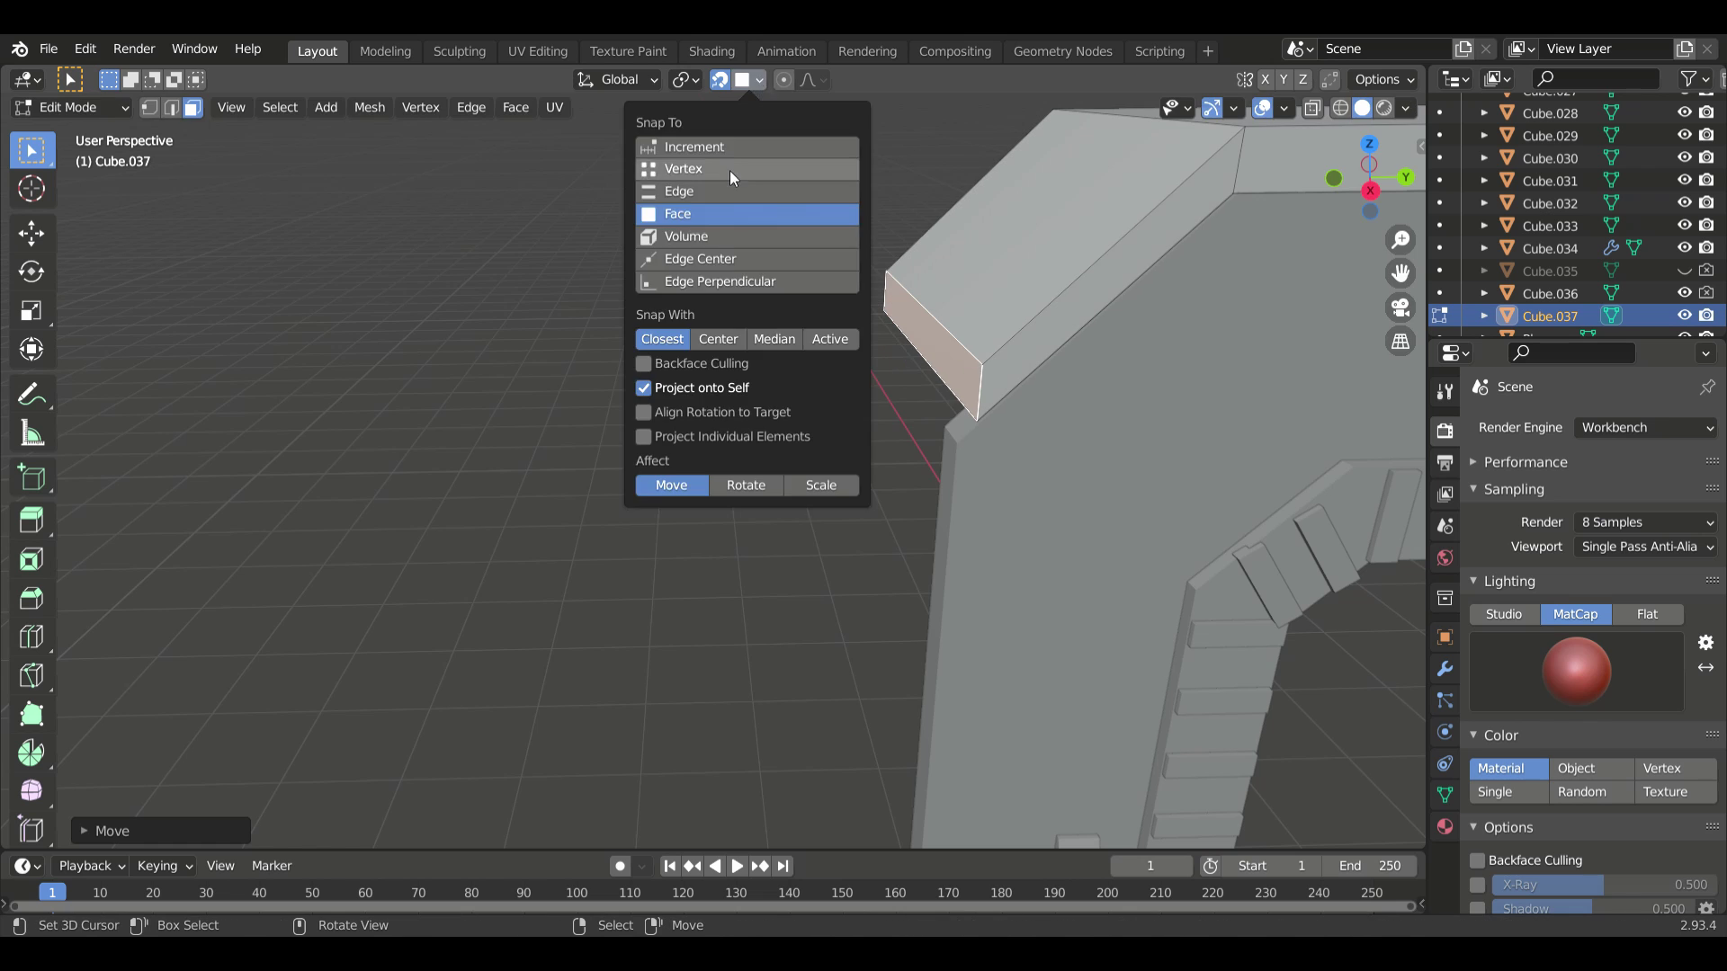
pyautogui.click(679, 190)
pyautogui.press('g')
pyautogui.press('Escape')
pyautogui.moveTo(737, 296)
pyautogui.mouseDown(button='middle')
pyautogui.moveTo(1241, 600)
pyautogui.moveTo(1125, 557)
pyautogui.mouseUp(button='middle')
pyautogui.press('g')
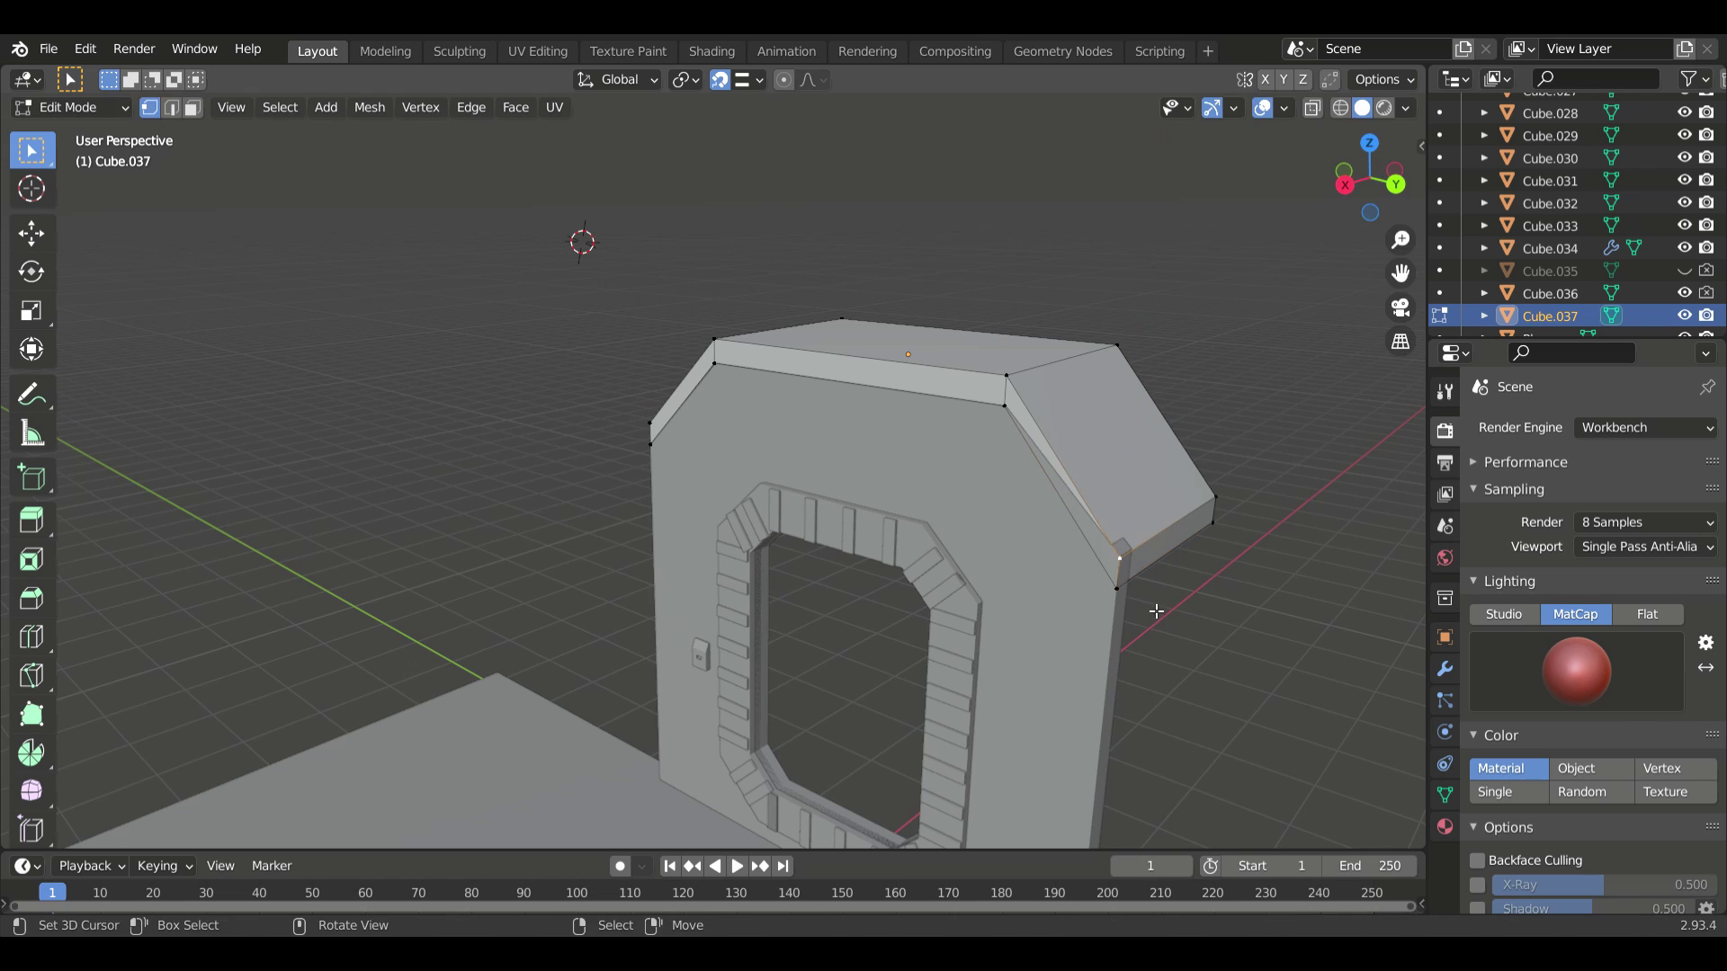
pyautogui.click(1160, 570)
pyautogui.click(720, 80)
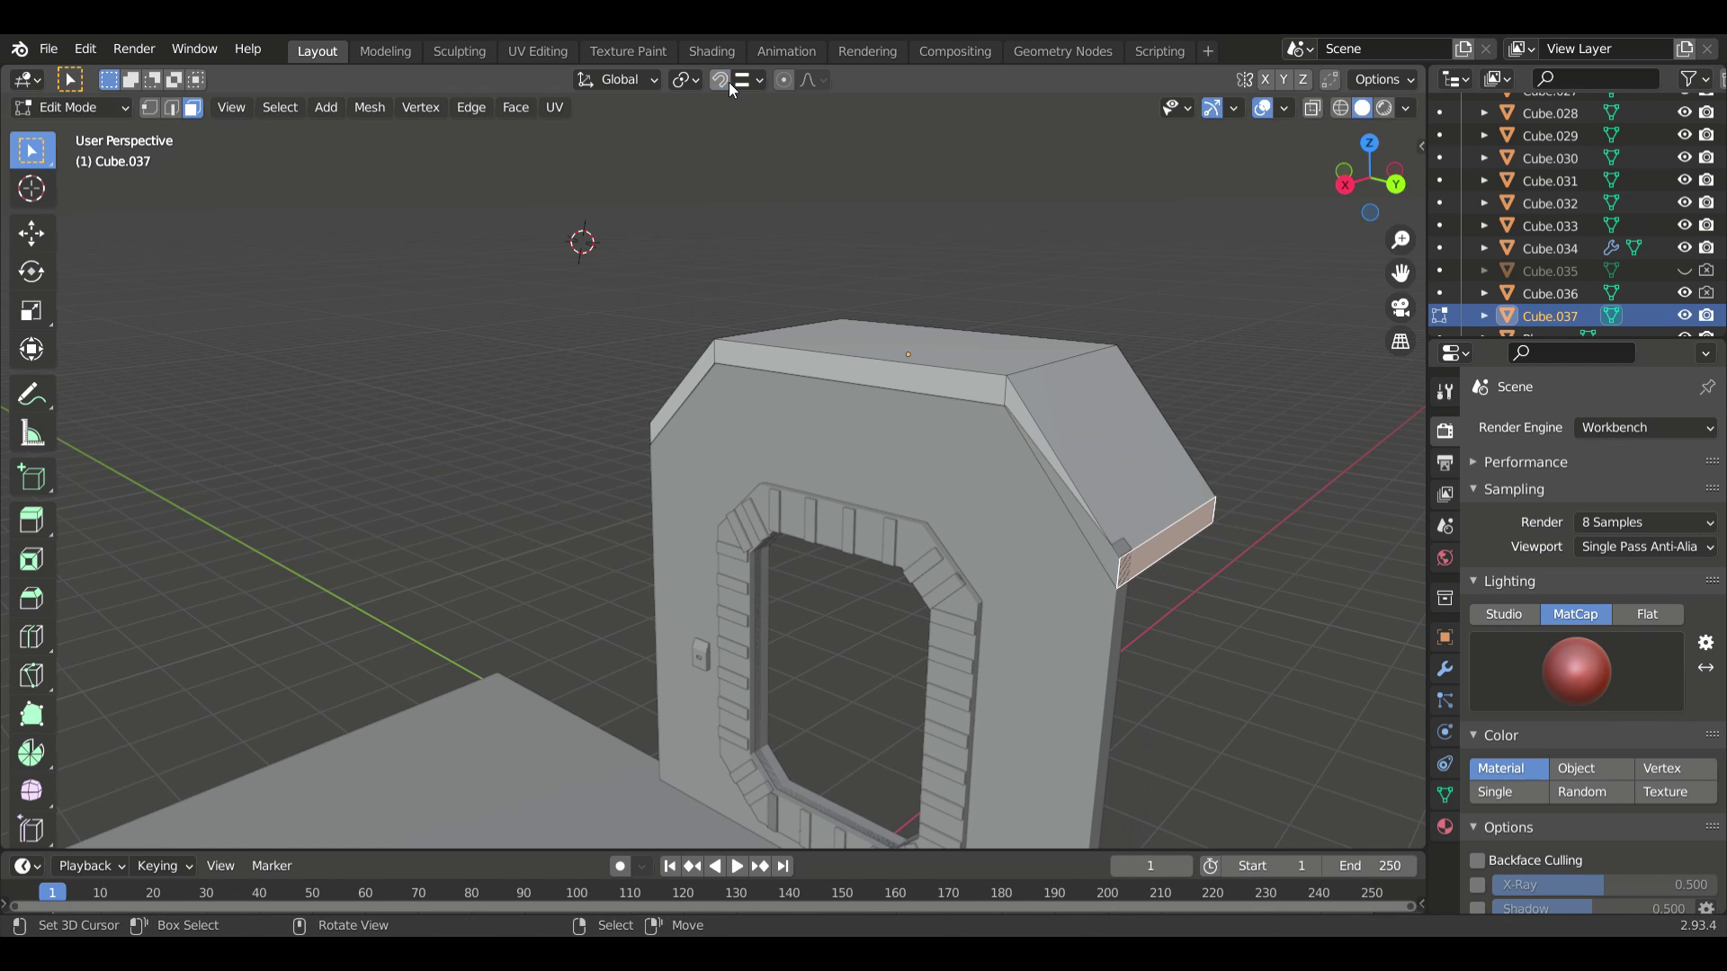
pyautogui.click(1351, 526)
# - Extrude the door's top-left corner faces straight down along Z
pyautogui.moveTo(1349, 505); pyautogui.dragTo(1248, 584, button='middle')
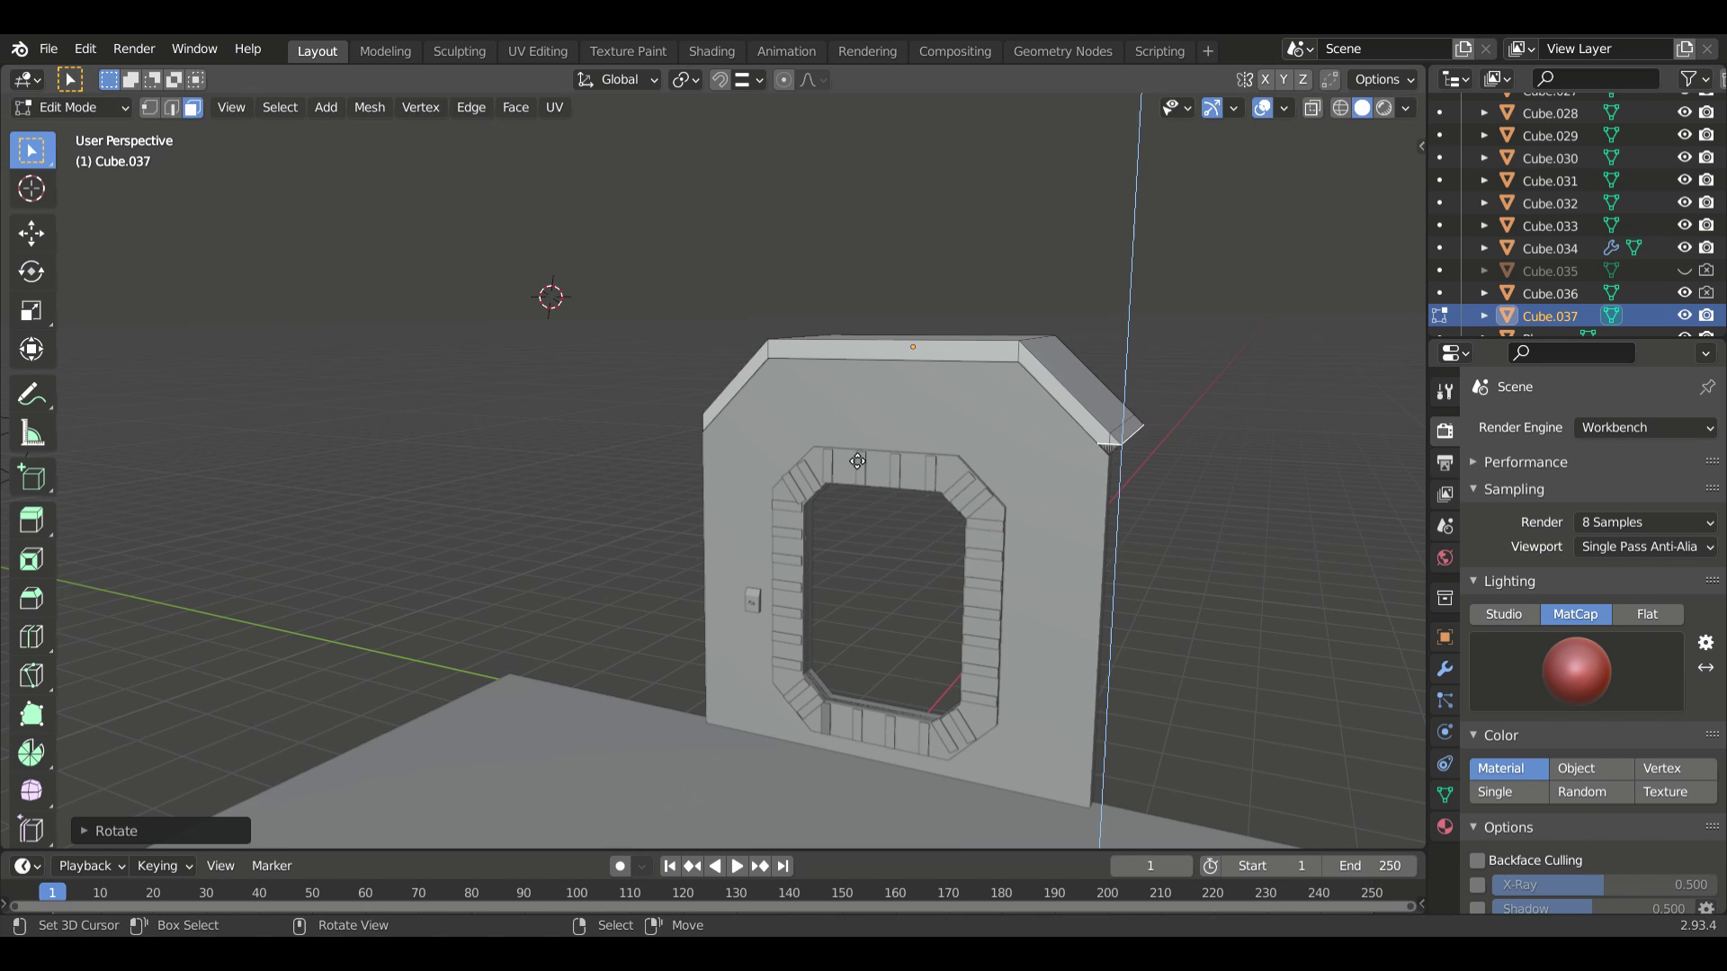
pyautogui.scroll(3, 884, 810)
pyautogui.moveTo(885, 810); pyautogui.dragTo(808, 396, button='middle')
pyautogui.press('r')
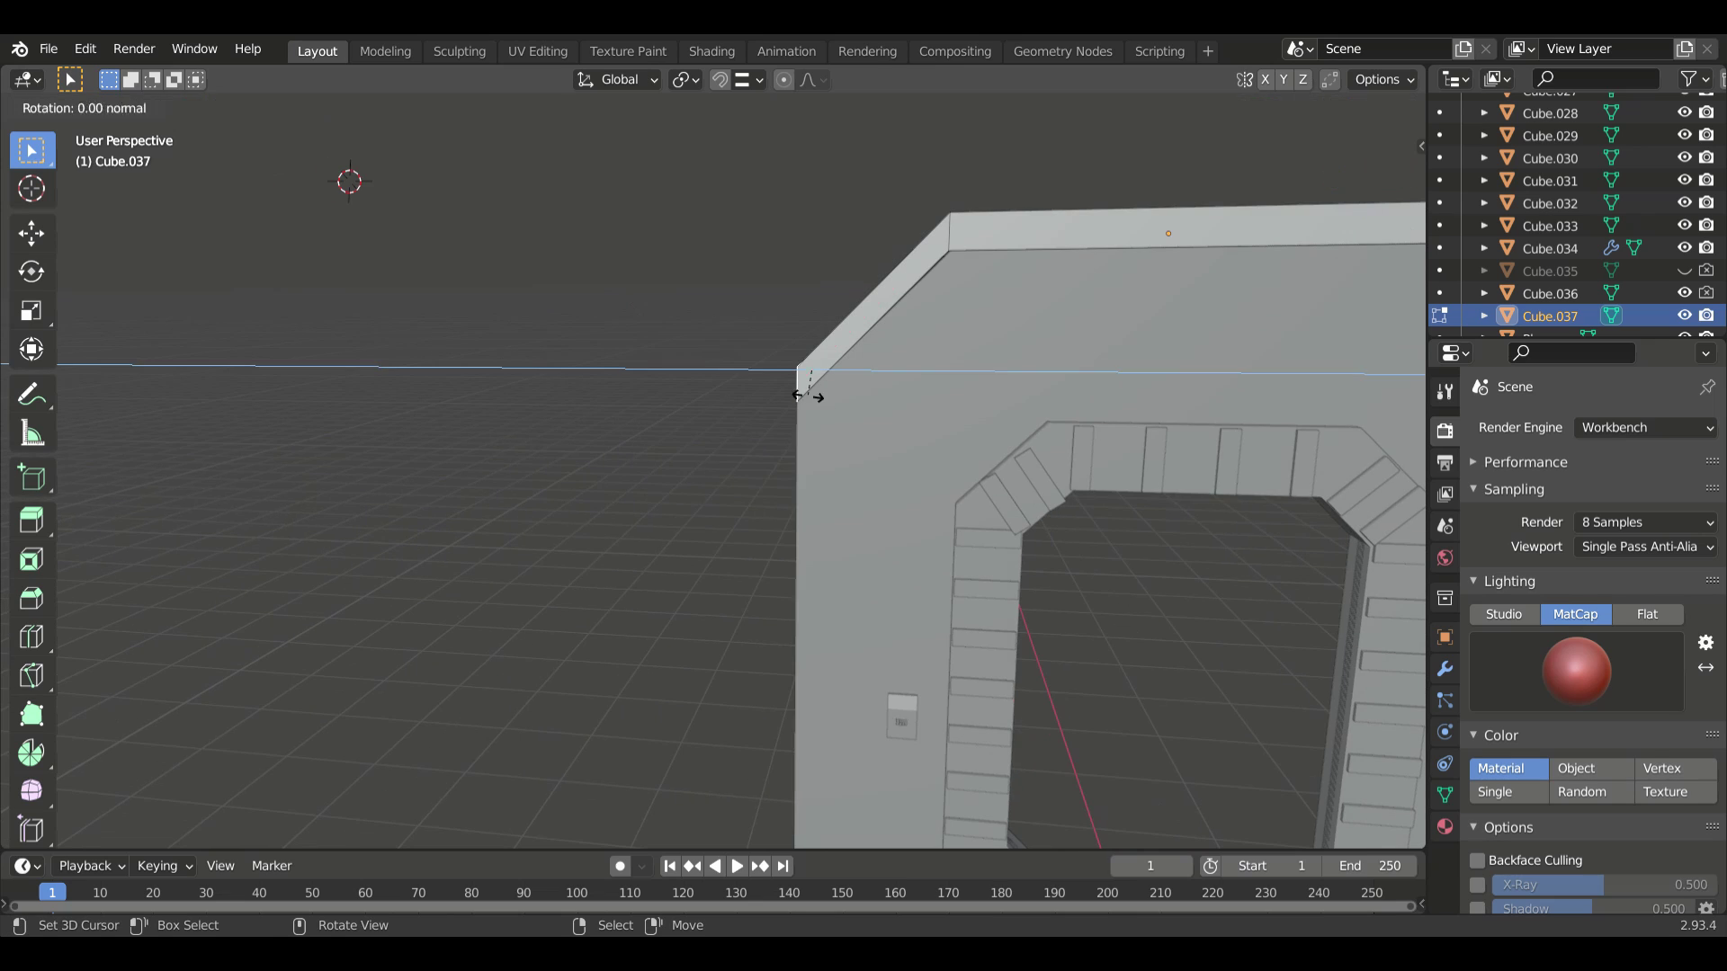
pyautogui.press('z')
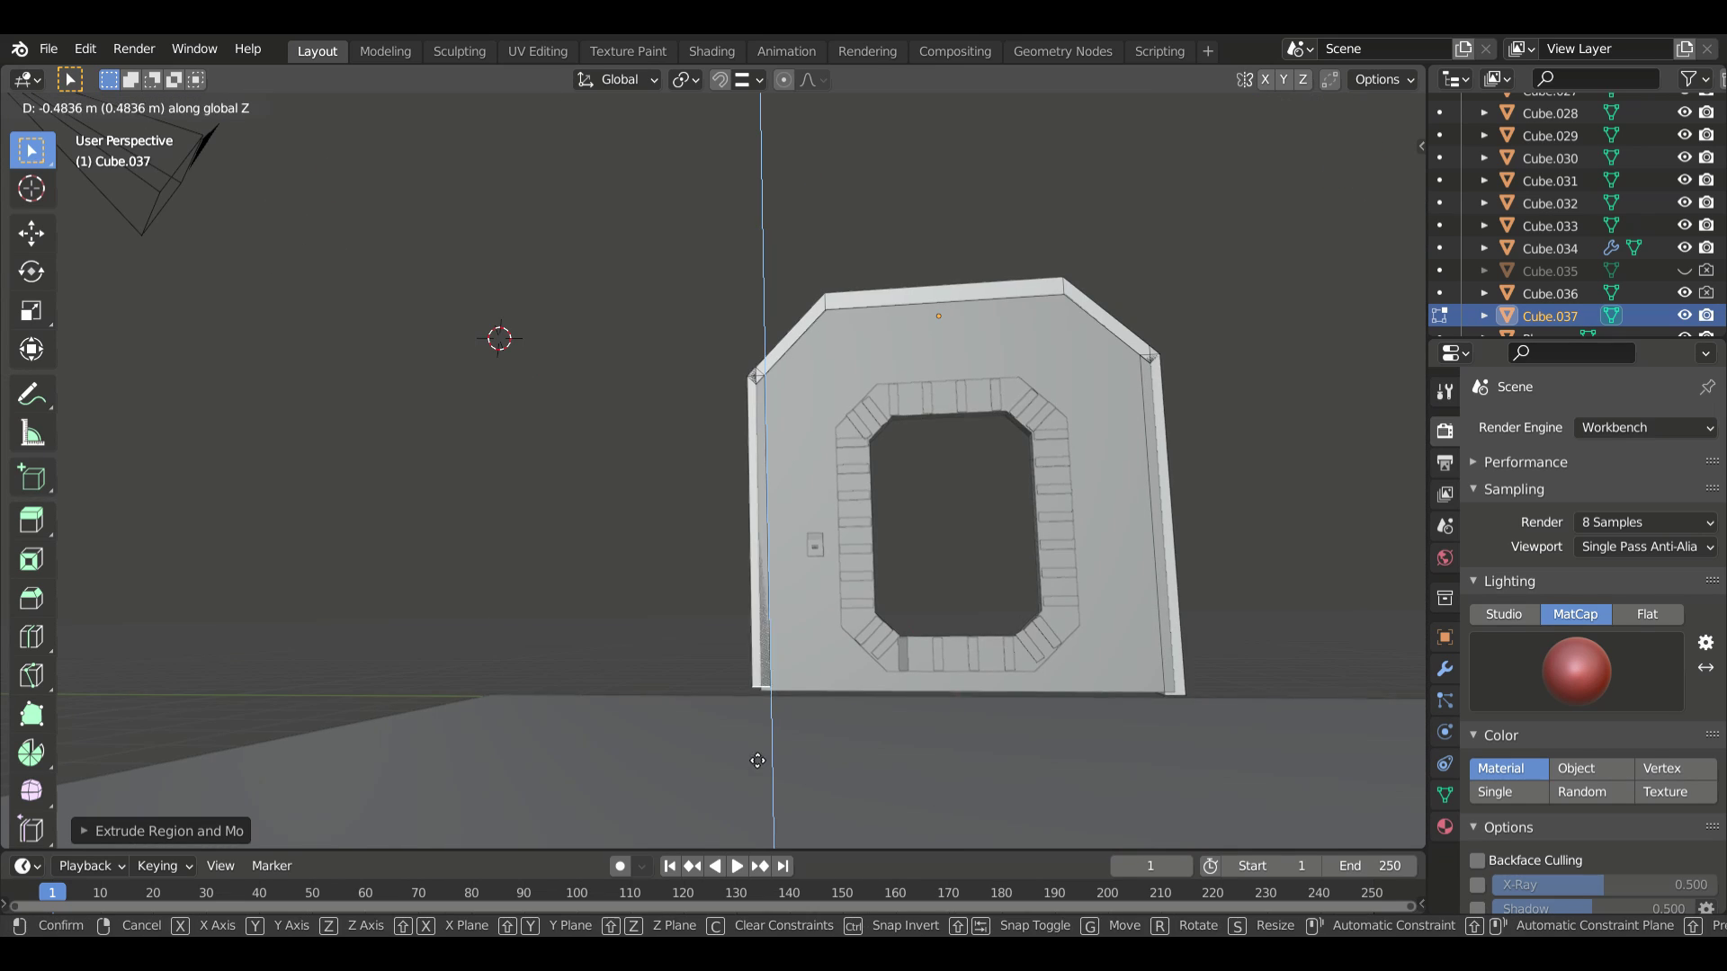
pyautogui.click(757, 761)
pyautogui.moveTo(757, 760); pyautogui.dragTo(1054, 459, button='middle')
pyautogui.press('Tab')
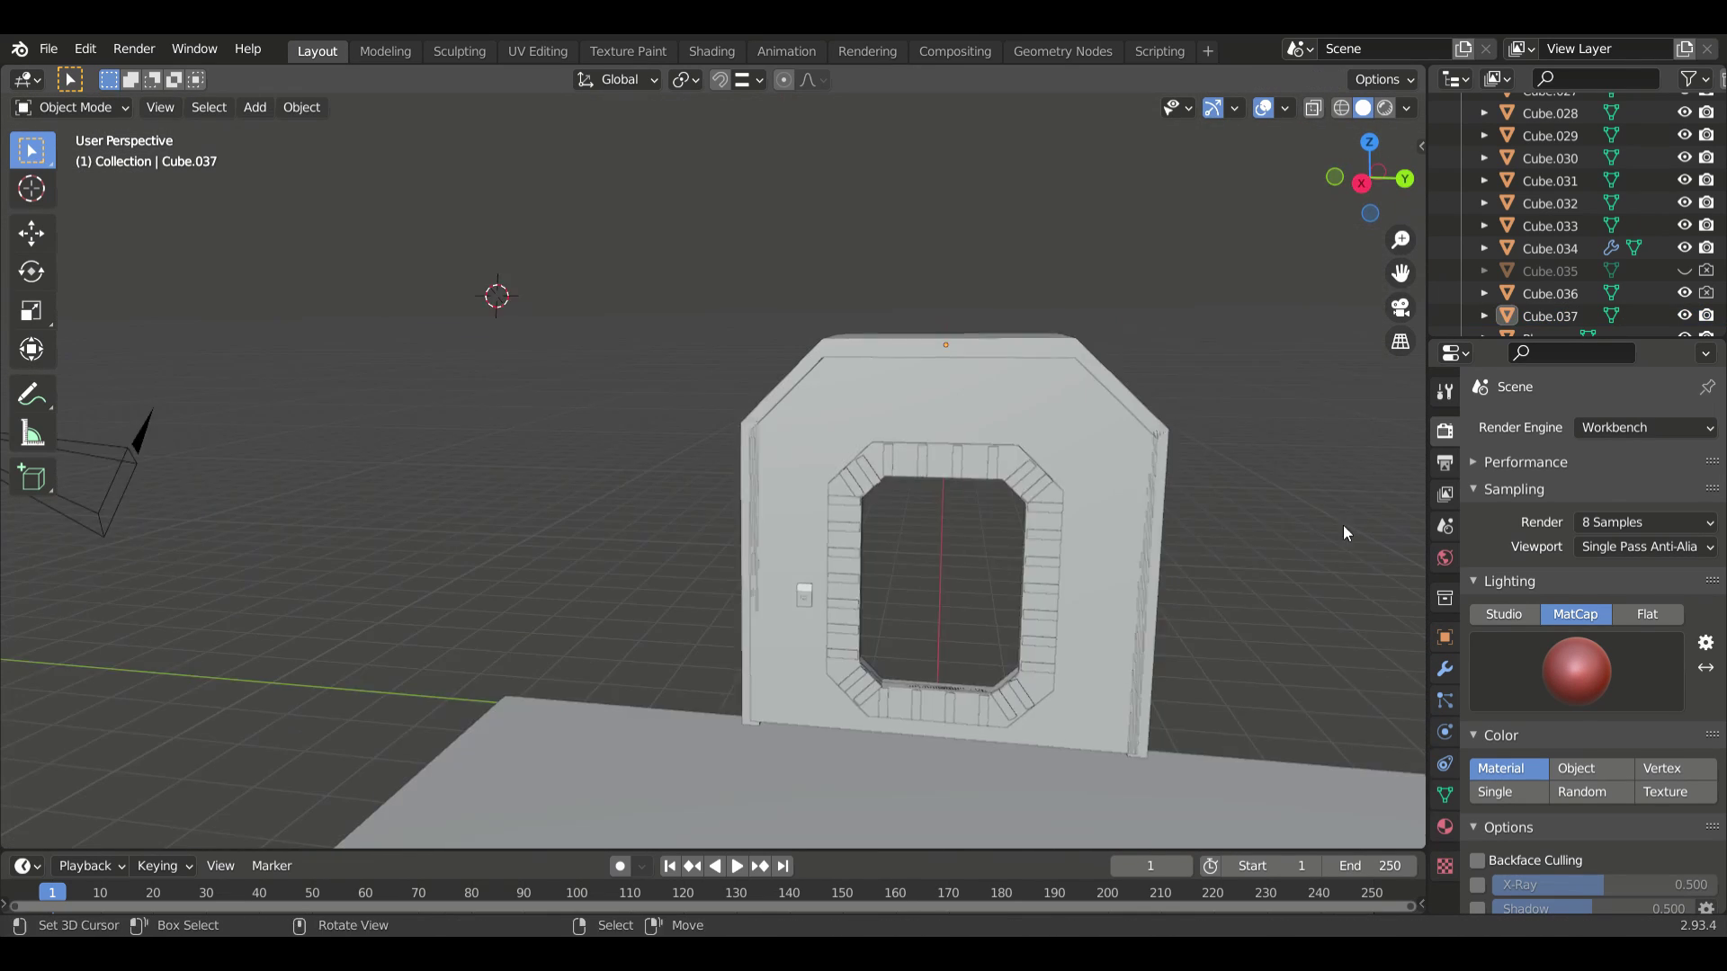
# - Move the door wall object along the X axis
pyautogui.press('g')
pyautogui.press('x')
pyautogui.click(586, 451)
pyautogui.scroll(5, 586, 451)
pyautogui.press('g')
pyautogui.press('x')
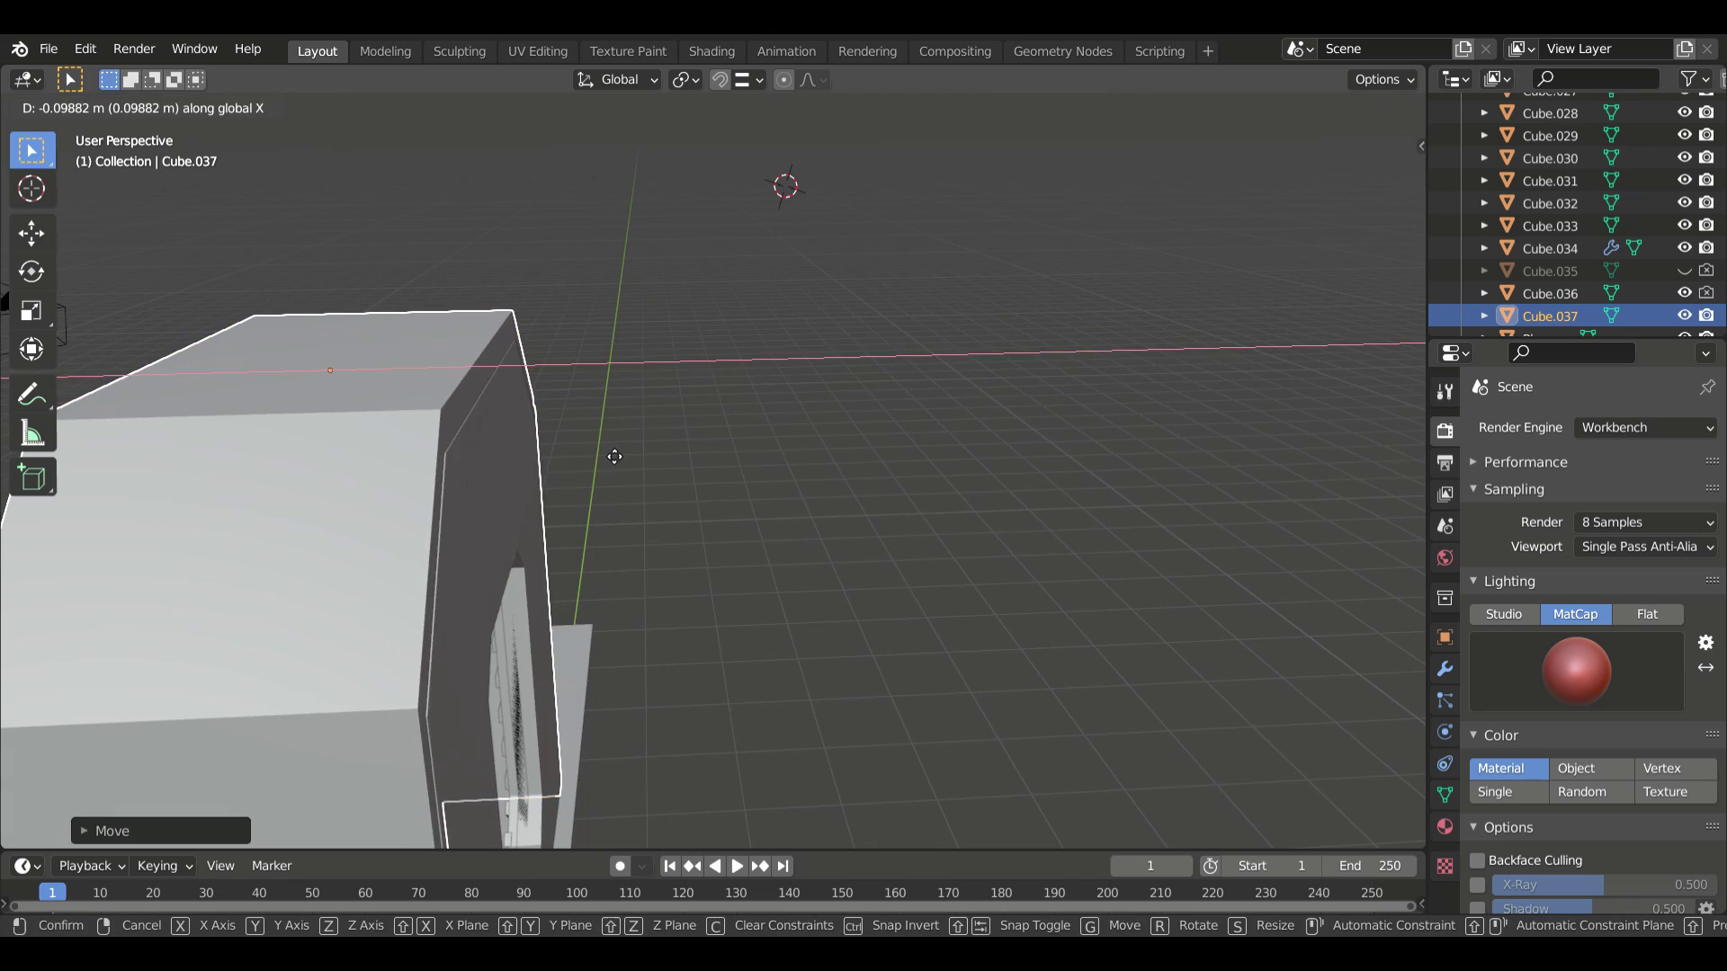
pyautogui.click(614, 456)
pyautogui.moveTo(614, 455); pyautogui.dragTo(796, 435, button='middle')
pyautogui.scroll(-3, 796, 435)
# - Push the door wall's frame faces outward along X to form the corridor
pyautogui.press('Tab')
pyautogui.scroll(2, 784, 496)
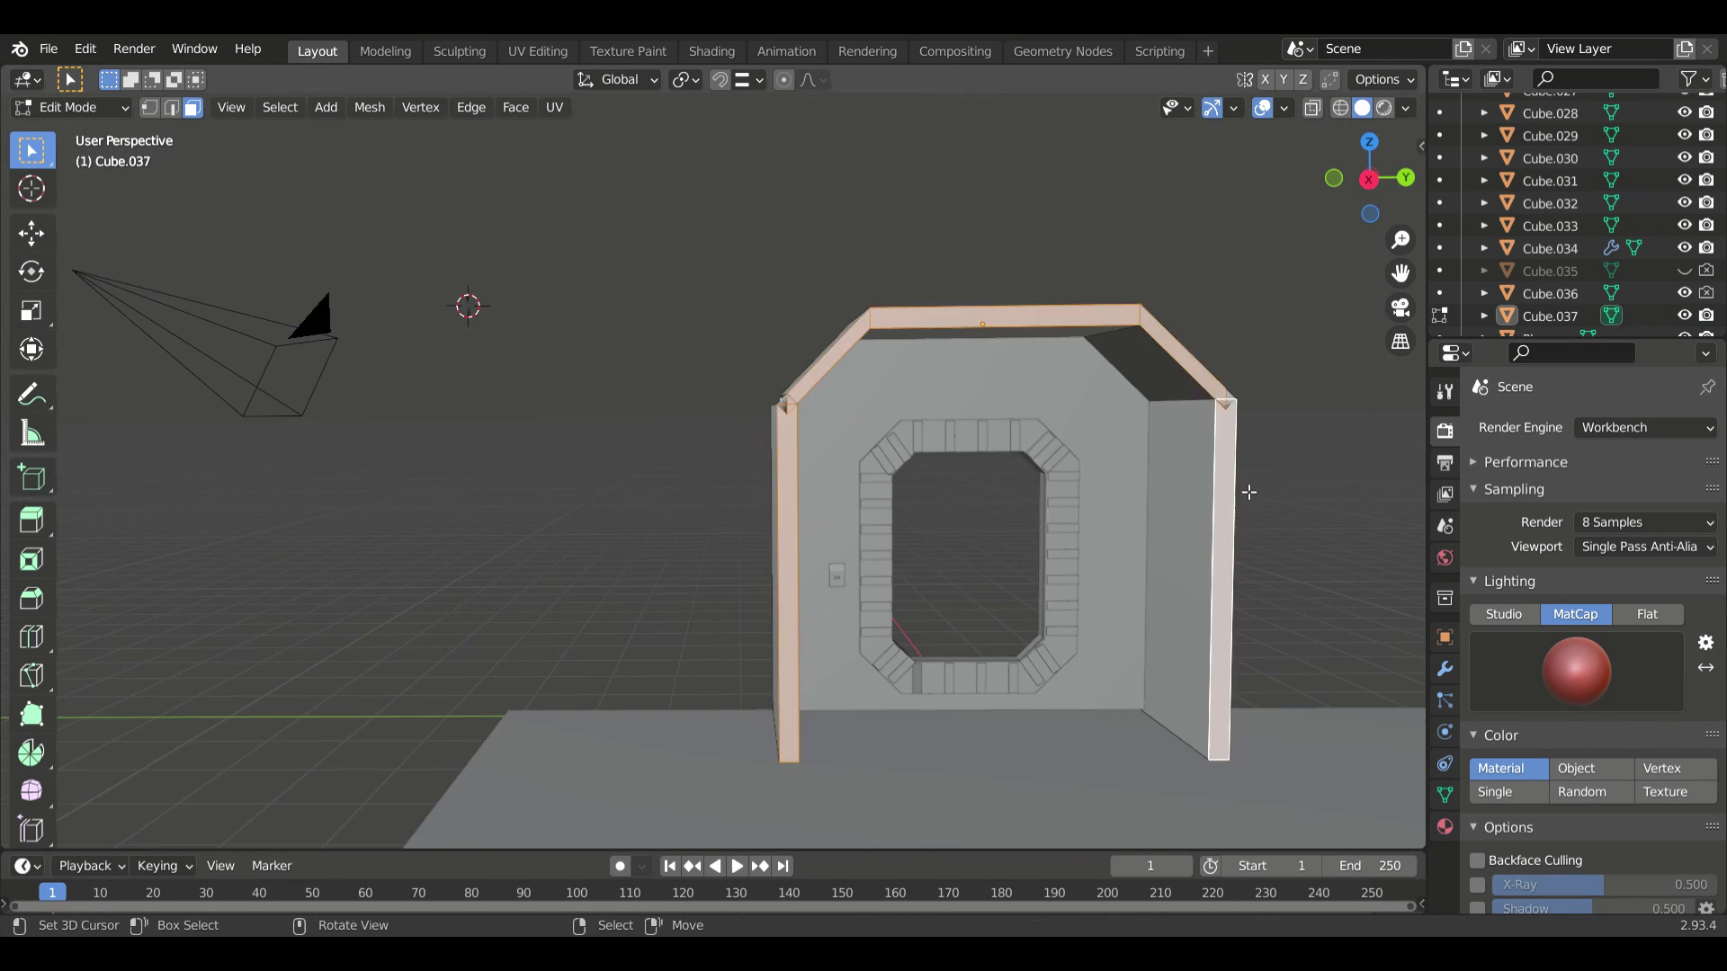
pyautogui.scroll(-2, 1249, 492)
pyautogui.moveTo(1249, 492); pyautogui.dragTo(914, 539, button='middle')
pyautogui.press('g')
pyautogui.press('x')
pyautogui.click(841, 605)
pyautogui.scroll(3, 841, 605)
# - Preview the corridor in rendered shading and try the Cycles render engine
pyautogui.moveTo(841, 606)
pyautogui.mouseDown(button='middle')
pyautogui.moveTo(447, 582)
pyautogui.moveTo(264, 536)
pyautogui.mouseUp(button='middle')
pyautogui.press('Tab')
pyautogui.scroll(3, 264, 536)
pyautogui.press('z')
pyautogui.press('z')
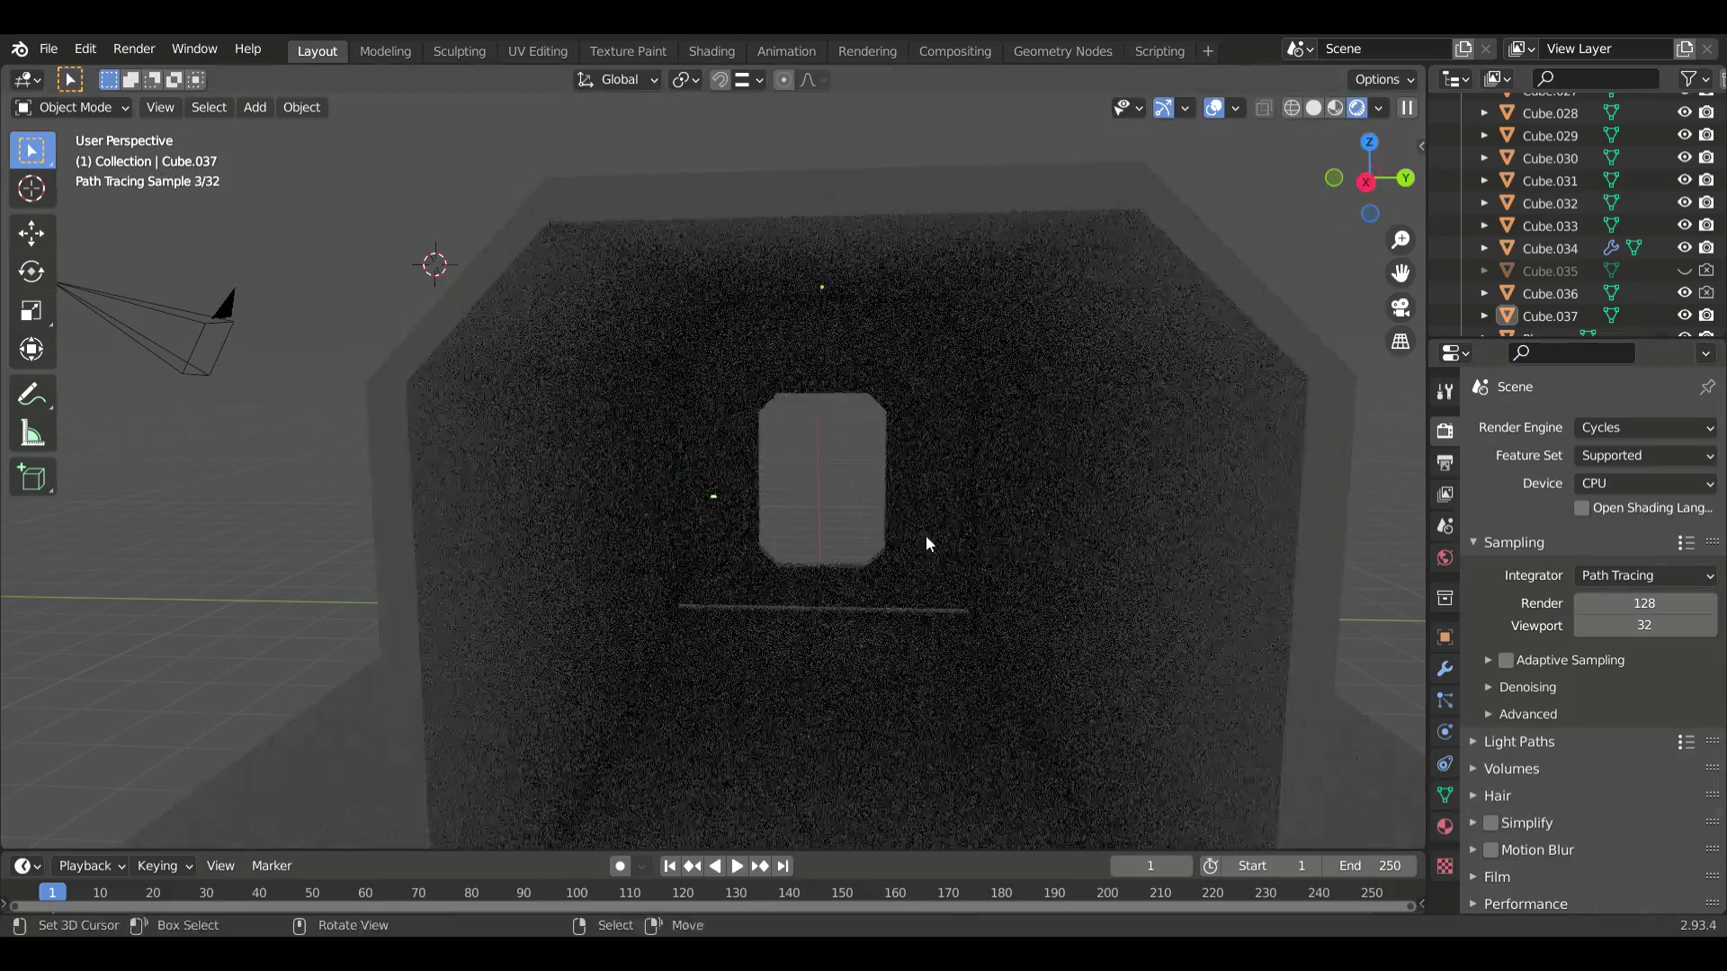
pyautogui.scroll(3, 914, 477)
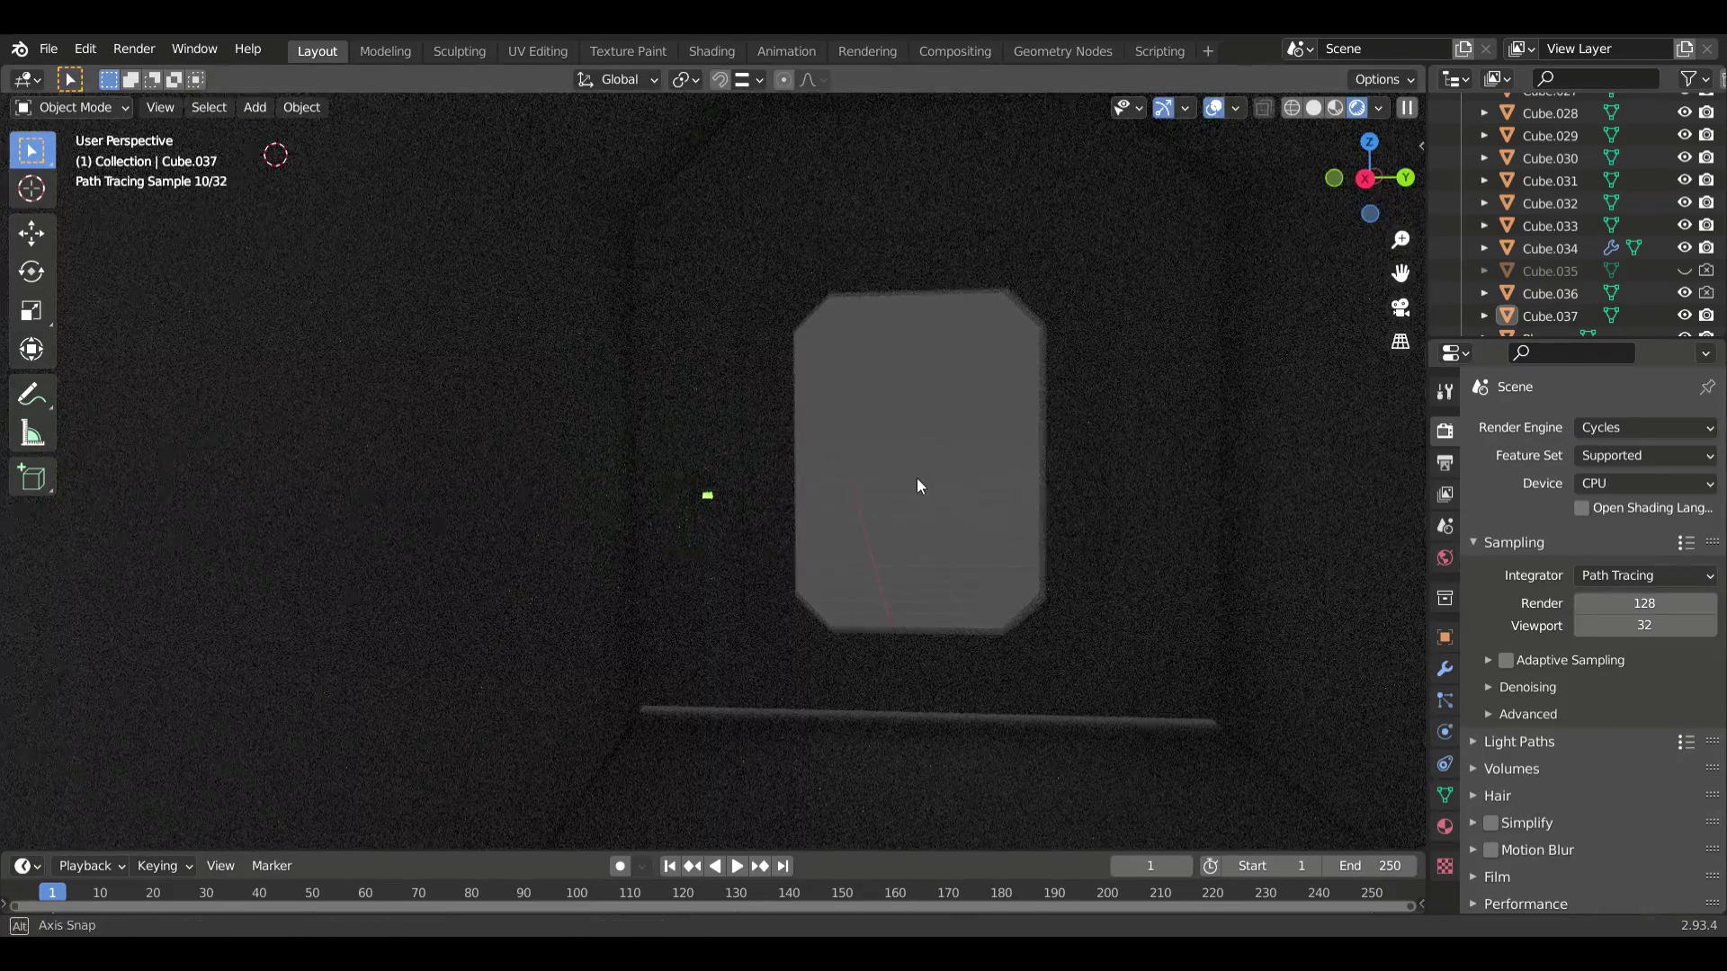
pyautogui.moveTo(916, 477); pyautogui.dragTo(918, 612, button='middle')
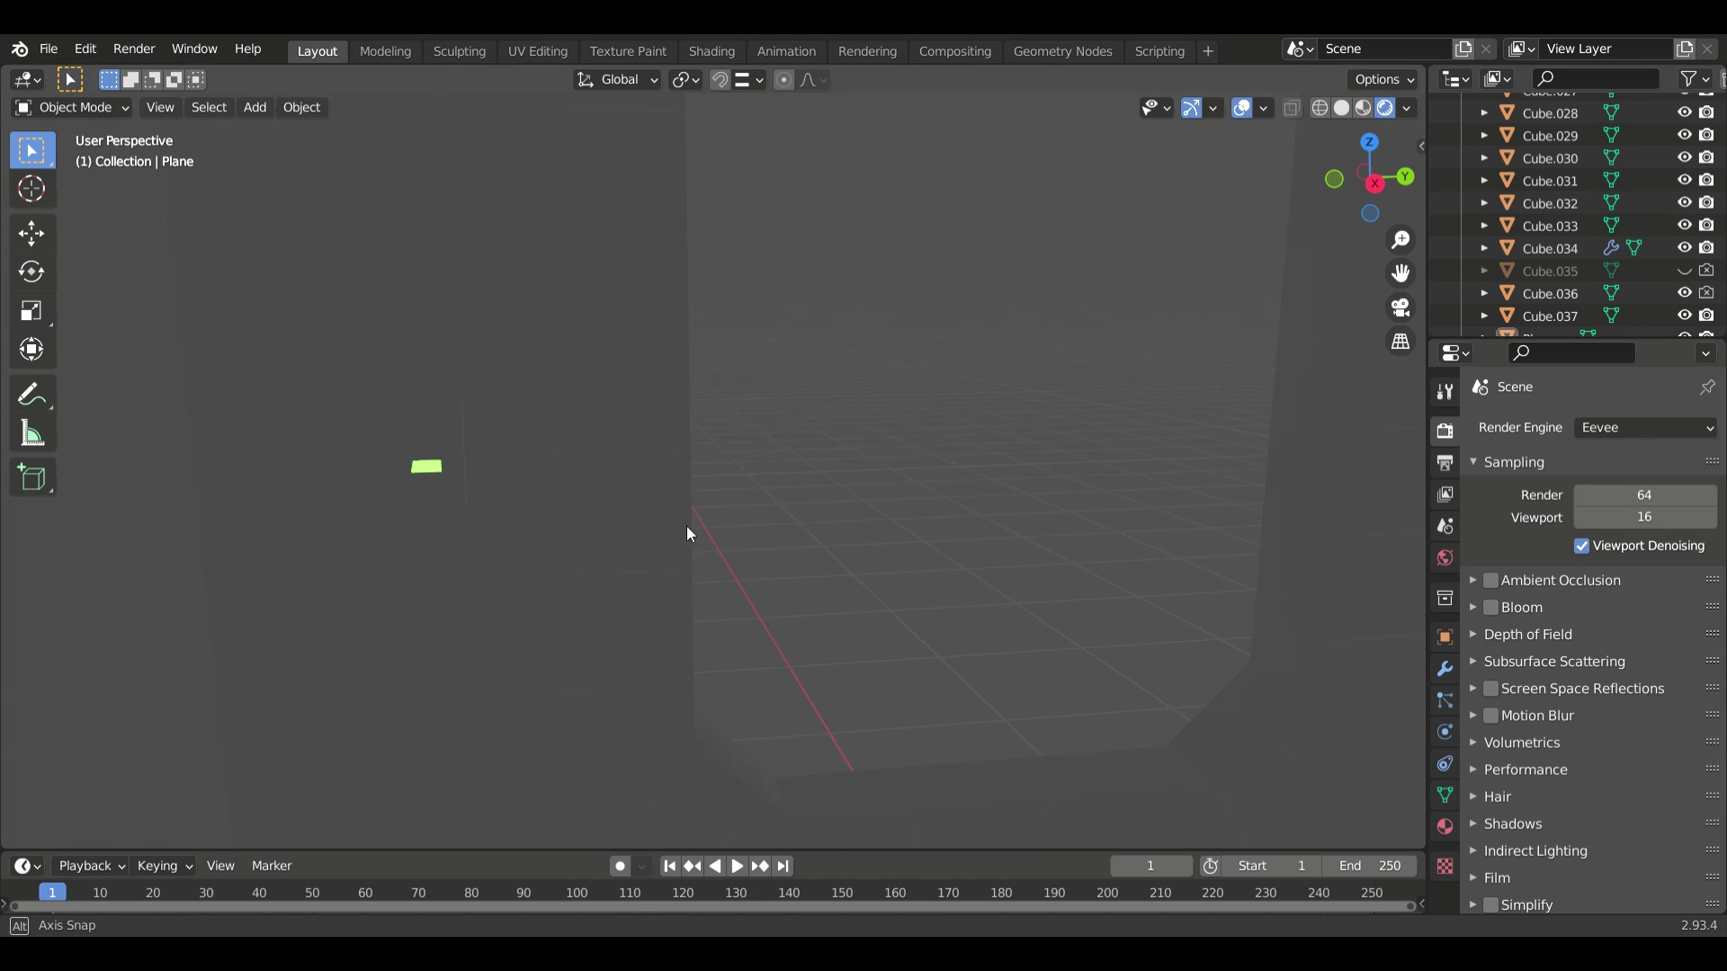
pyautogui.click(1641, 428)
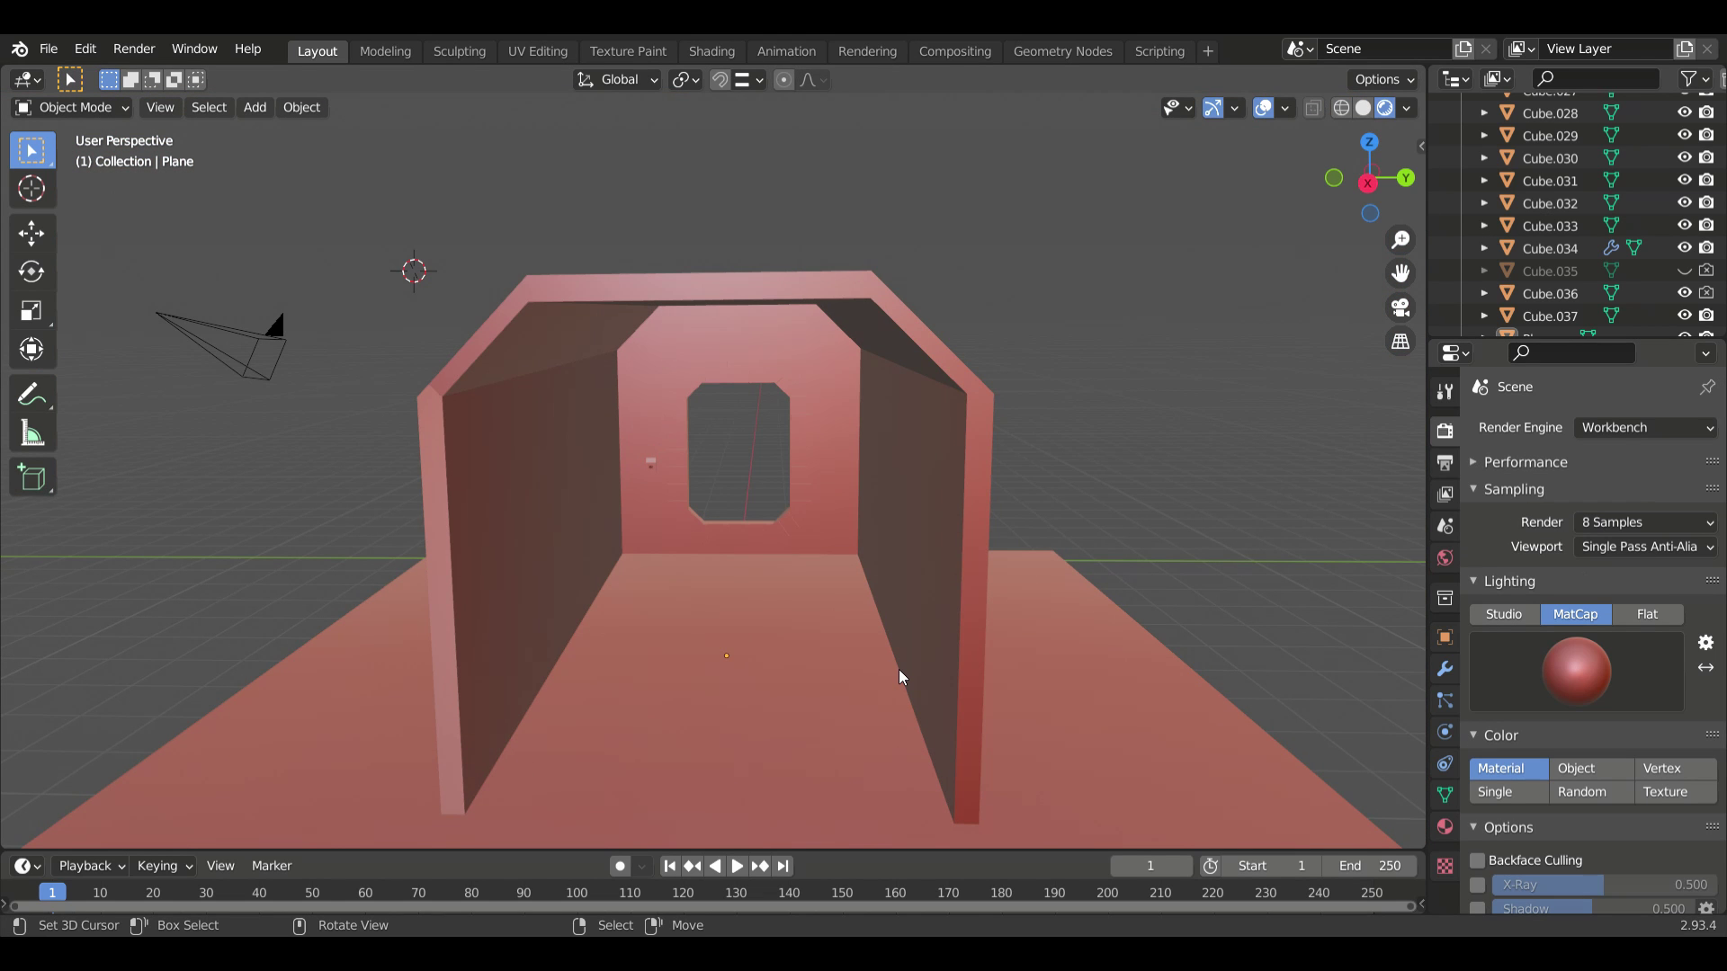
pyautogui.scroll(6, 770, 608)
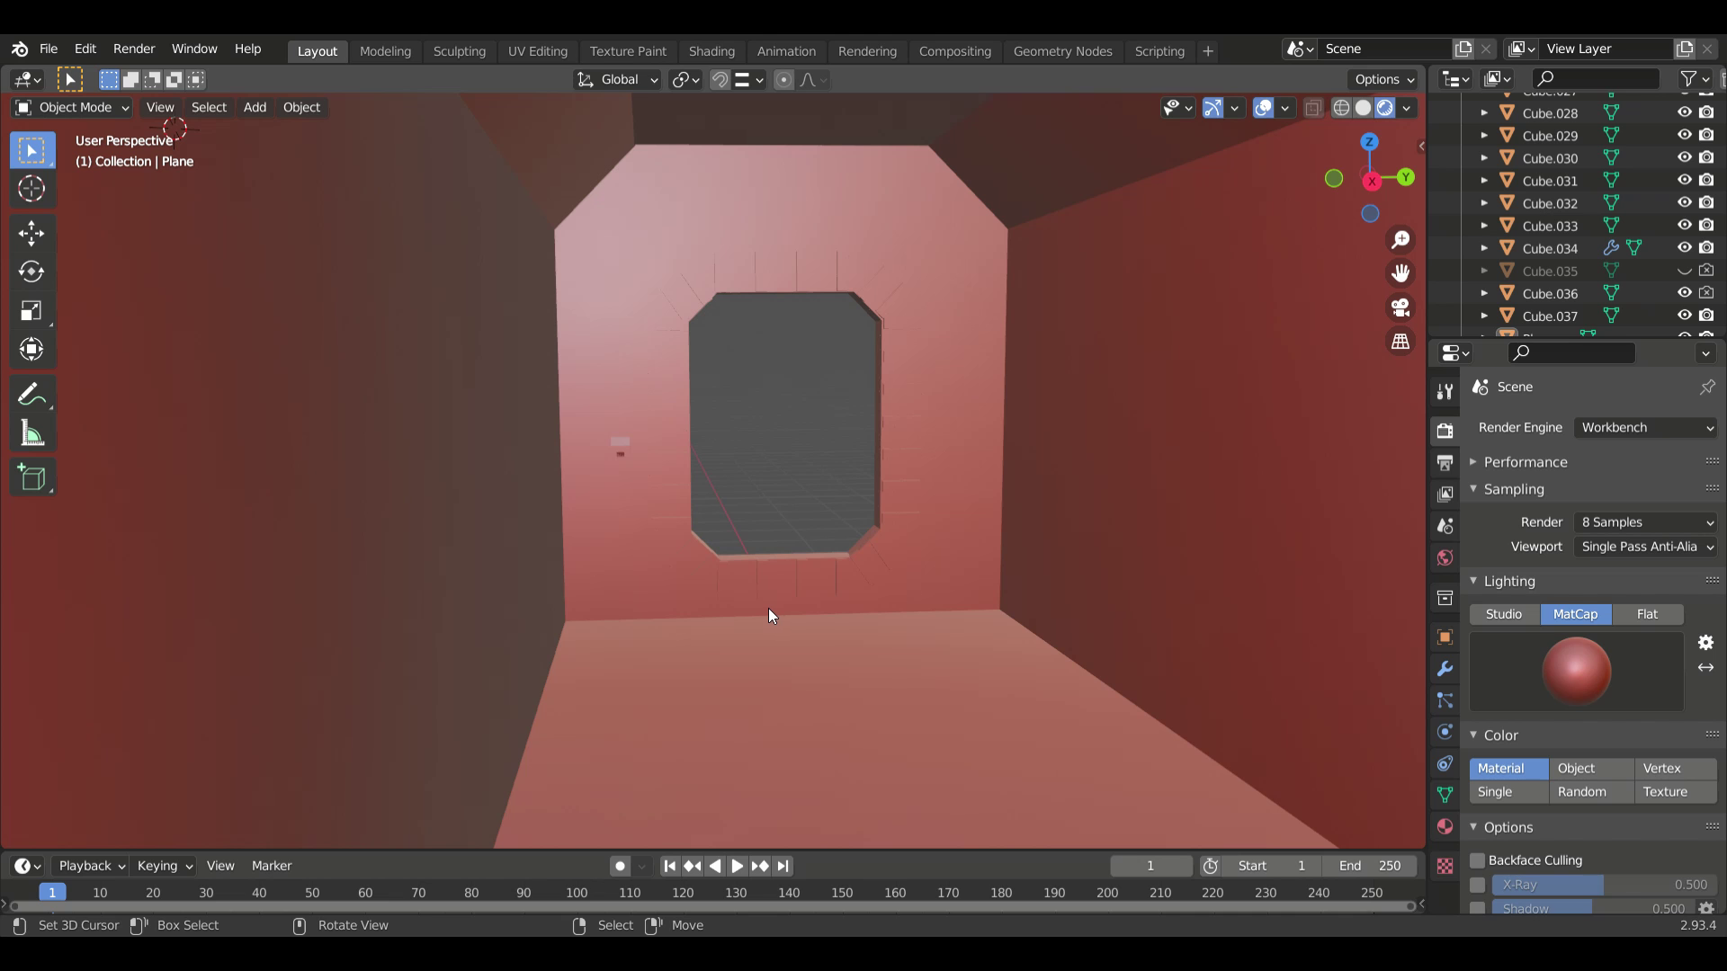
# - Add a plane, rotate it 90° on X, and move it toward the right wall
pyautogui.moveTo(768, 615)
pyautogui.mouseDown(button='middle')
pyautogui.moveTo(829, 623)
pyautogui.moveTo(763, 509)
pyautogui.mouseUp(button='middle')
pyautogui.hotkey('shift', 'a')
pyautogui.click(646, 274)
pyautogui.press('r')
pyautogui.press('x')
pyautogui.press('9')
pyautogui.press('0')
pyautogui.press('Return')
pyautogui.press('g')
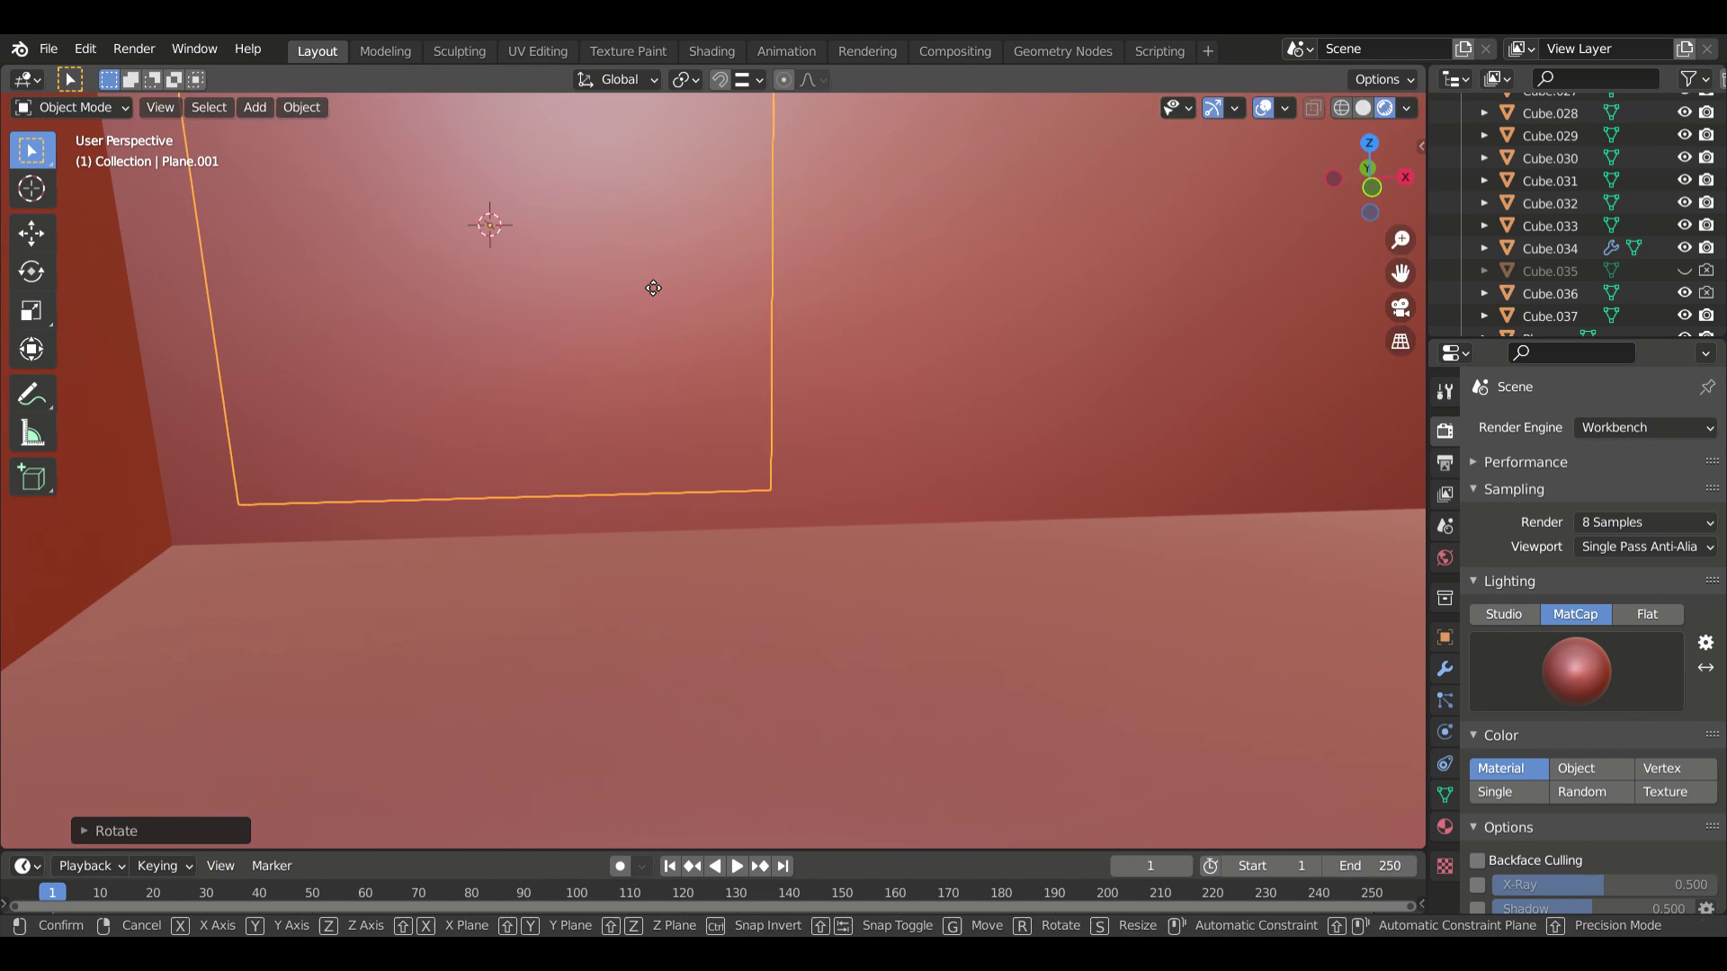
pyautogui.press('x')
pyautogui.click(775, 333)
pyautogui.moveTo(776, 332); pyautogui.dragTo(815, 383, button='middle')
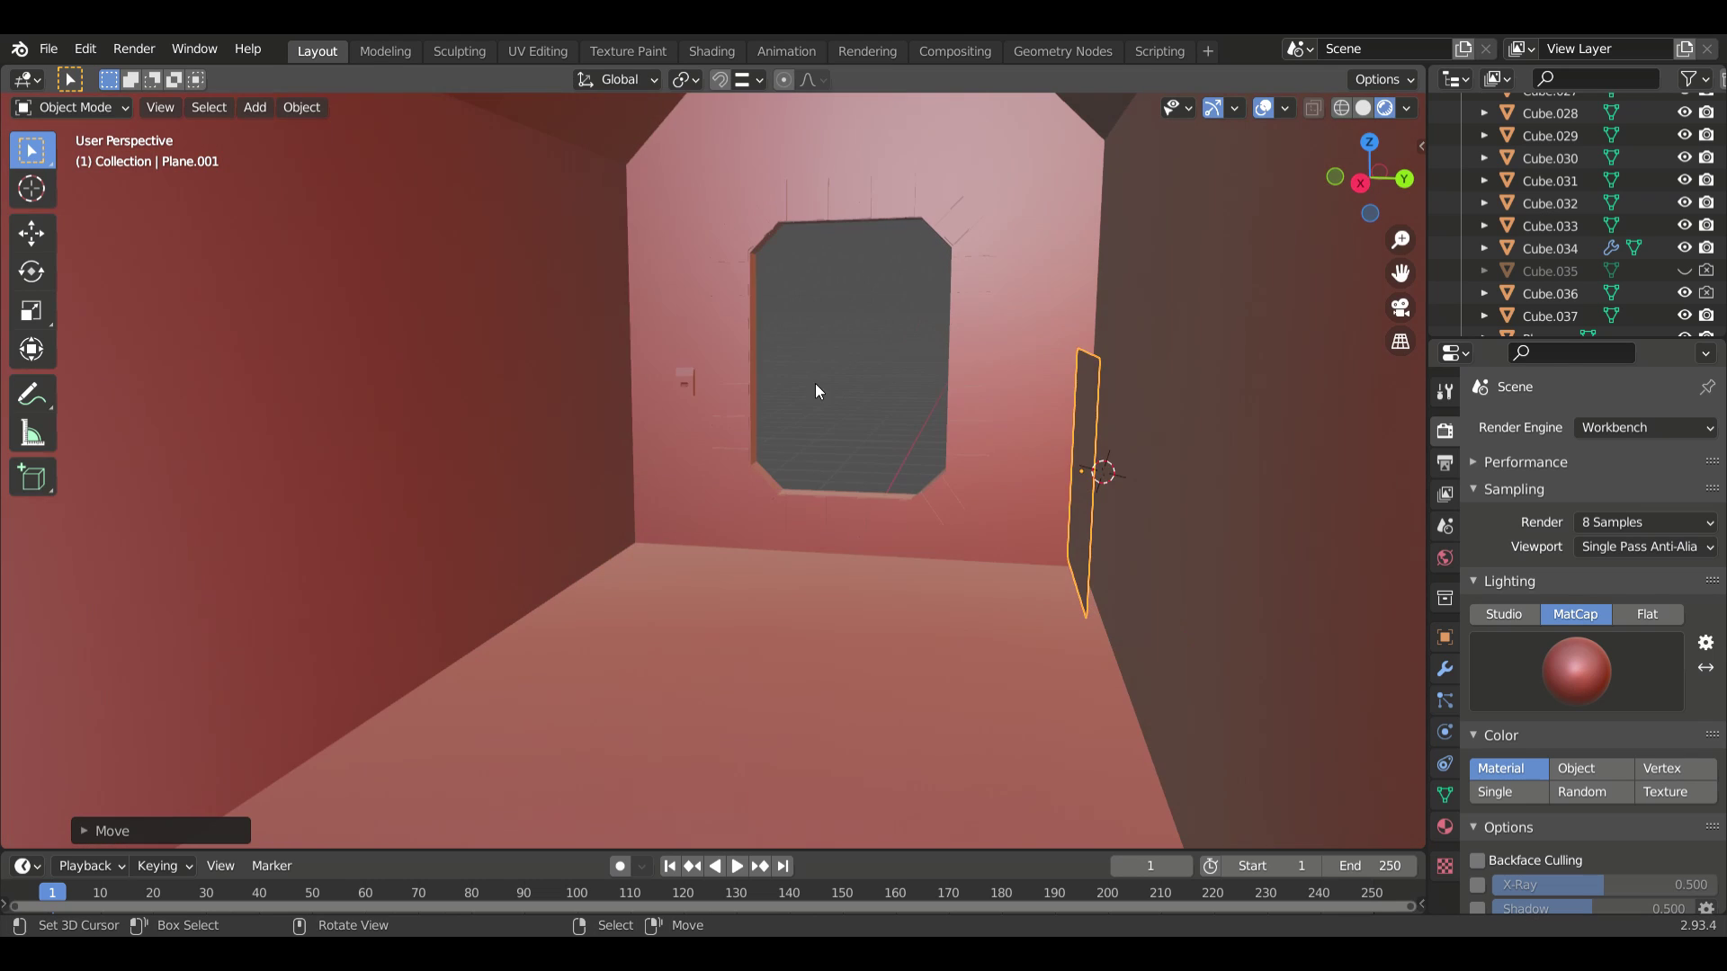
# - Turn on face snapping and place the panel against the right wall
pyautogui.press('g')
pyautogui.press('x')
pyautogui.press('Escape')
pyautogui.click(759, 79)
pyautogui.click(732, 187)
pyautogui.click(719, 79)
pyautogui.moveTo(1124, 431); pyautogui.dragTo(1157, 444, button='middle')
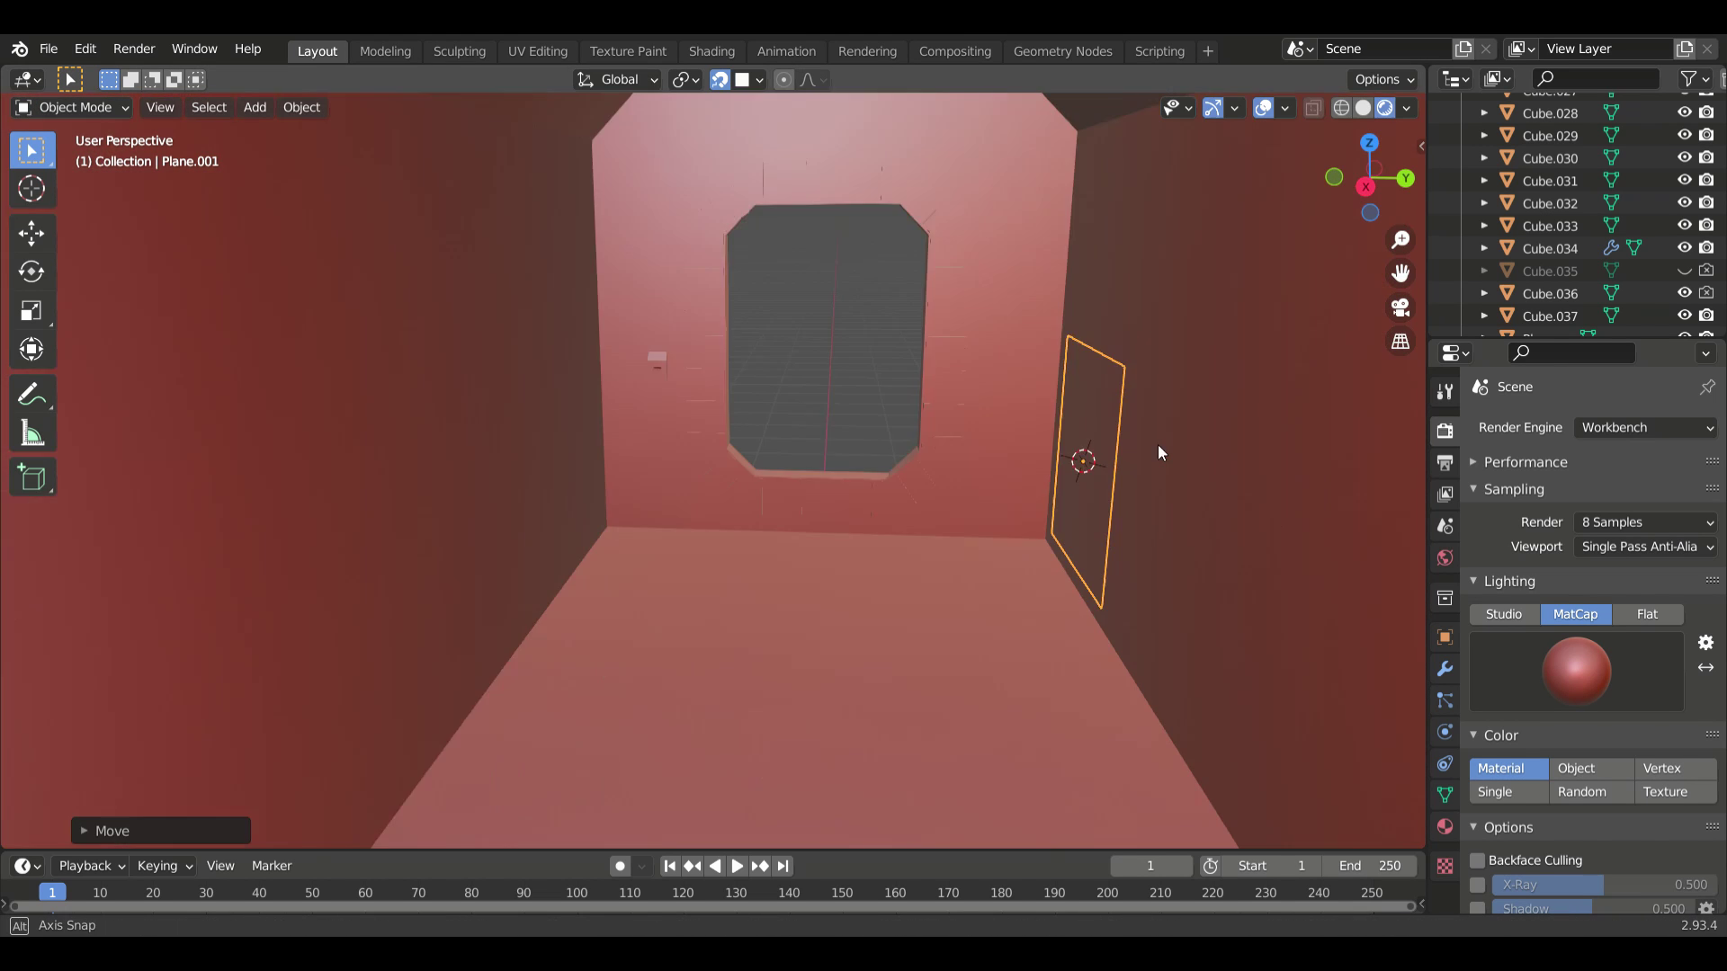
pyautogui.click(1091, 358)
pyautogui.moveTo(1091, 357); pyautogui.dragTo(878, 582, button='middle')
pyautogui.click(1070, 395)
# - Stretch the panel's geometry taller along Z in Edit Mode
pyautogui.press('Tab')
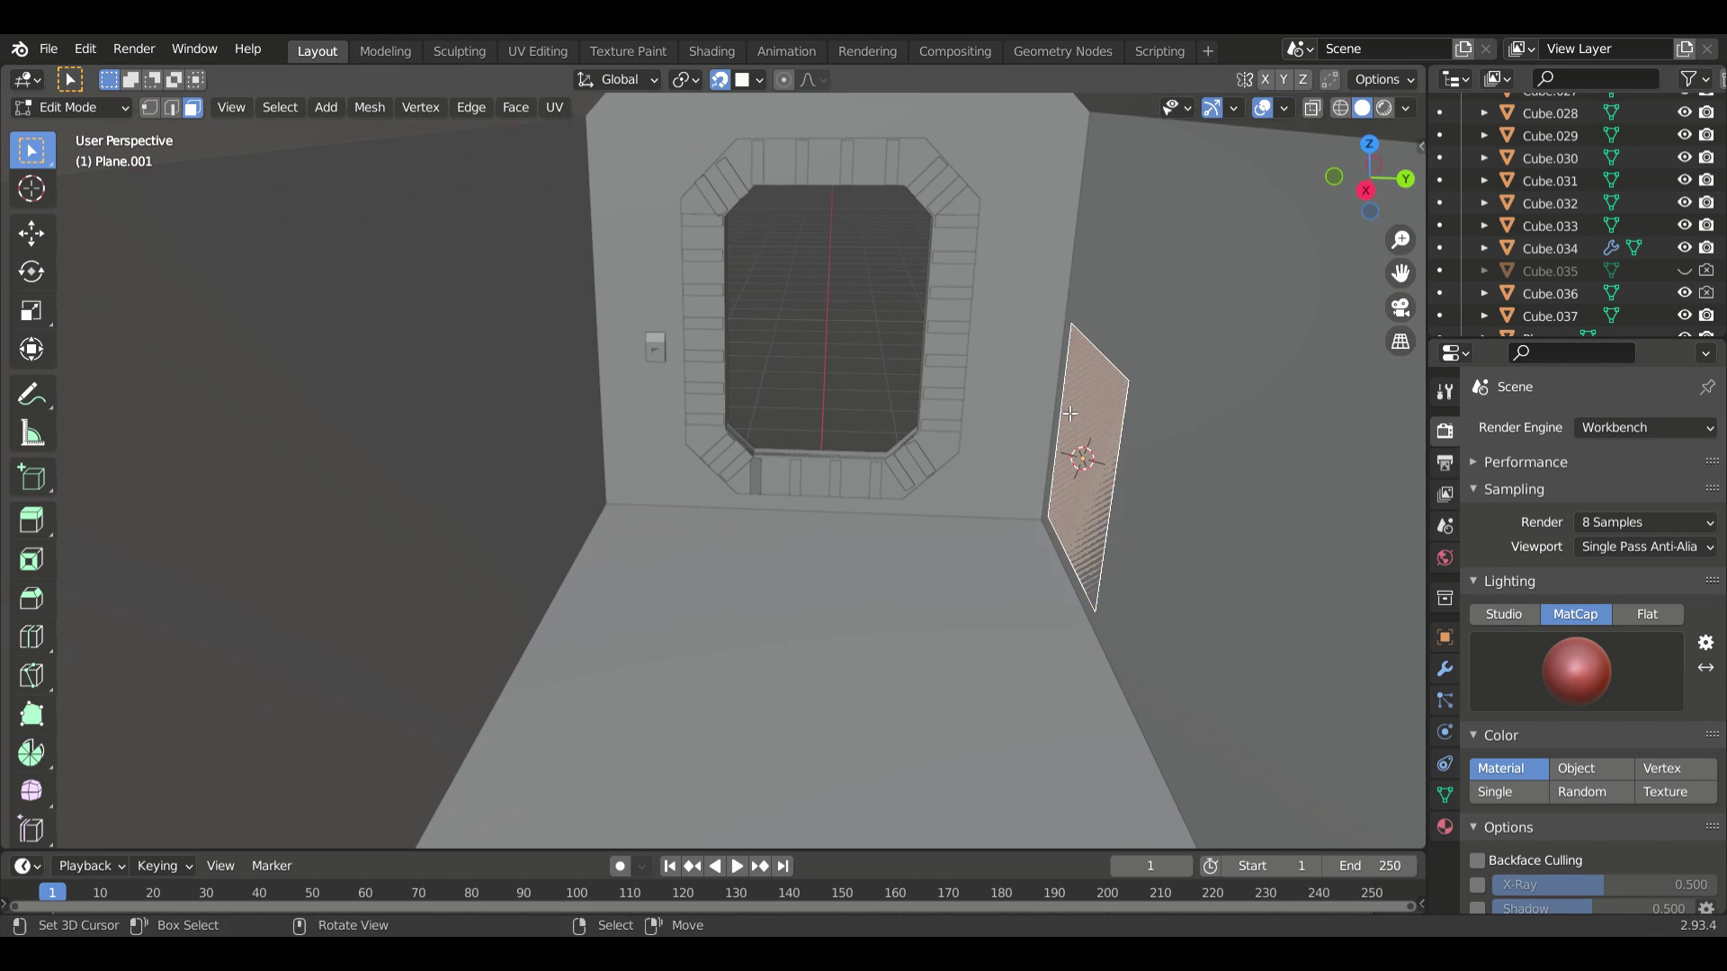
pyautogui.press('g')
pyautogui.press('z')
pyautogui.click(1163, 216)
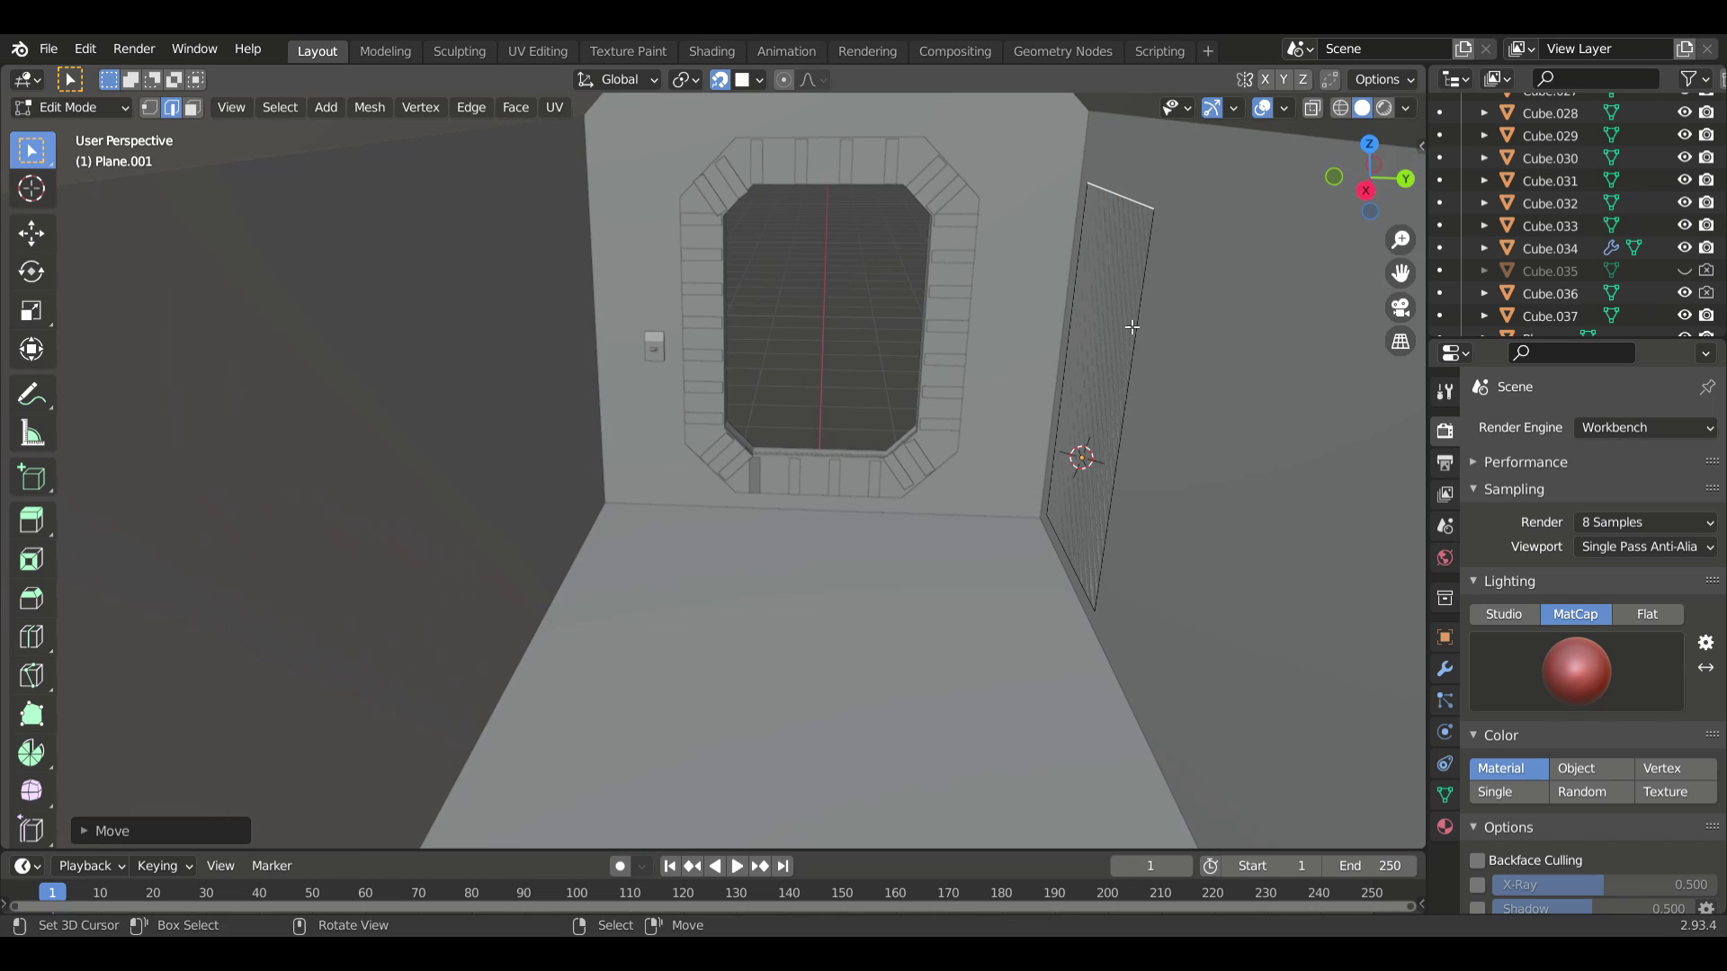
pyautogui.press('Tab')
# - Duplicate the panel twice along X, giving three strips side by side
pyautogui.hotkey('shift', 'd')
pyautogui.press('x')
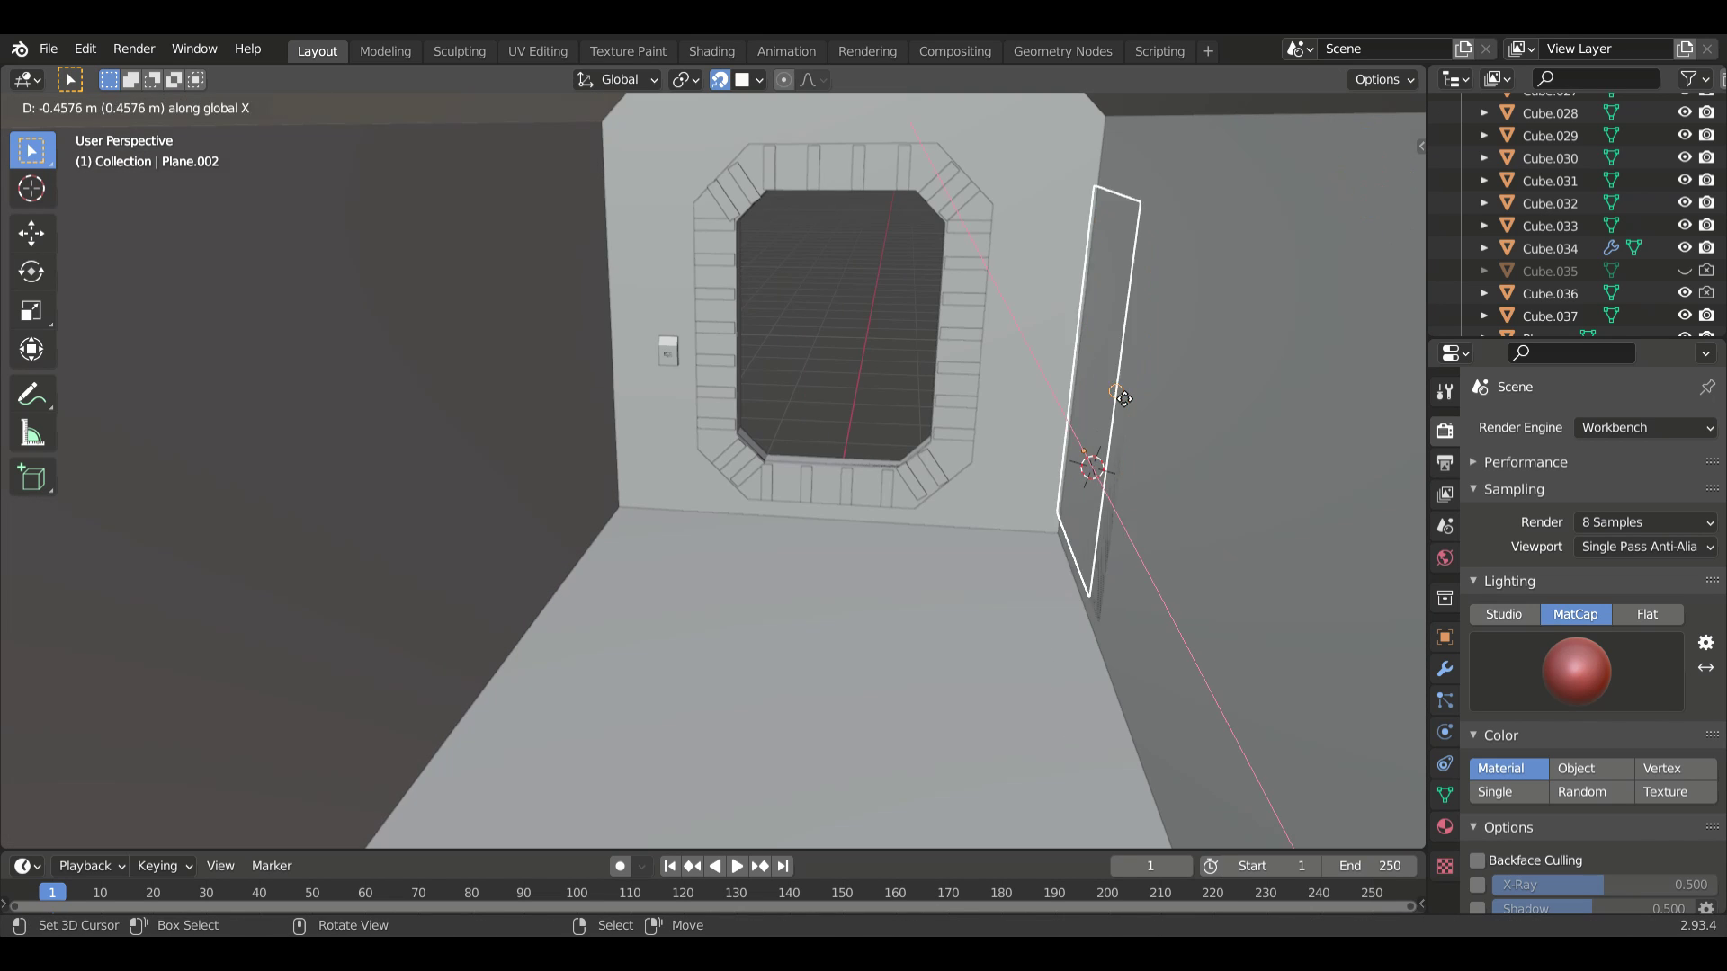
pyautogui.click(1041, 572)
pyautogui.hotkey('shift', 'd')
pyautogui.press('x')
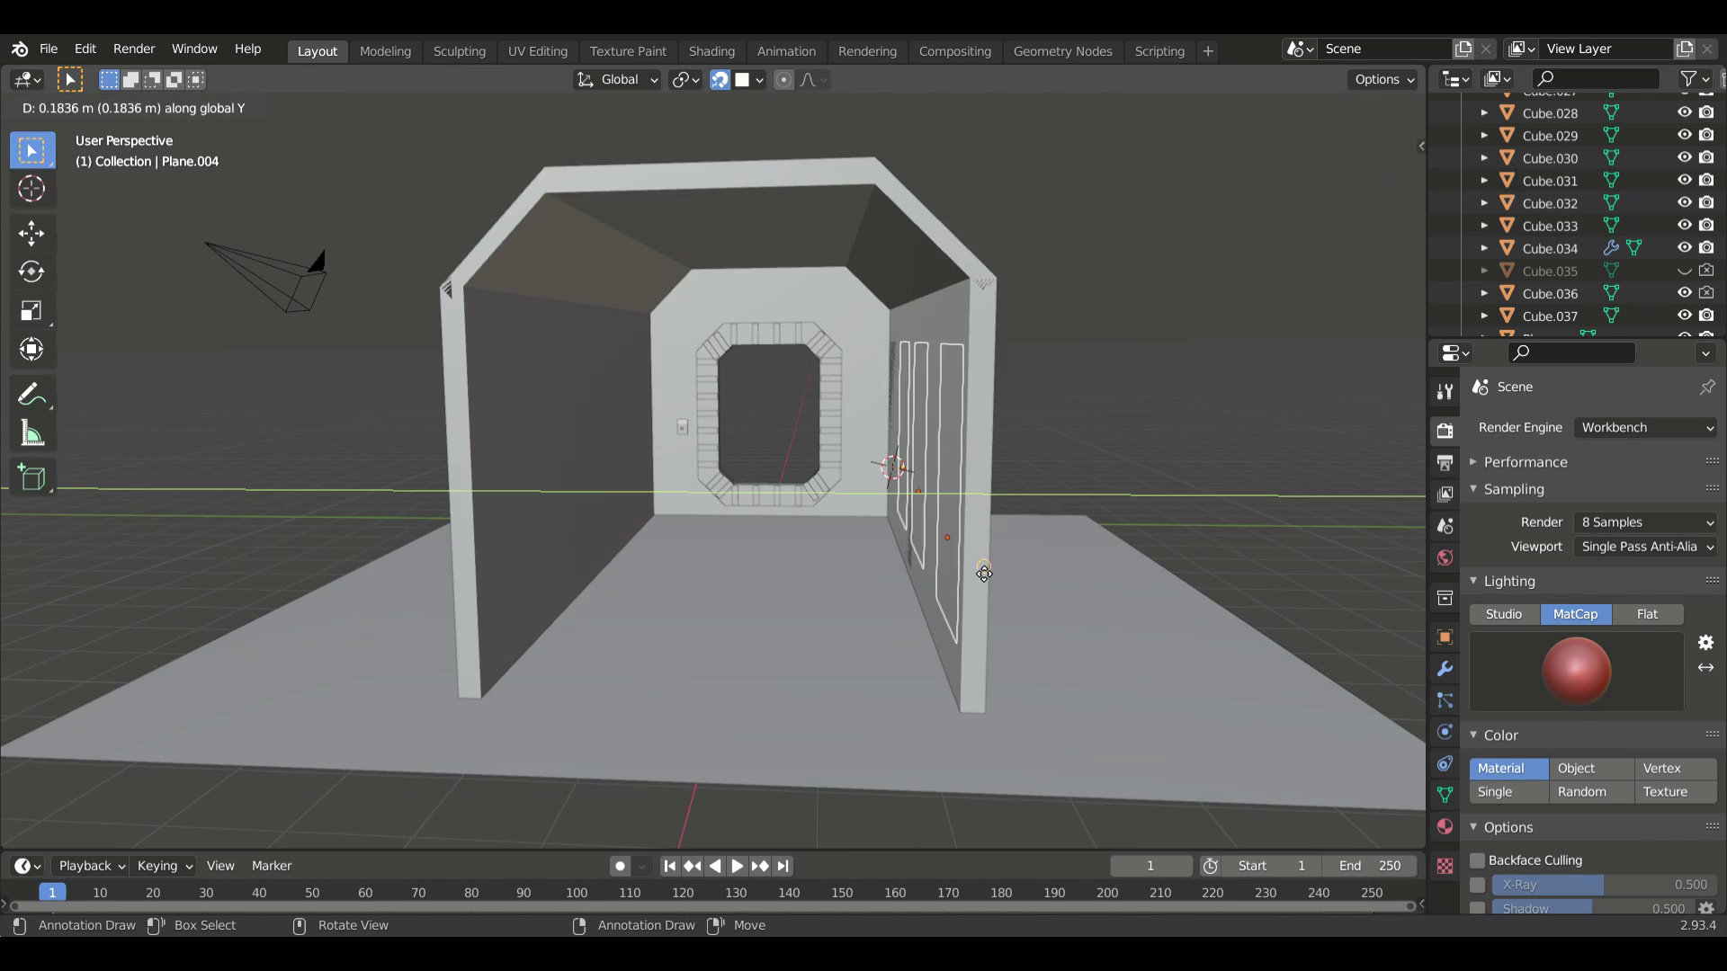
pyautogui.click(989, 576)
pyautogui.moveTo(990, 576)
pyautogui.mouseDown(button='middle')
pyautogui.moveTo(742, 632)
pyautogui.moveTo(558, 454)
pyautogui.moveTo(604, 563)
pyautogui.mouseUp(button='middle')
# - Place the 3D cursor on the wall and add a small box beside the doorway
pyautogui.click(557, 454)
pyautogui.scroll(6, 809, 449)
pyautogui.click(1157, 341)
pyautogui.hotkey('shift', 'a')
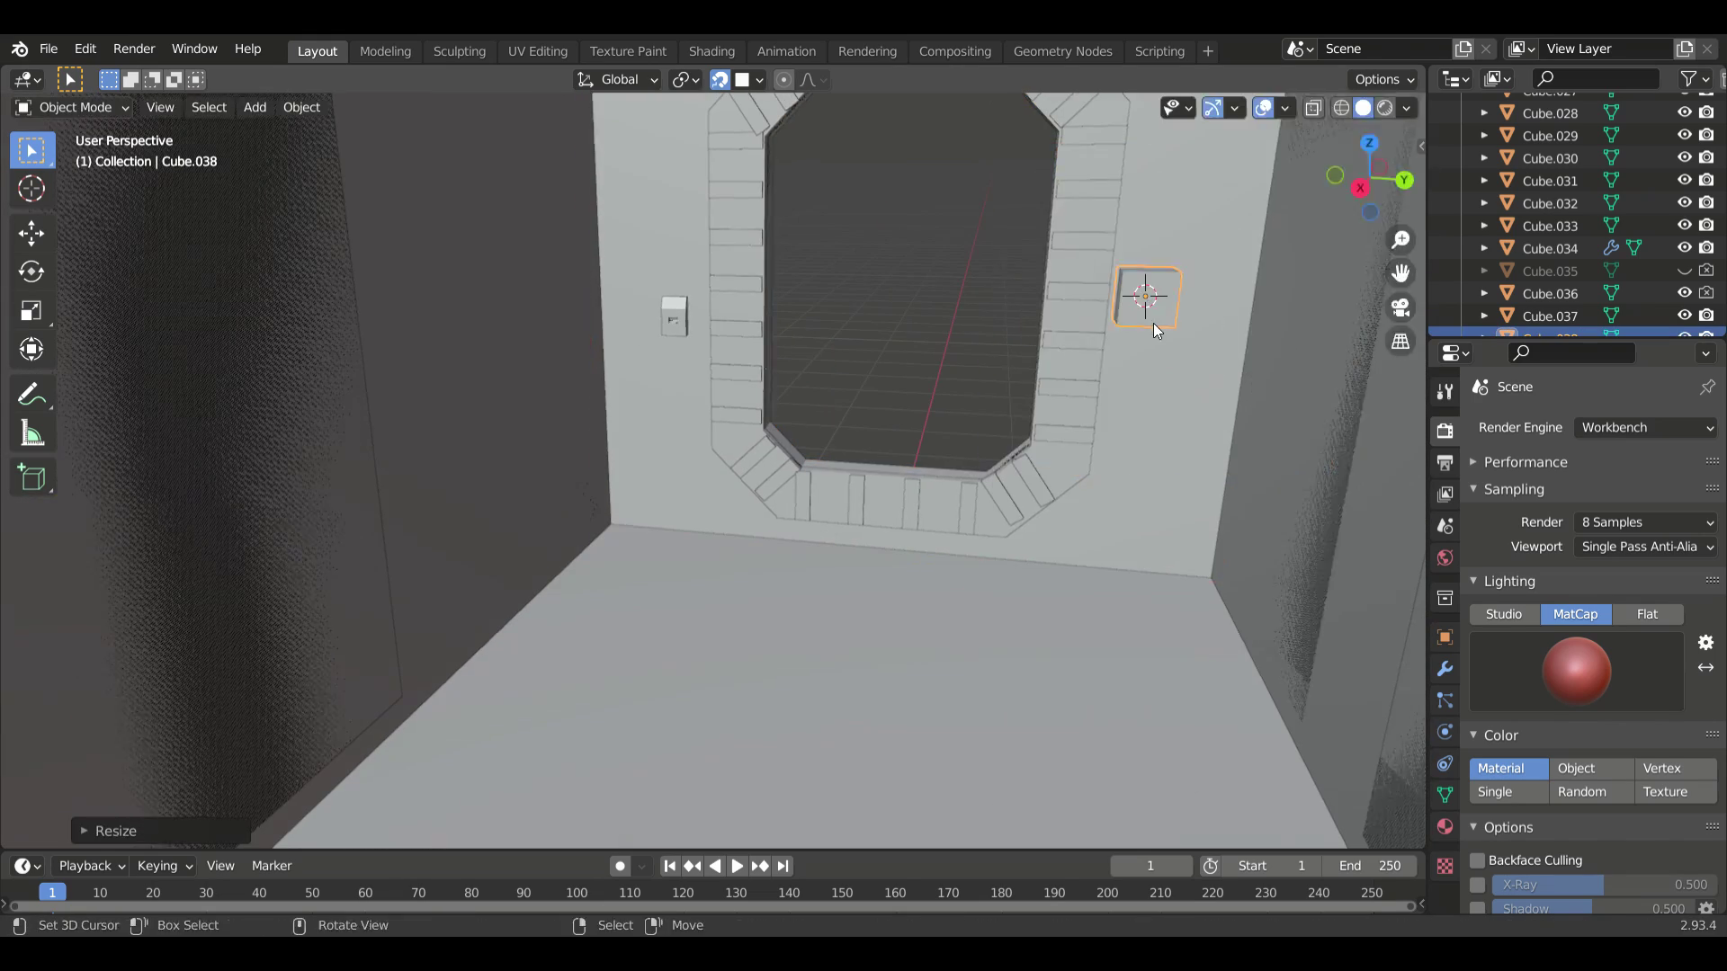
pyautogui.moveTo(1153, 322)
pyautogui.mouseDown(button='middle')
pyautogui.moveTo(1327, 414)
pyautogui.moveTo(1319, 273)
pyautogui.moveTo(1261, 237)
pyautogui.mouseUp(button='middle')
# - Add a second cube, squash it into a beam, and isolate it with the box
pyautogui.hotkey('shift', 'a')
pyautogui.click(1341, 262)
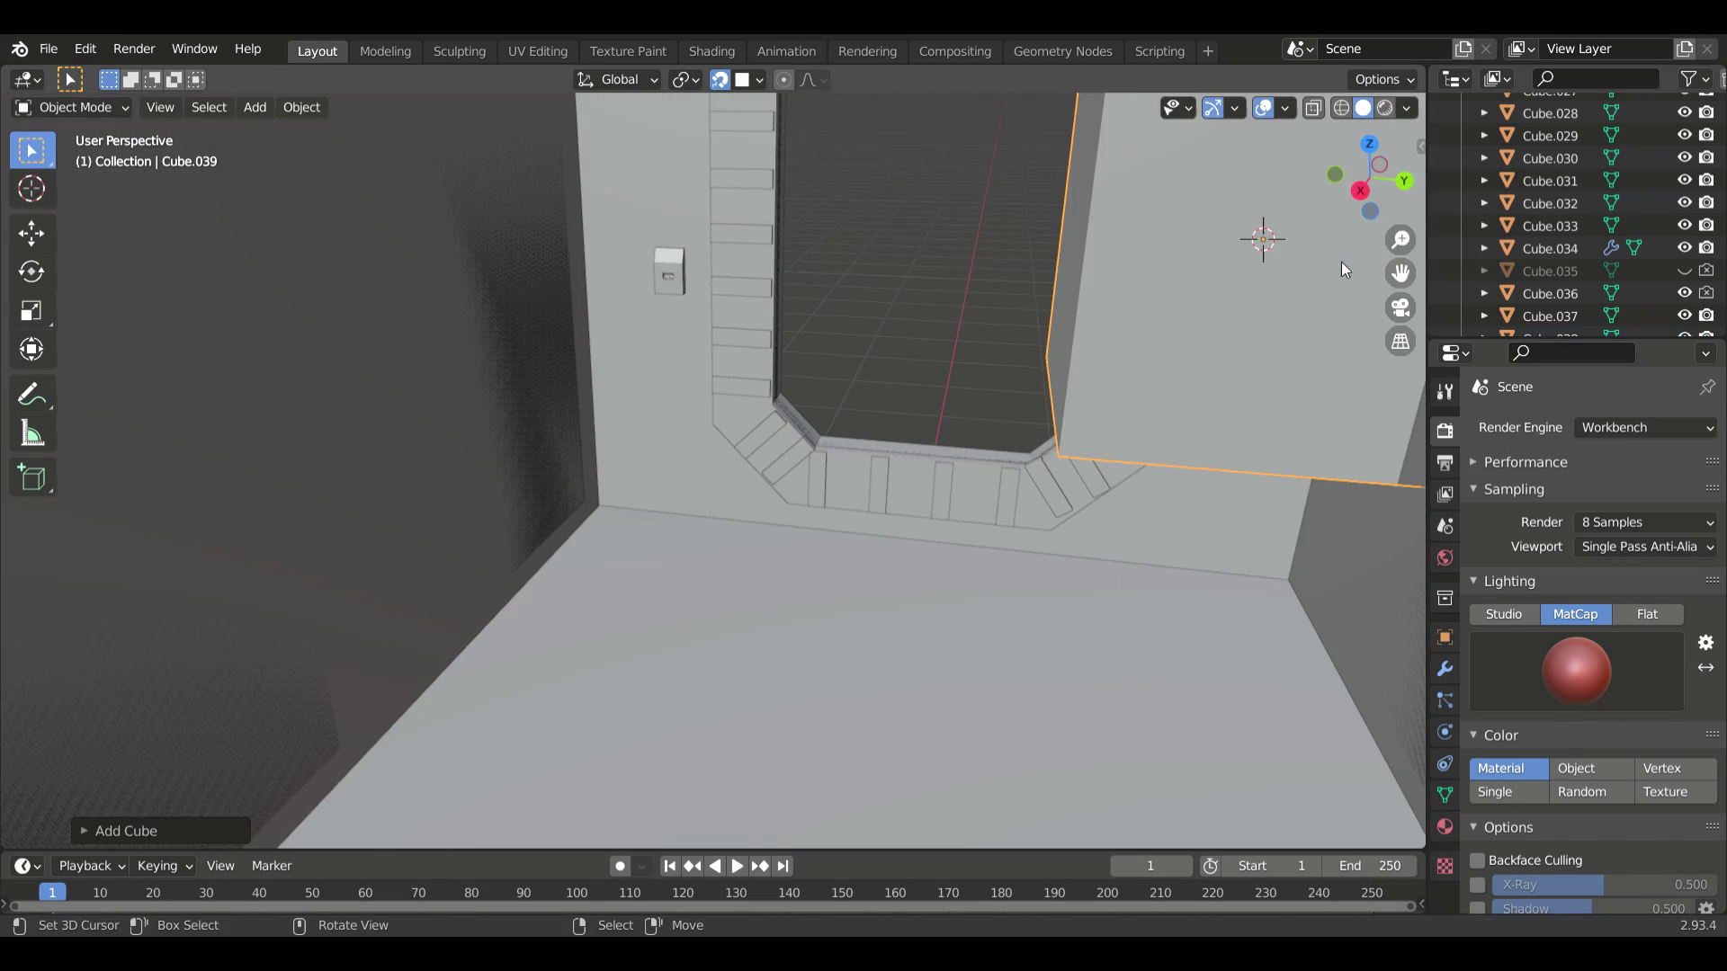
pyautogui.press('s')
pyautogui.click(1132, 385)
pyautogui.moveTo(1131, 385)
pyautogui.mouseDown(button='middle')
pyautogui.moveTo(1055, 380)
pyautogui.moveTo(892, 536)
pyautogui.mouseUp(button='middle')
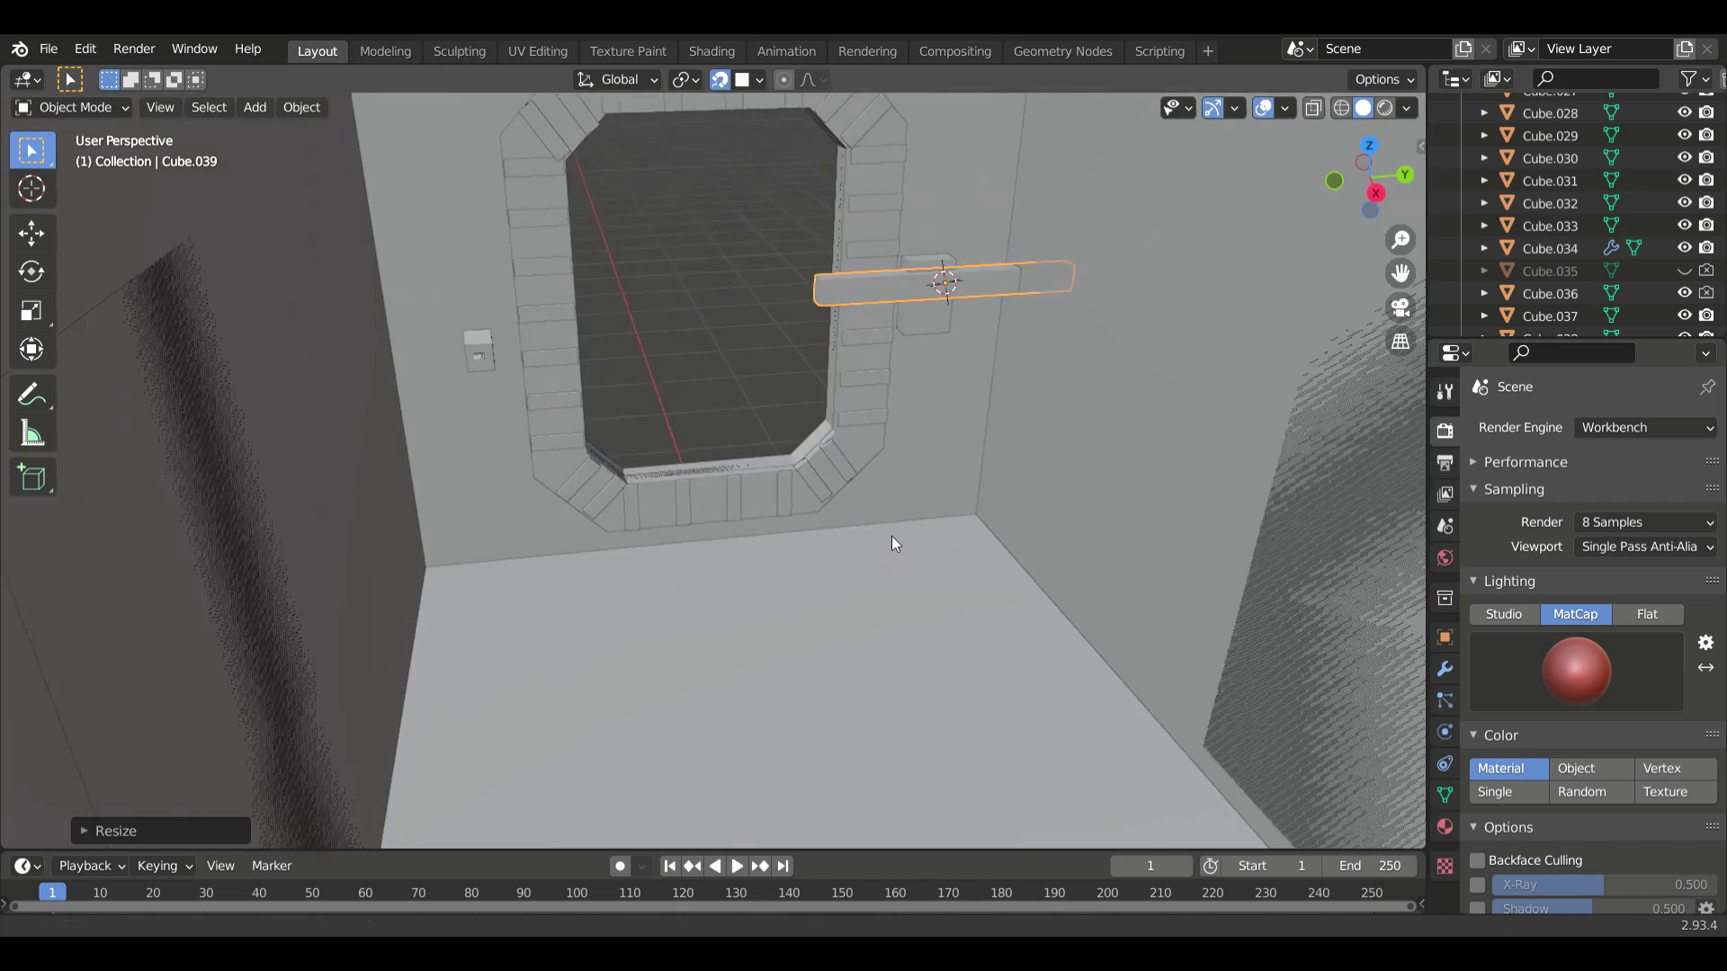
pyautogui.keyDown('shift'); pyautogui.click(883, 261); pyautogui.keyUp('shift')
pyautogui.press('KP_Divide')
pyautogui.click(836, 485)
# - Scale the beam down into a small block
pyautogui.press('s')
pyautogui.click(812, 545)
pyautogui.press('s')
pyautogui.click(851, 482)
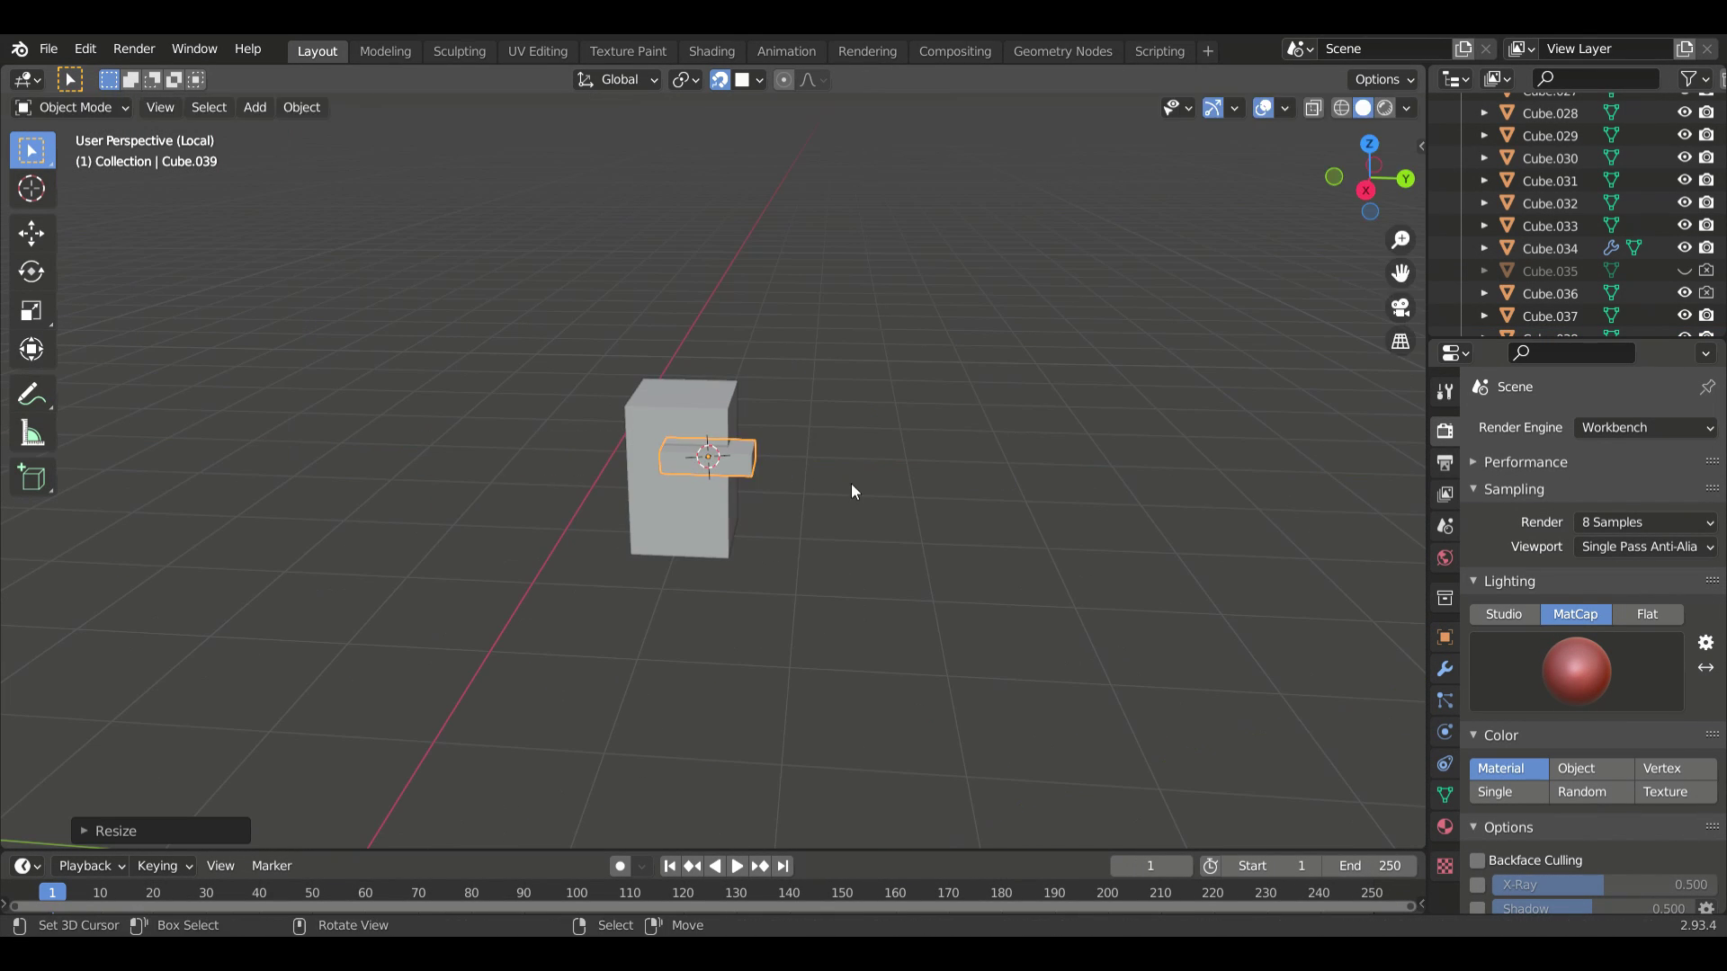
pyautogui.click(780, 464)
pyautogui.scroll(5, 968, 536)
pyautogui.scroll(1, 970, 492)
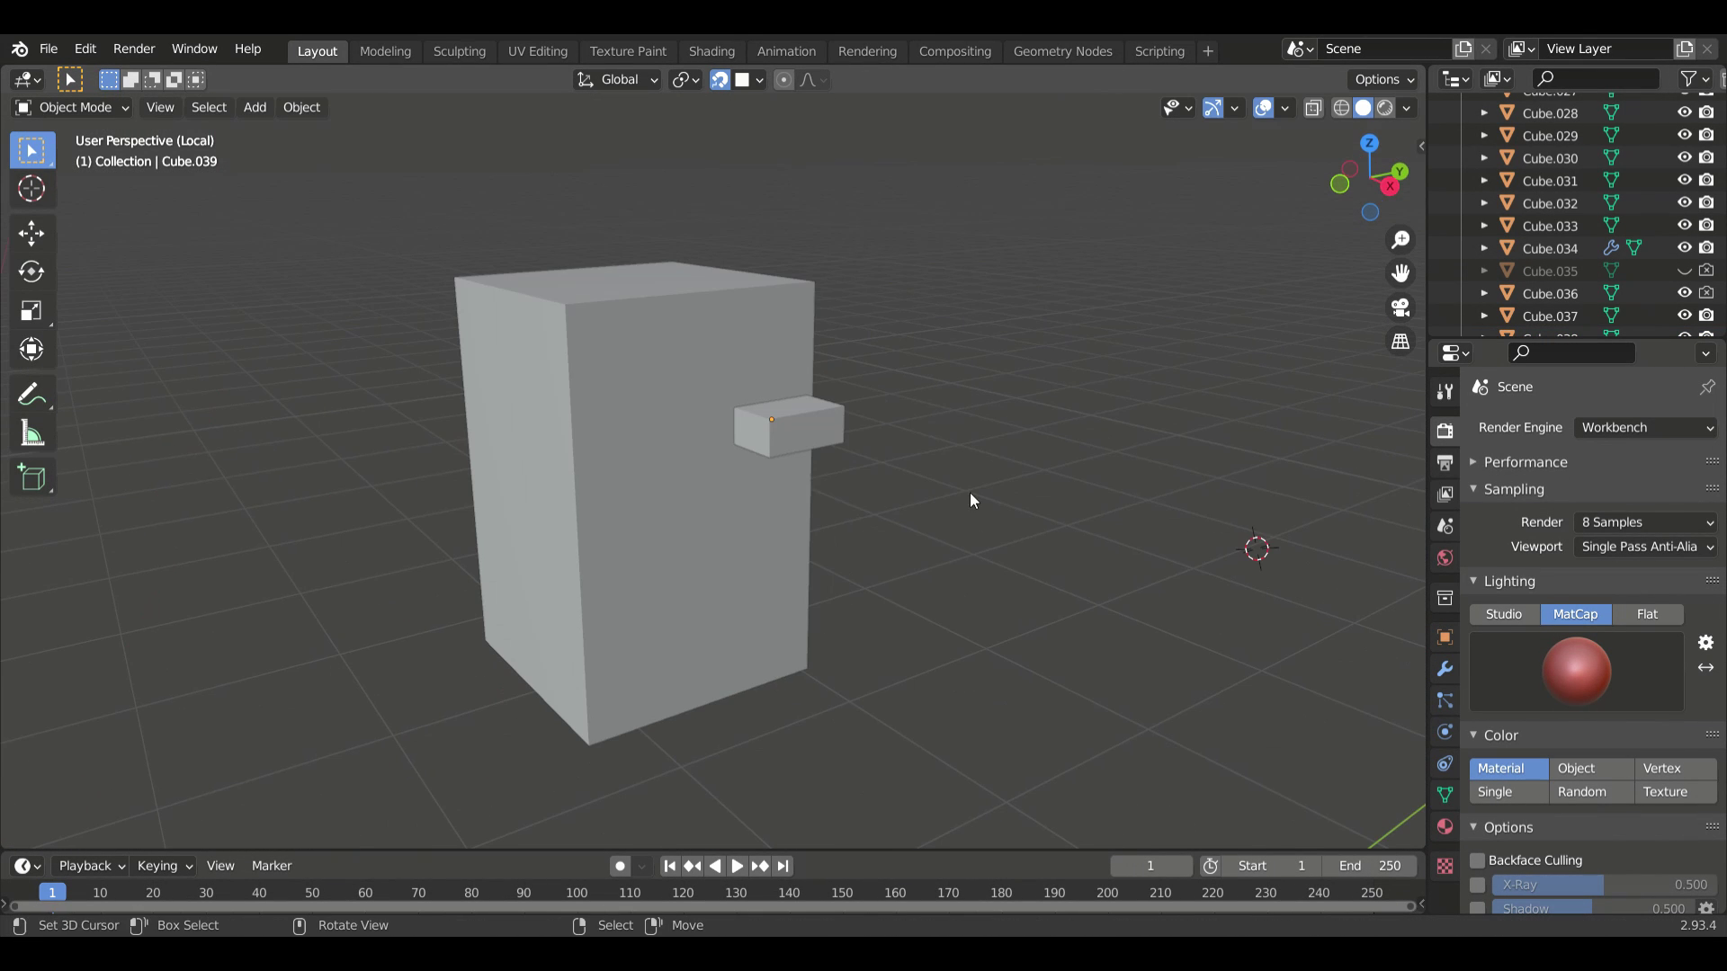
# - Flatten the small block along Z
pyautogui.press('s')
pyautogui.click(817, 443)
pyautogui.press('s')
pyautogui.press('z')
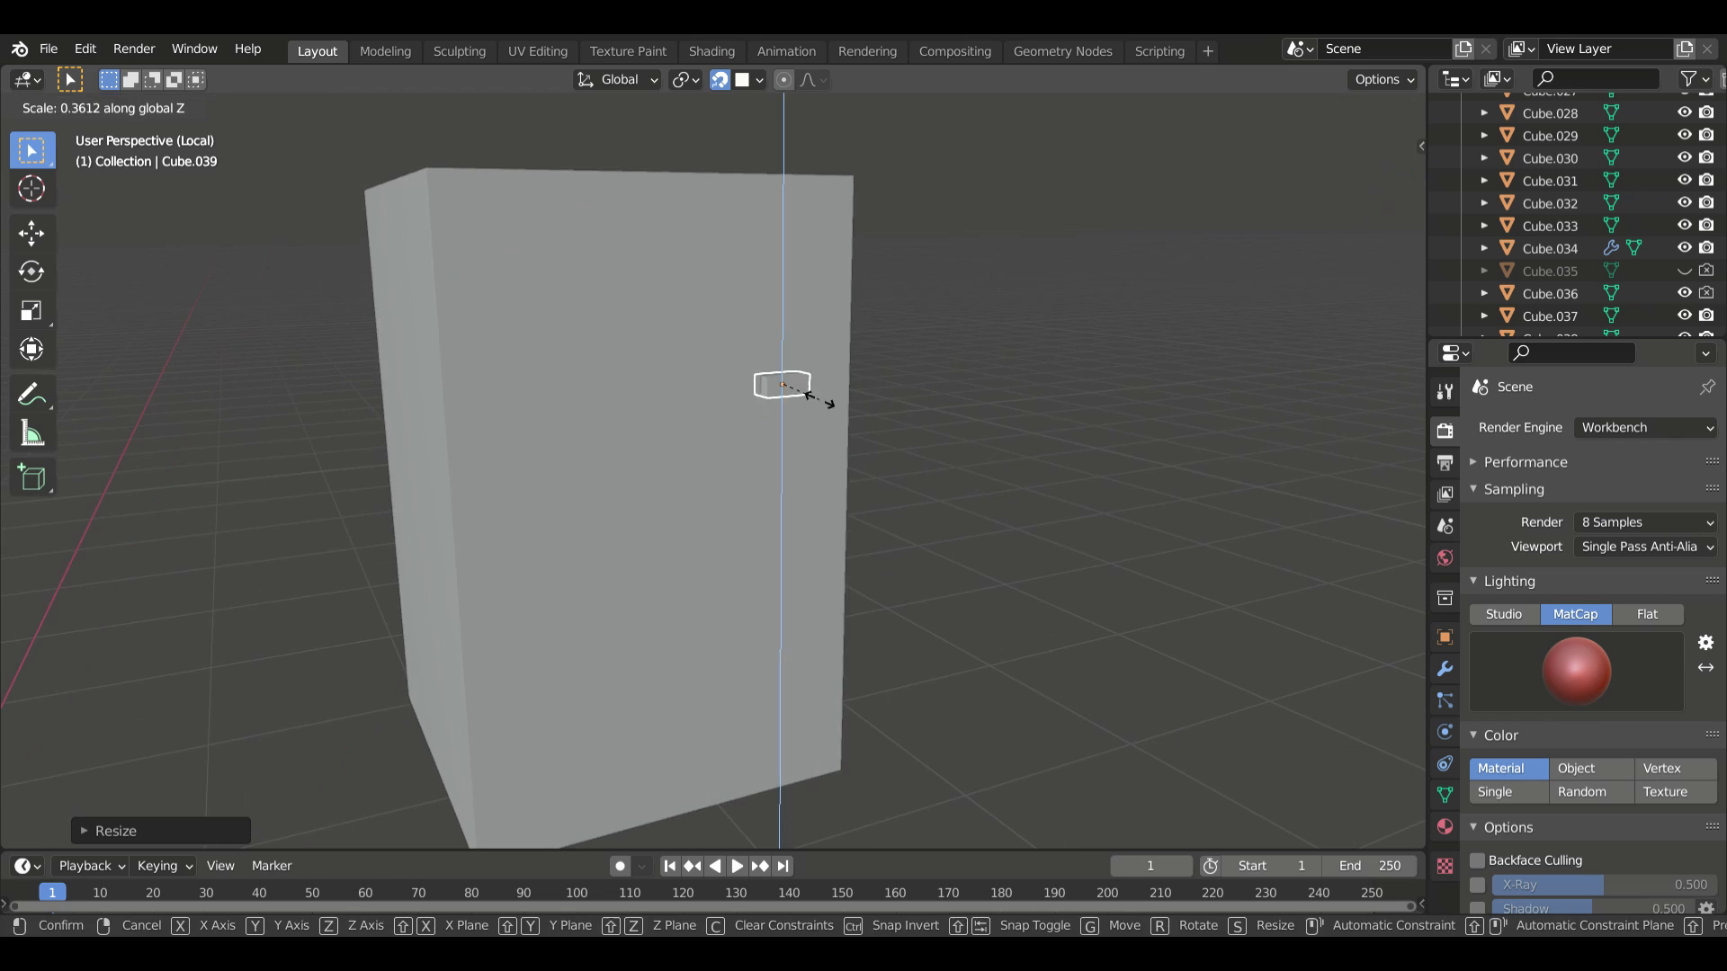
pyautogui.click(822, 401)
pyautogui.moveTo(821, 401)
pyautogui.mouseDown(button='middle')
pyautogui.moveTo(796, 417)
pyautogui.moveTo(705, 255)
pyautogui.mouseUp(button='middle')
# - Bevel the block's vertical edges to round its corners
pyautogui.press('Tab')
pyautogui.hotkey('ctrl', 'b')
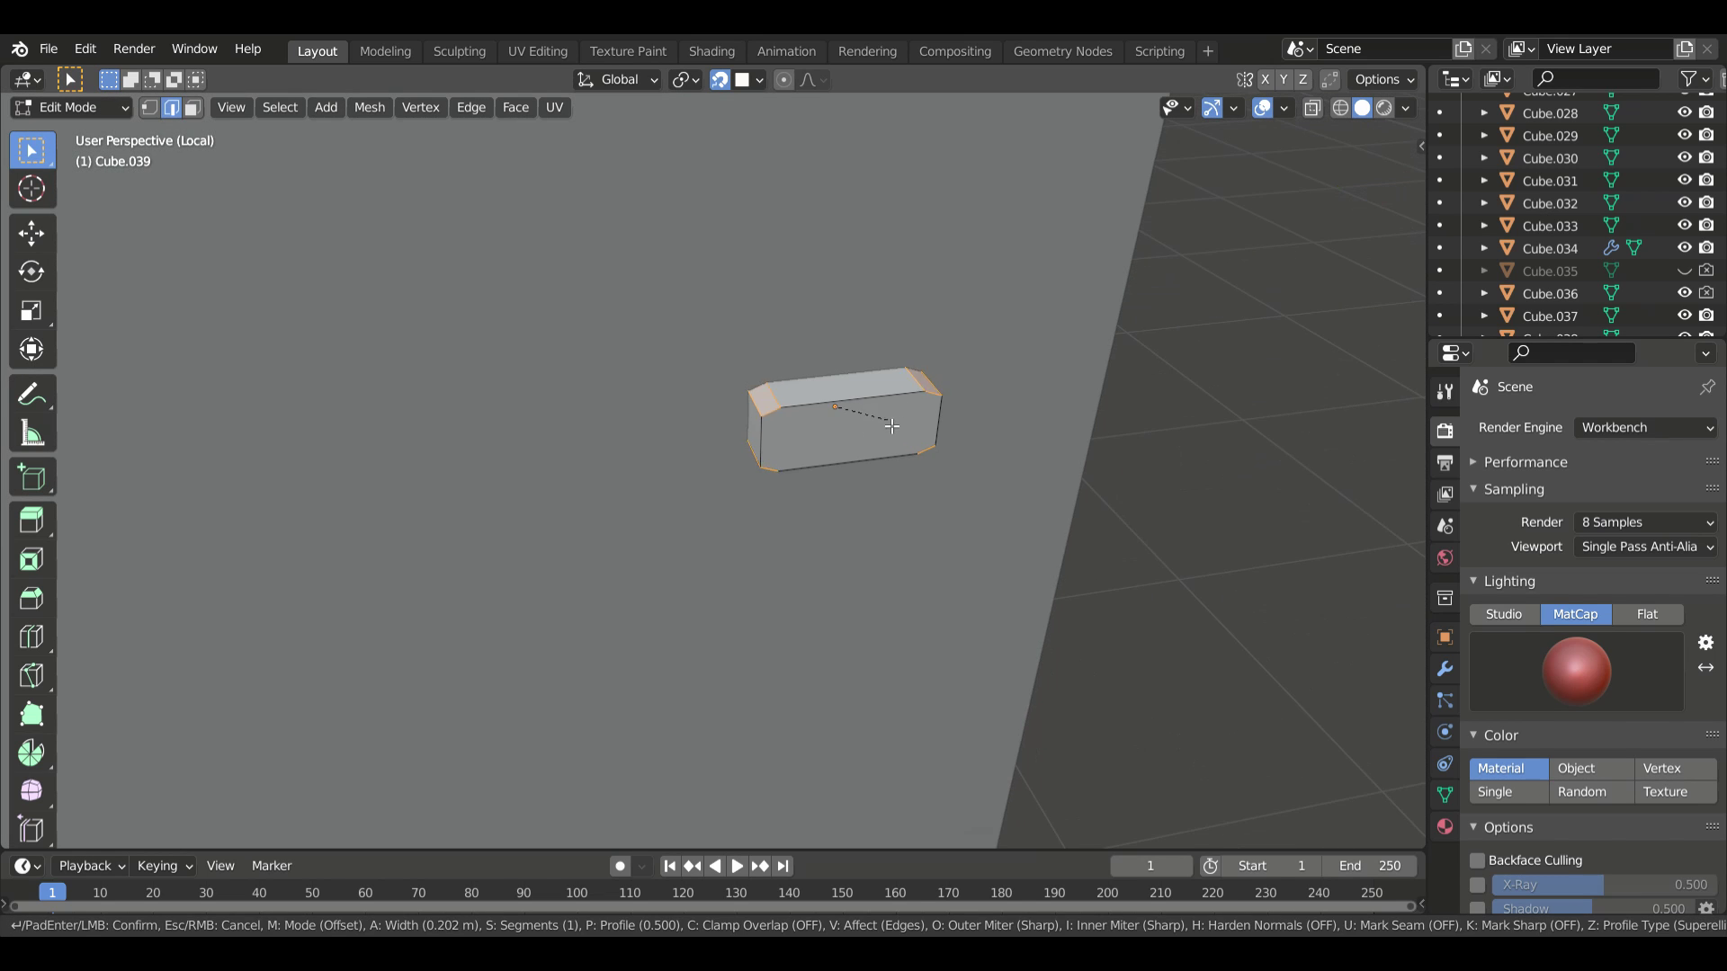
pyautogui.press('Tab')
# - Make the small rounded block Cube.039 glow green under rendered lighting
pyautogui.keyDown('ctrl'); pyautogui.scroll(-10, 1518, 645); pyautogui.keyUp('ctrl')
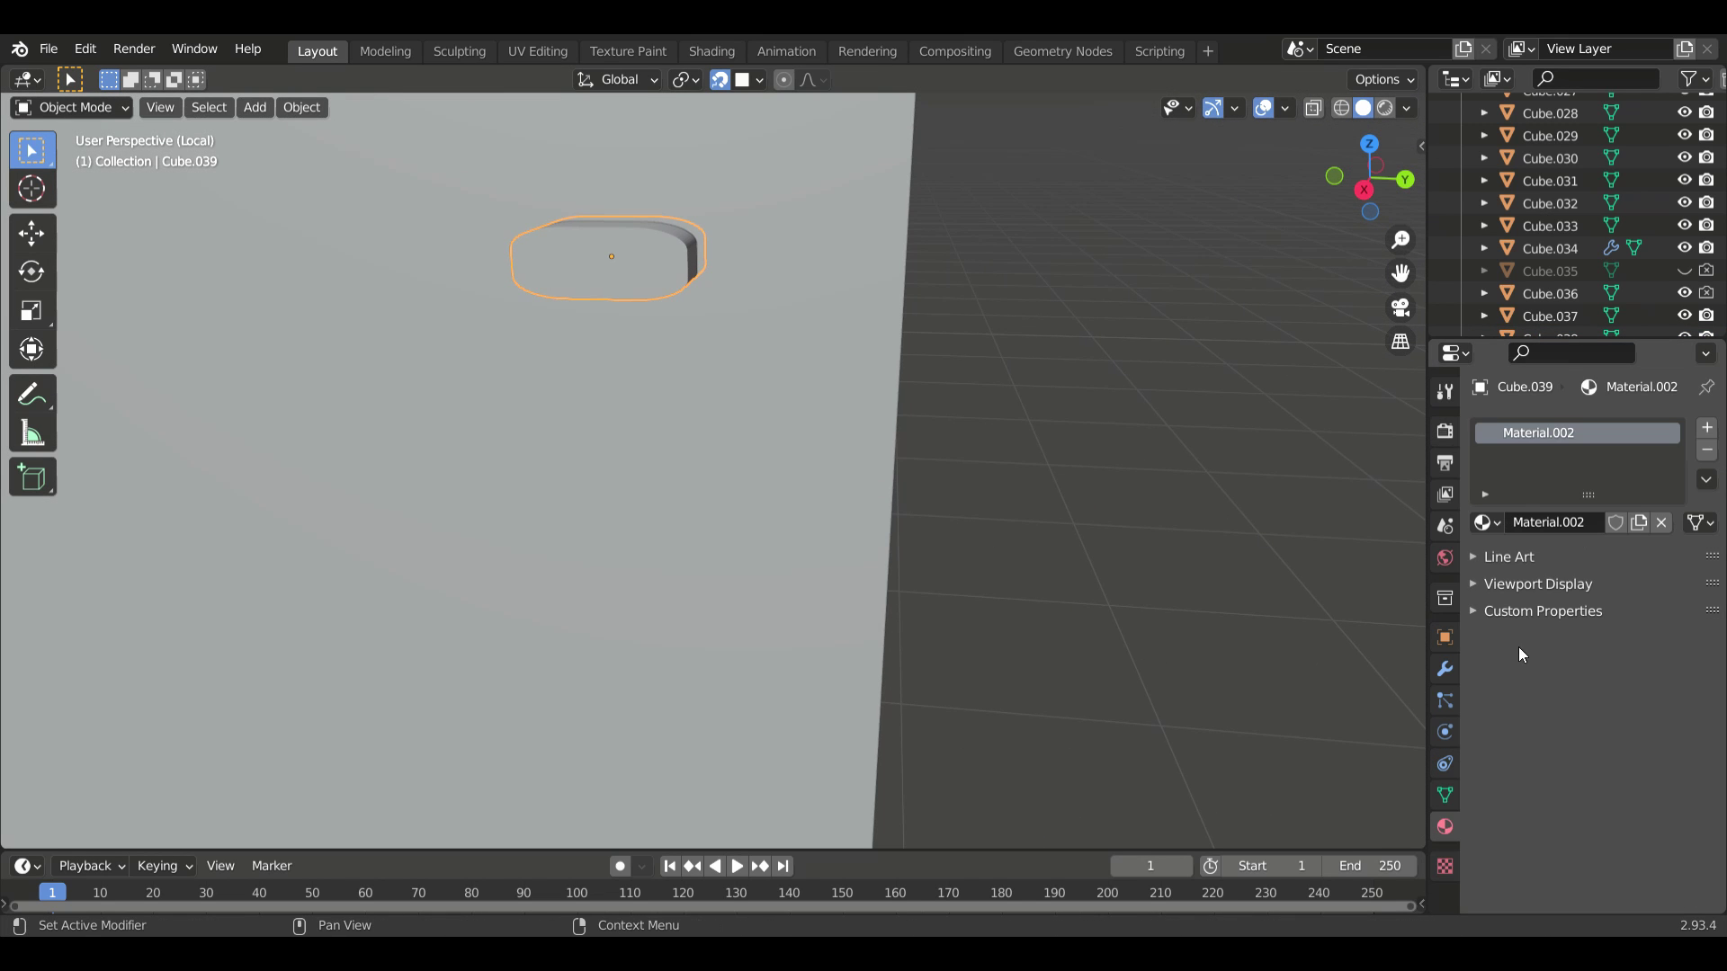
pyautogui.click(1475, 625)
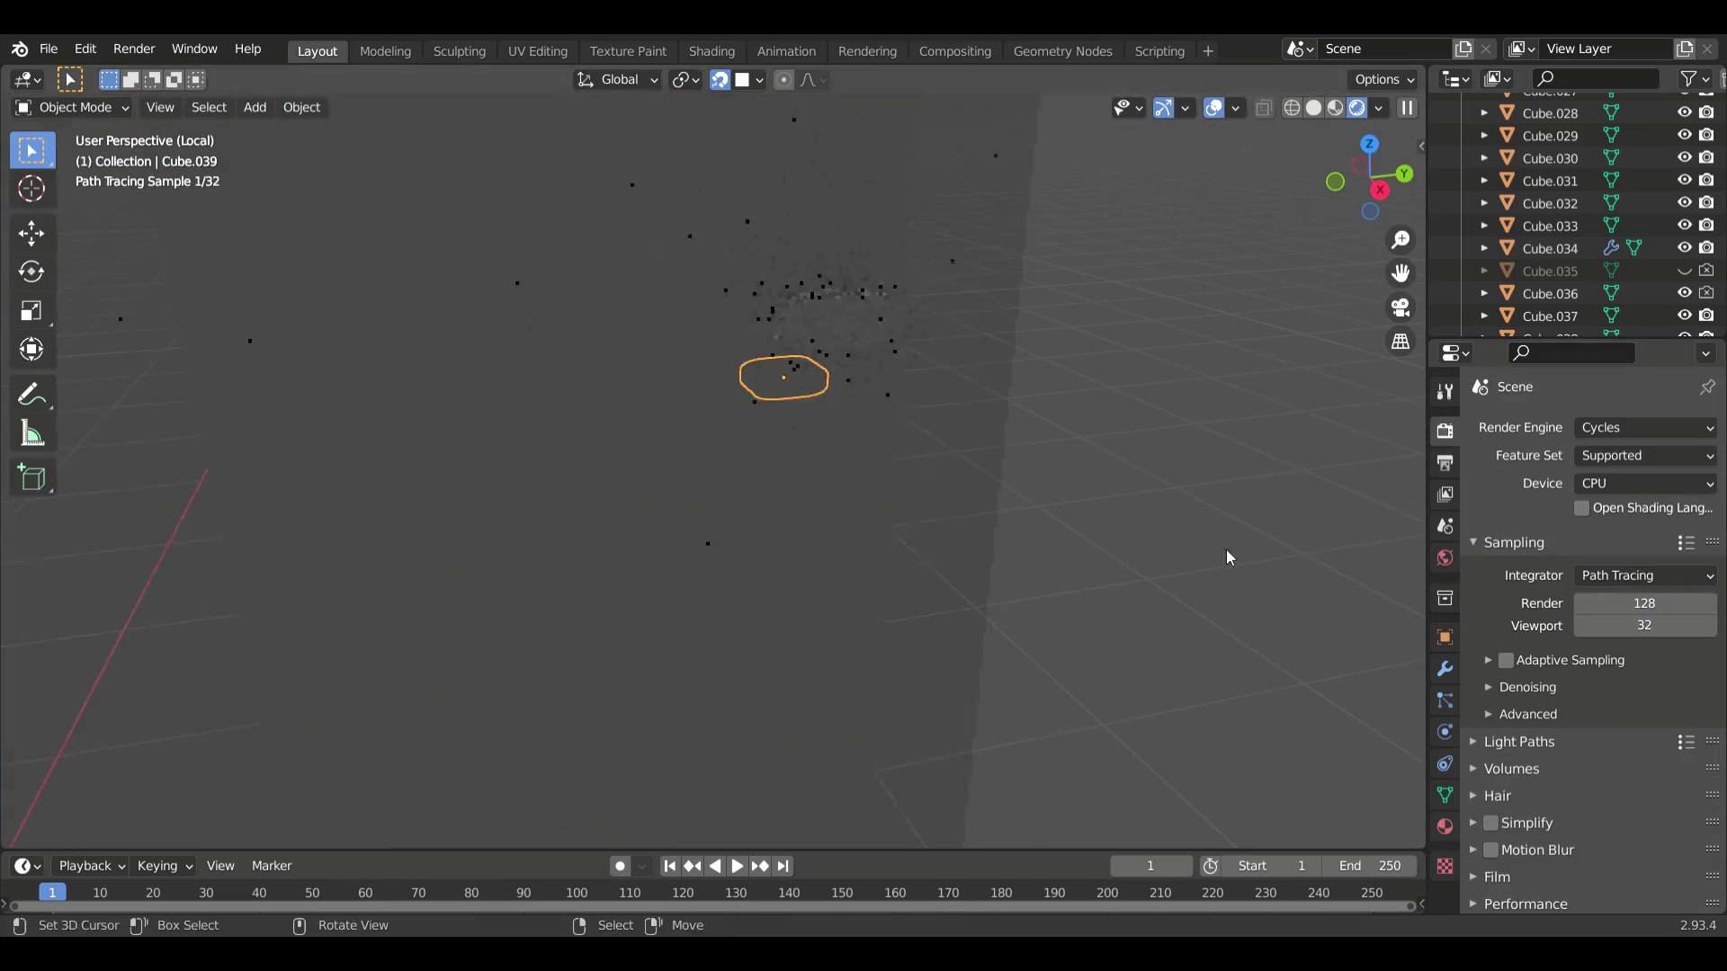
pyautogui.scroll(-10, 1524, 563)
pyautogui.click(1640, 670)
pyautogui.scroll(3, 856, 439)
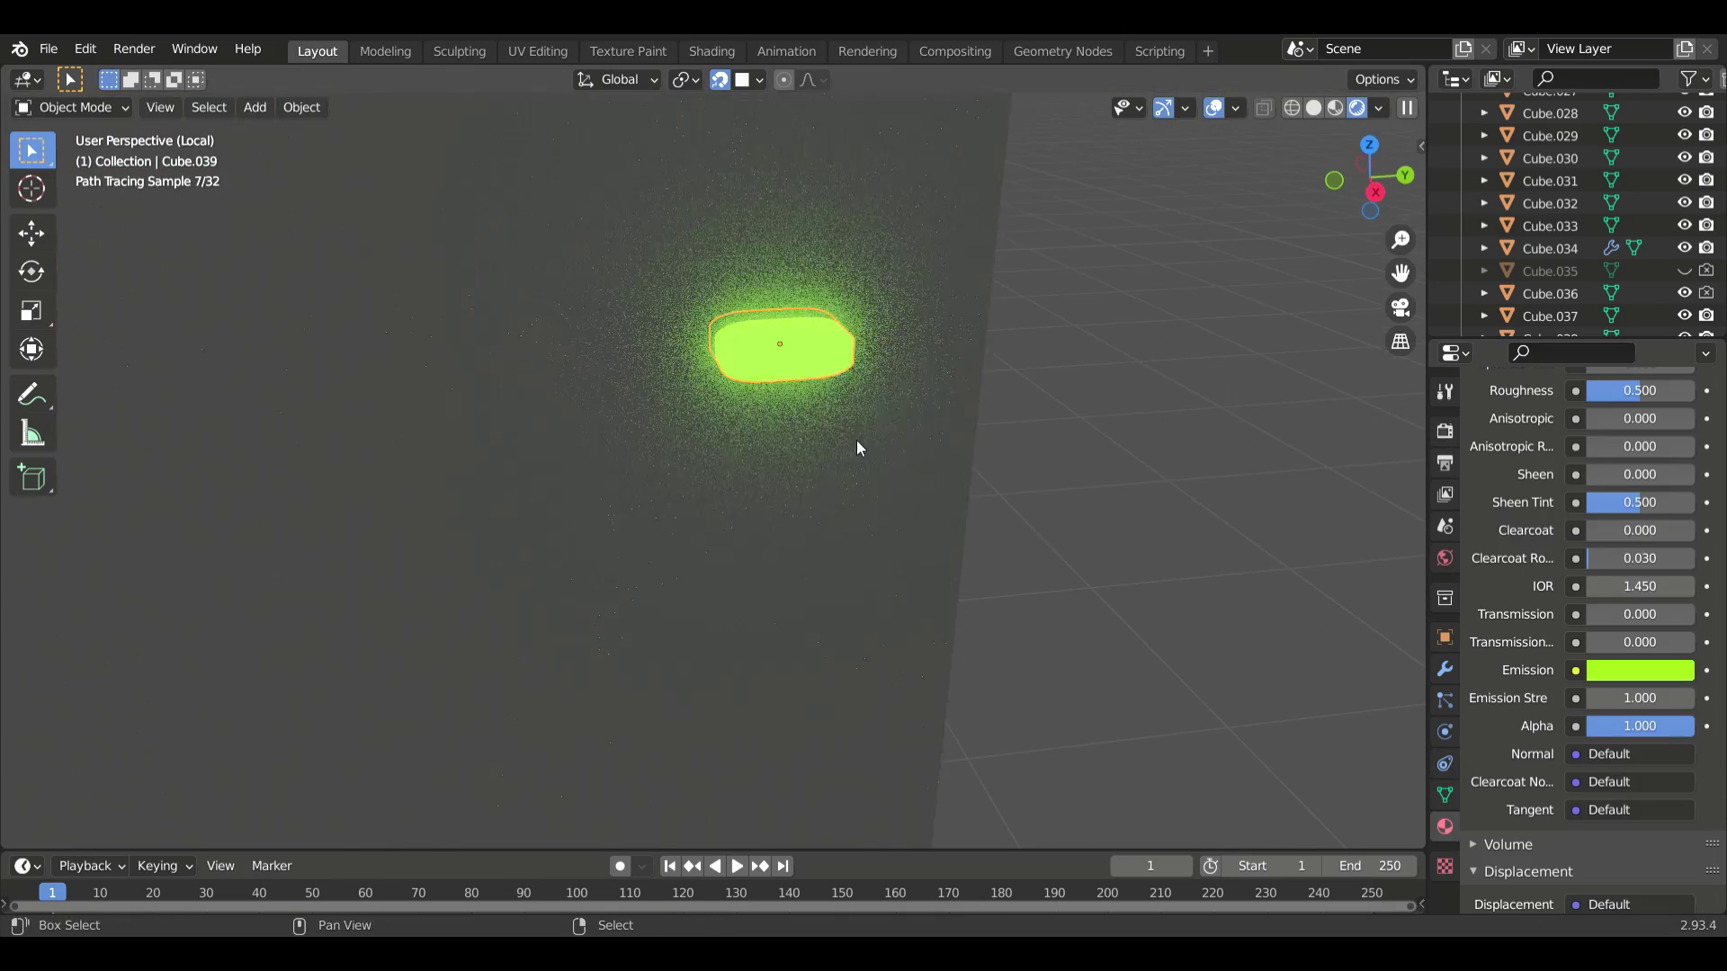
# - Duplicate the block along X and make the copy, Cube.040, glow red
pyautogui.hotkey('shift', 'd')
pyautogui.press('x')
pyautogui.click(971, 409)
pyautogui.scroll(-10, 1552, 496)
pyautogui.click(1635, 599)
pyautogui.click(1673, 360)
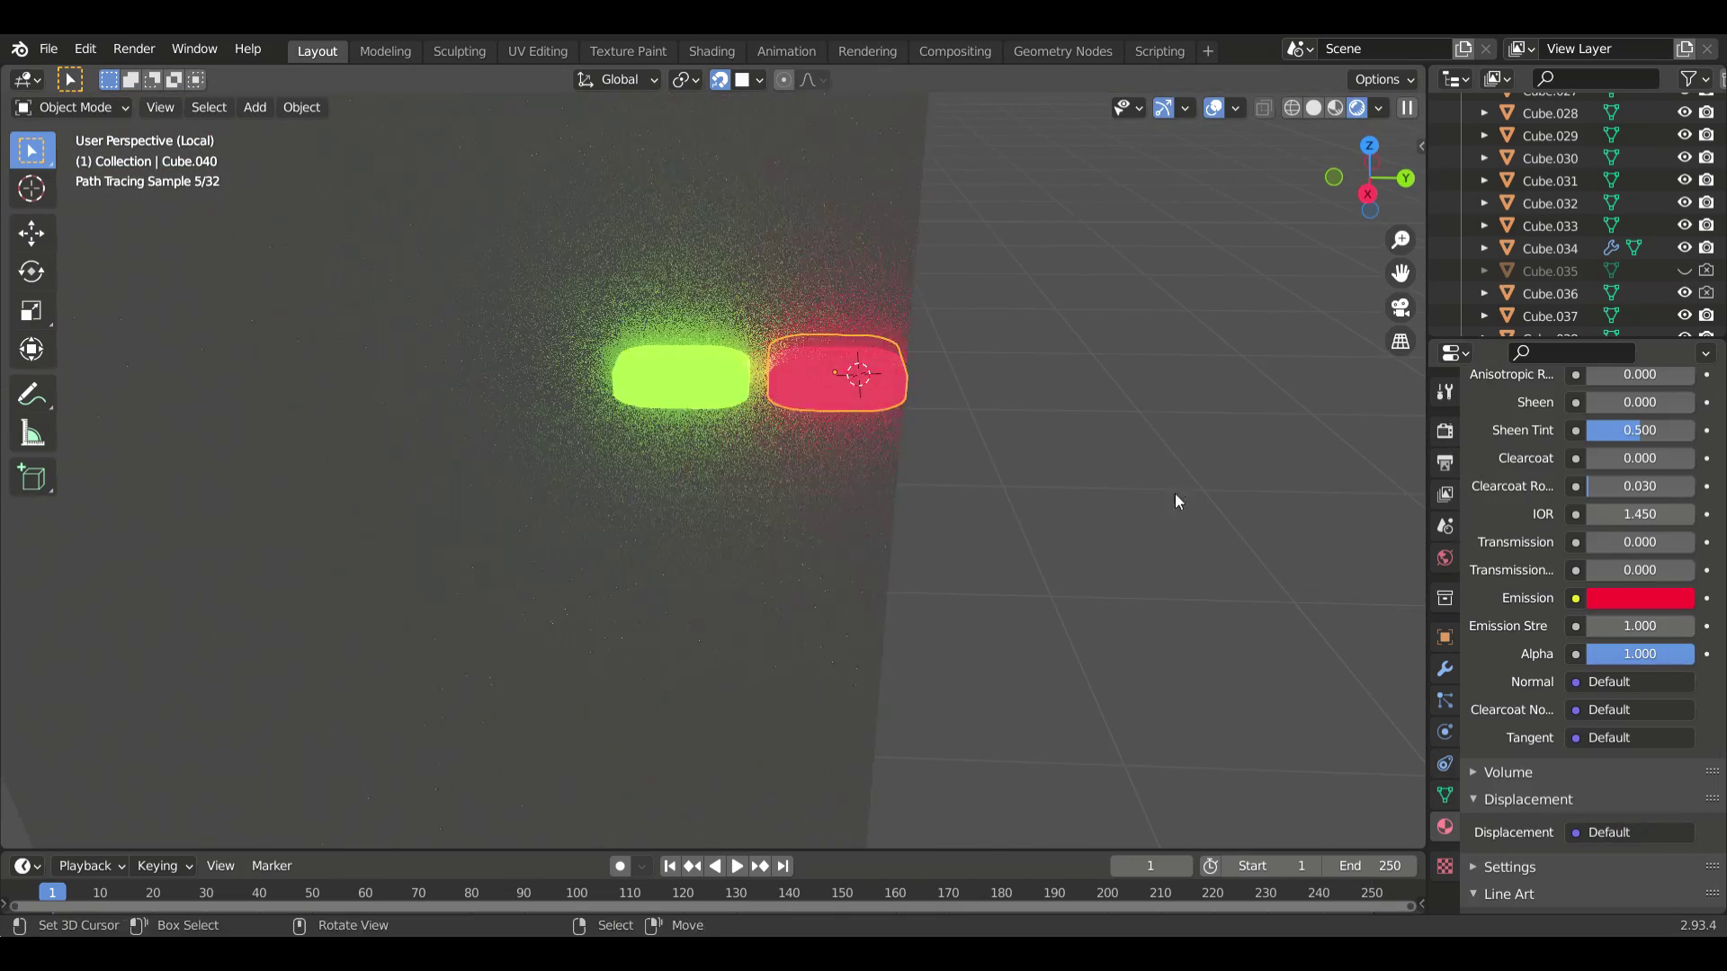
pyautogui.scroll(-5, 1001, 531)
# - Leave local view, then isolate the wall box Cube.038 and enter Edit Mode
pyautogui.press('KP_Divide')
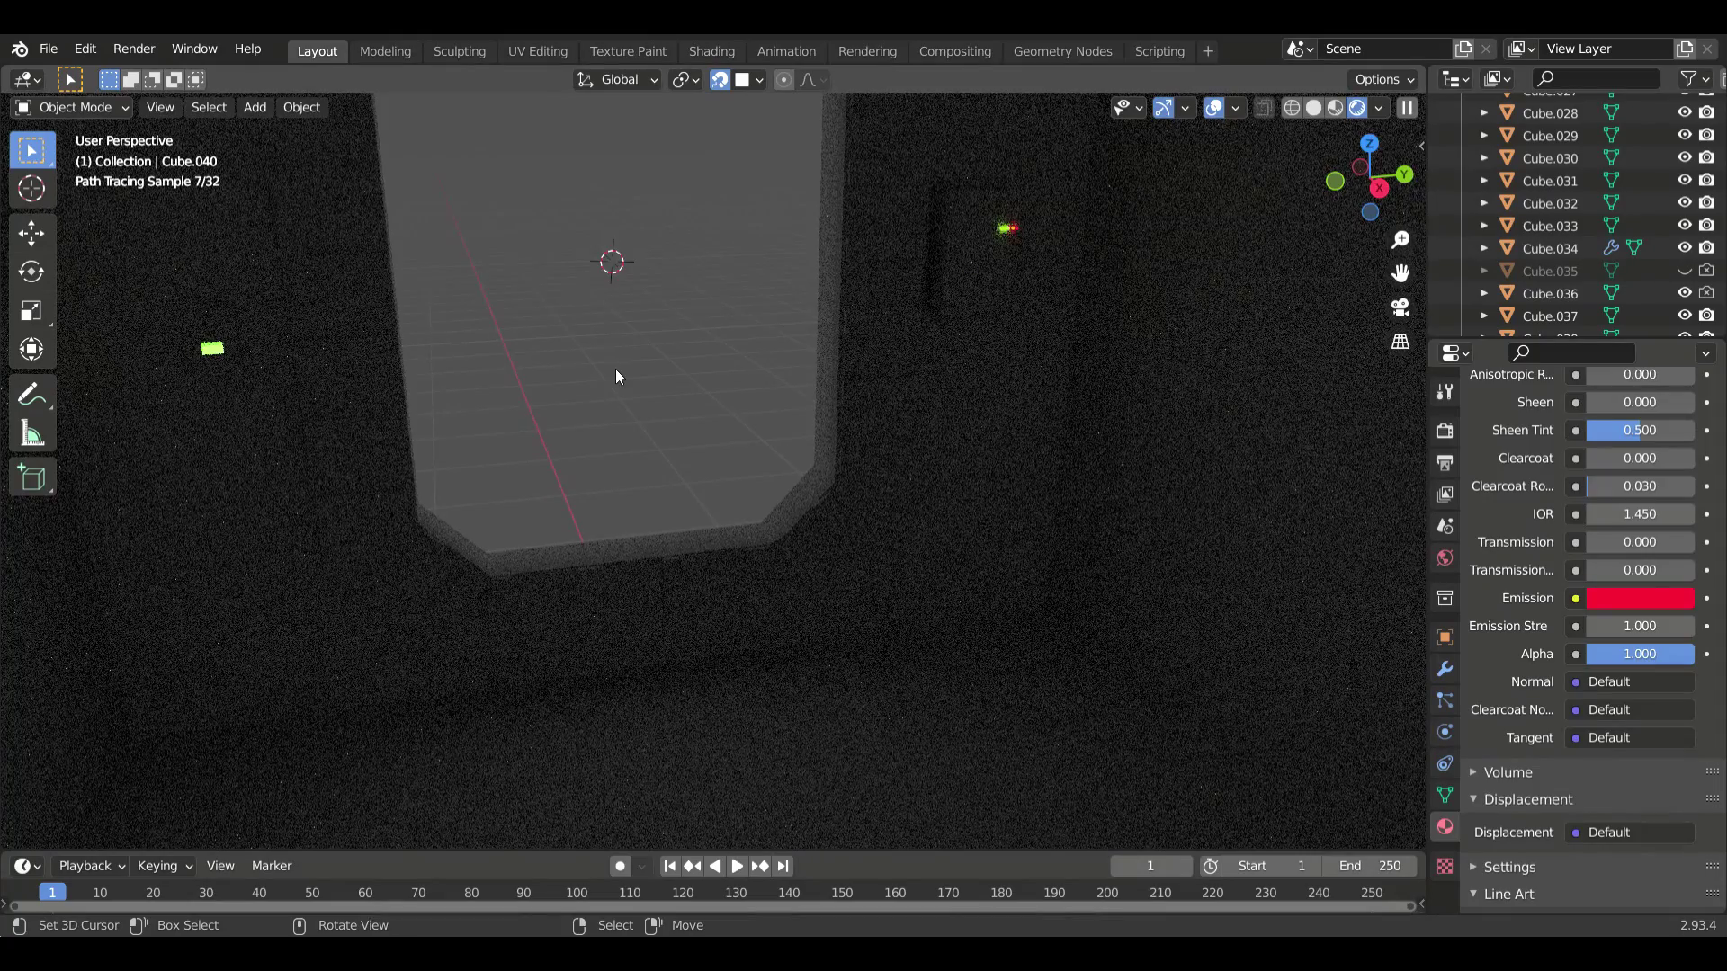
pyautogui.click(984, 270)
pyautogui.scroll(4, 1043, 261)
pyautogui.press('KP_Divide')
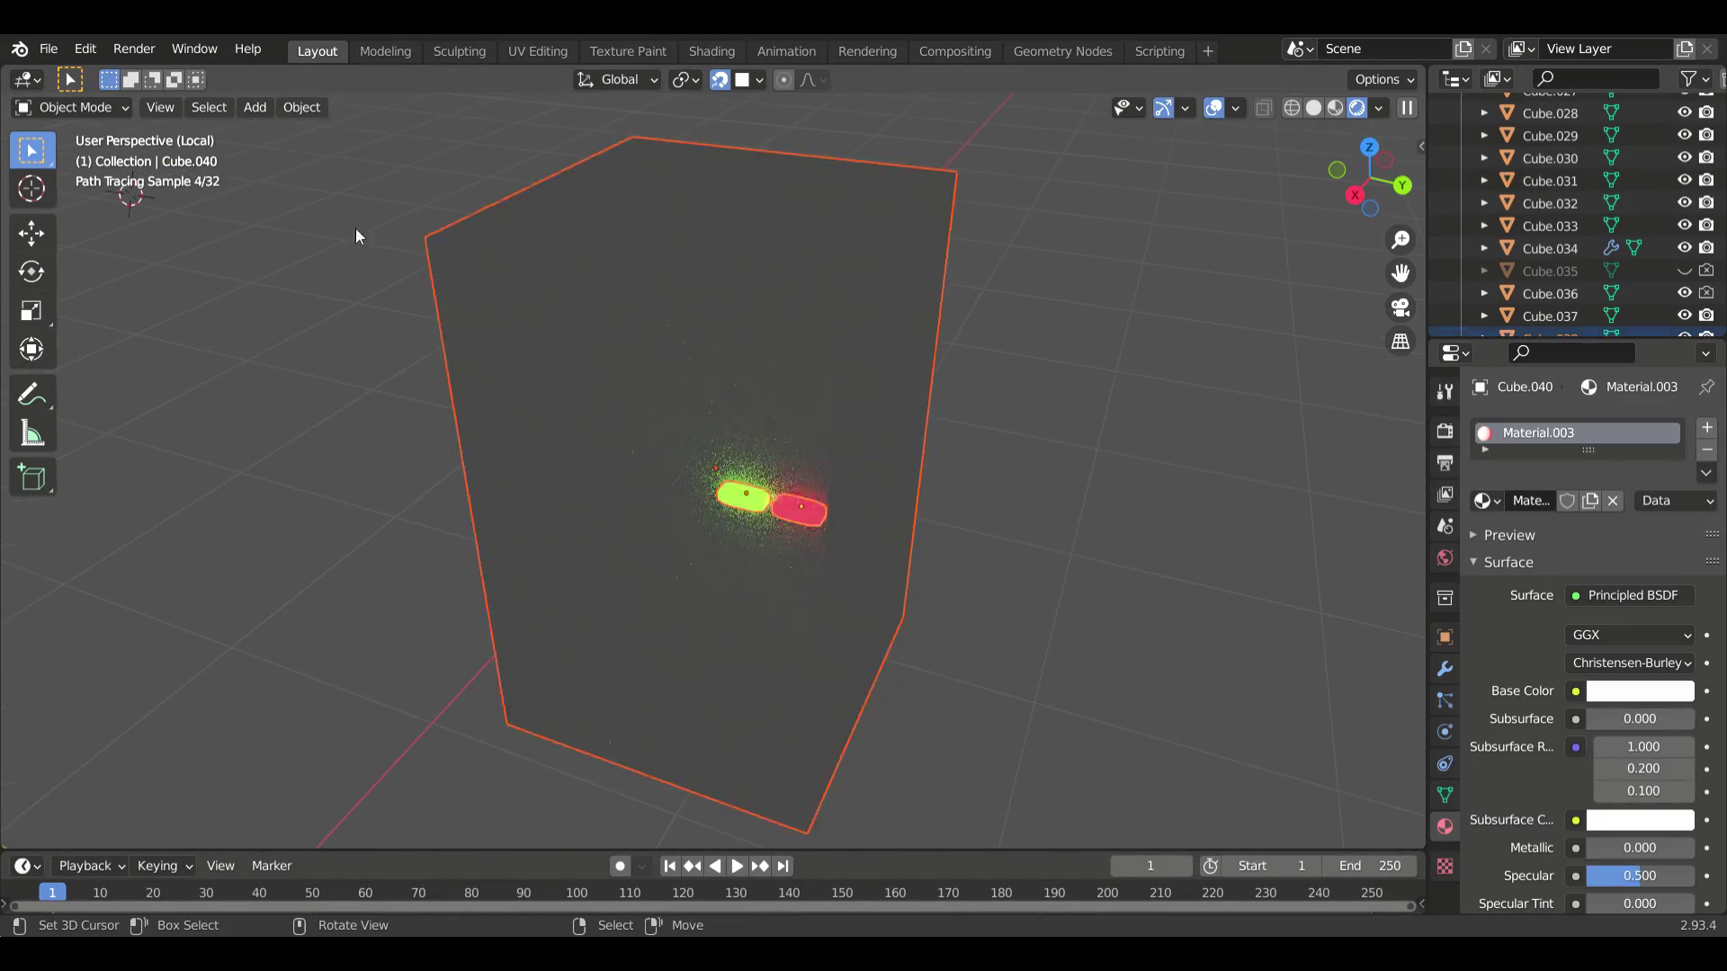
pyautogui.click(895, 258)
pyautogui.press('Tab')
# - Bevel the top edges of the tall wall box to round them off
pyautogui.click(551, 258)
pyautogui.keyDown('shift'); pyautogui.click(895, 297); pyautogui.keyUp('shift')
pyautogui.hotkey('ctrl', 'b')
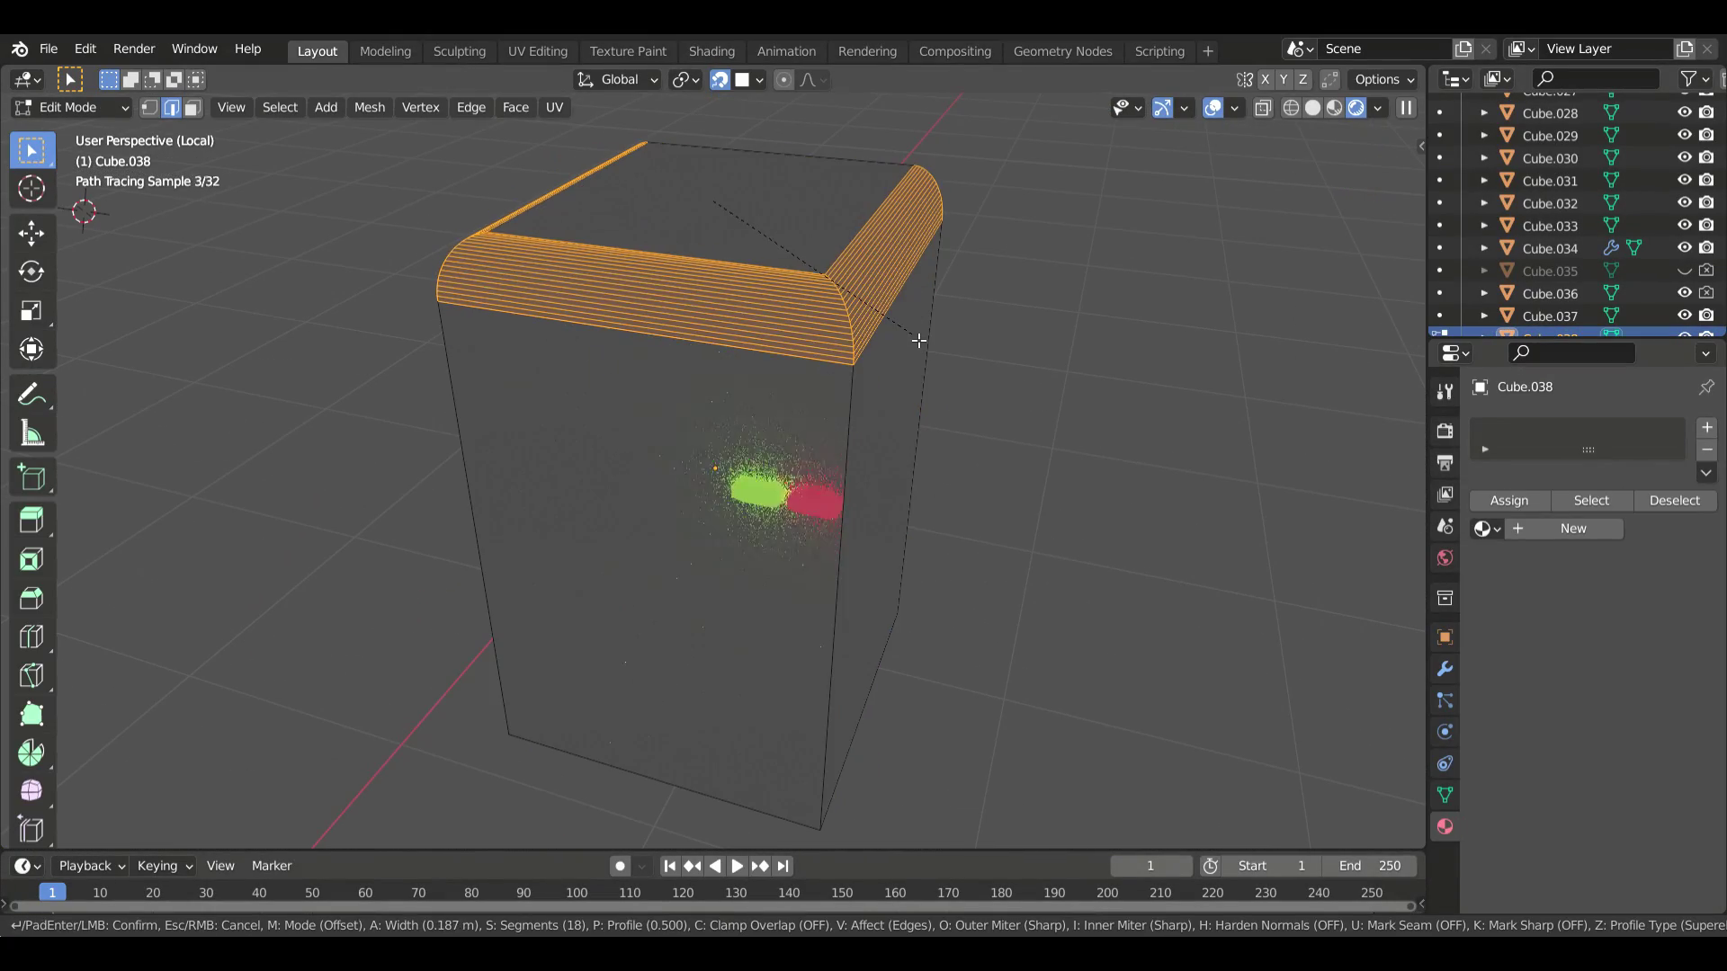
pyautogui.press('Tab')
# - Add six vertical loop cuts across the box and bevel them into narrow grooves
pyautogui.moveTo(1064, 367)
pyautogui.mouseDown(button='middle')
pyautogui.moveTo(1184, 271)
pyautogui.moveTo(1221, 369)
pyautogui.mouseUp(button='middle')
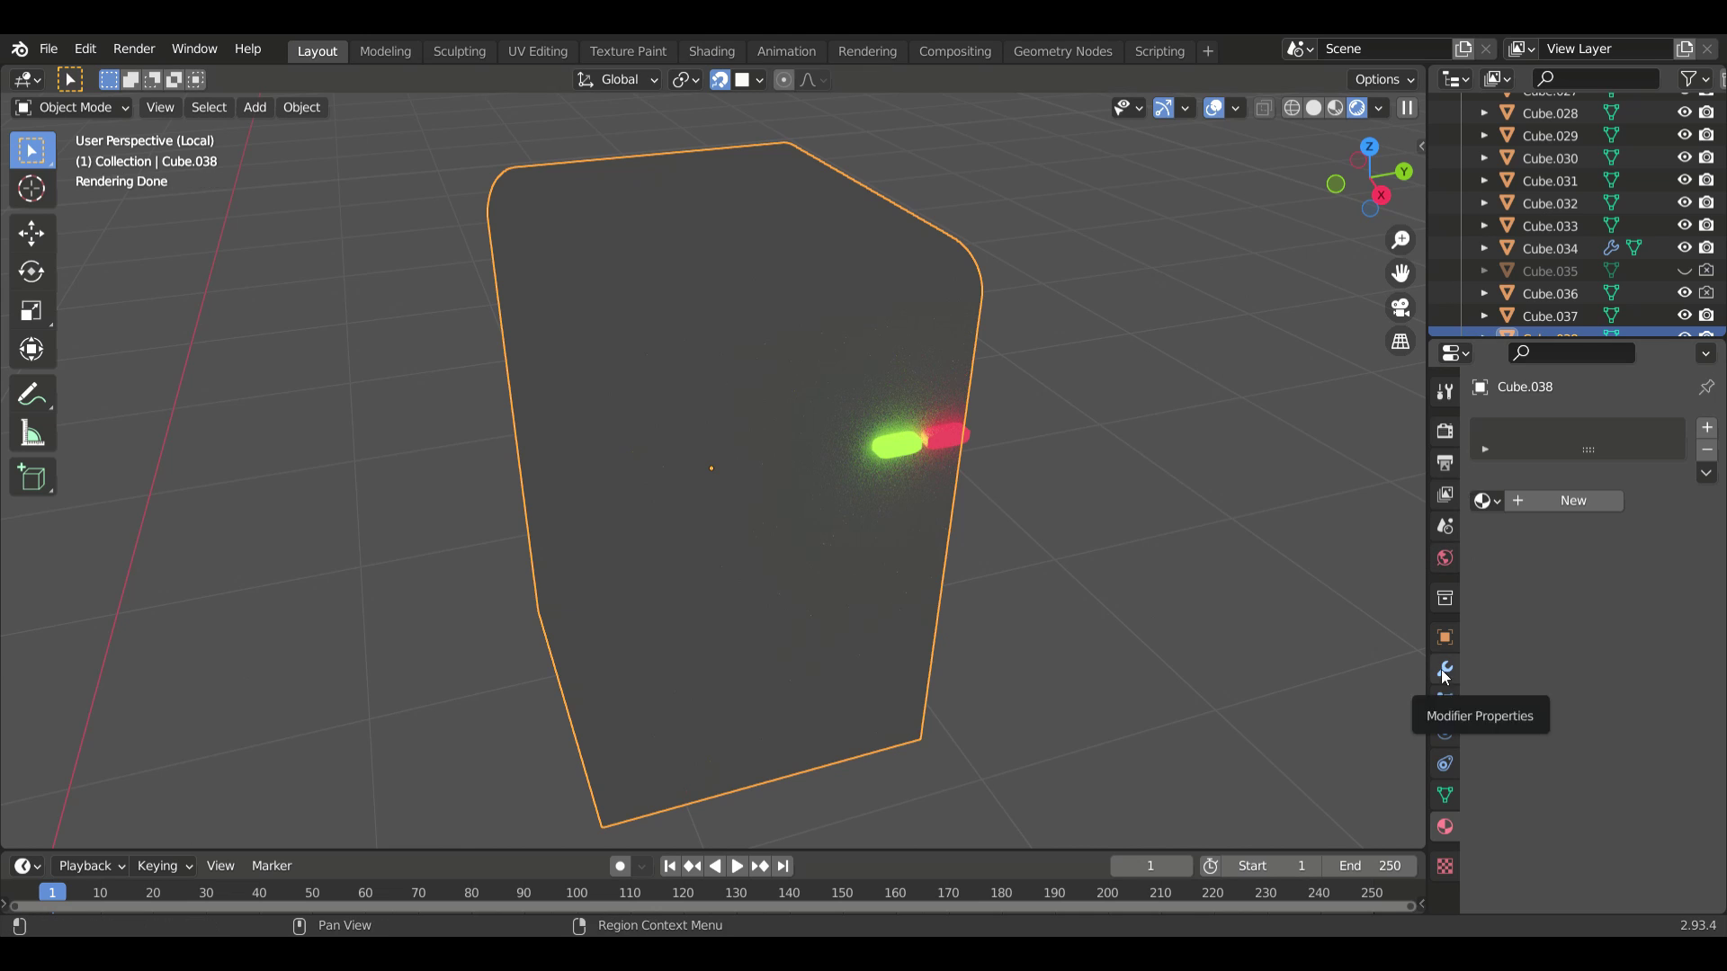
pyautogui.click(785, 267)
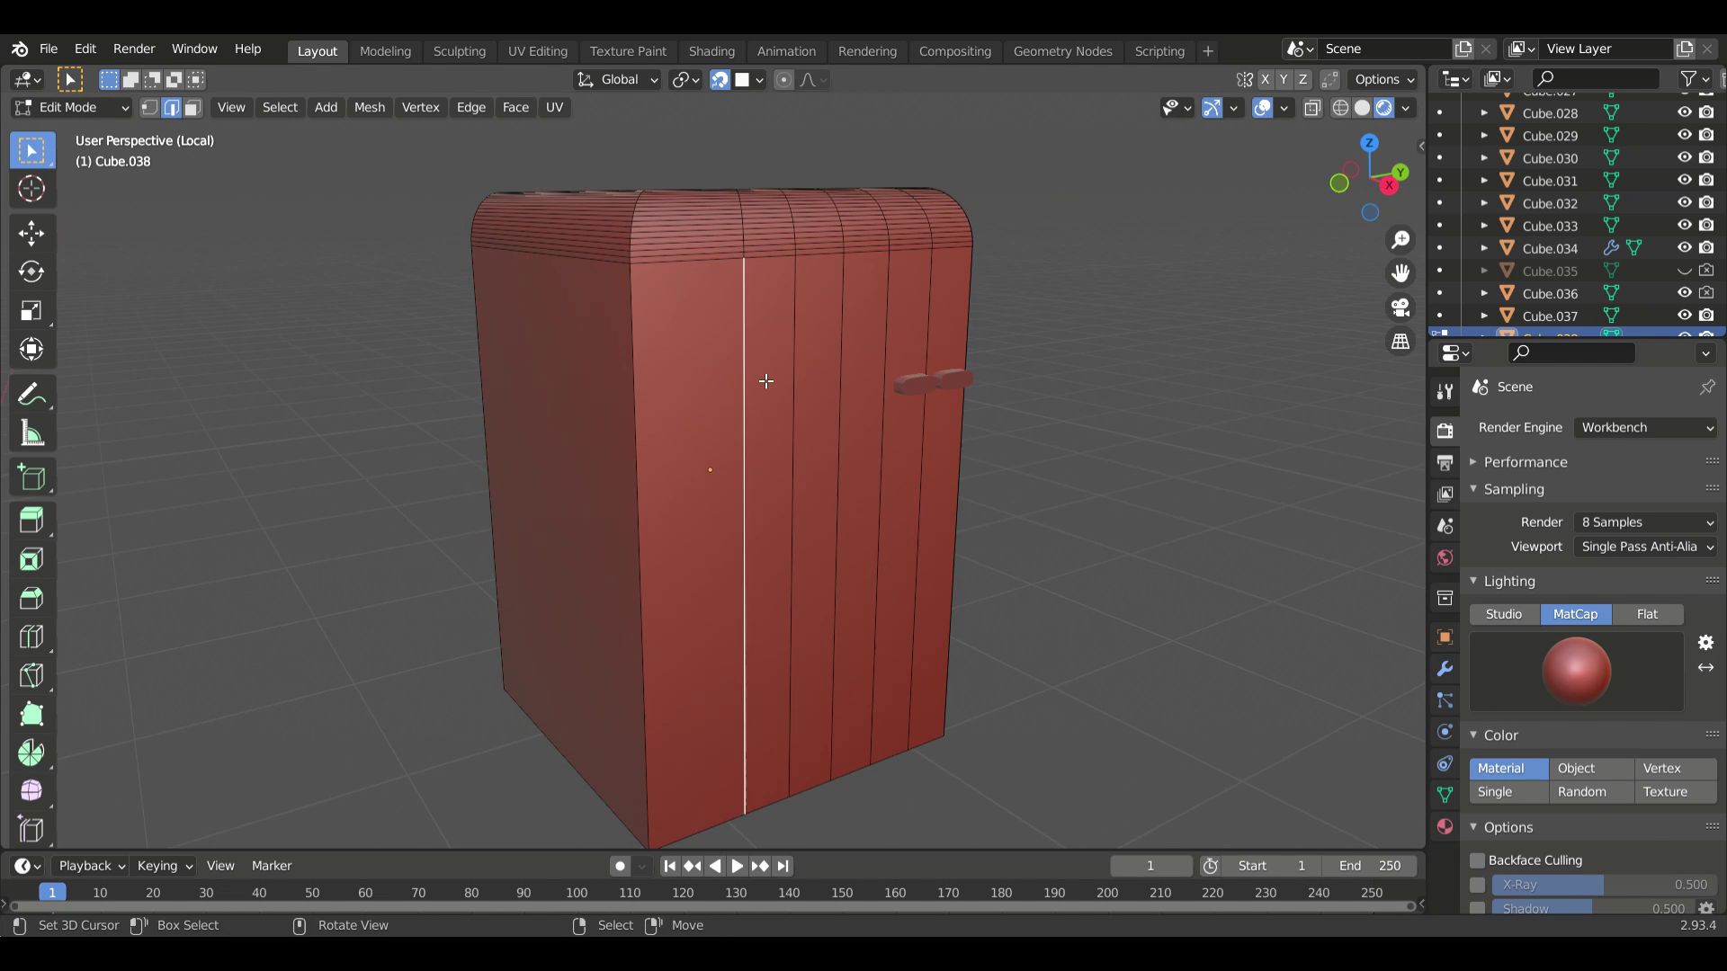
pyautogui.moveTo(760, 378)
pyautogui.mouseDown(button='middle')
pyautogui.moveTo(848, 494)
pyautogui.moveTo(559, 270)
pyautogui.moveTo(518, 379)
pyautogui.mouseUp(button='middle')
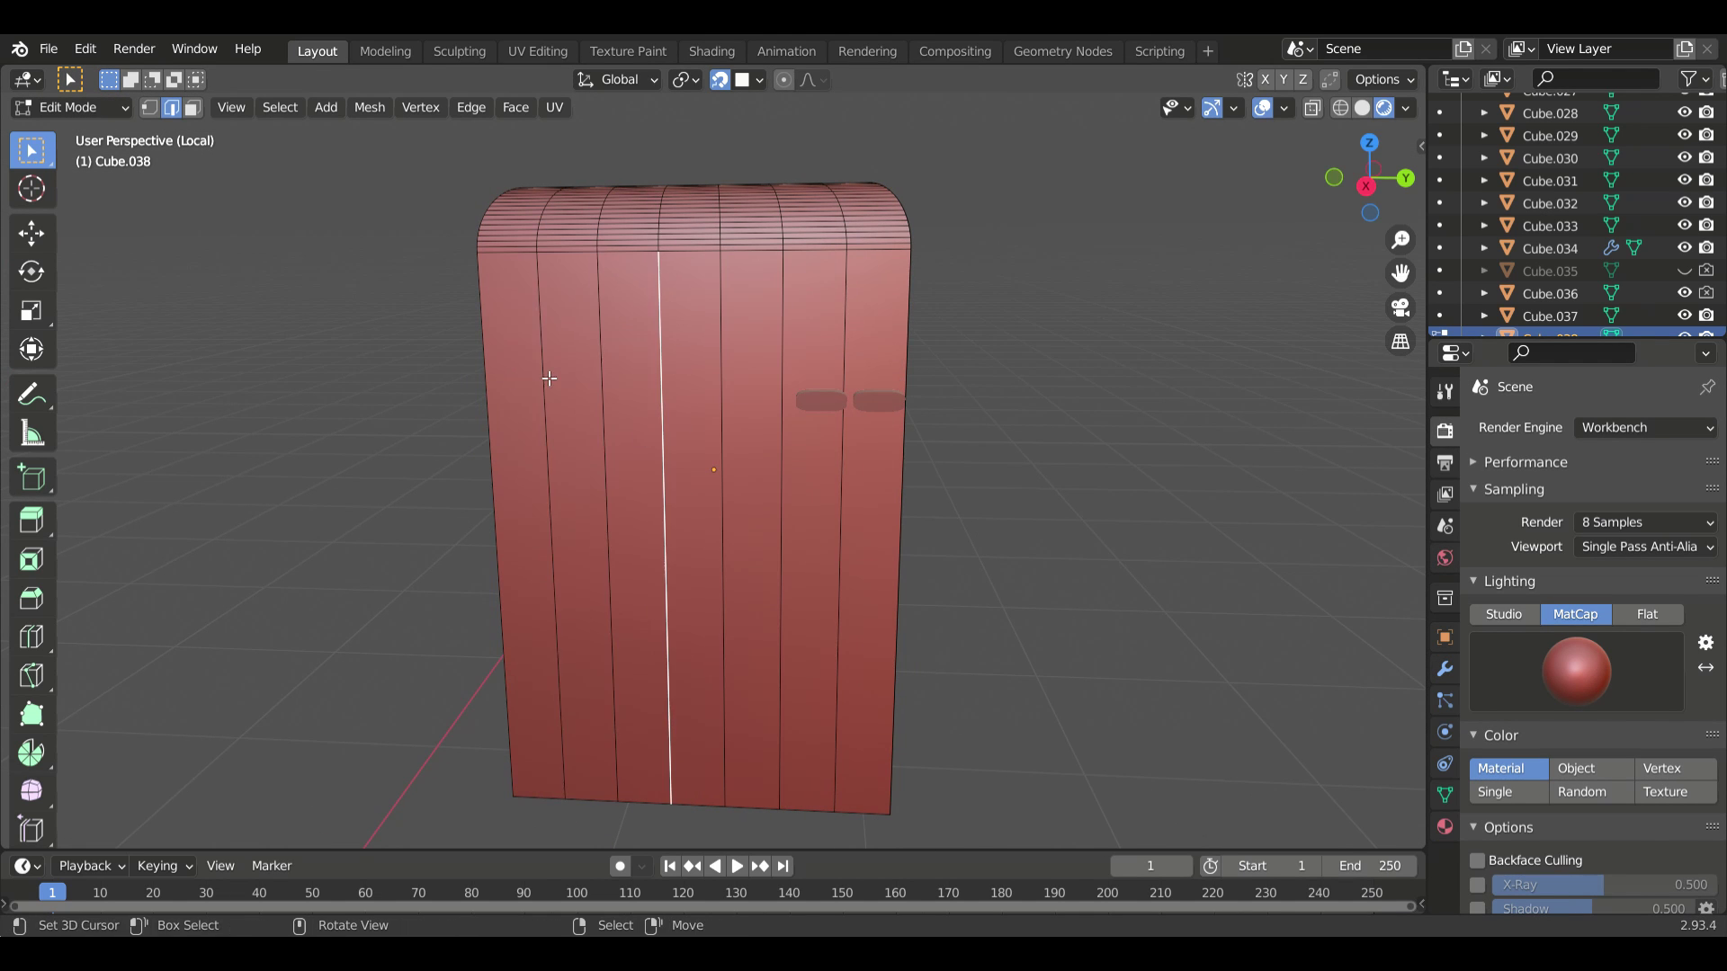
pyautogui.click(876, 478)
pyautogui.moveTo(877, 478)
pyautogui.mouseDown(button='middle')
pyautogui.moveTo(1006, 517)
pyautogui.moveTo(1132, 605)
pyautogui.moveTo(1179, 586)
pyautogui.mouseUp(button='middle')
pyautogui.press('i')
pyautogui.click(984, 501)
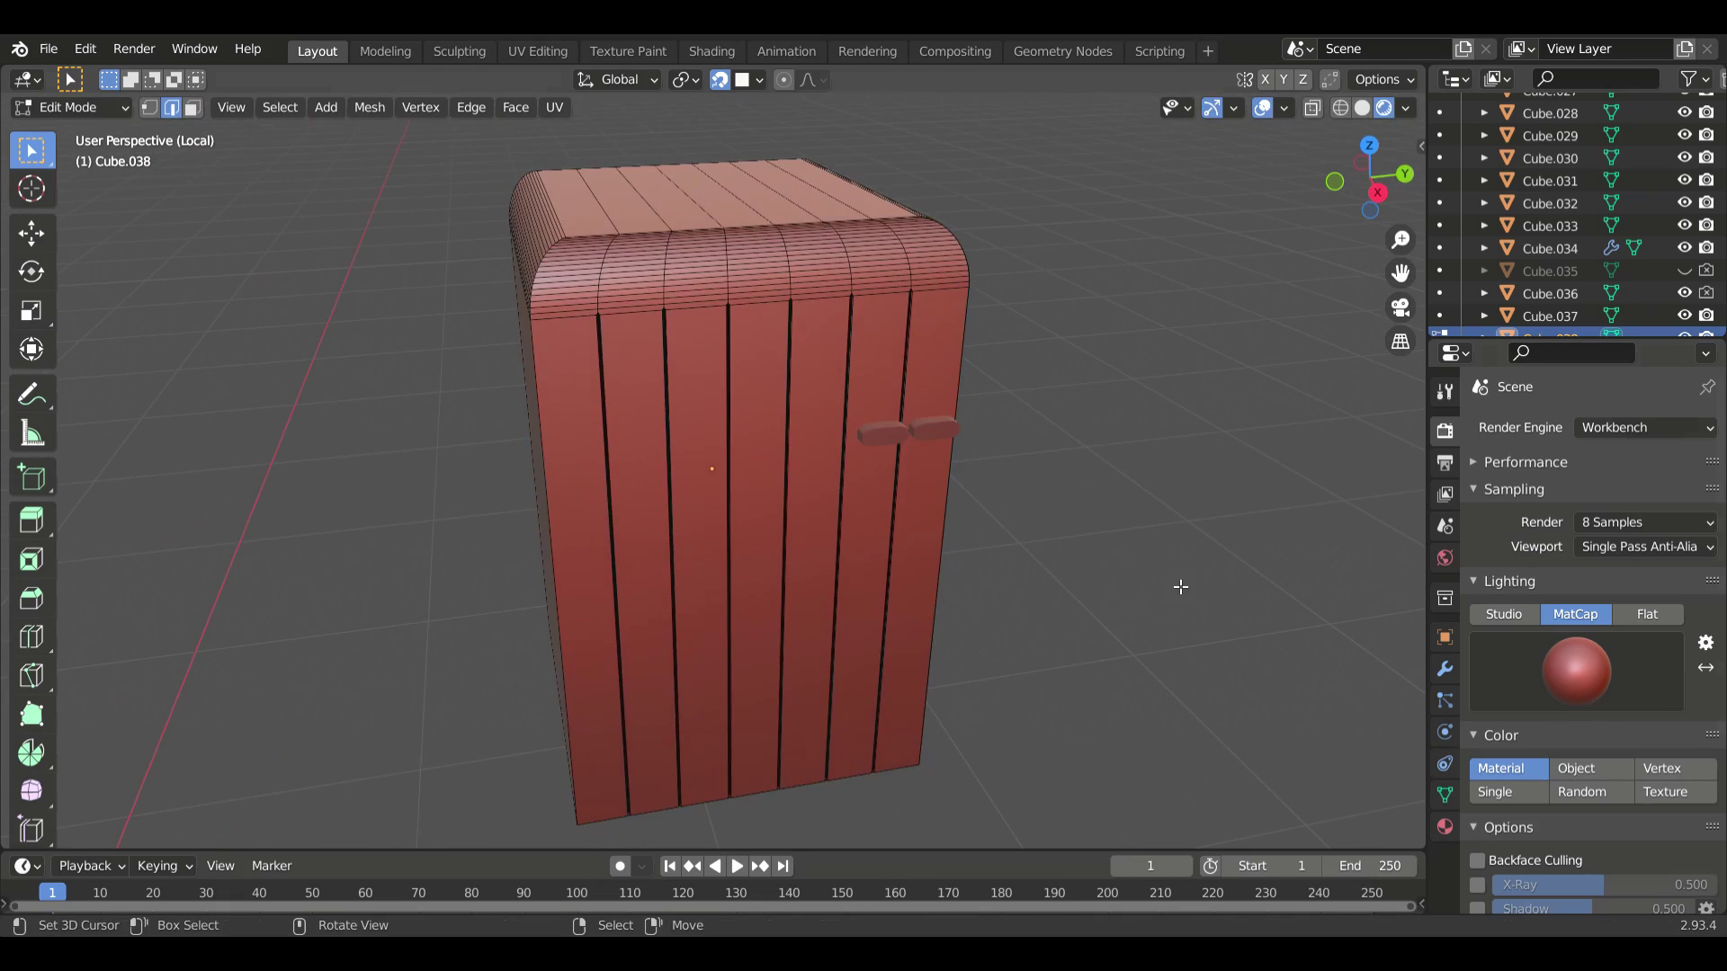
# - Preview the scene in Cycles, then set the render engine back to Workbench
pyautogui.click(1645, 427)
pyautogui.click(1626, 490)
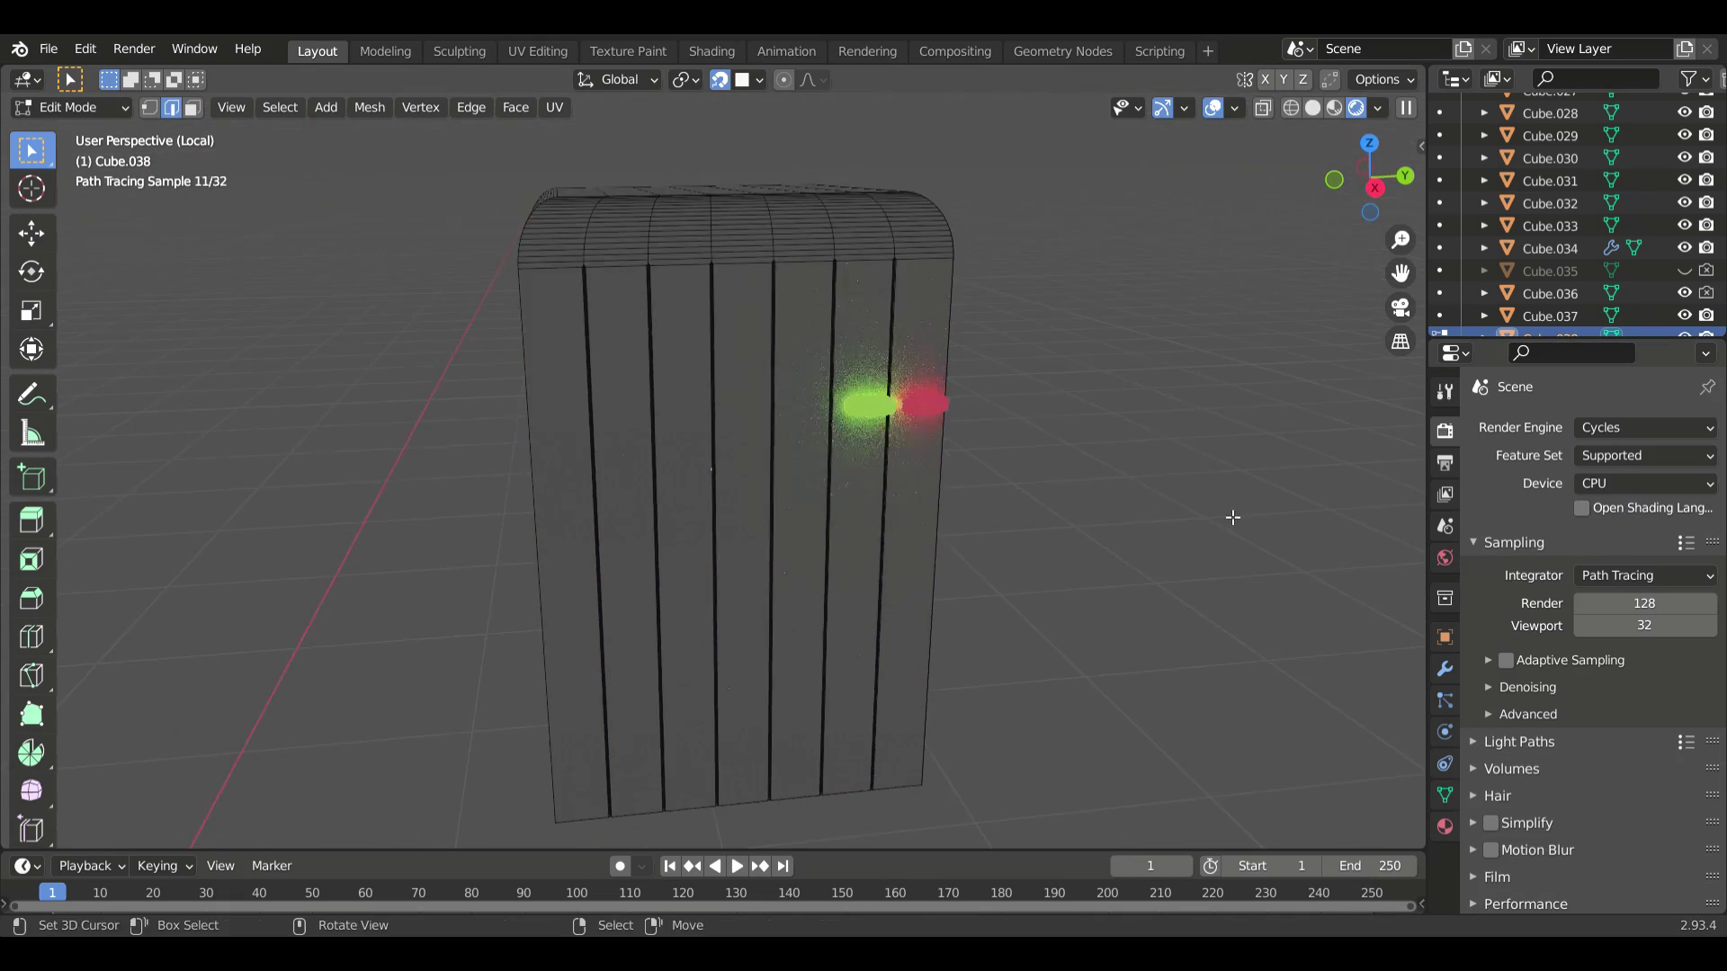
pyautogui.press('KP_Divide')
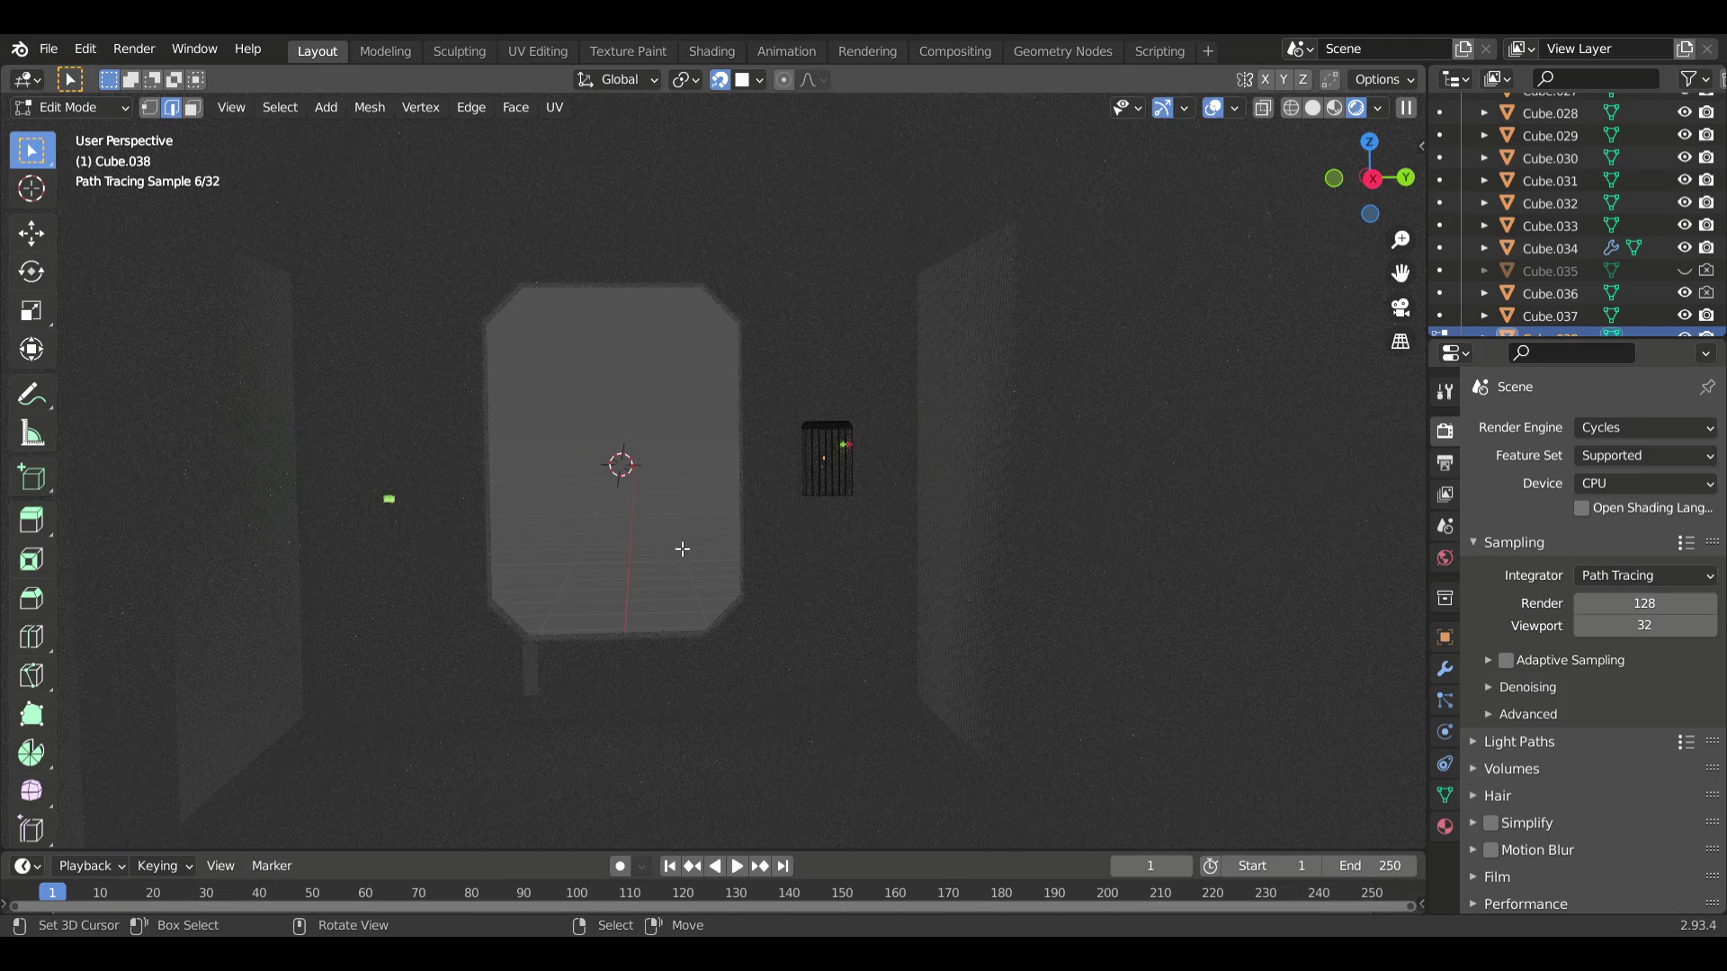
pyautogui.click(1645, 427)
pyautogui.click(1610, 474)
pyautogui.press('Tab')
pyautogui.click(1021, 481)
# - Isolate the corridor walls and add a cube flattened on Z inside the corridor
pyautogui.press('KP_Divide')
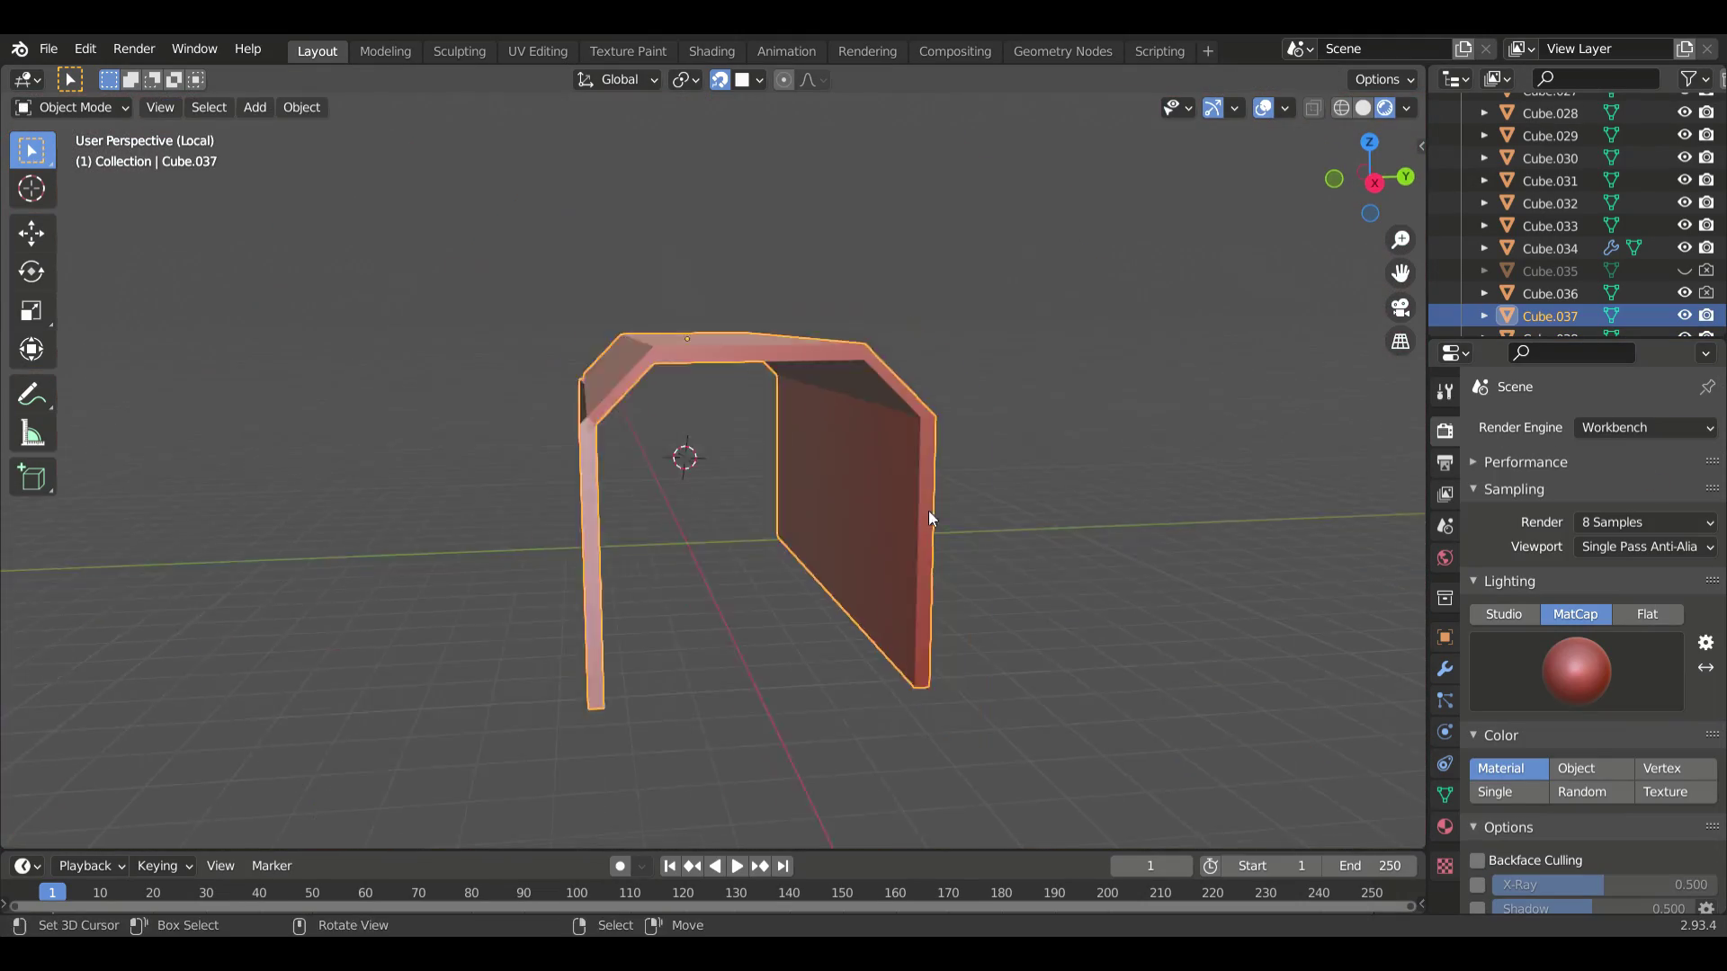
pyautogui.moveTo(928, 511)
pyautogui.mouseDown(button='middle')
pyautogui.moveTo(712, 743)
pyautogui.moveTo(629, 484)
pyautogui.mouseUp(button='middle')
pyautogui.hotkey('shift', 'a')
pyautogui.click(742, 586)
pyautogui.scroll(-2, 730, 622)
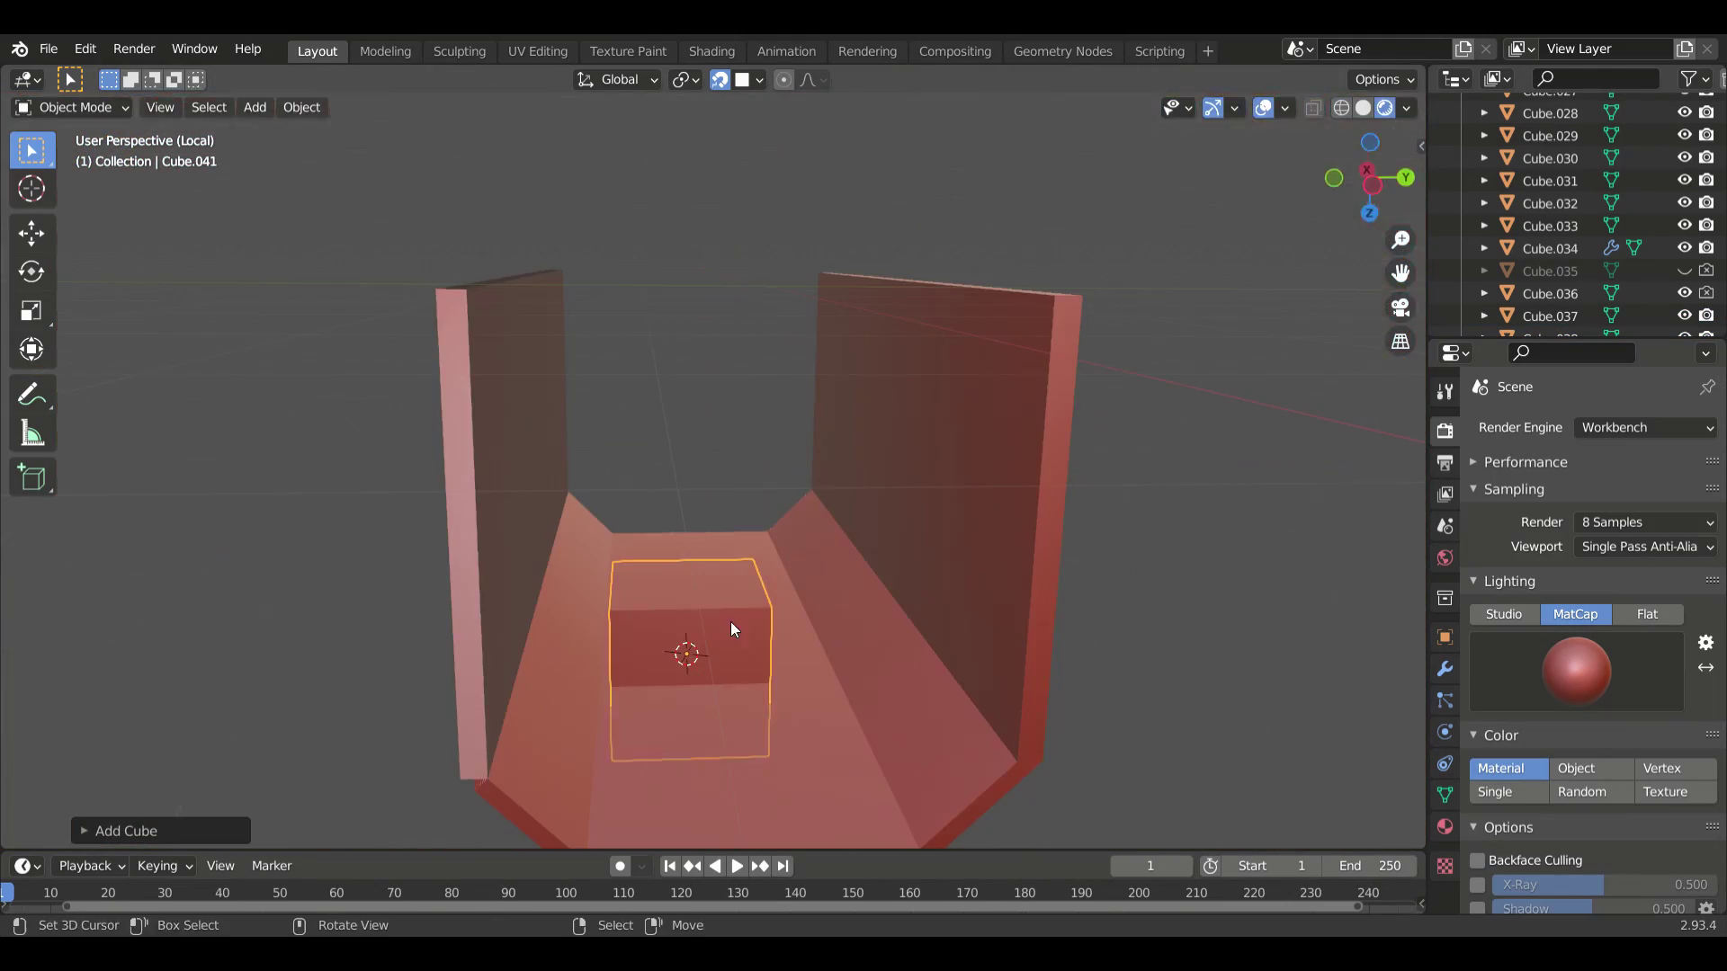
pyautogui.click(689, 608)
pyautogui.moveTo(689, 608)
pyautogui.mouseDown(button='middle')
pyautogui.moveTo(664, 723)
pyautogui.moveTo(710, 672)
pyautogui.moveTo(729, 728)
pyautogui.mouseUp(button='middle')
pyautogui.click(1135, 552)
pyautogui.click(710, 673)
# - Stretch the flat cube along Y and move it up onto the ceiling
pyautogui.press('s')
pyautogui.press('y')
pyautogui.click(640, 294)
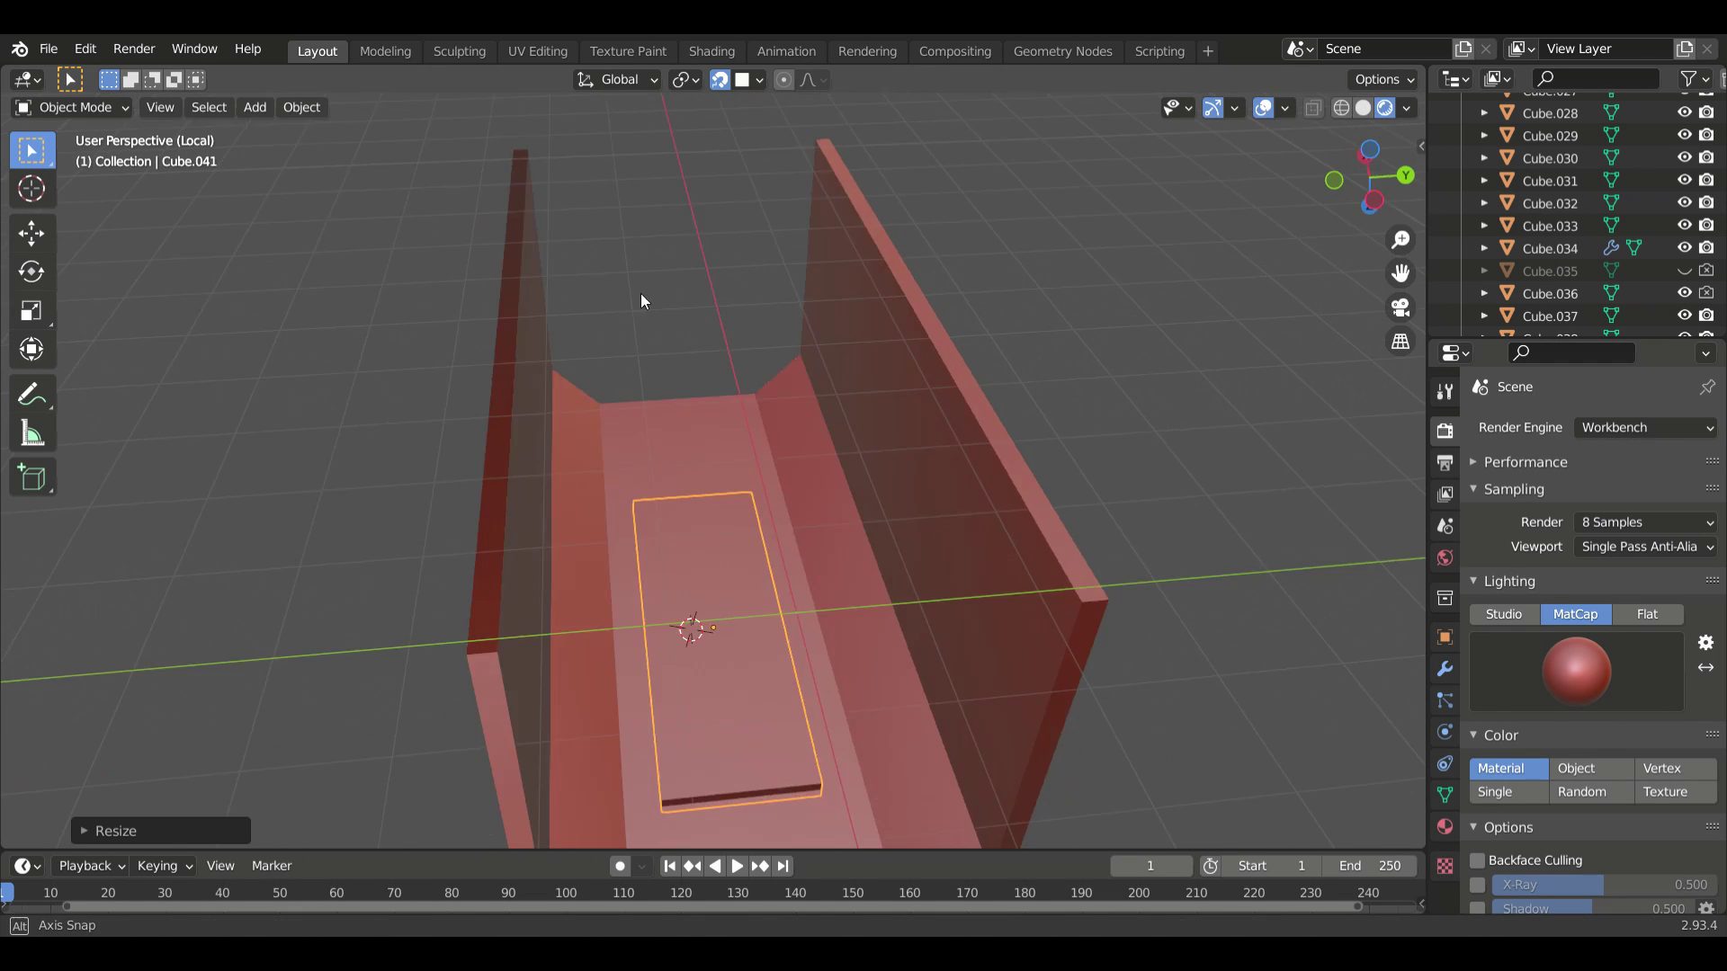
pyautogui.moveTo(640, 293); pyautogui.dragTo(677, 559, button='middle')
pyautogui.press('g')
pyautogui.click(693, 701)
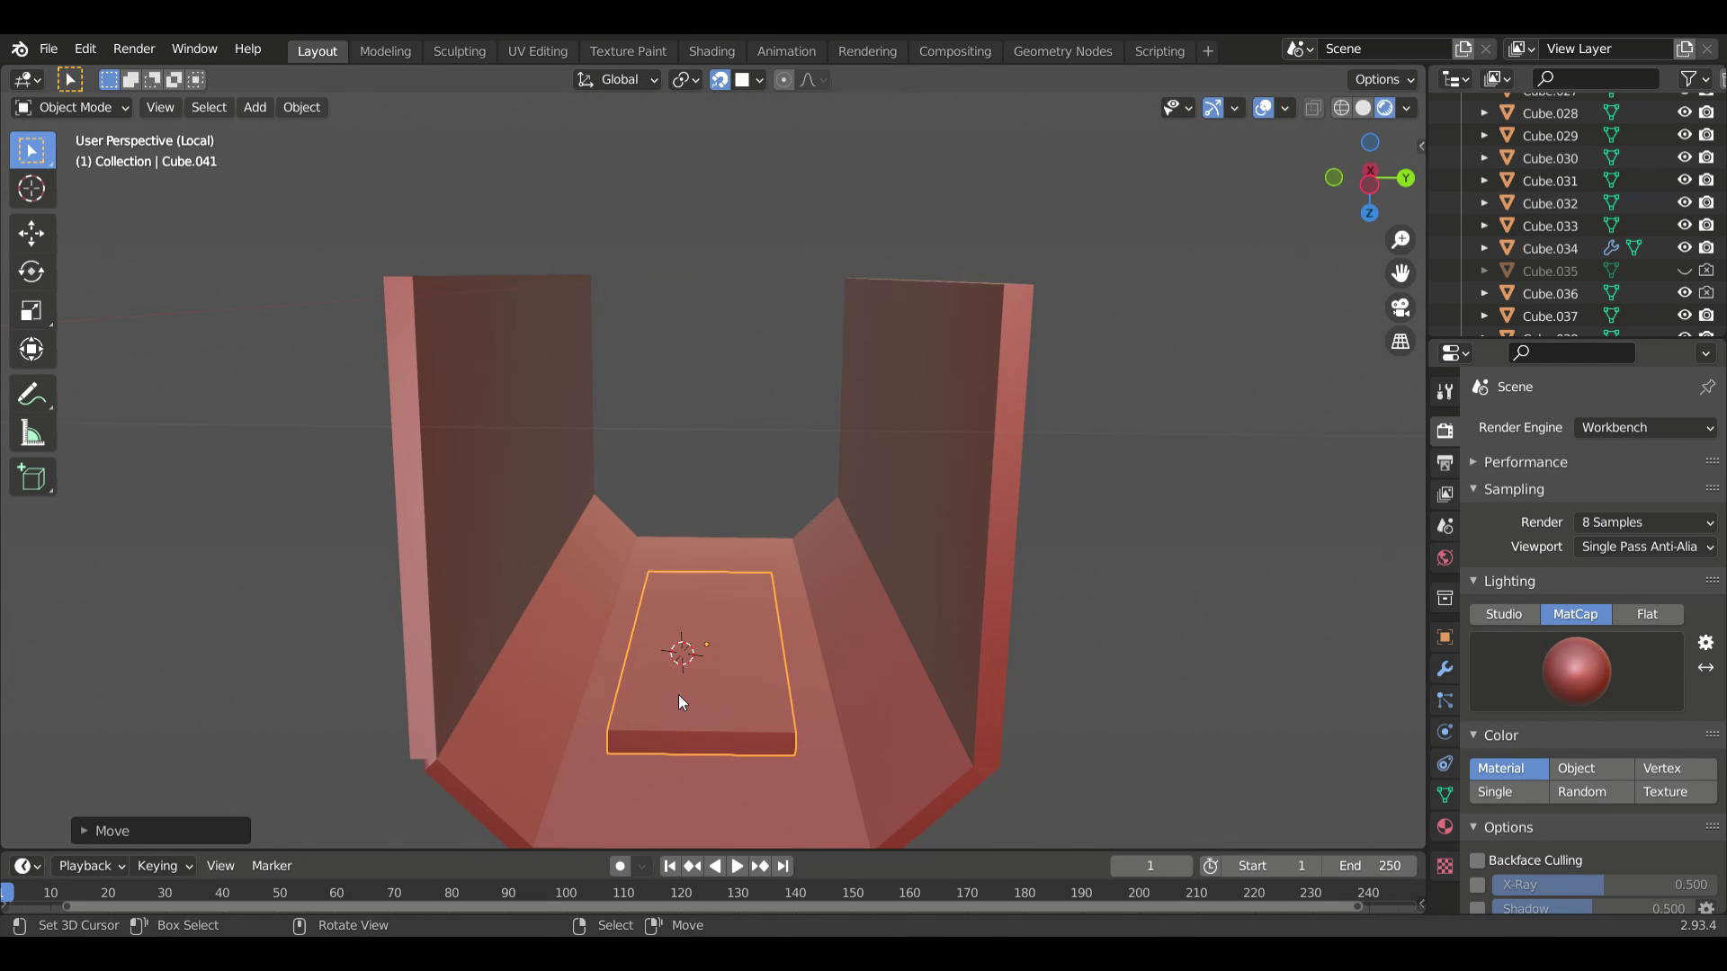
pyautogui.moveTo(680, 702); pyautogui.dragTo(684, 732, button='middle')
# - Inset the panel's broad face and narrow the inset across X
pyautogui.press('Tab')
pyautogui.click(697, 665)
pyautogui.press('i')
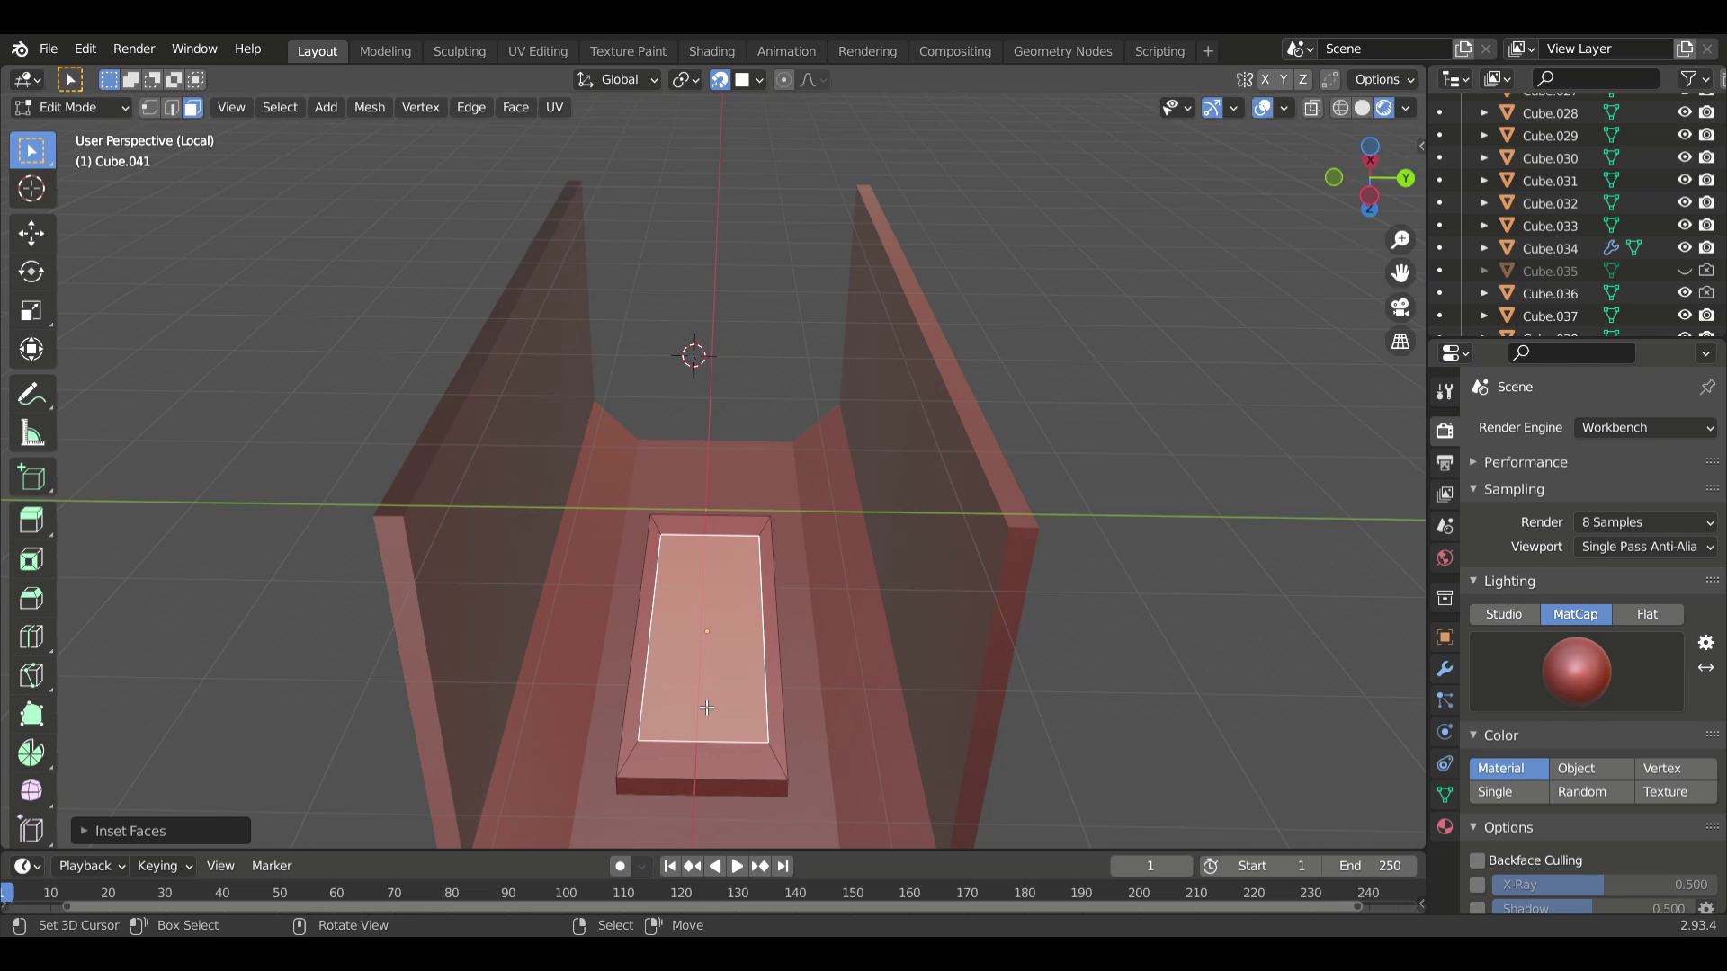
pyautogui.press('s')
pyautogui.click(705, 740)
pyautogui.moveTo(705, 740); pyautogui.dragTo(768, 824, button='middle')
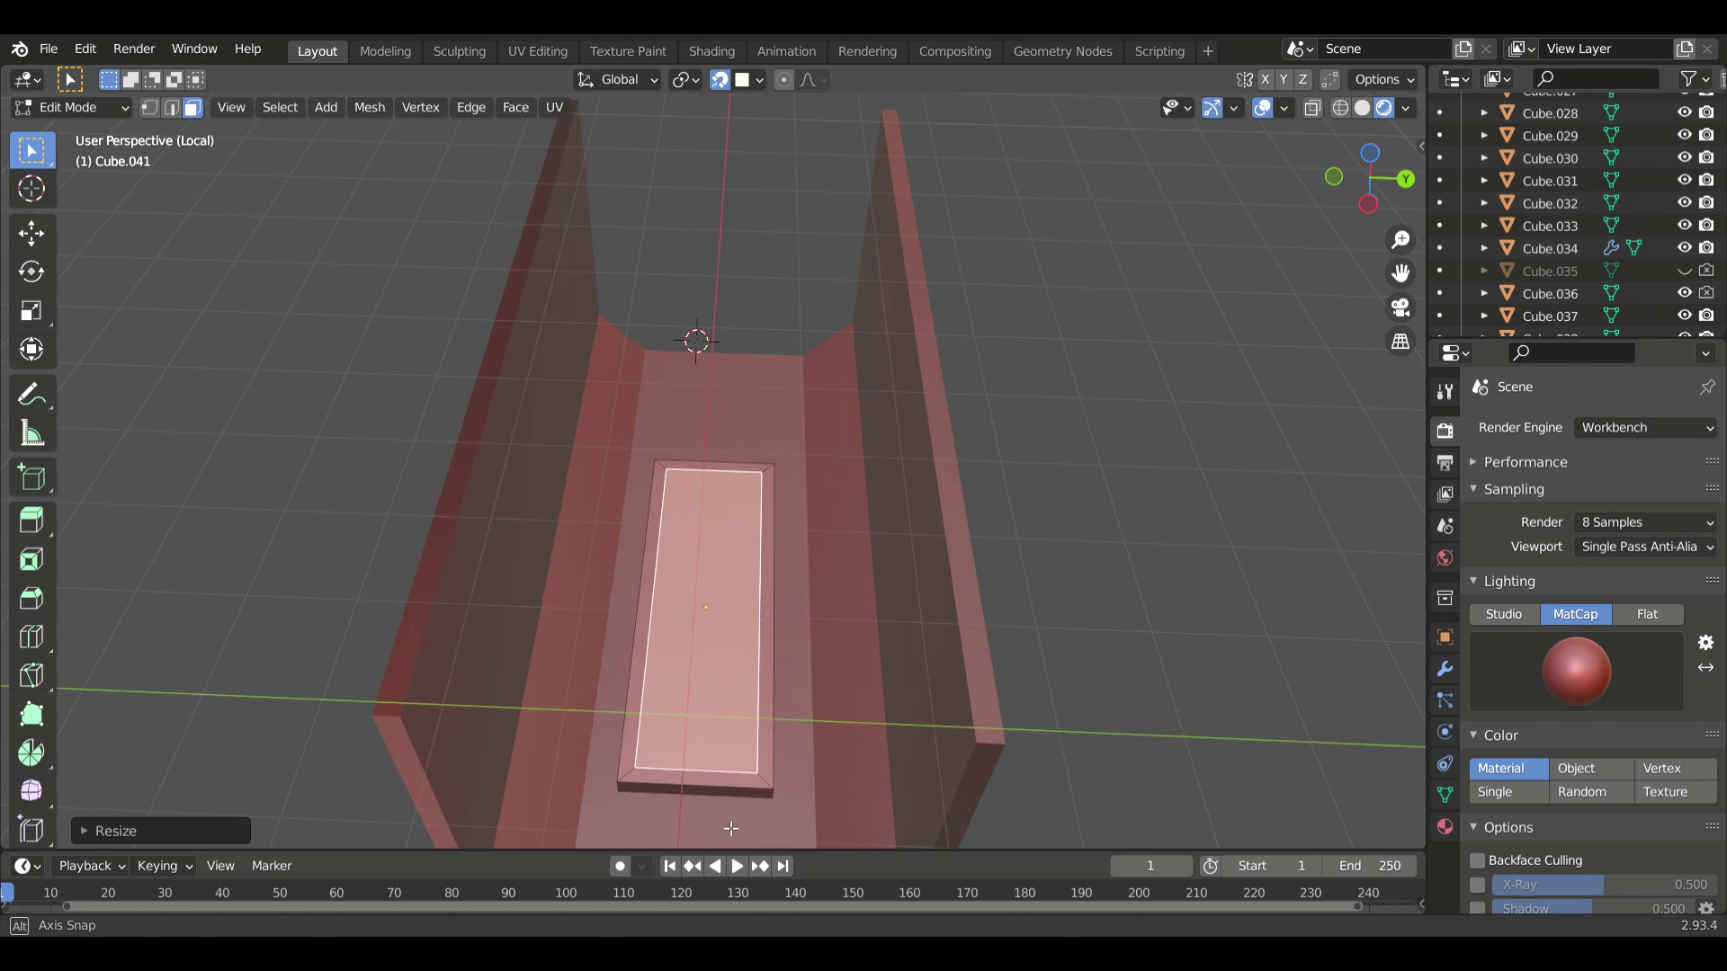
pyautogui.moveTo(635, 542)
pyautogui.mouseDown(button='middle')
pyautogui.moveTo(501, 586)
pyautogui.moveTo(585, 694)
pyautogui.moveTo(519, 772)
pyautogui.moveTo(589, 697)
pyautogui.mouseUp(button='middle')
pyautogui.press('KP_Divide')
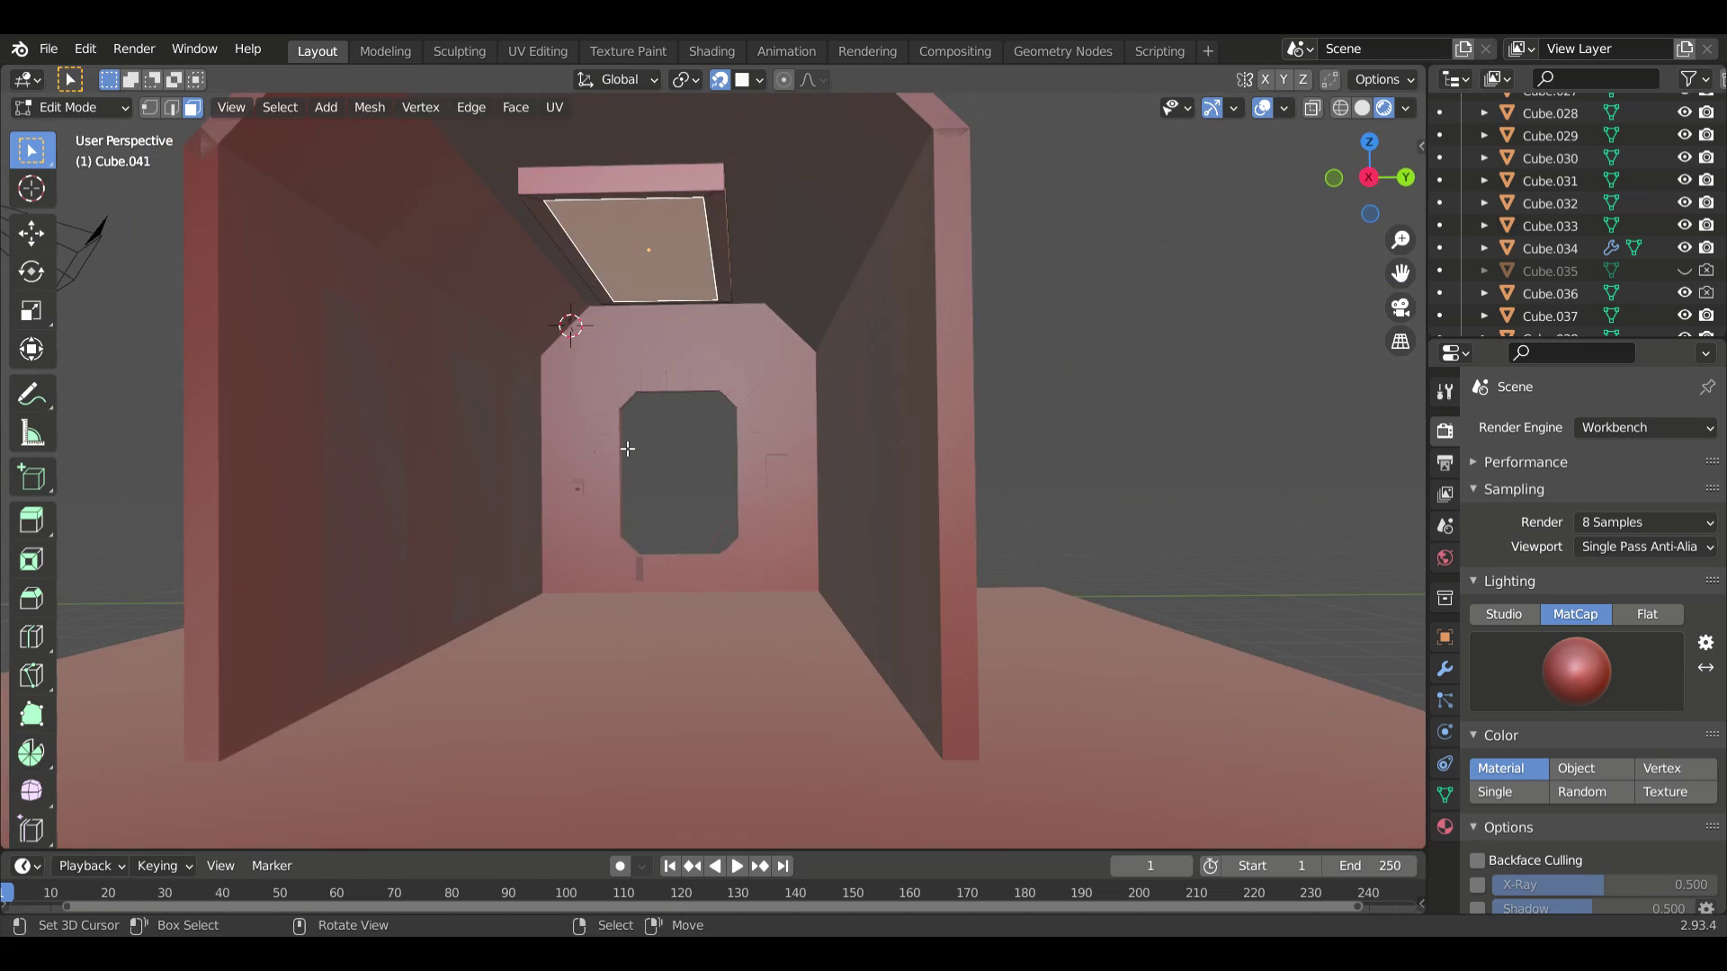
# - Give the ceiling panel a new material and switch the render engine to Cycles
pyautogui.click(1445, 669)
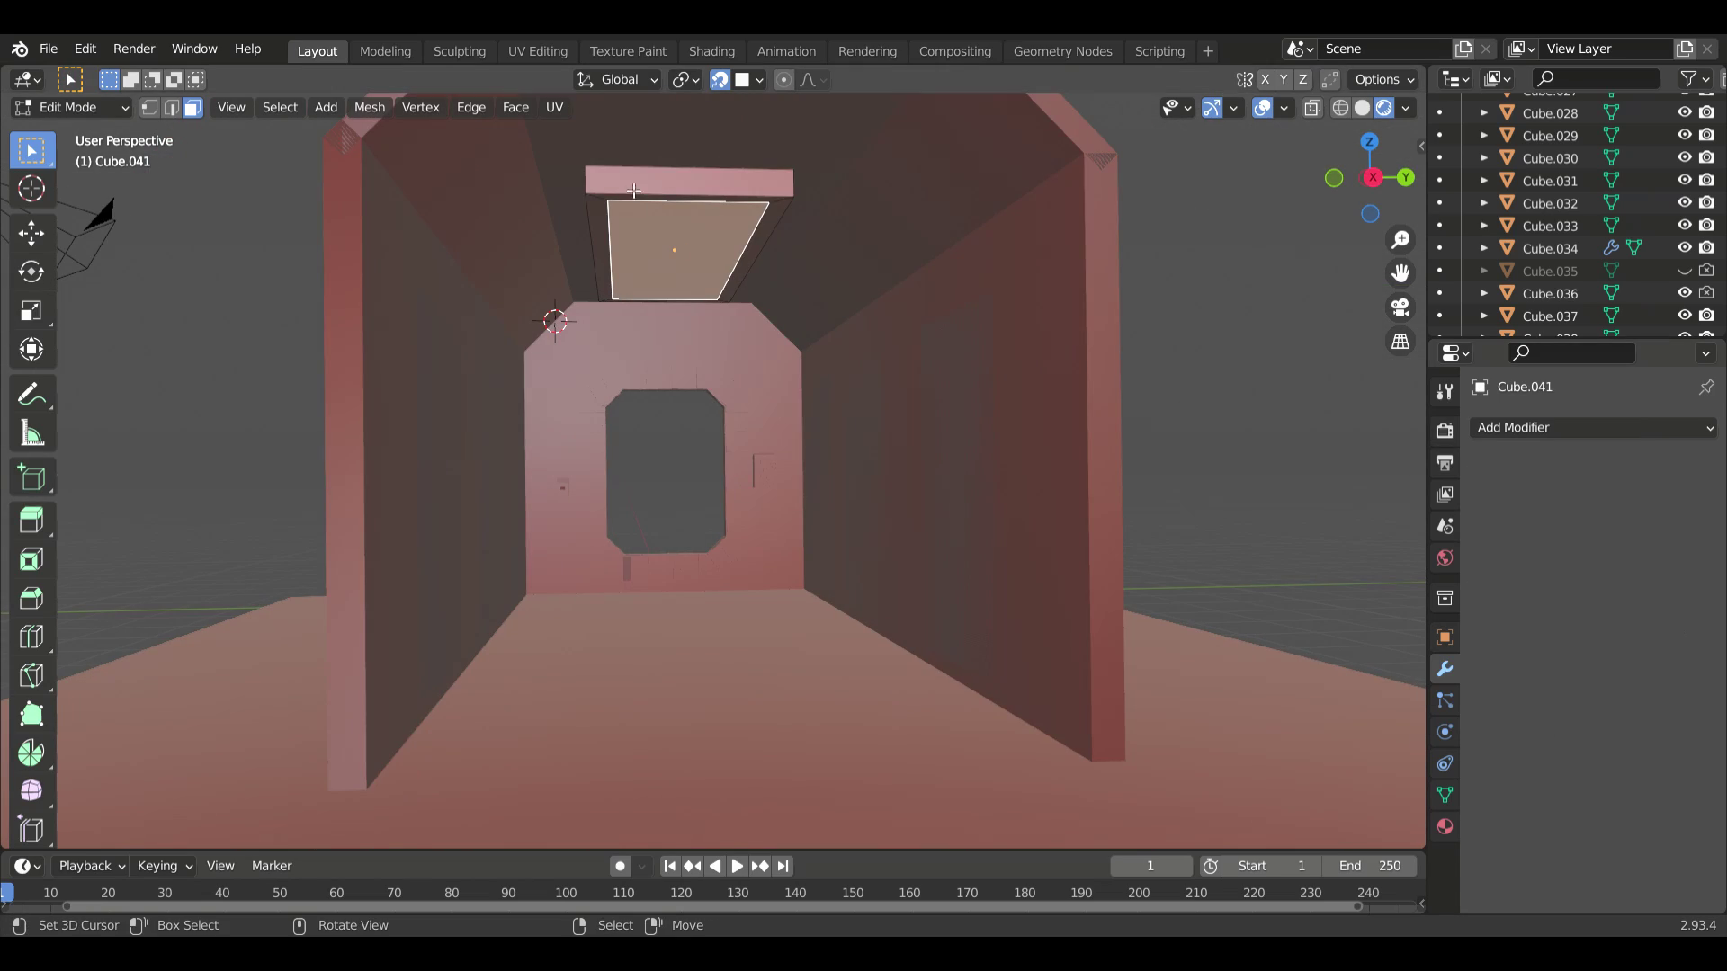
pyautogui.press('Tab')
pyautogui.click(1619, 522)
pyautogui.click(1444, 430)
pyautogui.click(1628, 390)
pyautogui.click(1619, 450)
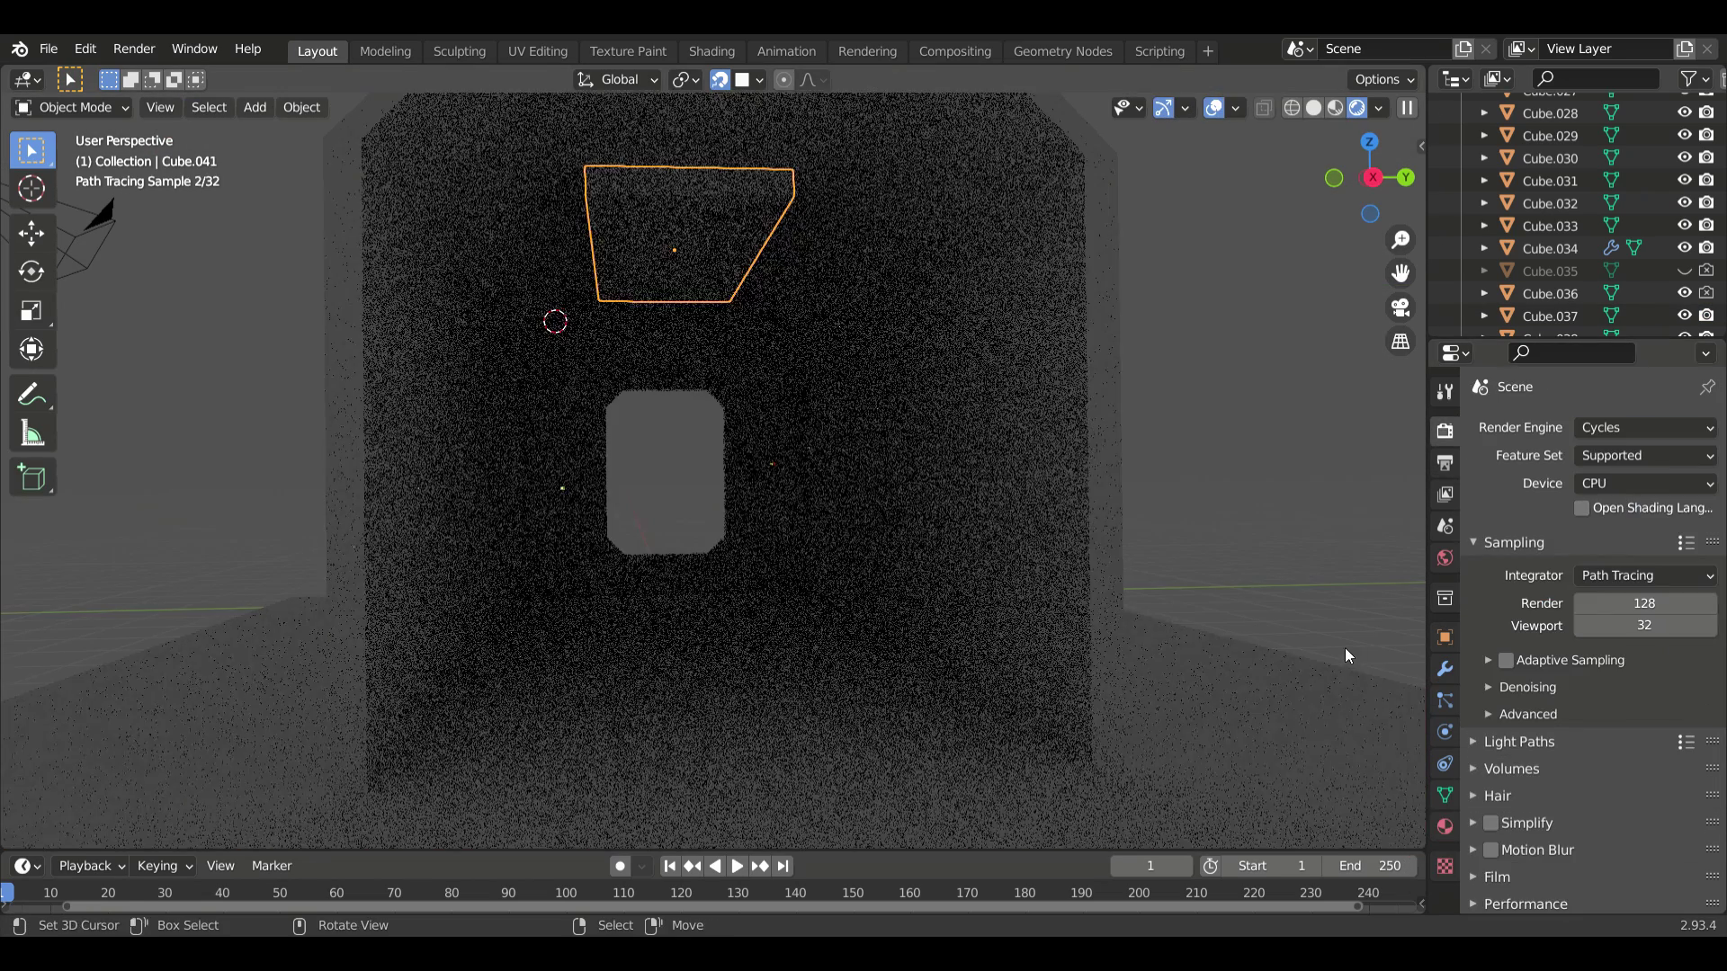
pyautogui.click(1444, 825)
pyautogui.press('Tab')
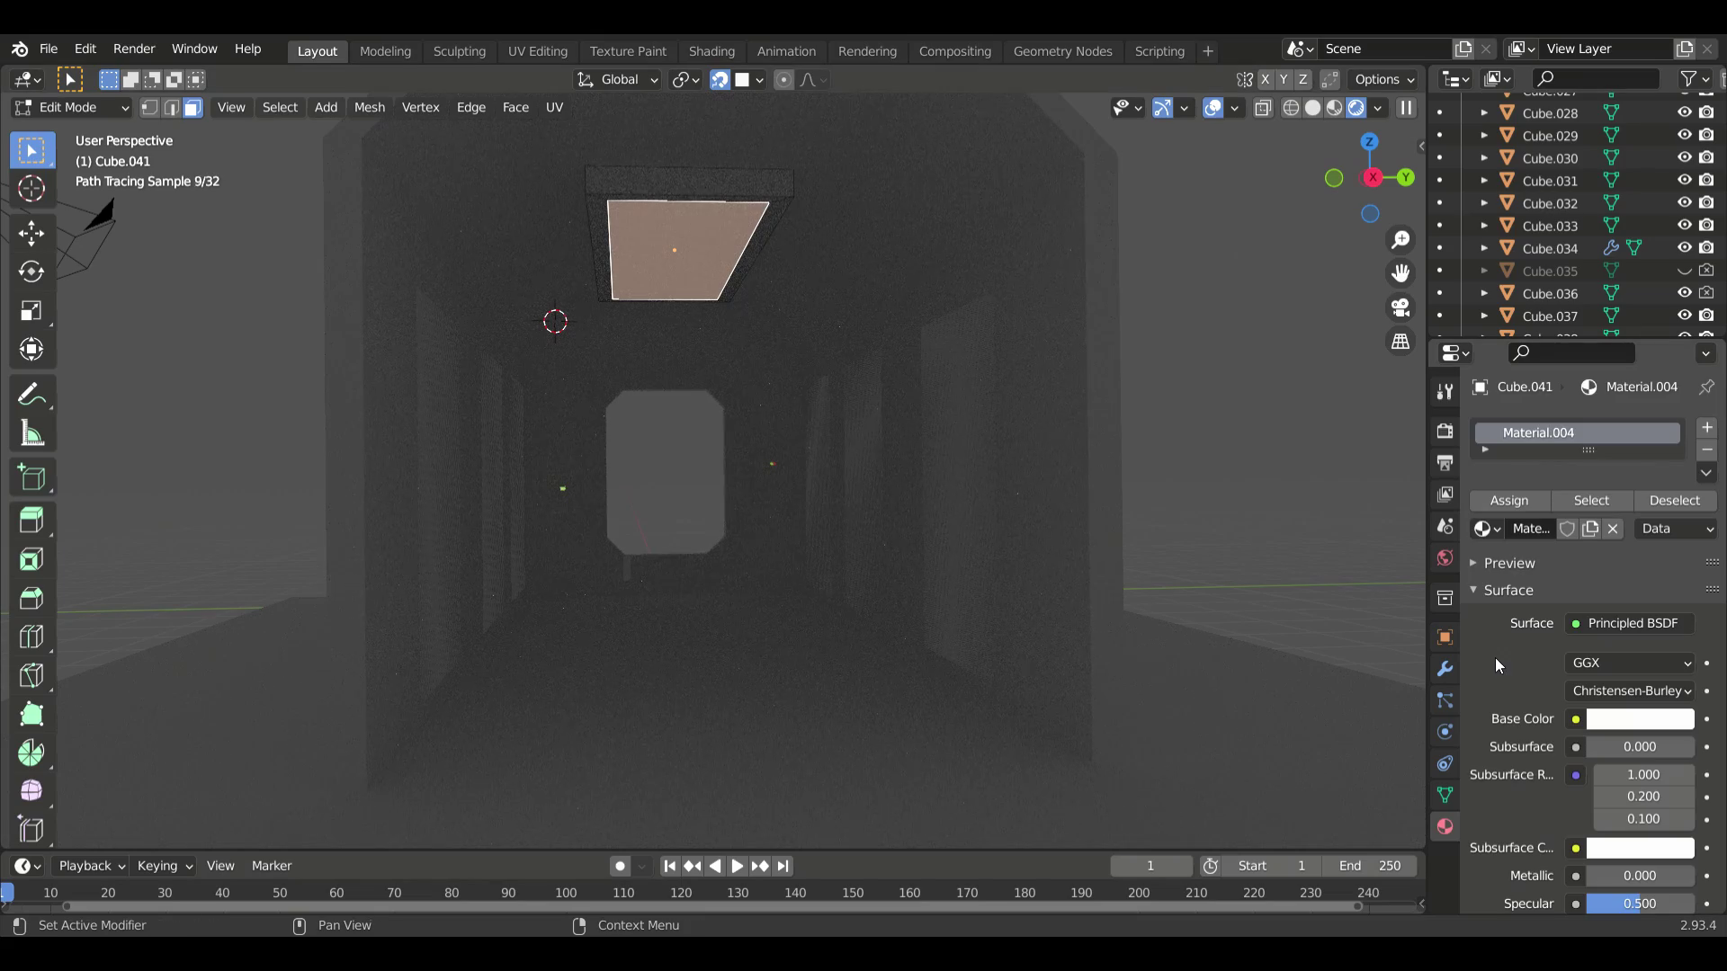
pyautogui.scroll(-10, 1498, 665)
pyautogui.scroll(-3, 1495, 666)
pyautogui.scroll(8, 1492, 668)
pyautogui.scroll(5, 1489, 668)
# - Colour the panel green and add a second material with white emission at strength 15.4
pyautogui.click(1609, 720)
pyautogui.click(1529, 486)
pyautogui.click(1569, 582)
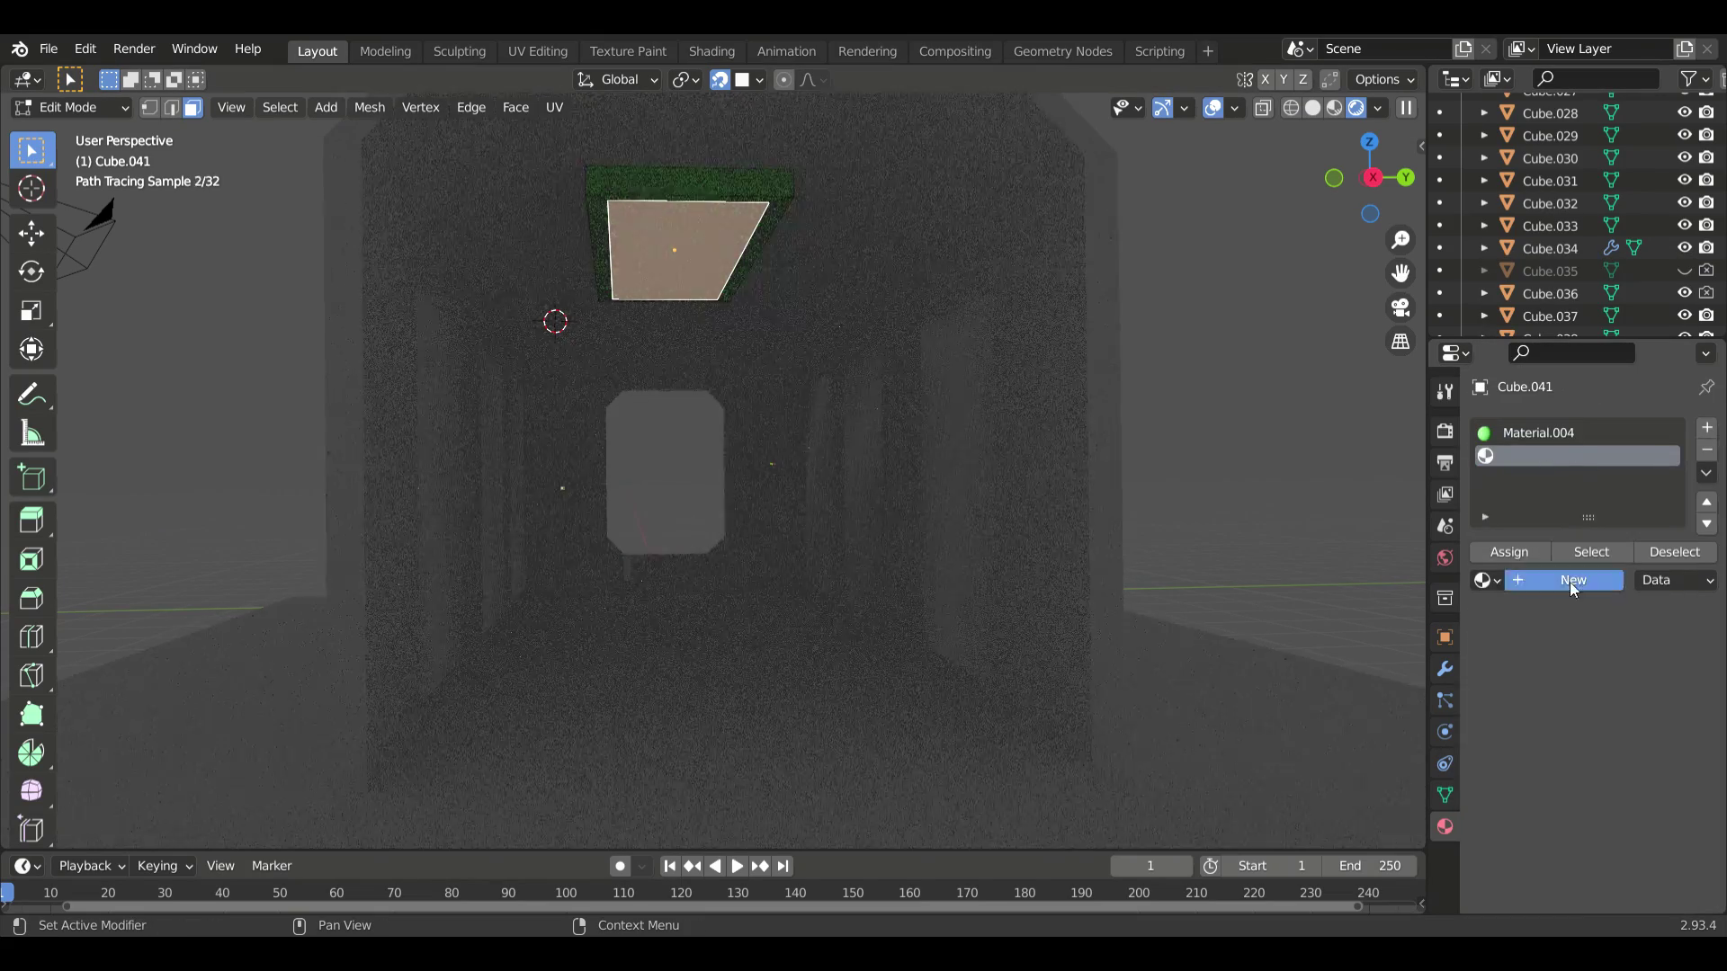
pyautogui.click(1640, 770)
pyautogui.scroll(-3, 1583, 683)
pyautogui.scroll(-12, 1582, 683)
pyautogui.click(1640, 641)
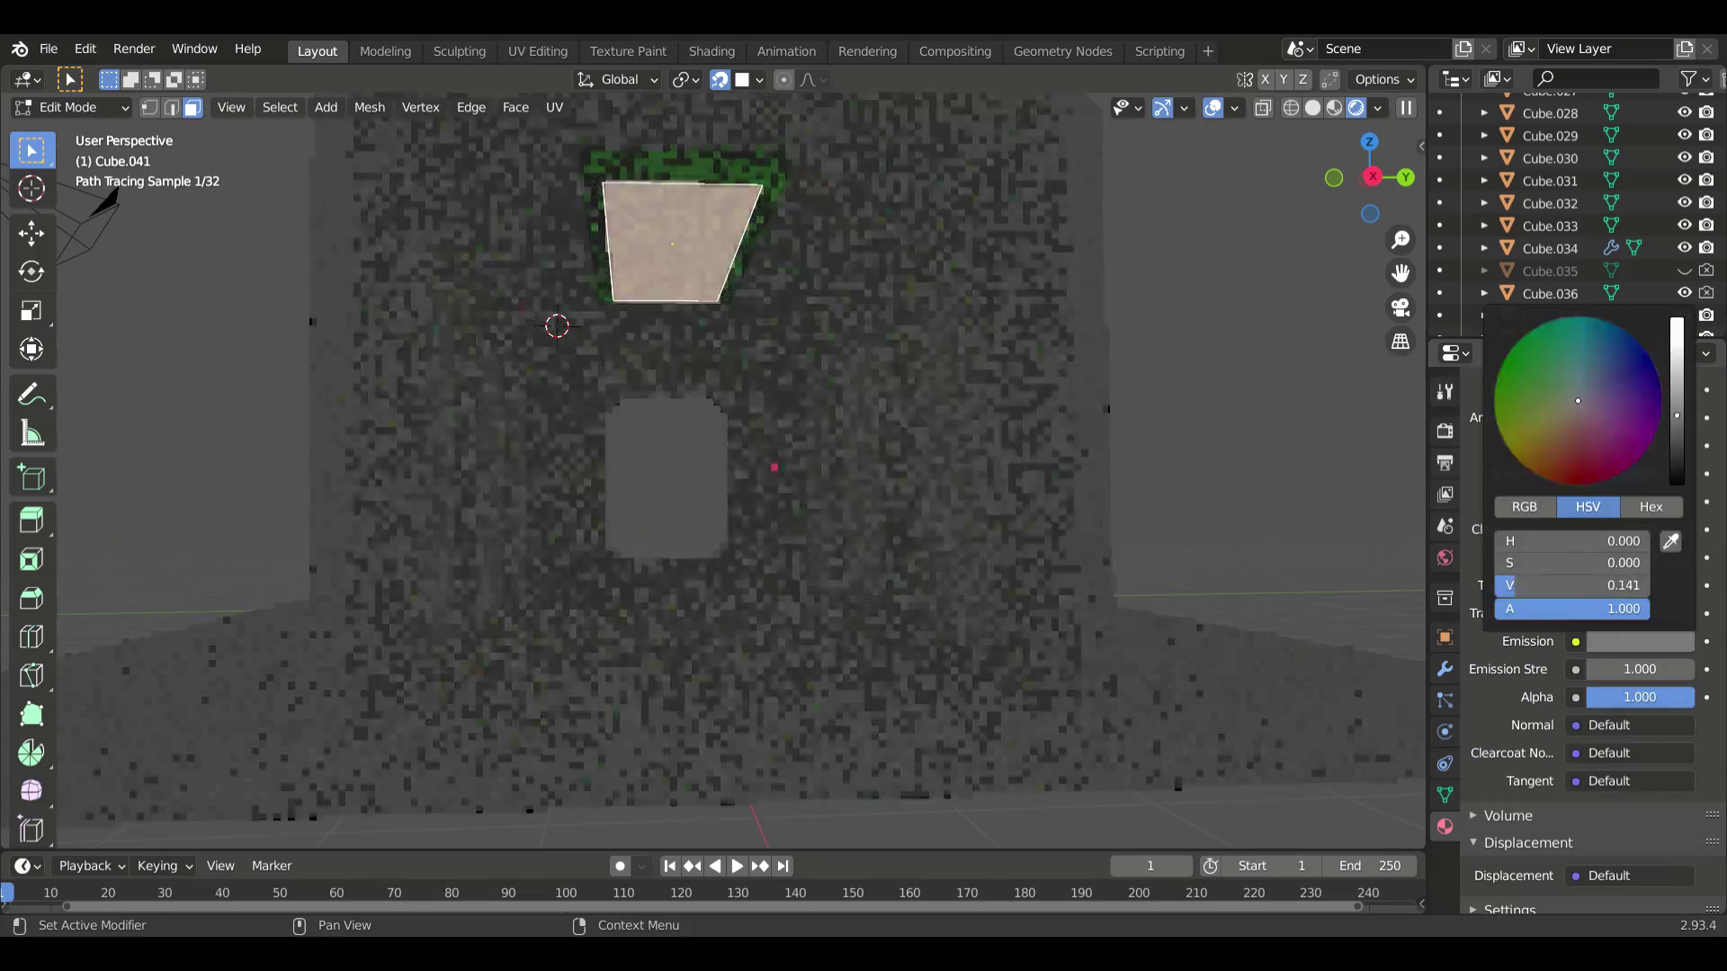
pyautogui.moveTo(1695, 499); pyautogui.dragTo(1695, 269)
pyautogui.moveTo(1619, 671); pyautogui.dragTo(1654, 671)
pyautogui.scroll(2, 787, 549)
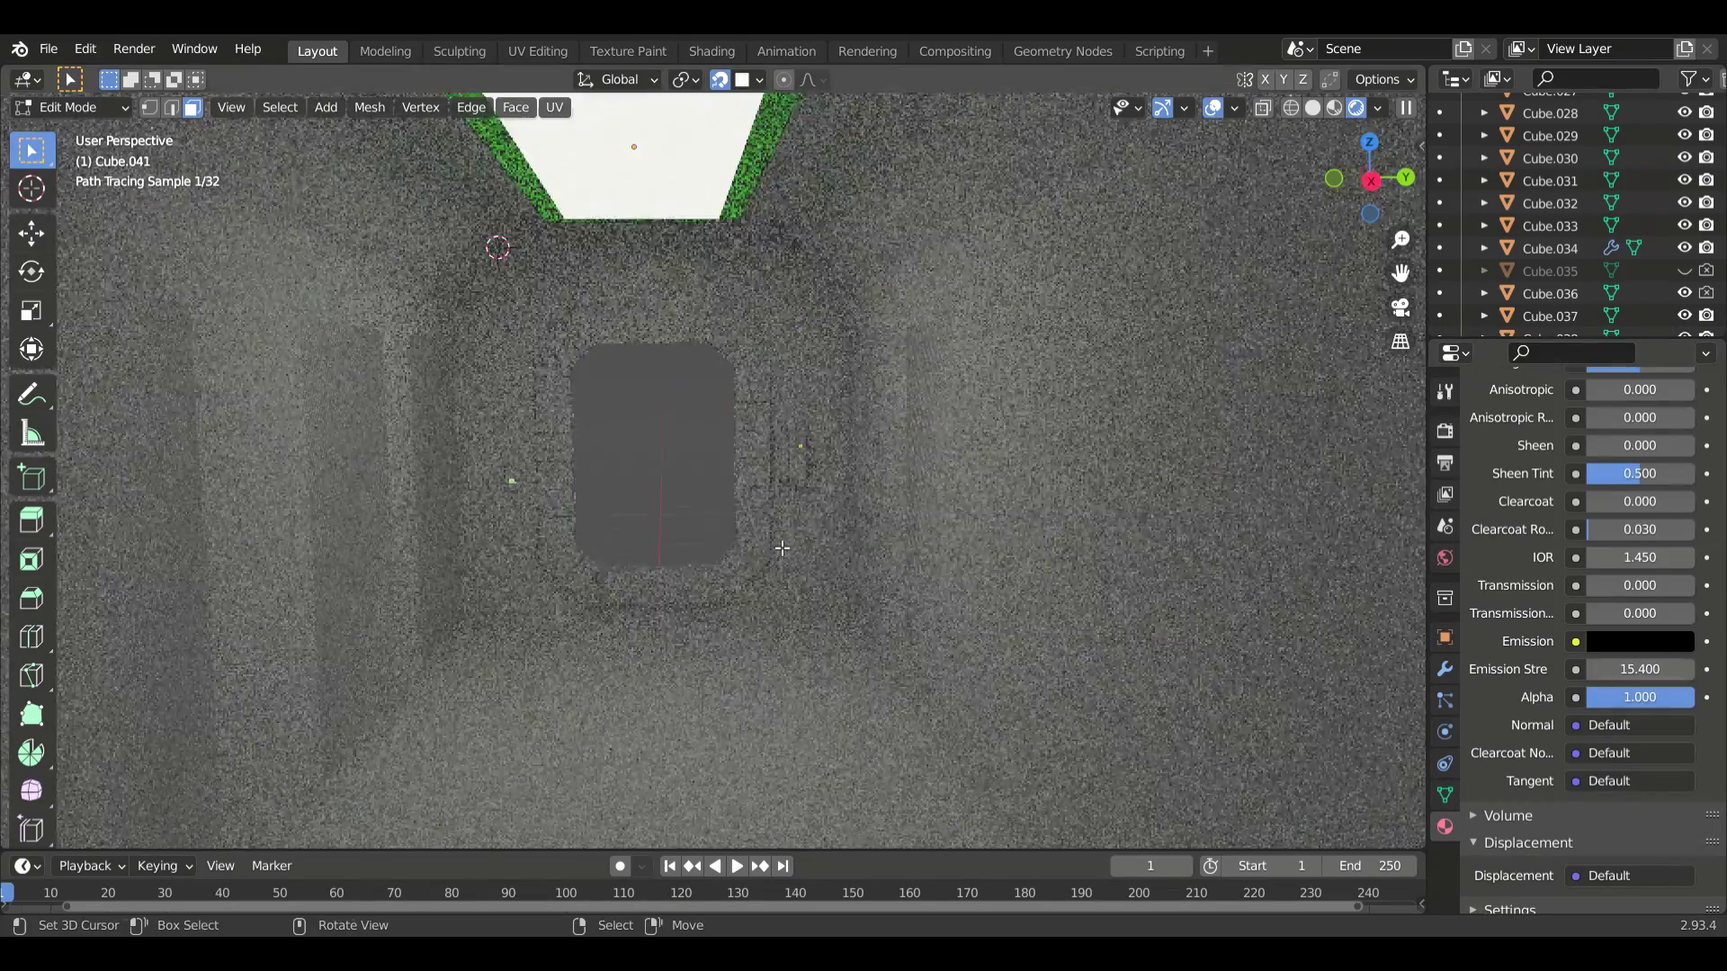
pyautogui.scroll(10, 1619, 630)
# - Set the glow material's base colour to white with a slight warm tint
pyautogui.click(1640, 478)
pyautogui.click(1576, 239)
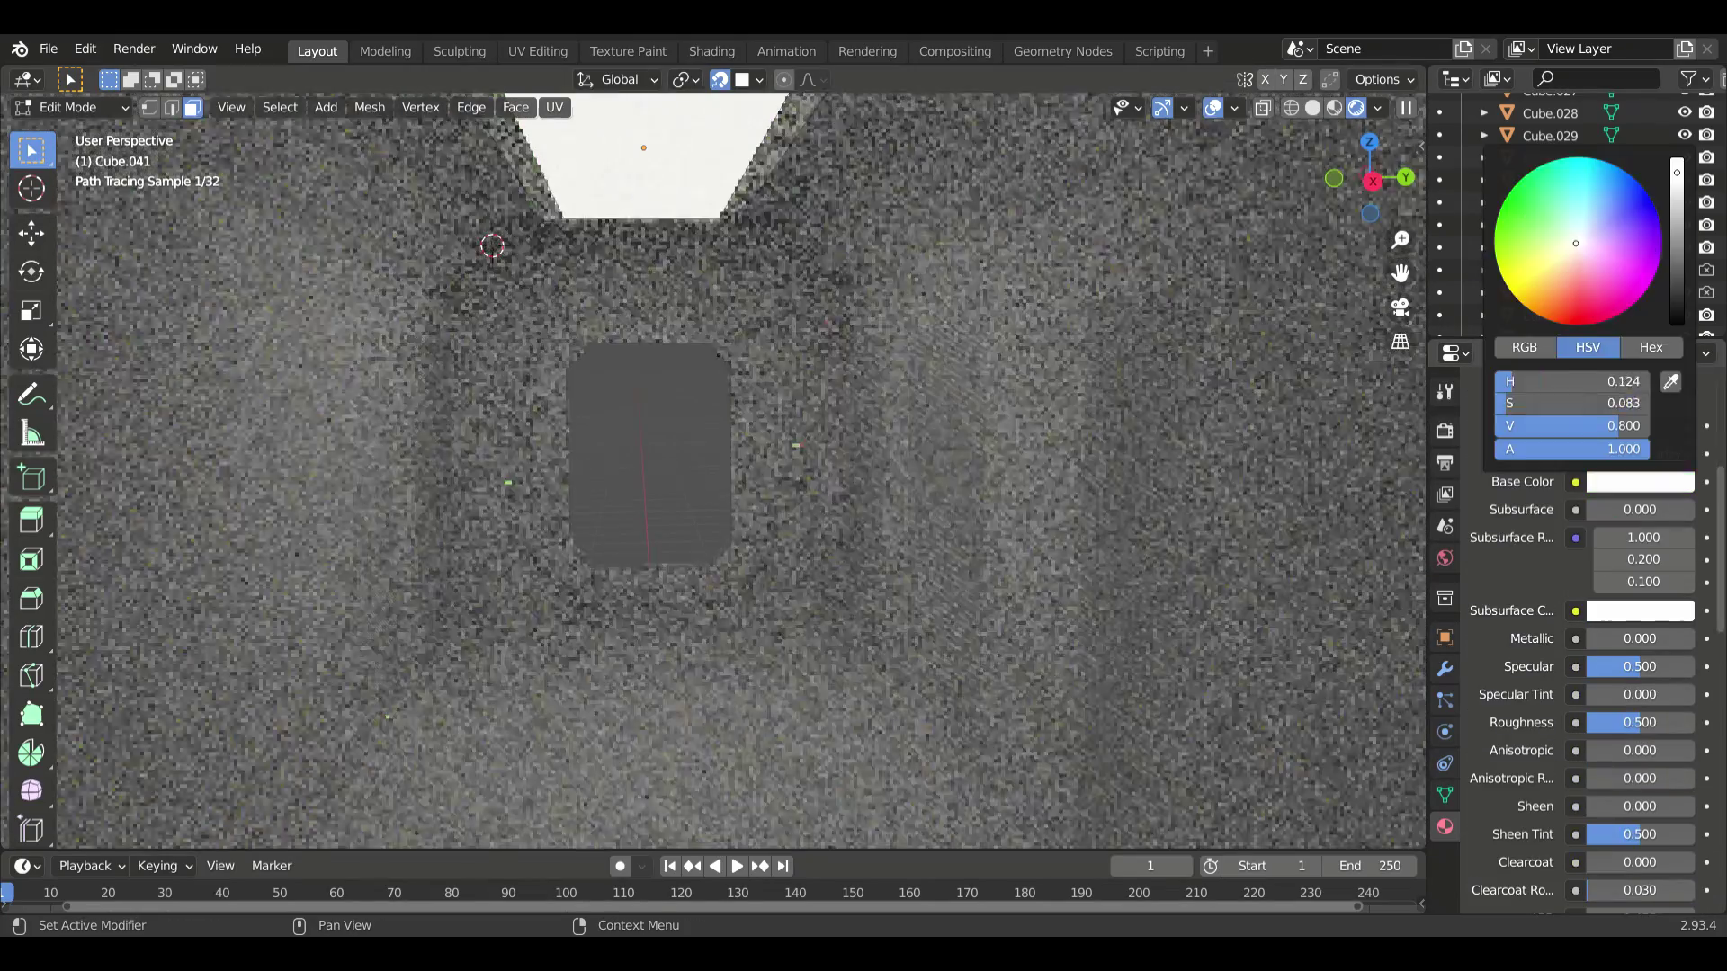
pyautogui.scroll(-8, 1619, 630)
pyautogui.click(1651, 743)
pyautogui.press('Return')
pyautogui.click(1639, 713)
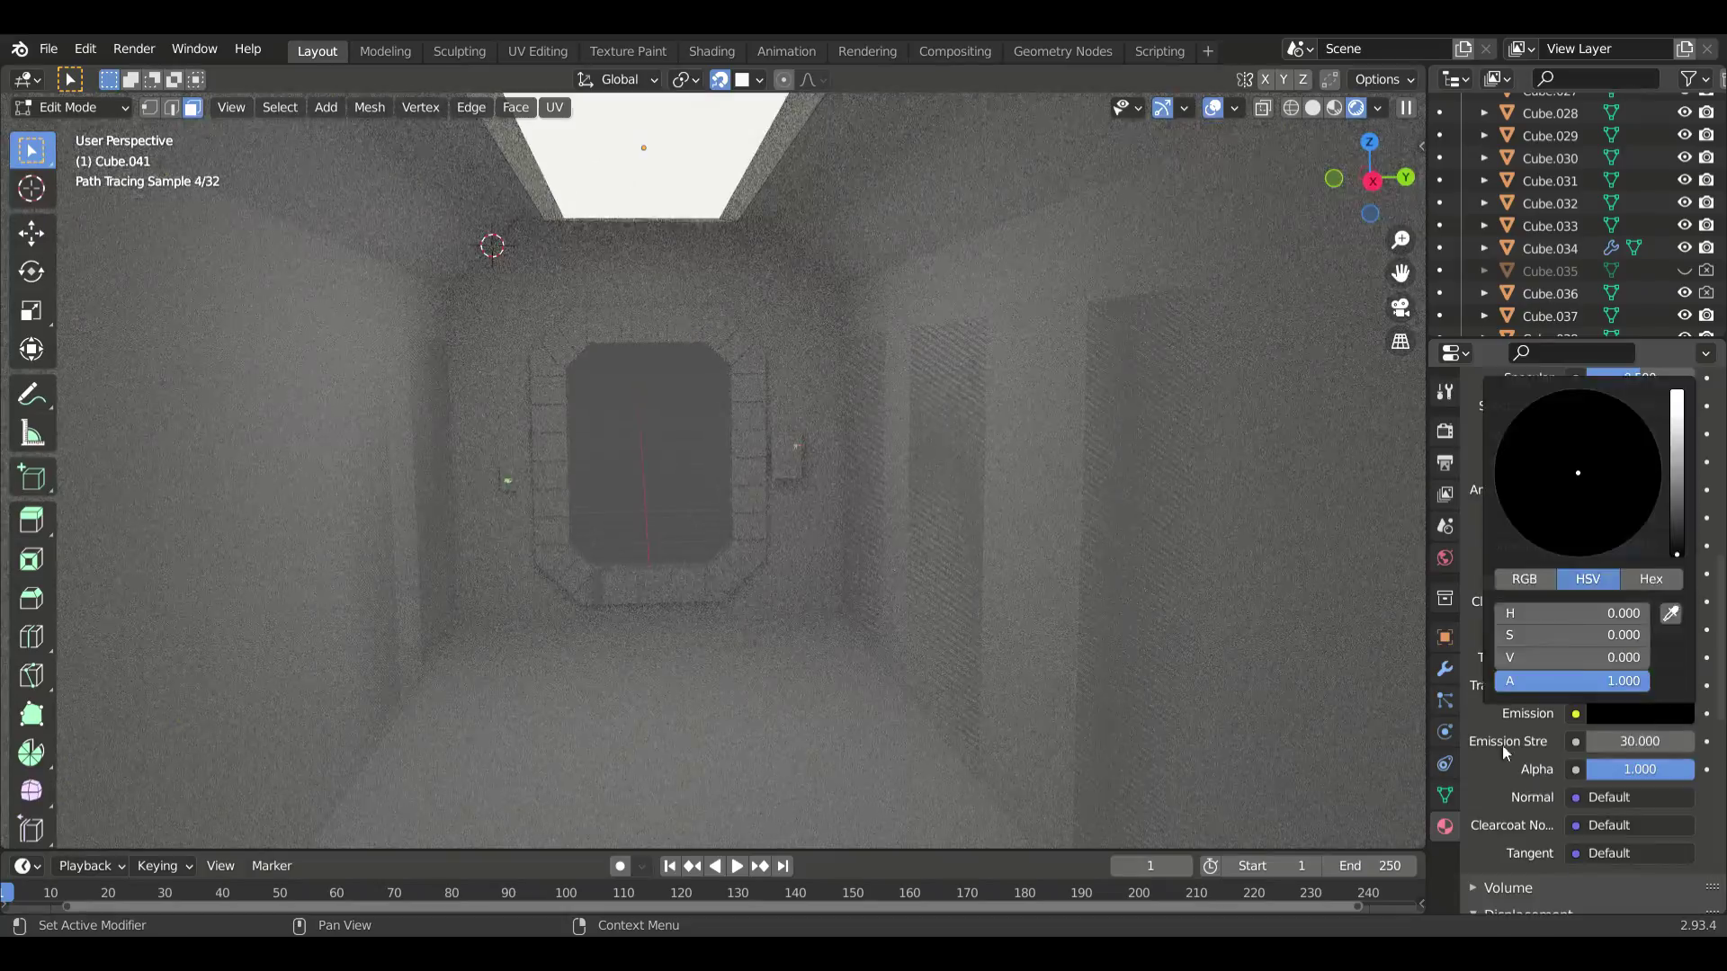
pyautogui.scroll(8, 1582, 629)
pyautogui.click(1640, 590)
pyautogui.click(1509, 398)
pyautogui.scroll(-6, 1619, 629)
pyautogui.scroll(-2, 1619, 675)
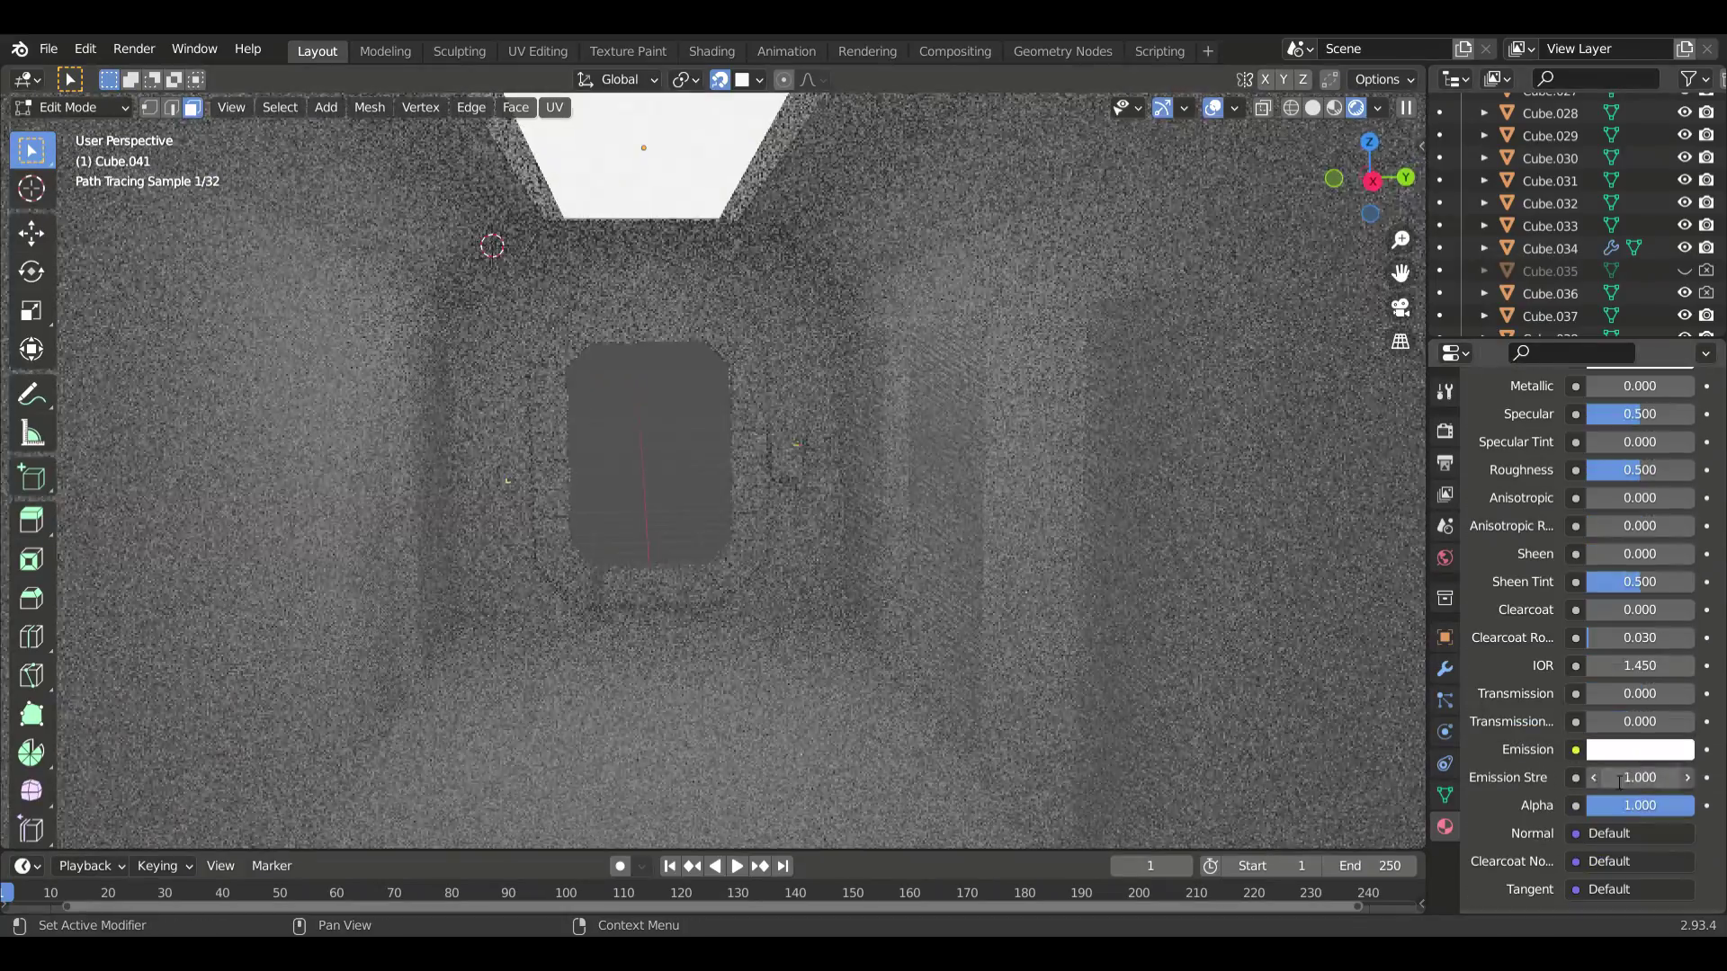
# - Set the inset face's emission strength to 10 and return to Object Mode
pyautogui.doubleClick(1616, 777)
pyautogui.write('100')
pyautogui.press('Return')
pyautogui.write('10')
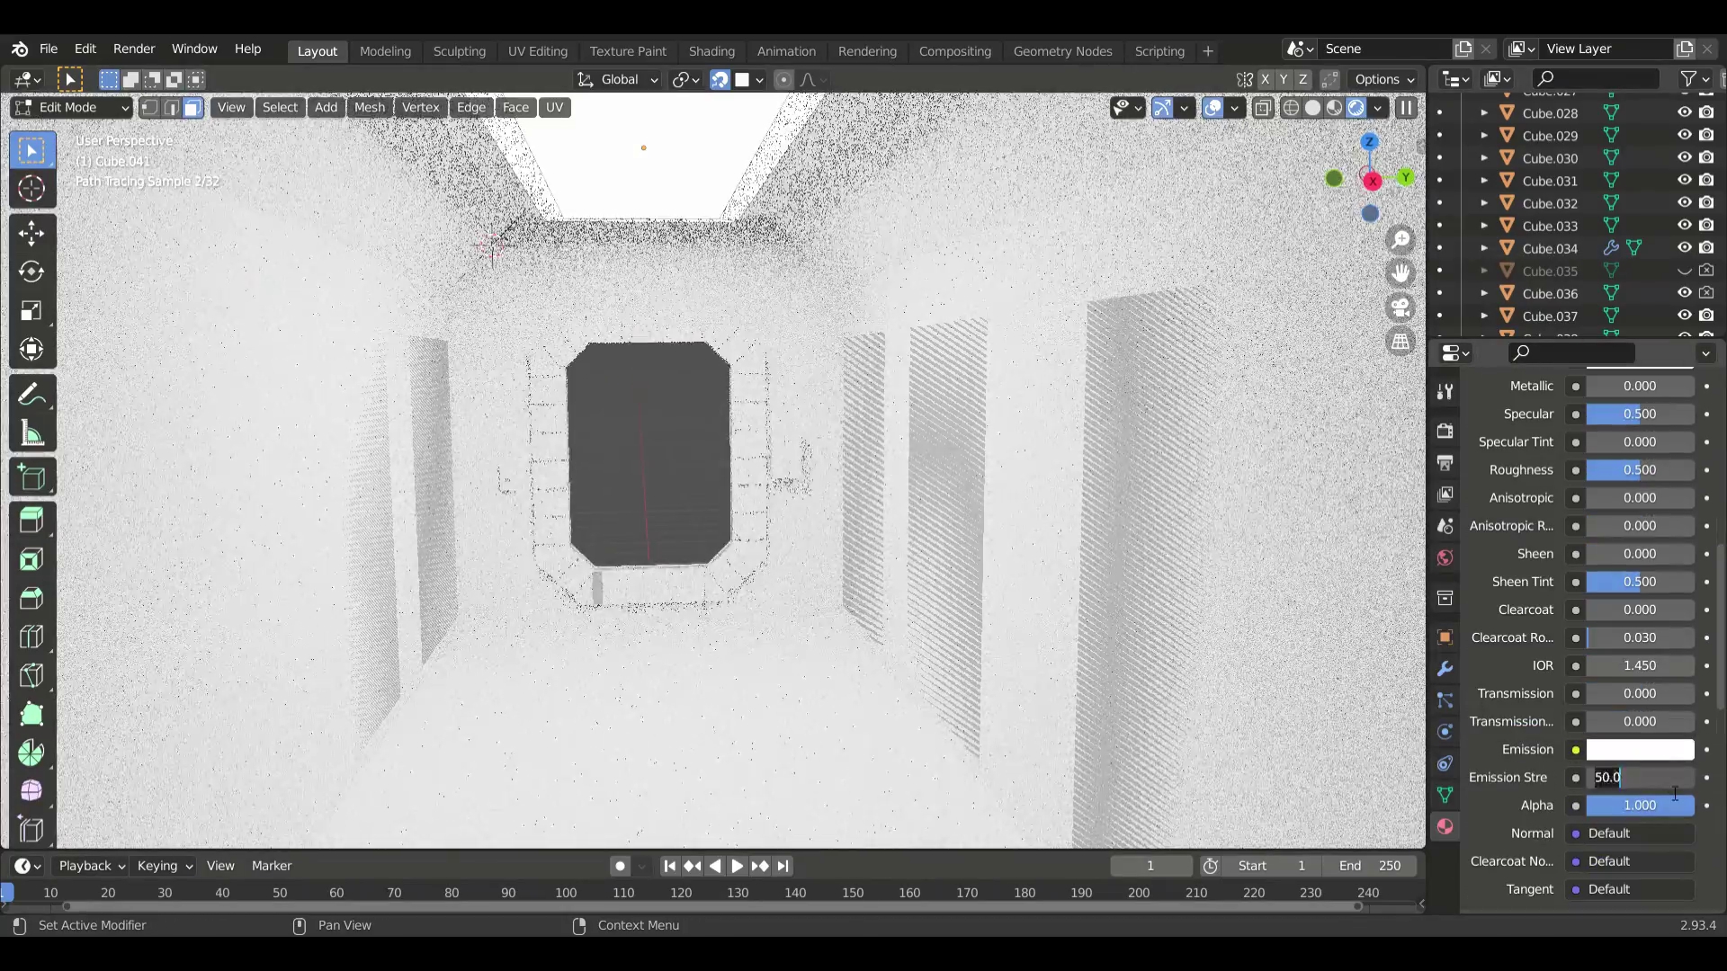
pyautogui.press('Return')
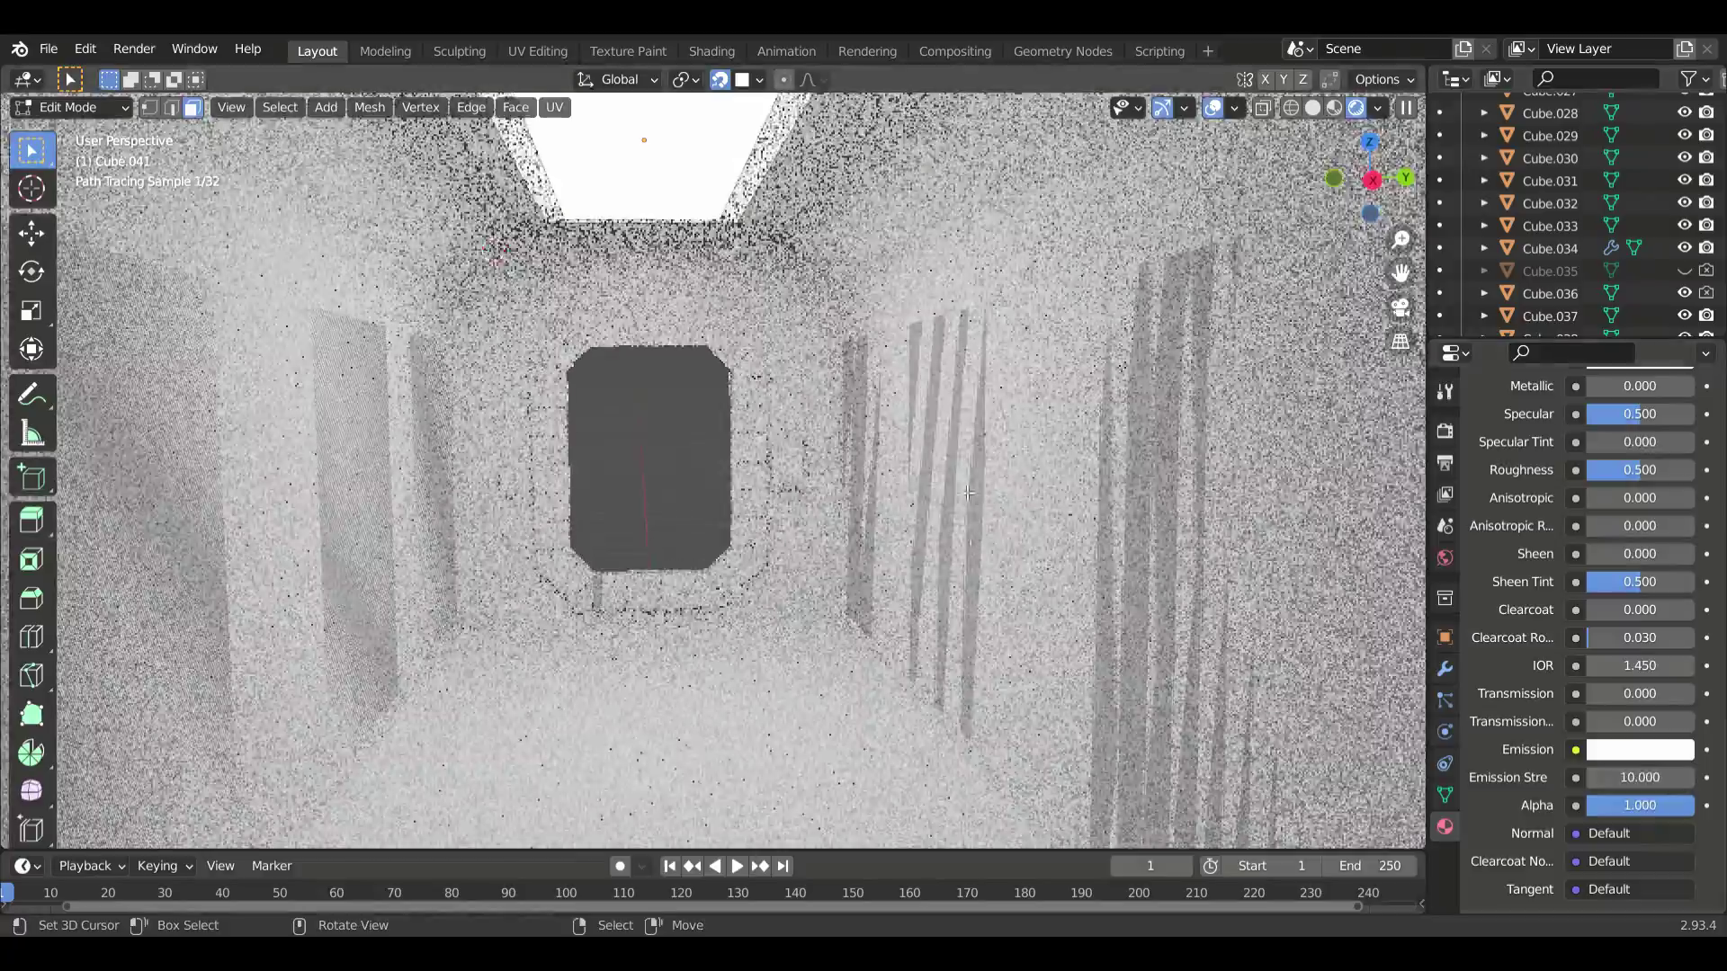
pyautogui.press('Tab')
# - Select the door panel and switch to the scene camera's view
pyautogui.click(1056, 520)
pyautogui.click(676, 601)
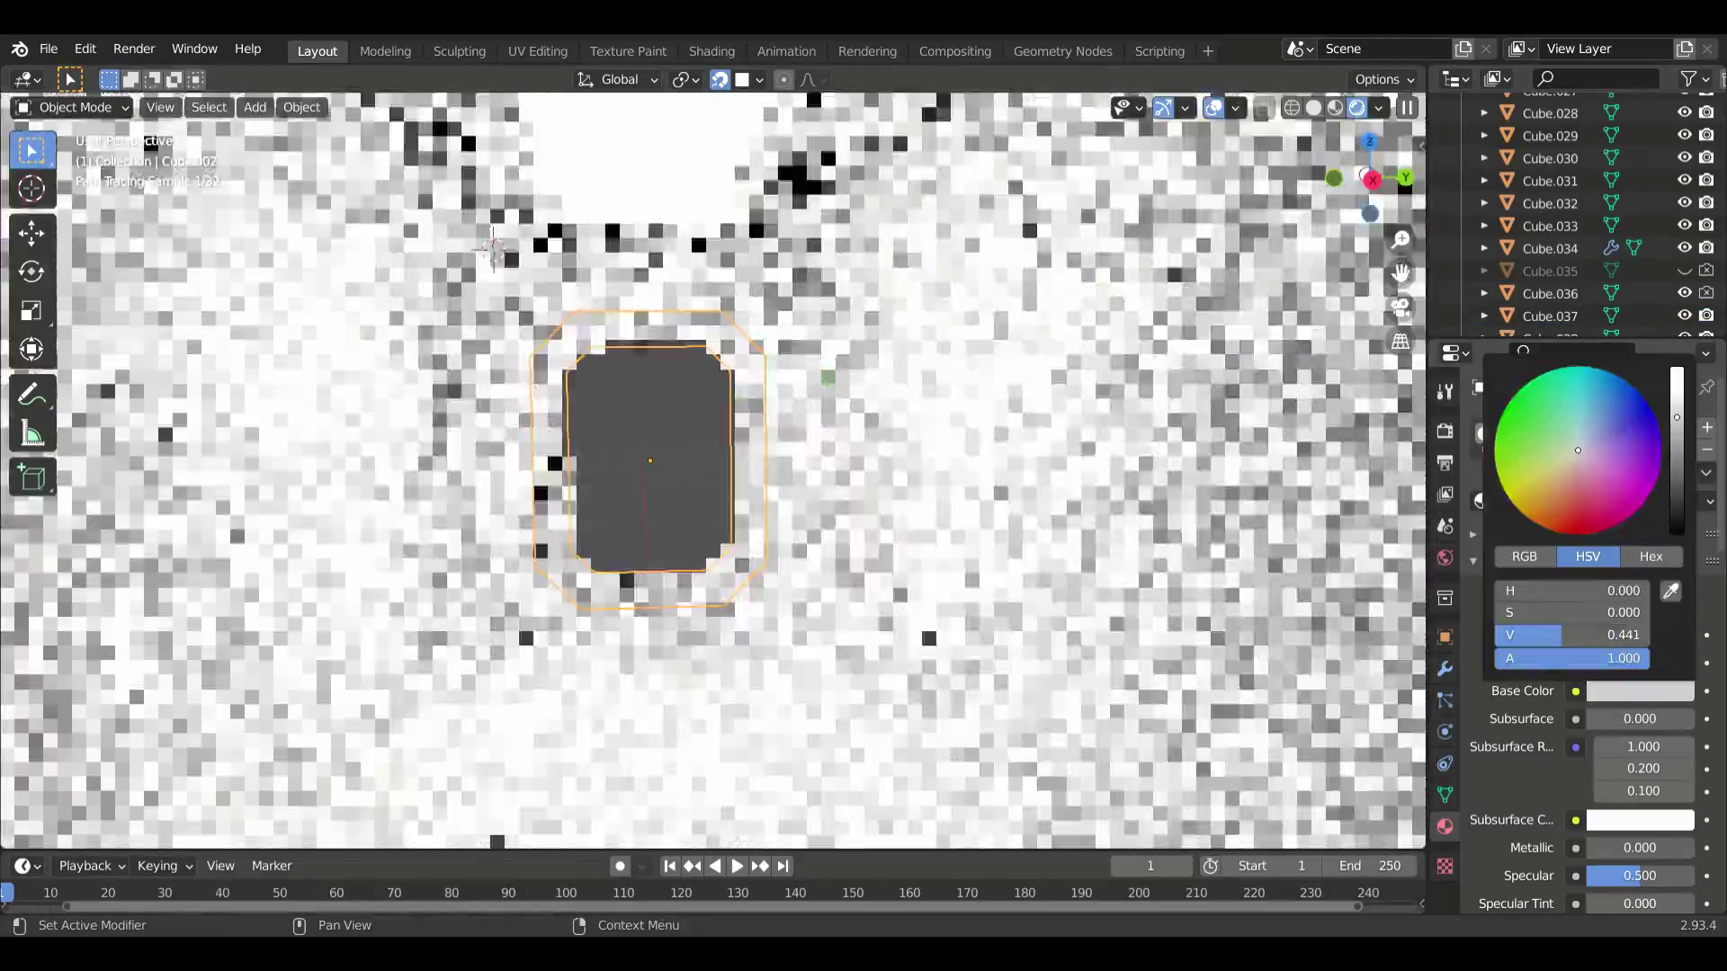
pyautogui.scroll(5, 944, 476)
pyautogui.scroll(-5, 943, 477)
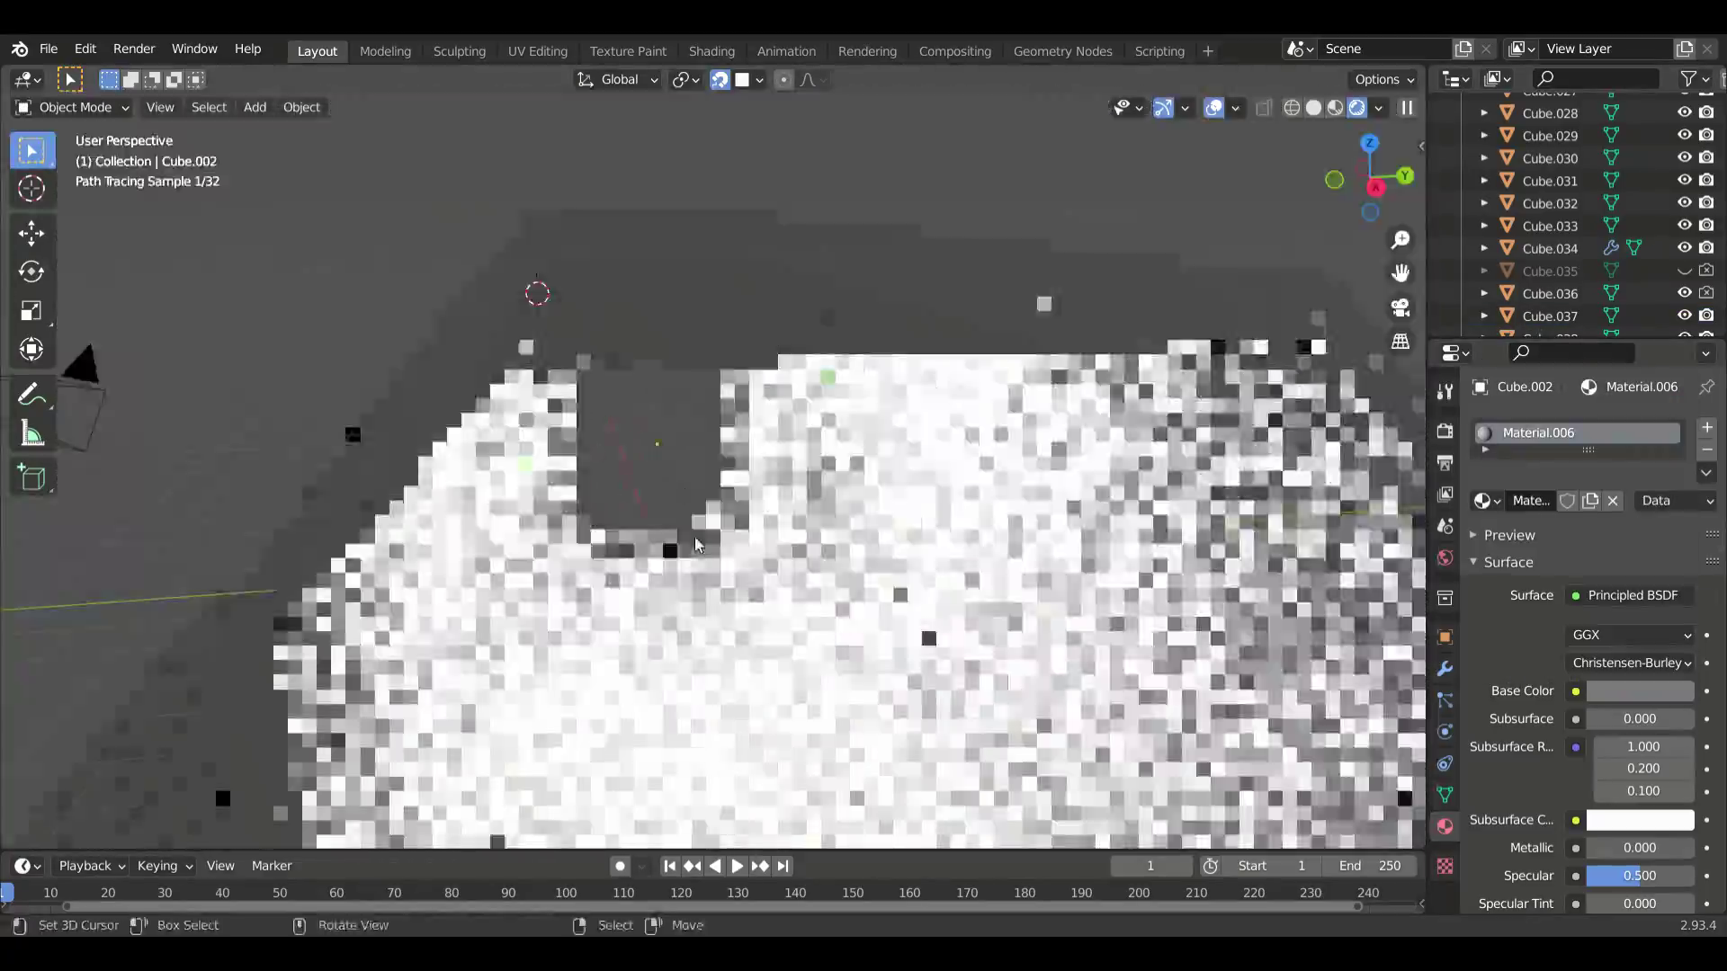
pyautogui.scroll(-4, 673, 497)
pyautogui.press('n')
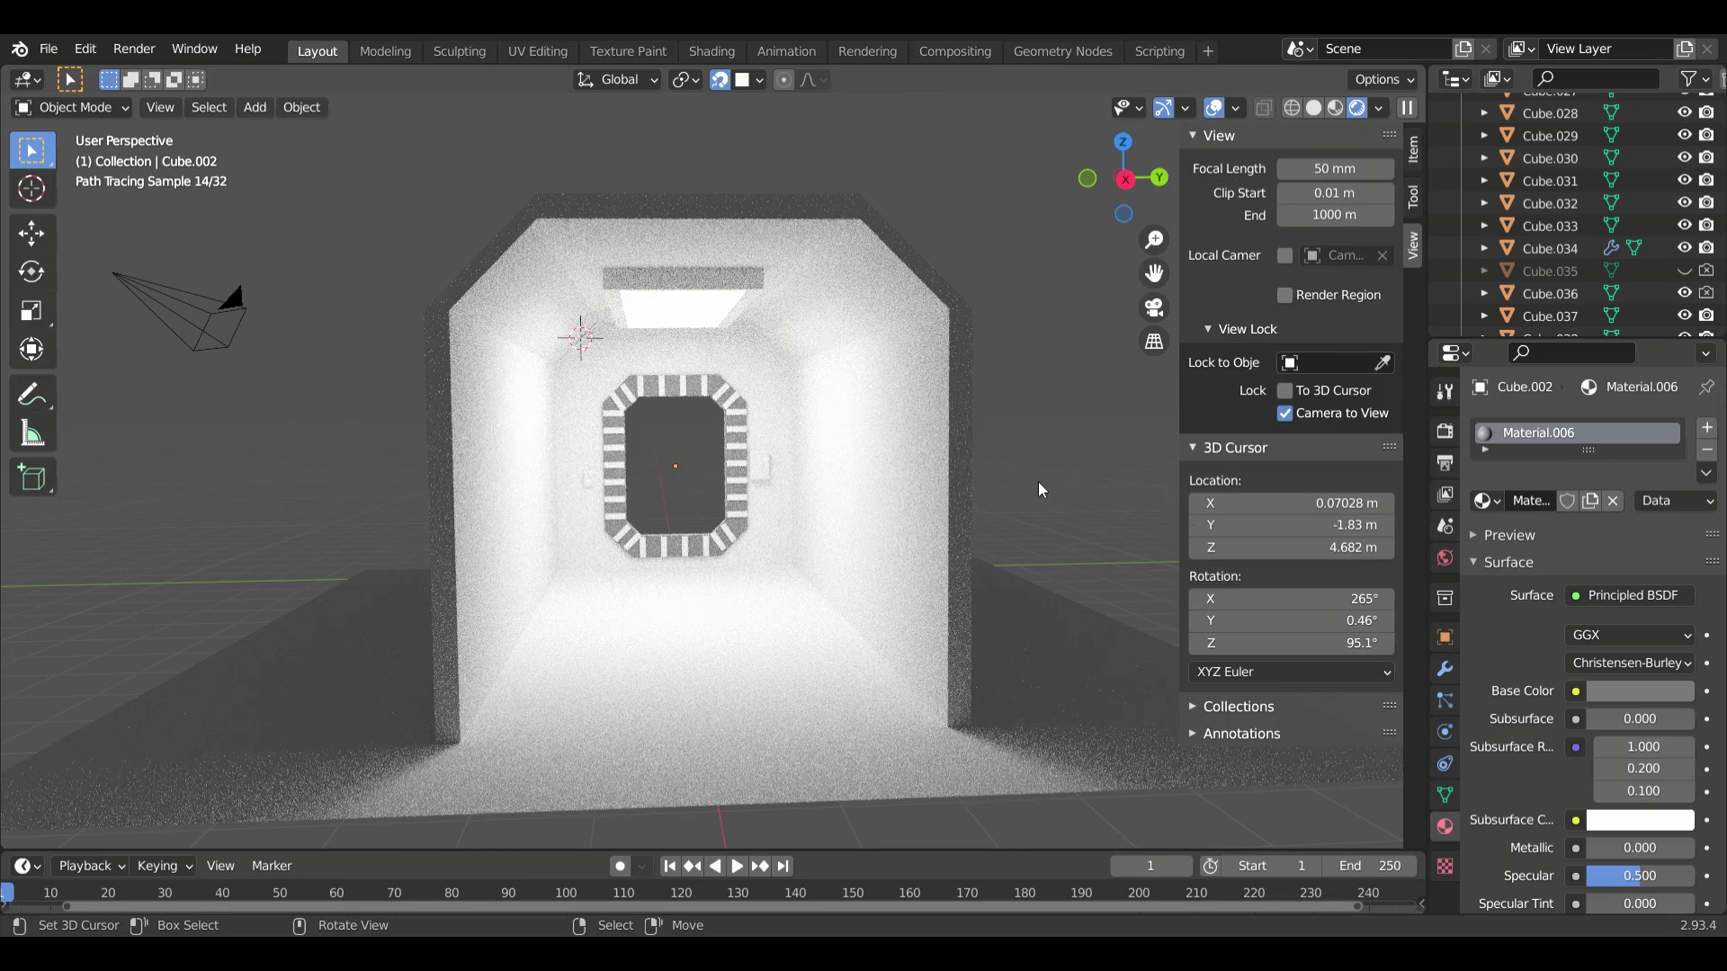
pyautogui.press('KP_0')
pyautogui.scroll(3, 736, 472)
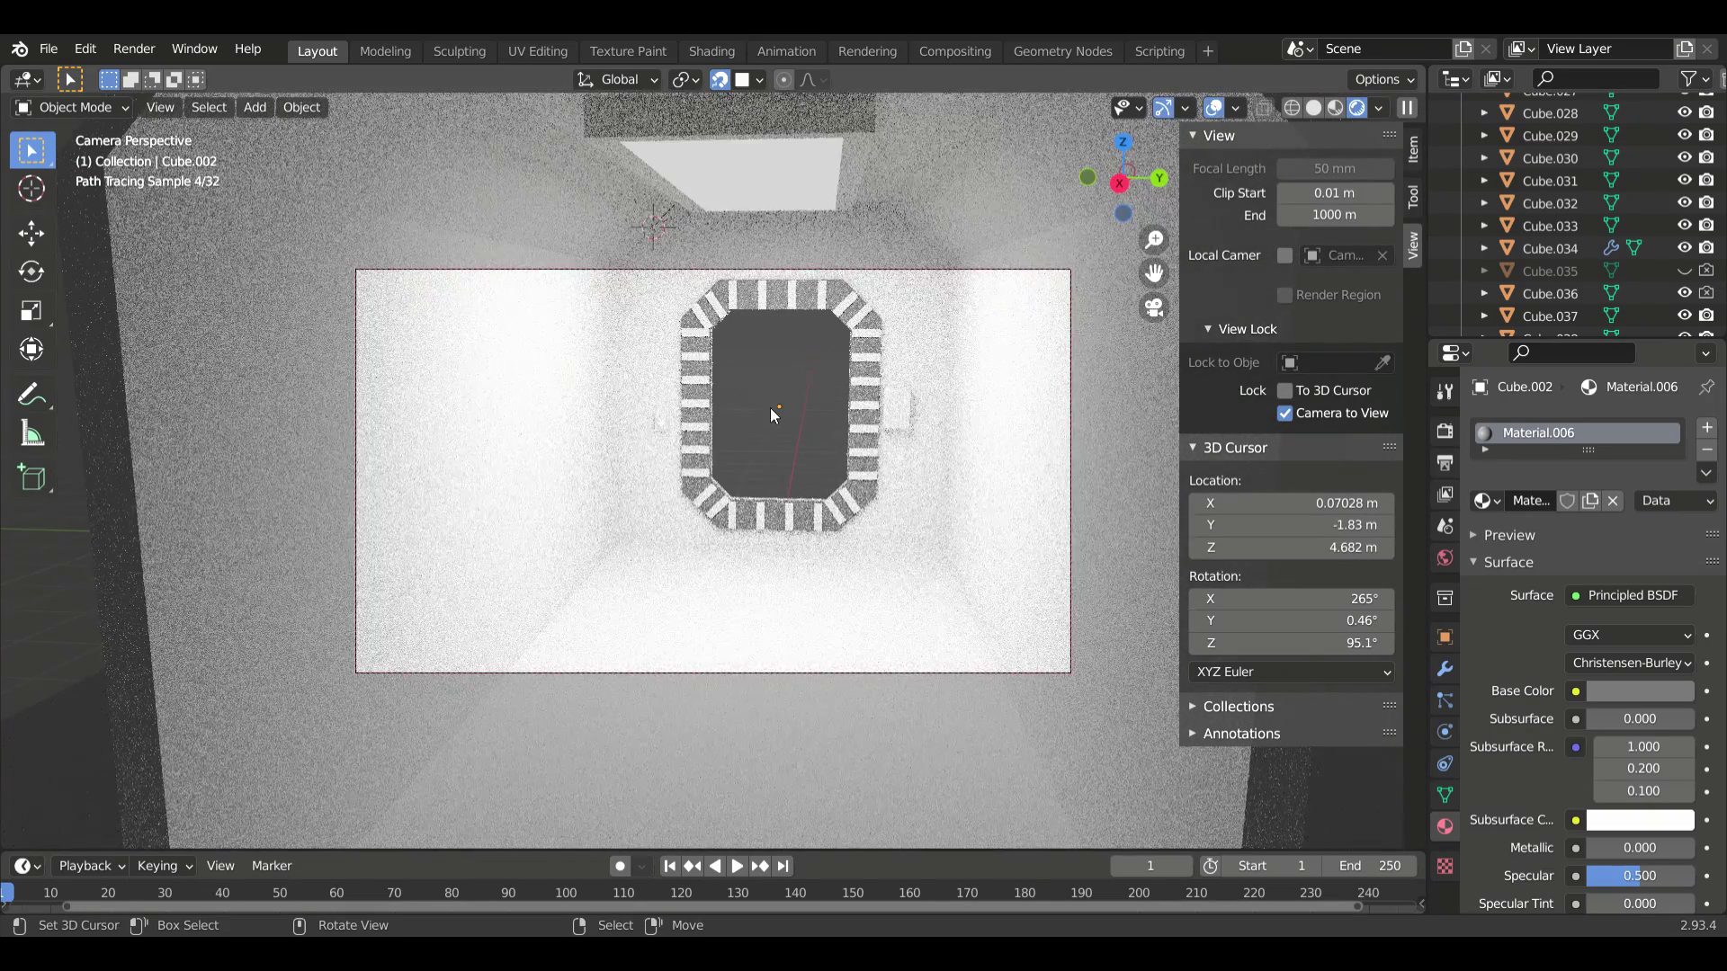
# - Render the camera image, then isolate the corridor shell Cube.037 in local view
pyautogui.click(134, 49)
pyautogui.click(167, 74)
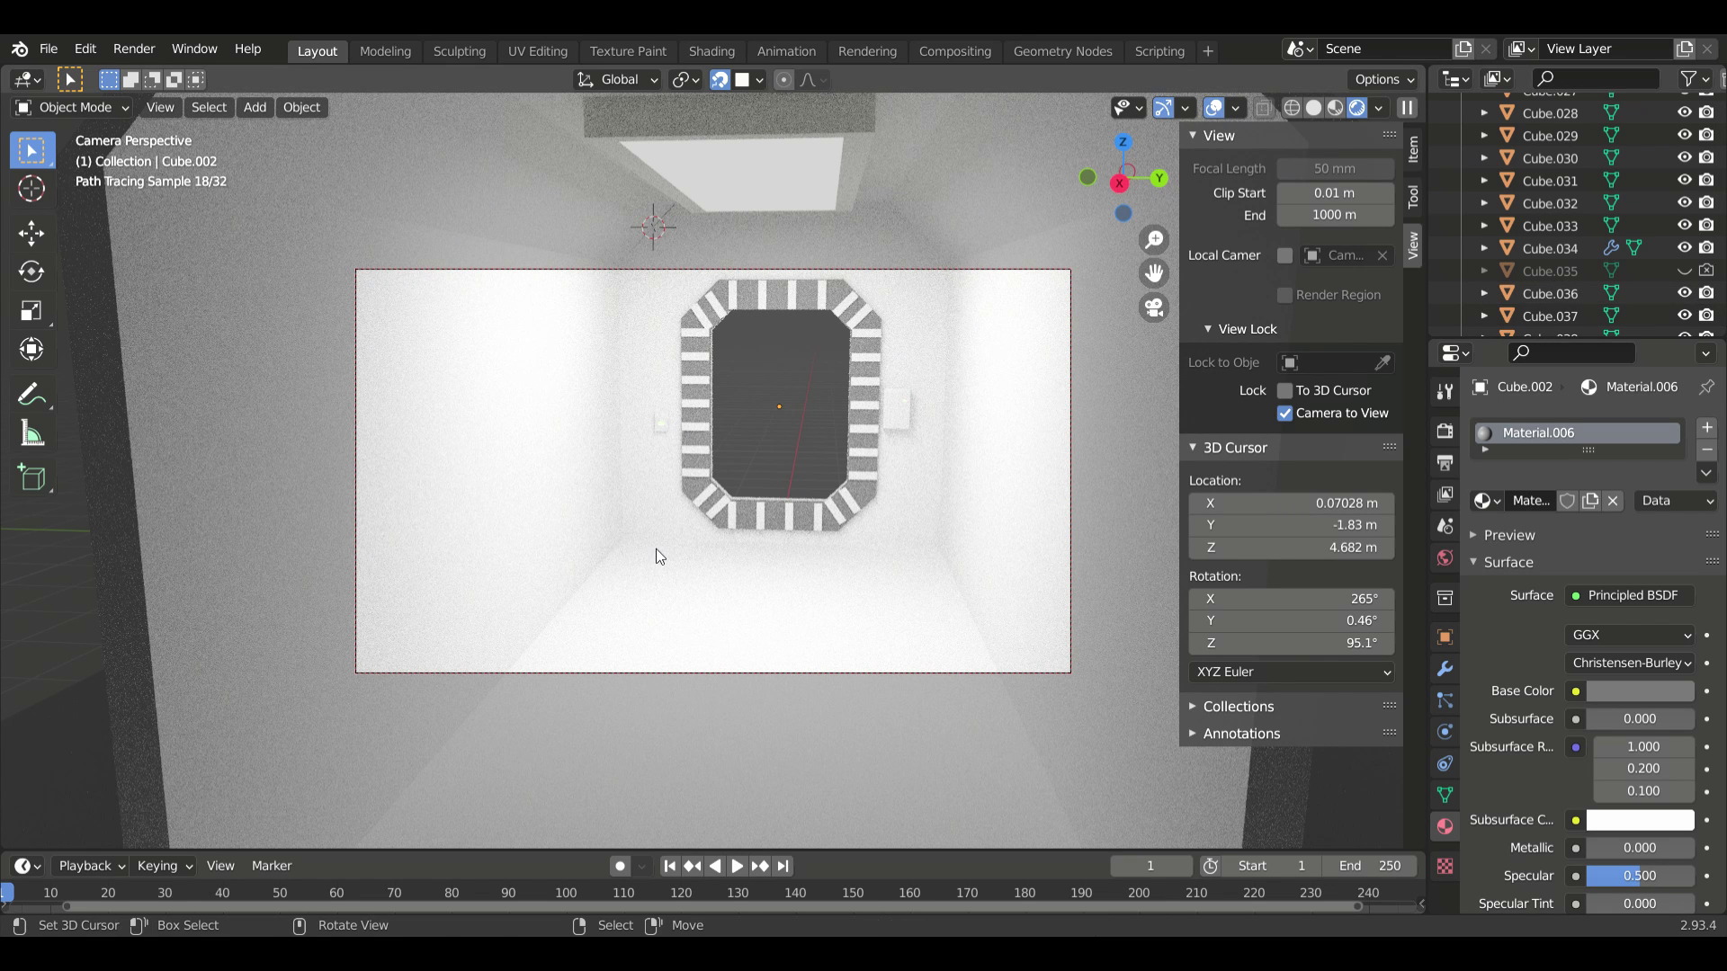
pyautogui.click(710, 305)
pyautogui.press('KP_Divide')
# - Add a plane, tilt it -30° about X and narrow it along X into a strip
pyautogui.moveTo(966, 207); pyautogui.dragTo(1169, 405, button='middle')
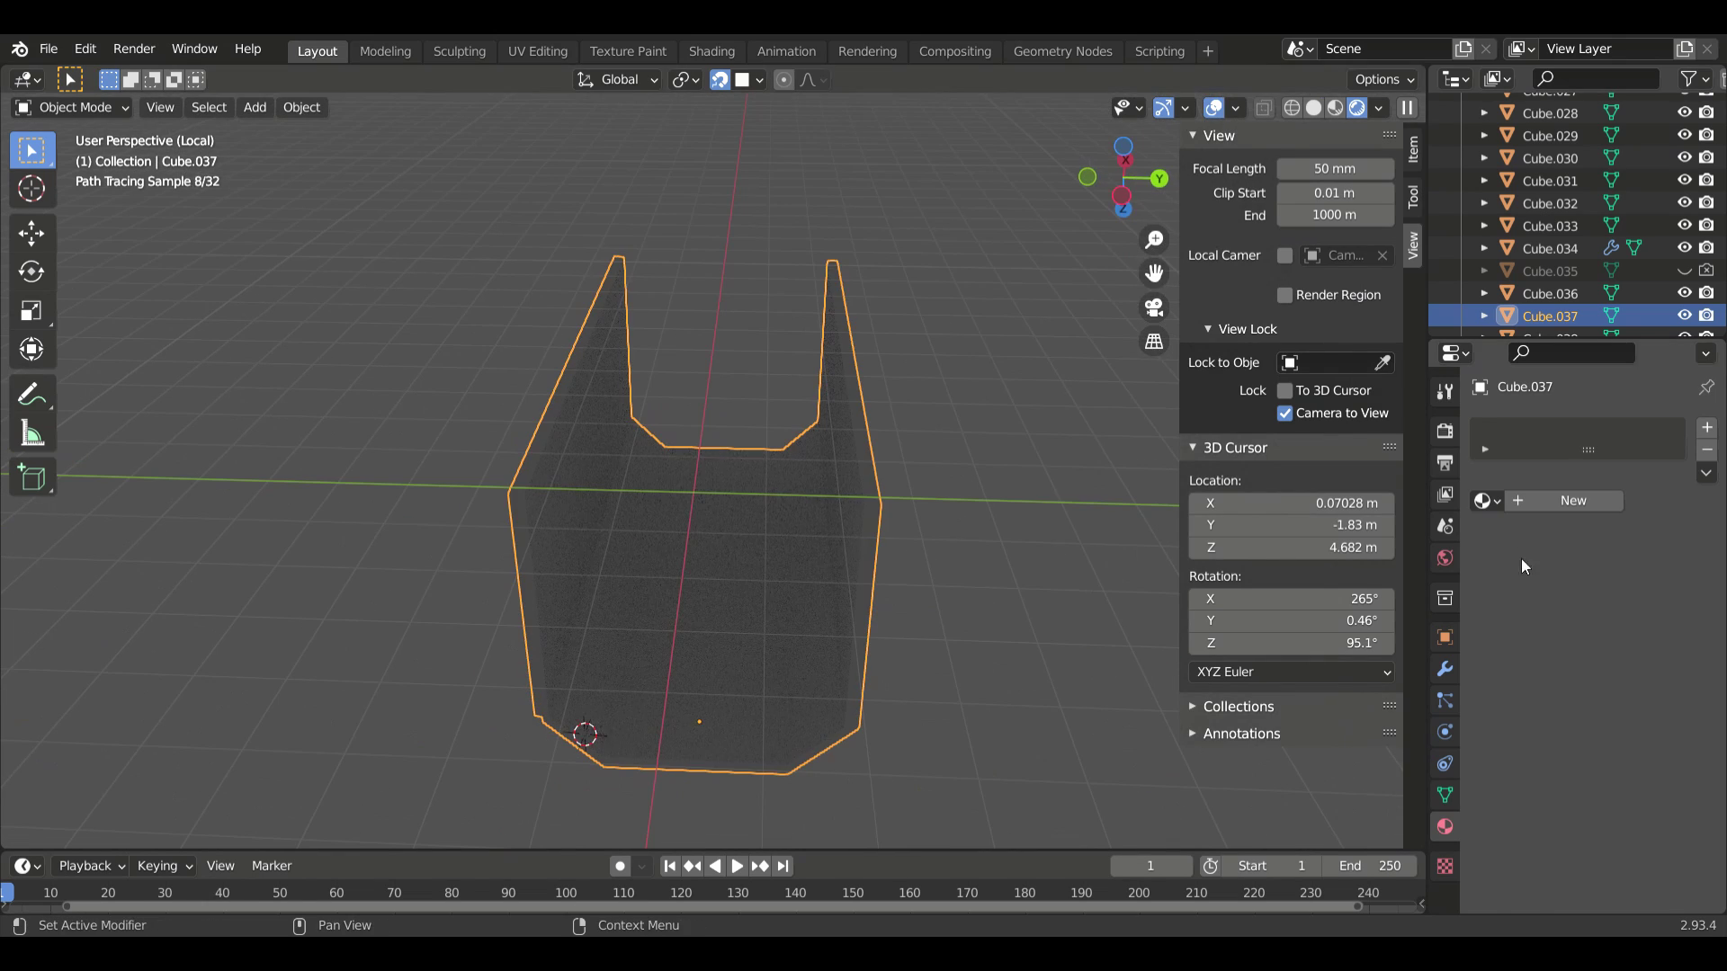
pyautogui.click(1444, 431)
pyautogui.press('n')
pyautogui.hotkey('shift', 'a')
pyautogui.click(953, 385)
pyautogui.press('r')
pyautogui.press('x')
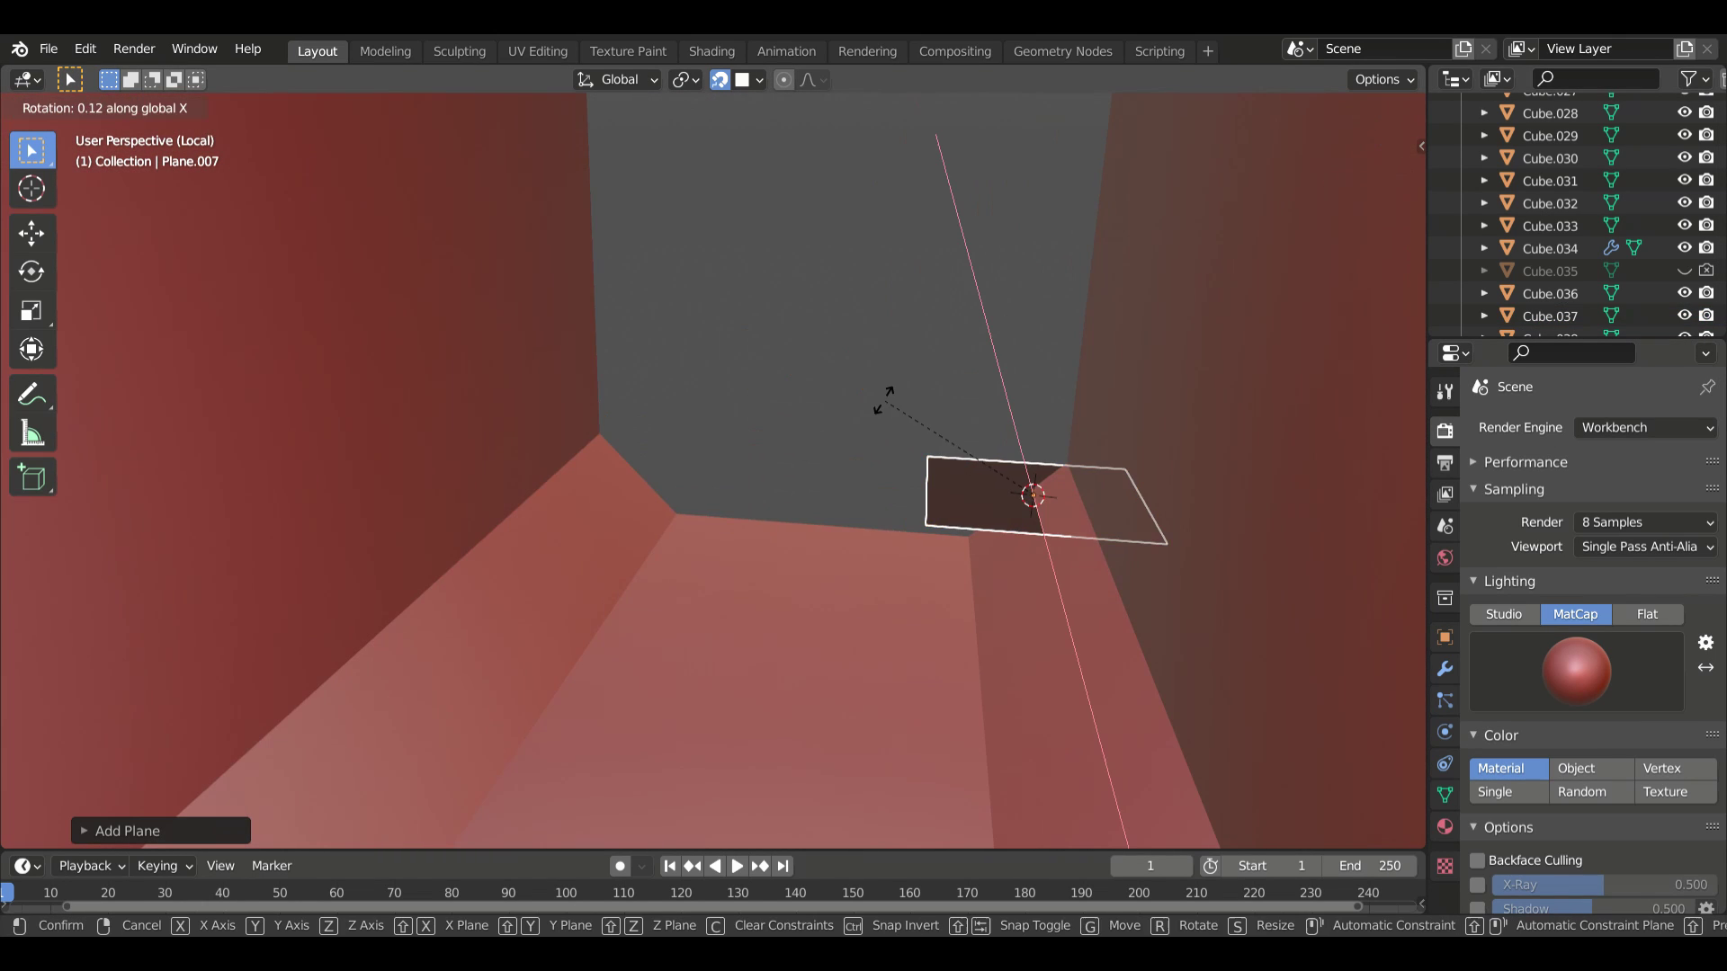
pyautogui.press('Return')
pyautogui.moveTo(813, 518); pyautogui.dragTo(662, 677, button='middle')
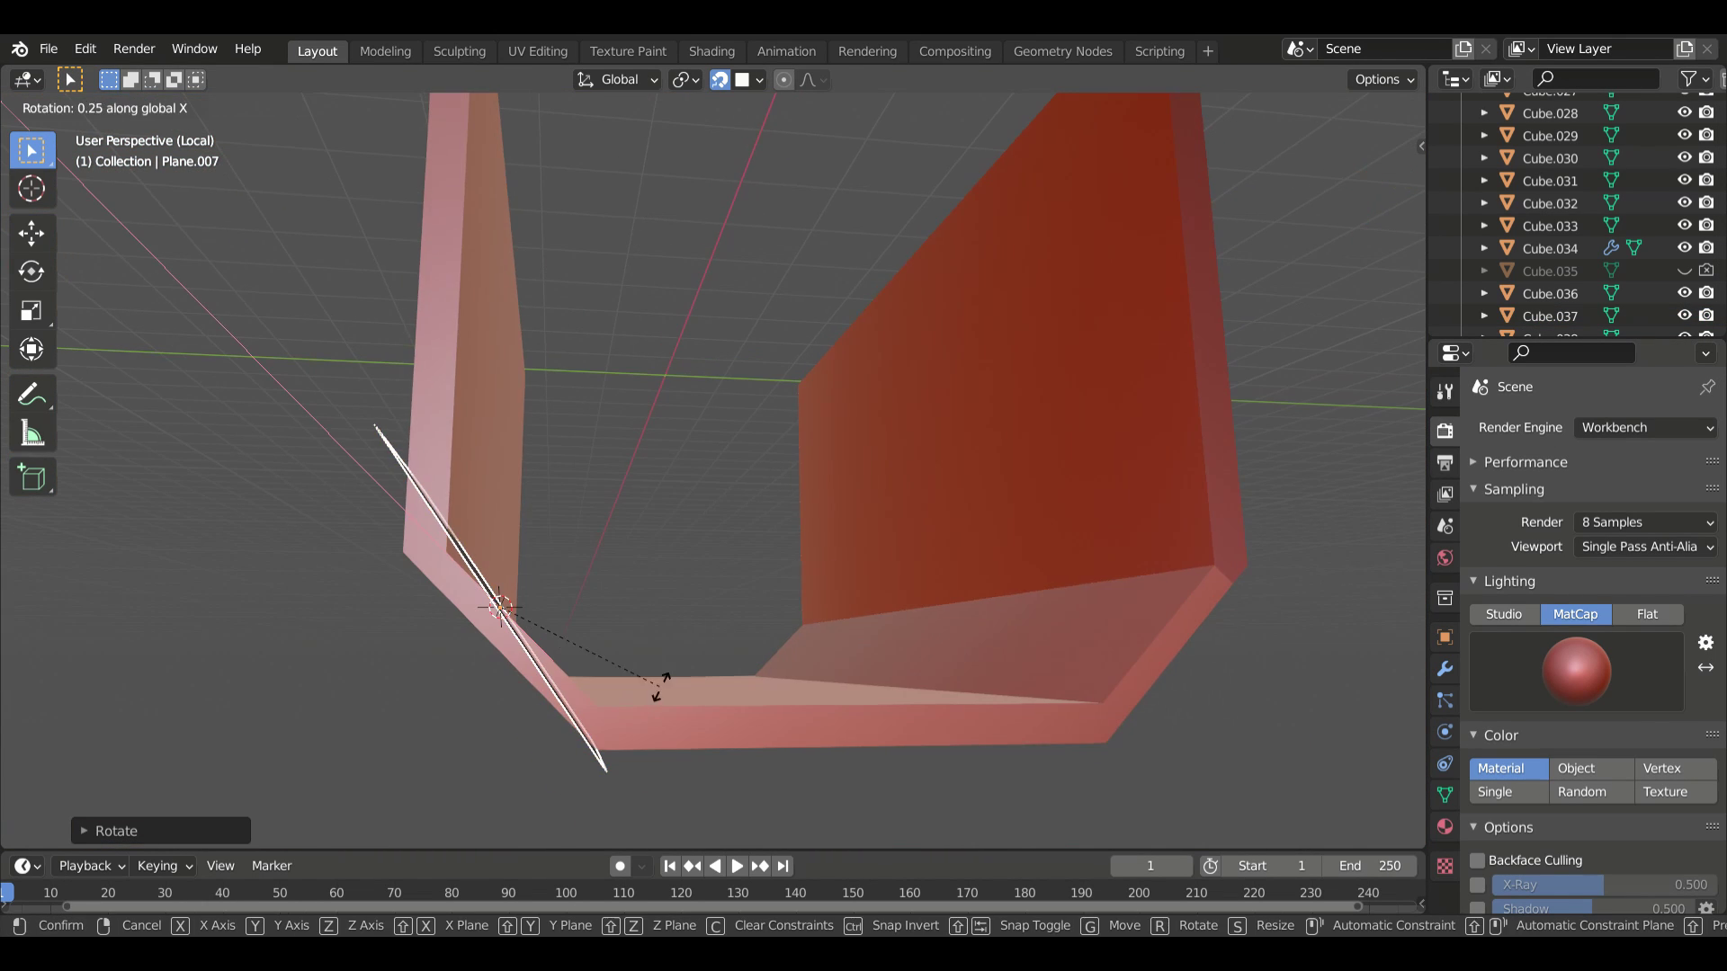
pyautogui.press('s')
pyautogui.press('x')
pyautogui.click(540, 679)
# - Re-tilt the strip about X and lower it along global Z to the floor edge
pyautogui.moveTo(540, 679); pyautogui.dragTo(494, 684, button='middle')
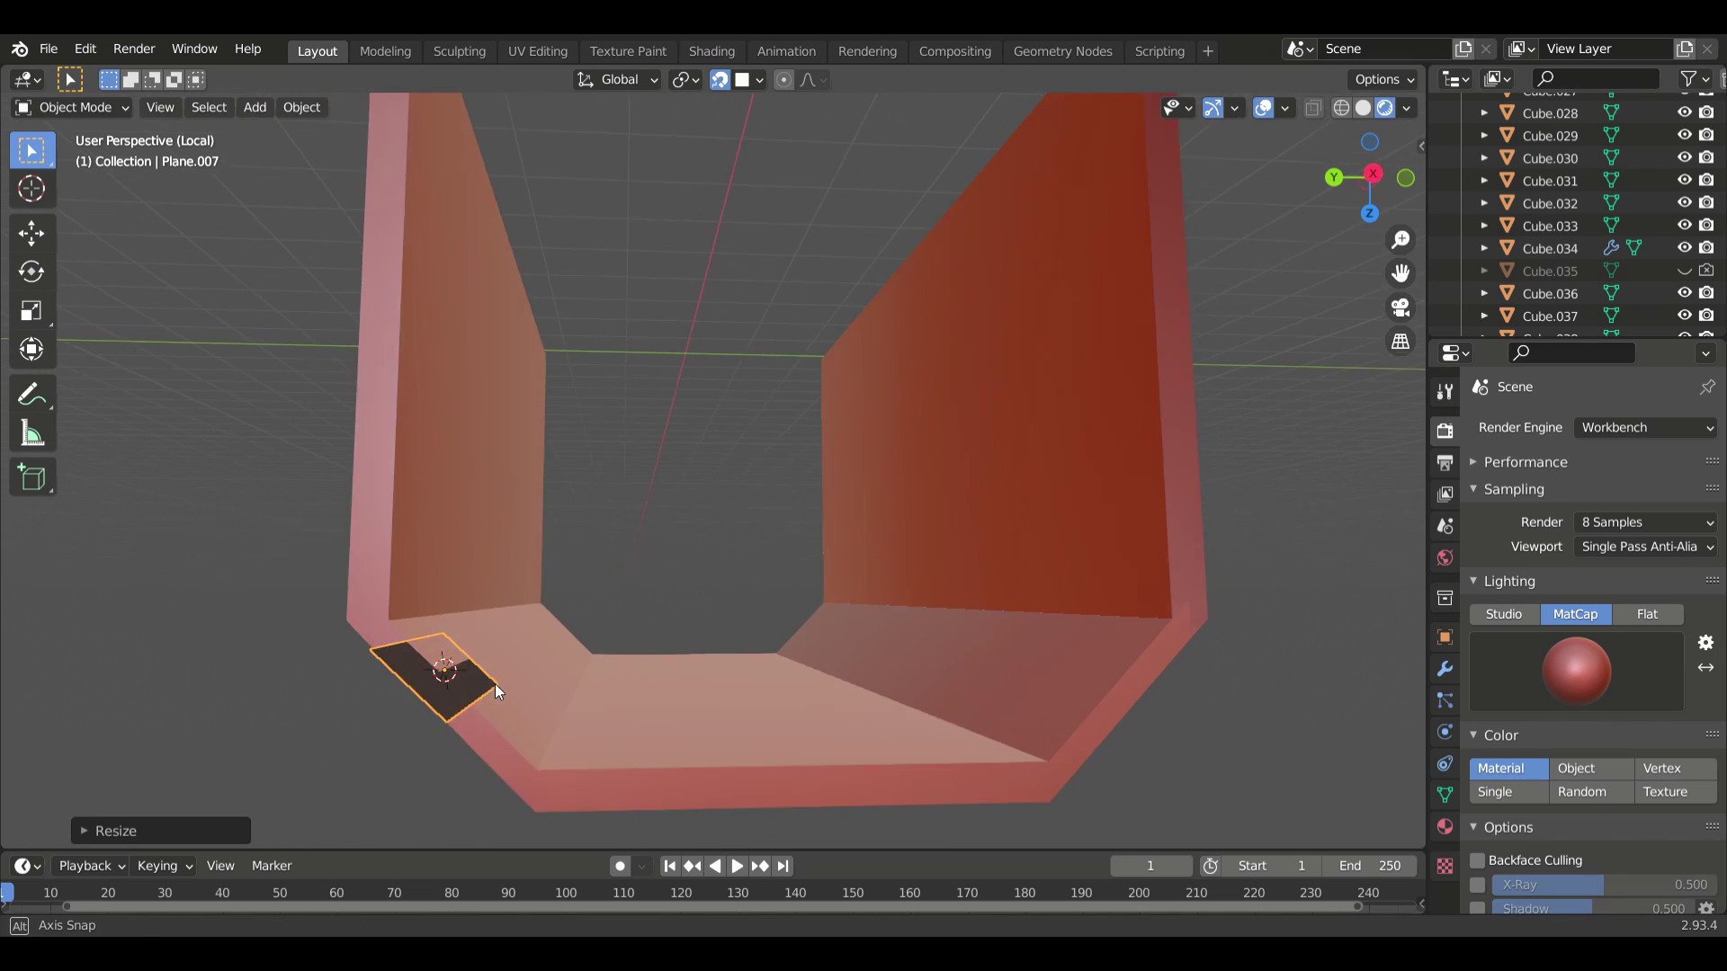
pyautogui.press('r')
pyautogui.press('x')
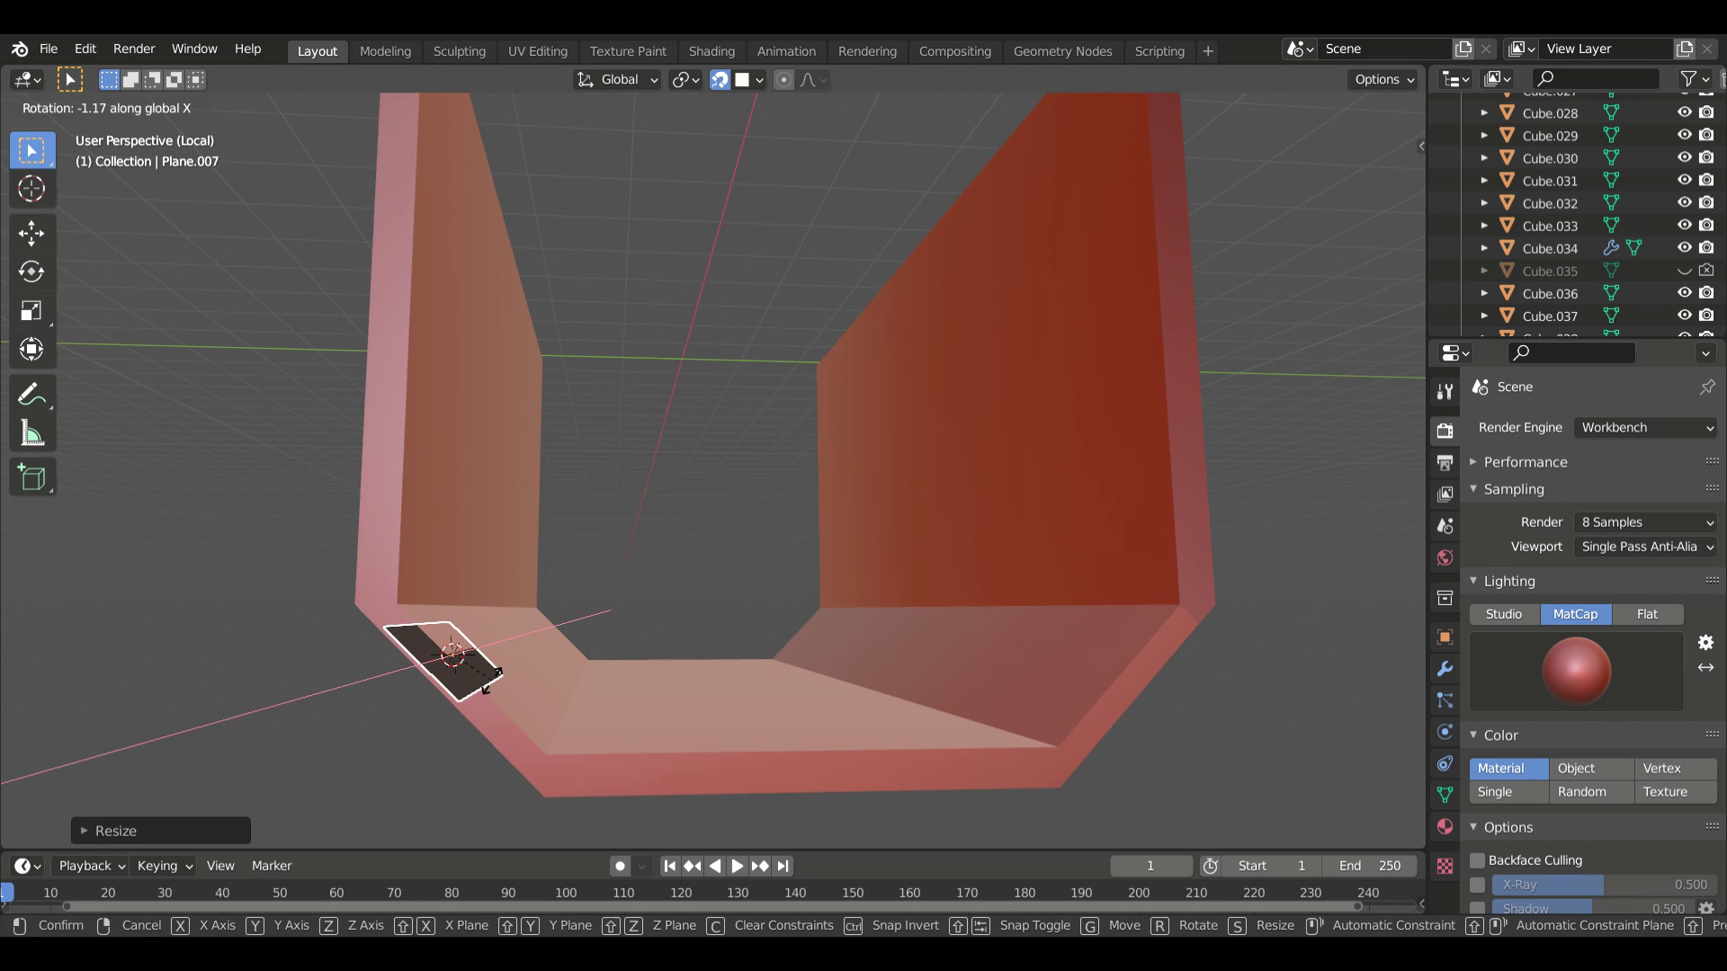
pyautogui.moveTo(490, 681)
pyautogui.mouseDown(button='middle')
pyautogui.moveTo(479, 712)
pyautogui.moveTo(286, 724)
pyautogui.mouseUp(button='middle')
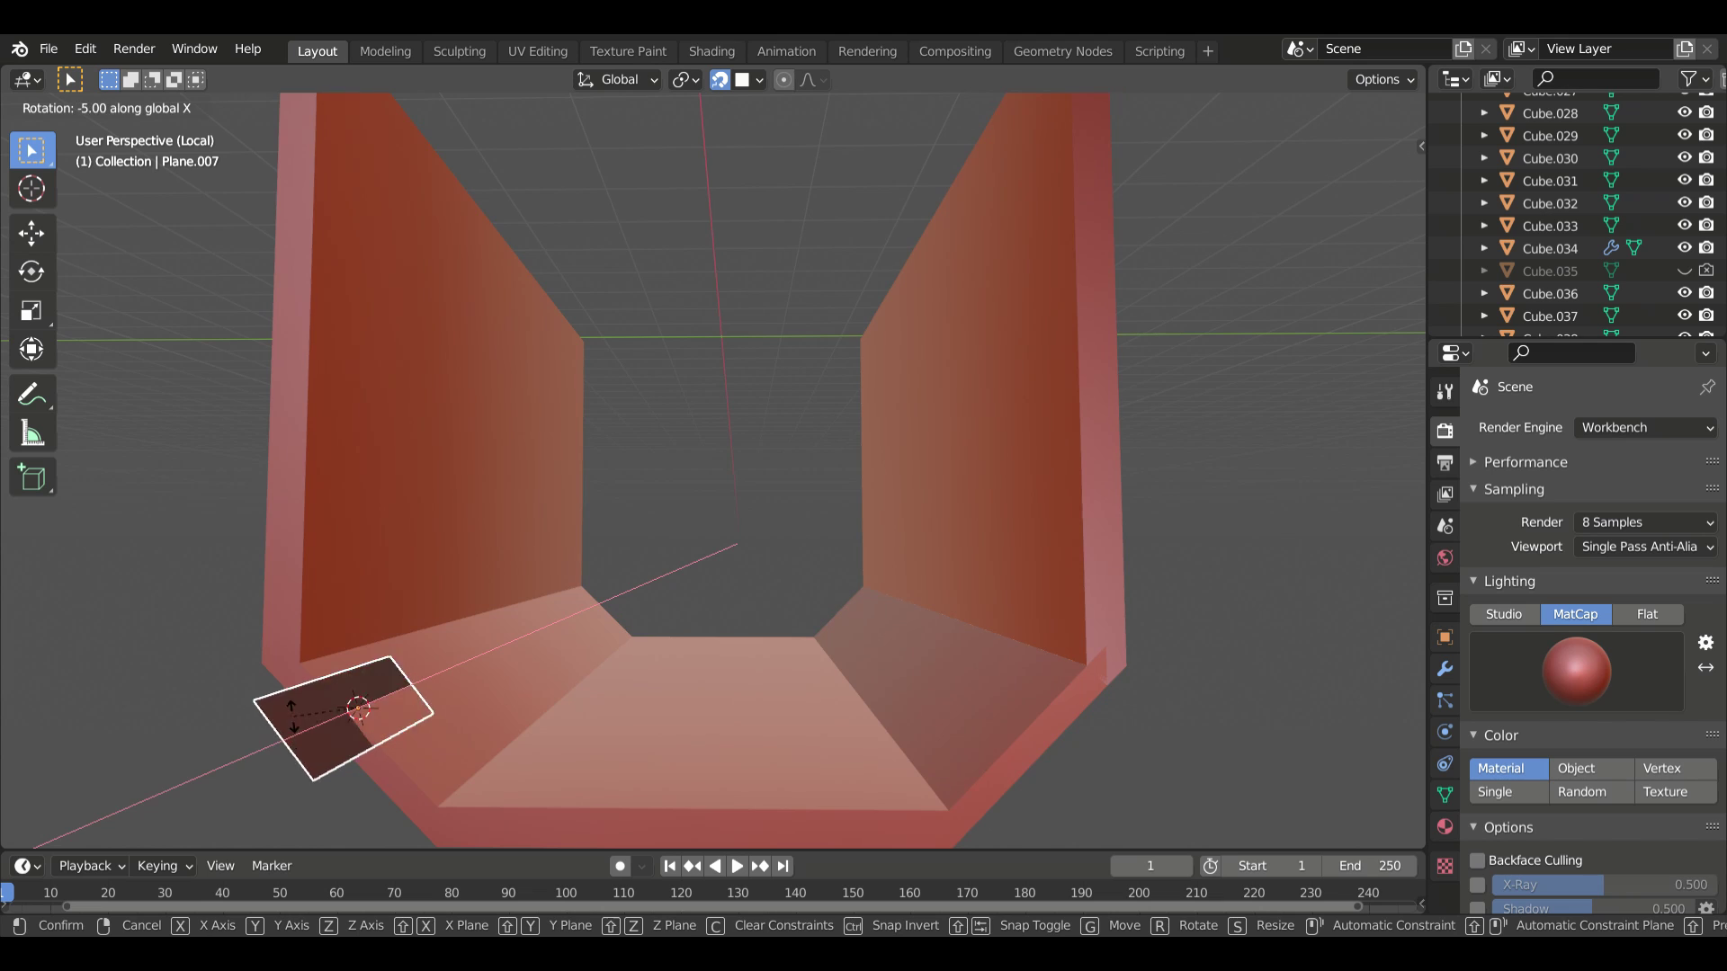
pyautogui.click(292, 715)
pyautogui.press('g')
pyautogui.press('z')
pyautogui.press('z')
pyautogui.moveTo(428, 689)
pyautogui.mouseDown(button='middle')
pyautogui.moveTo(575, 579)
pyautogui.moveTo(509, 628)
pyautogui.moveTo(476, 747)
pyautogui.moveTo(482, 696)
pyautogui.mouseUp(button='middle')
pyautogui.press('z')
pyautogui.press('z')
pyautogui.click(475, 746)
pyautogui.scroll(-5, 477, 738)
# - In Edit Mode, shift the strip's geometry along X into the lower corner
pyautogui.press('Escape')
pyautogui.press('Tab')
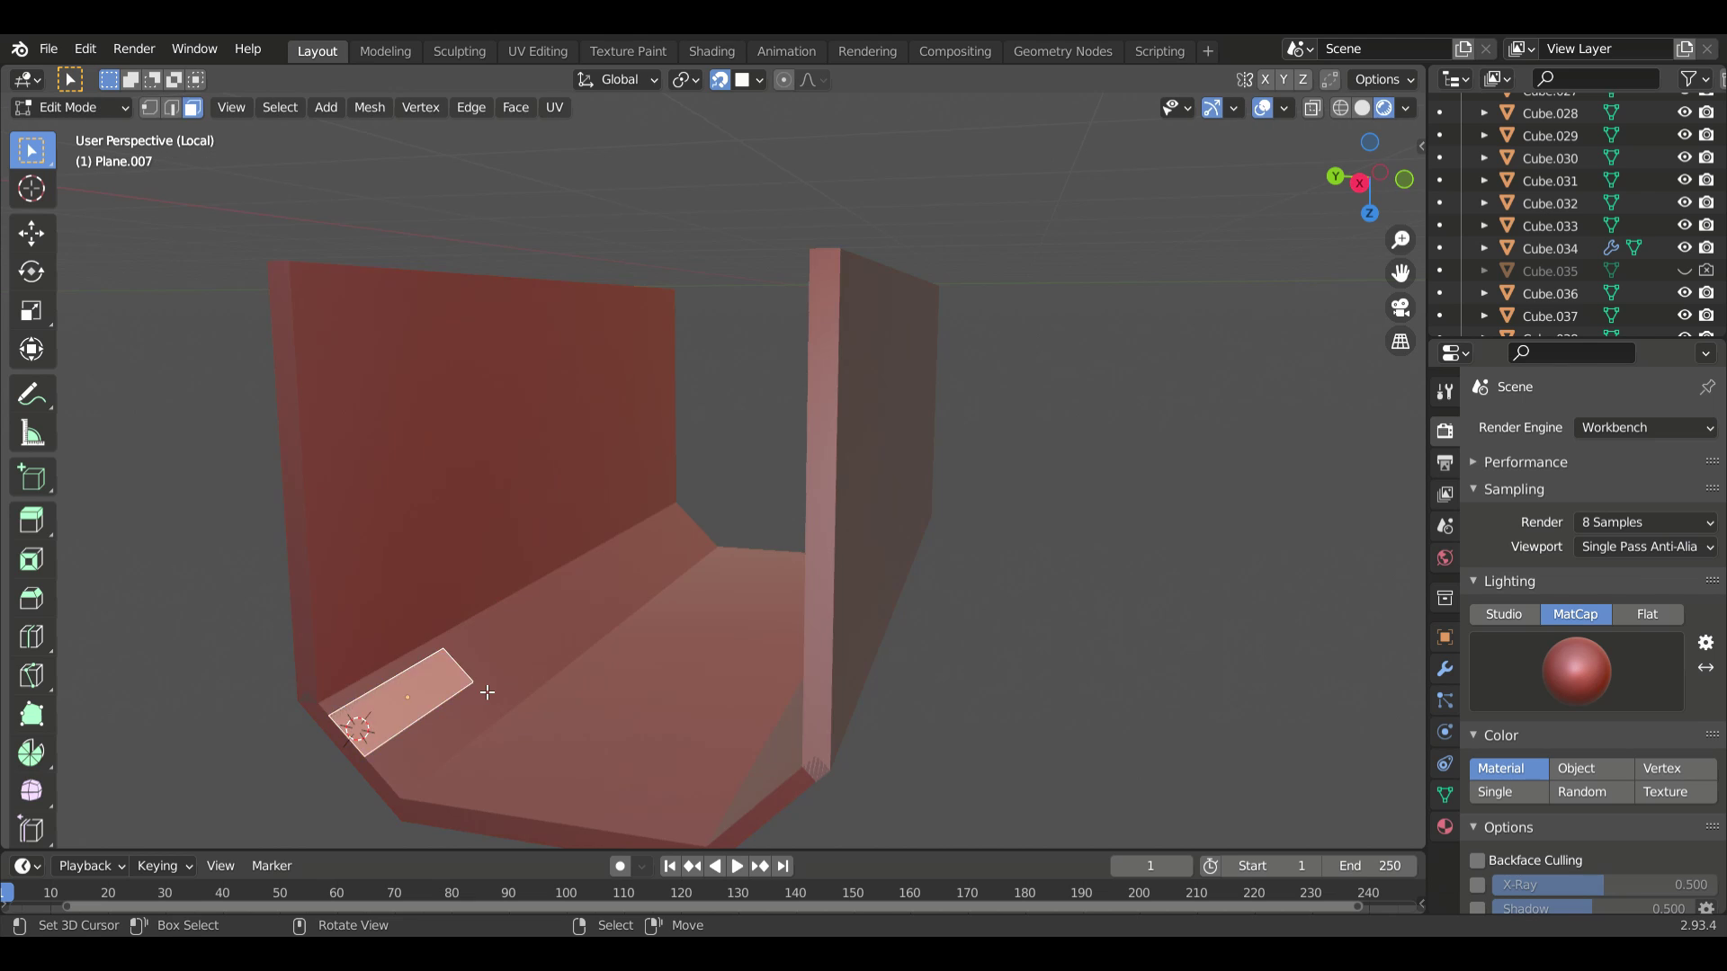
pyautogui.press('g')
pyautogui.press('x')
pyautogui.click(659, 512)
pyautogui.moveTo(659, 513)
pyautogui.mouseDown(button='middle')
pyautogui.moveTo(501, 694)
pyautogui.moveTo(504, 714)
pyautogui.mouseUp(button='middle')
pyautogui.press('Tab')
pyautogui.moveTo(514, 727); pyautogui.dragTo(534, 683, button='middle')
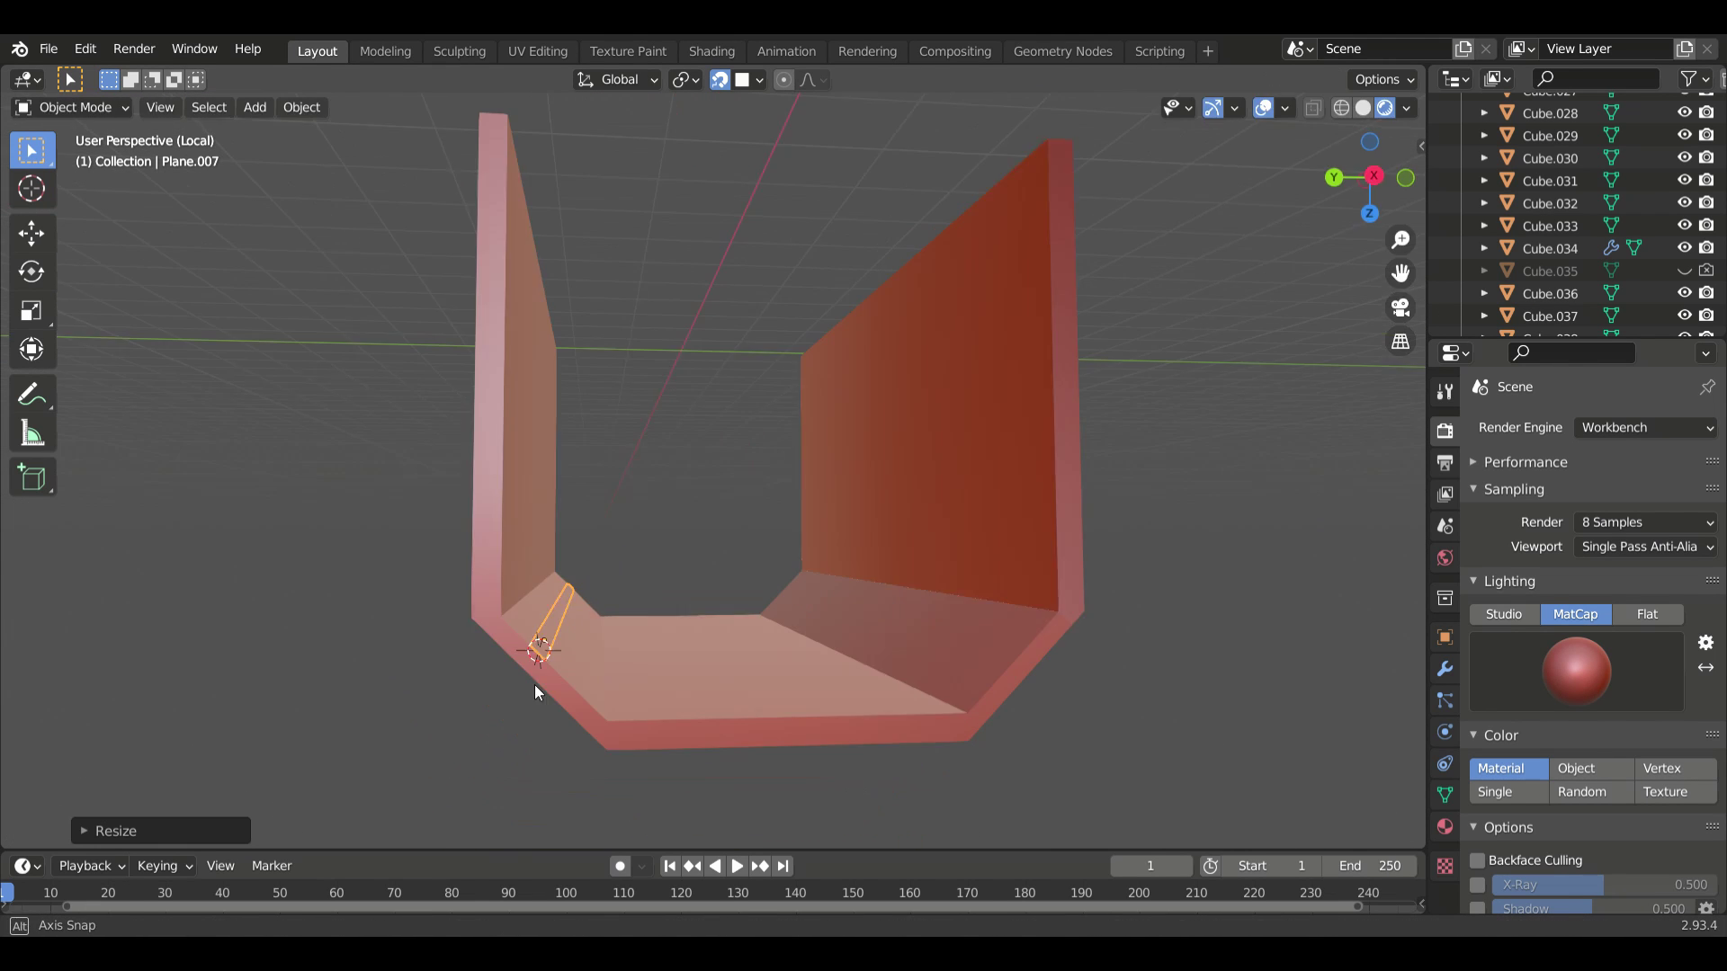
# - Duplicate the floor strip and rotate the copy for the opposite corner
pyautogui.hotkey('shift', 'd')
pyautogui.click(677, 537)
pyautogui.scroll(2, 554, 744)
pyautogui.moveTo(677, 537)
pyautogui.mouseDown(button='middle')
pyautogui.moveTo(554, 744)
pyautogui.moveTo(692, 542)
pyautogui.mouseUp(button='middle')
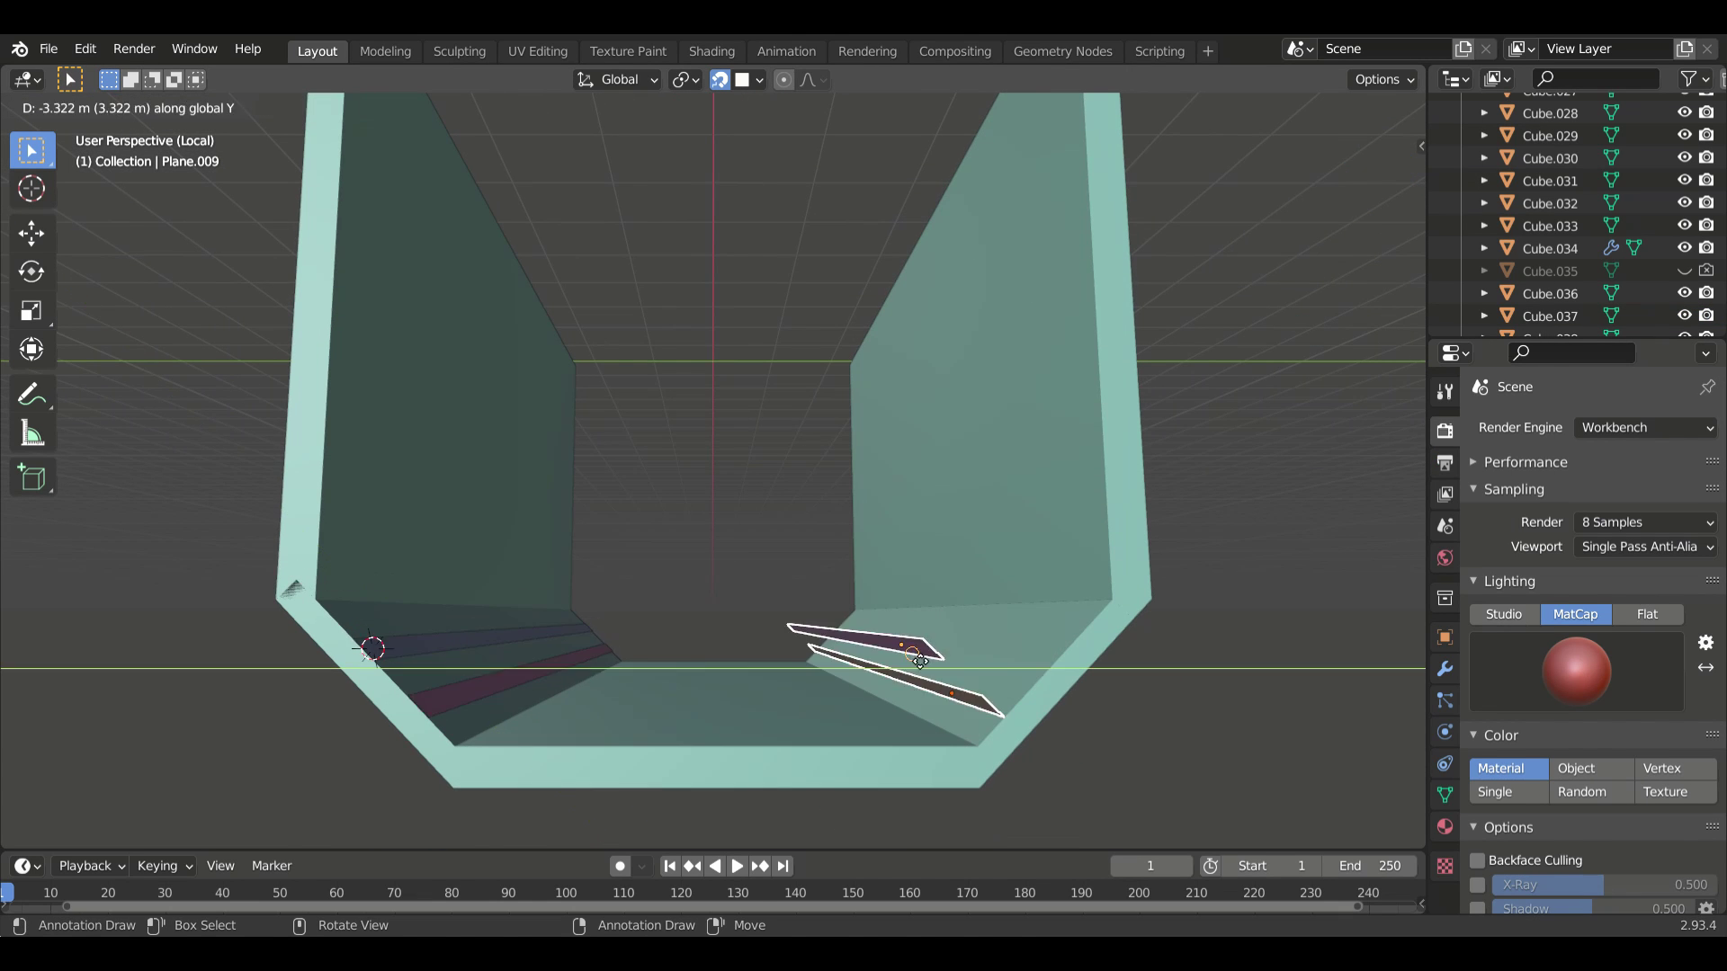
pyautogui.click(946, 676)
pyautogui.press('r')
pyautogui.click(971, 686)
pyautogui.moveTo(971, 686)
pyautogui.mouseDown(button='middle')
pyautogui.moveTo(902, 474)
pyautogui.moveTo(936, 660)
pyautogui.moveTo(1054, 681)
pyautogui.mouseUp(button='middle')
# - Move the duplicate across along Y and along Z against the opposite wall, then open the render engine list
pyautogui.press('g')
pyautogui.press('y')
pyautogui.click(935, 660)
pyautogui.press('g')
pyautogui.press('z')
pyautogui.press('z')
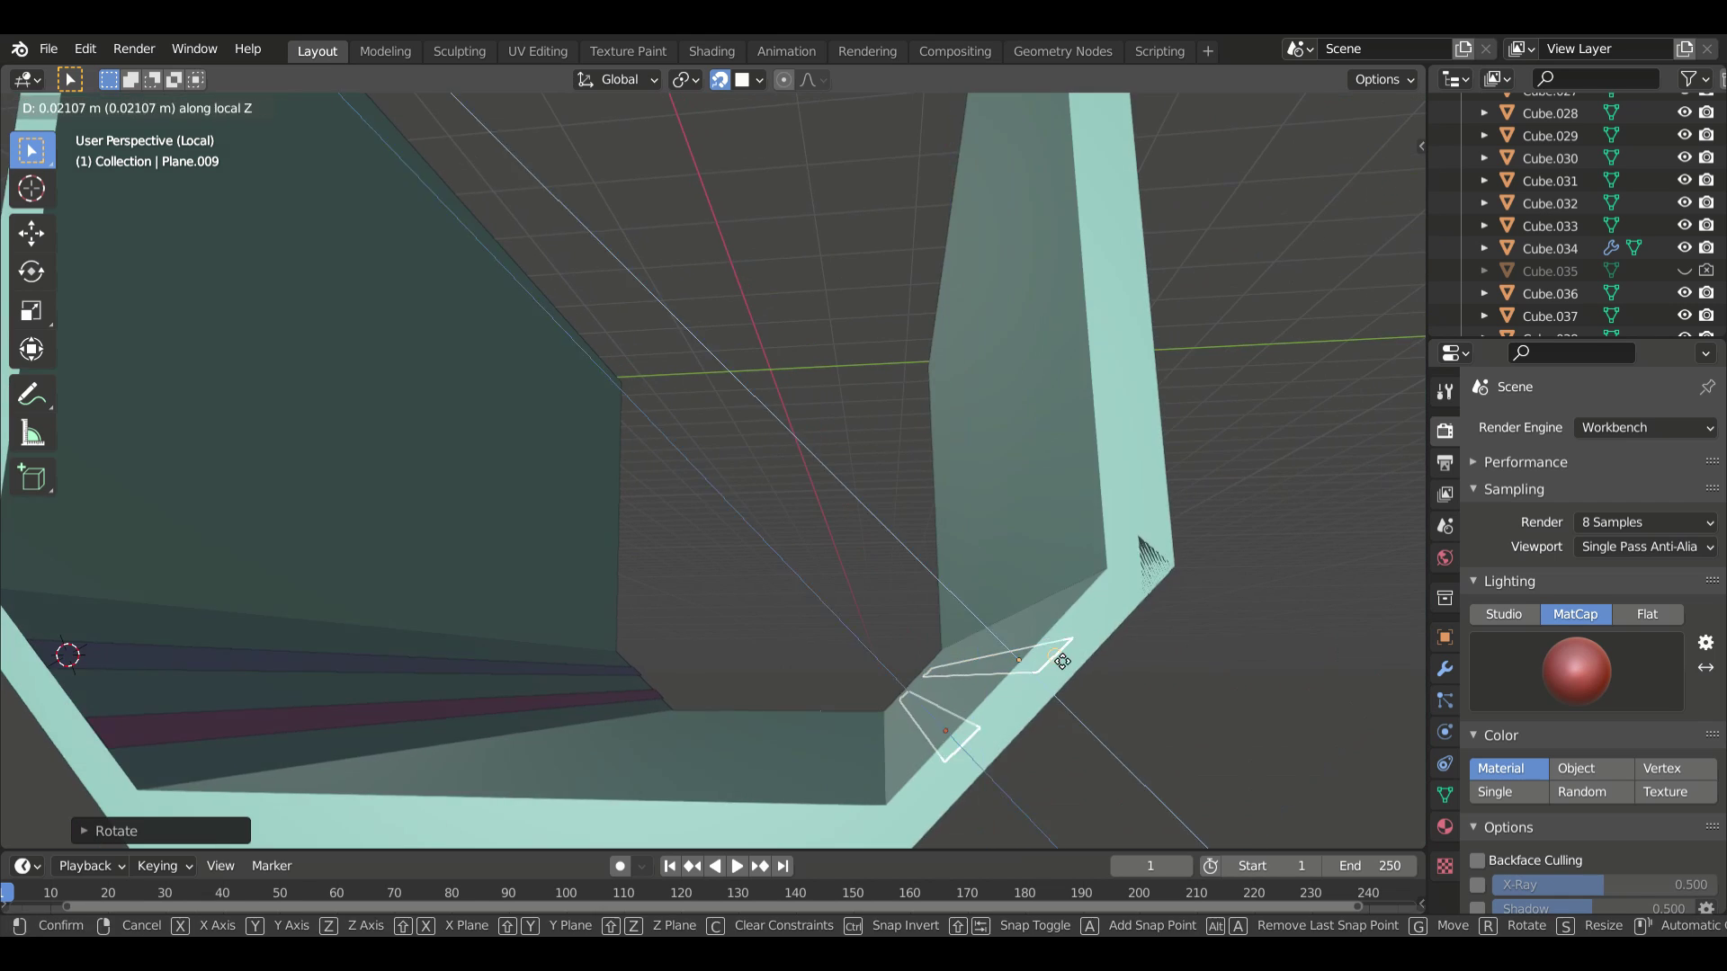
pyautogui.click(1163, 694)
pyautogui.moveTo(1163, 694)
pyautogui.mouseDown(button='middle')
pyautogui.moveTo(1150, 672)
pyautogui.moveTo(1176, 716)
pyautogui.moveTo(841, 683)
pyautogui.moveTo(1110, 455)
pyautogui.mouseUp(button='middle')
pyautogui.click(540, 670)
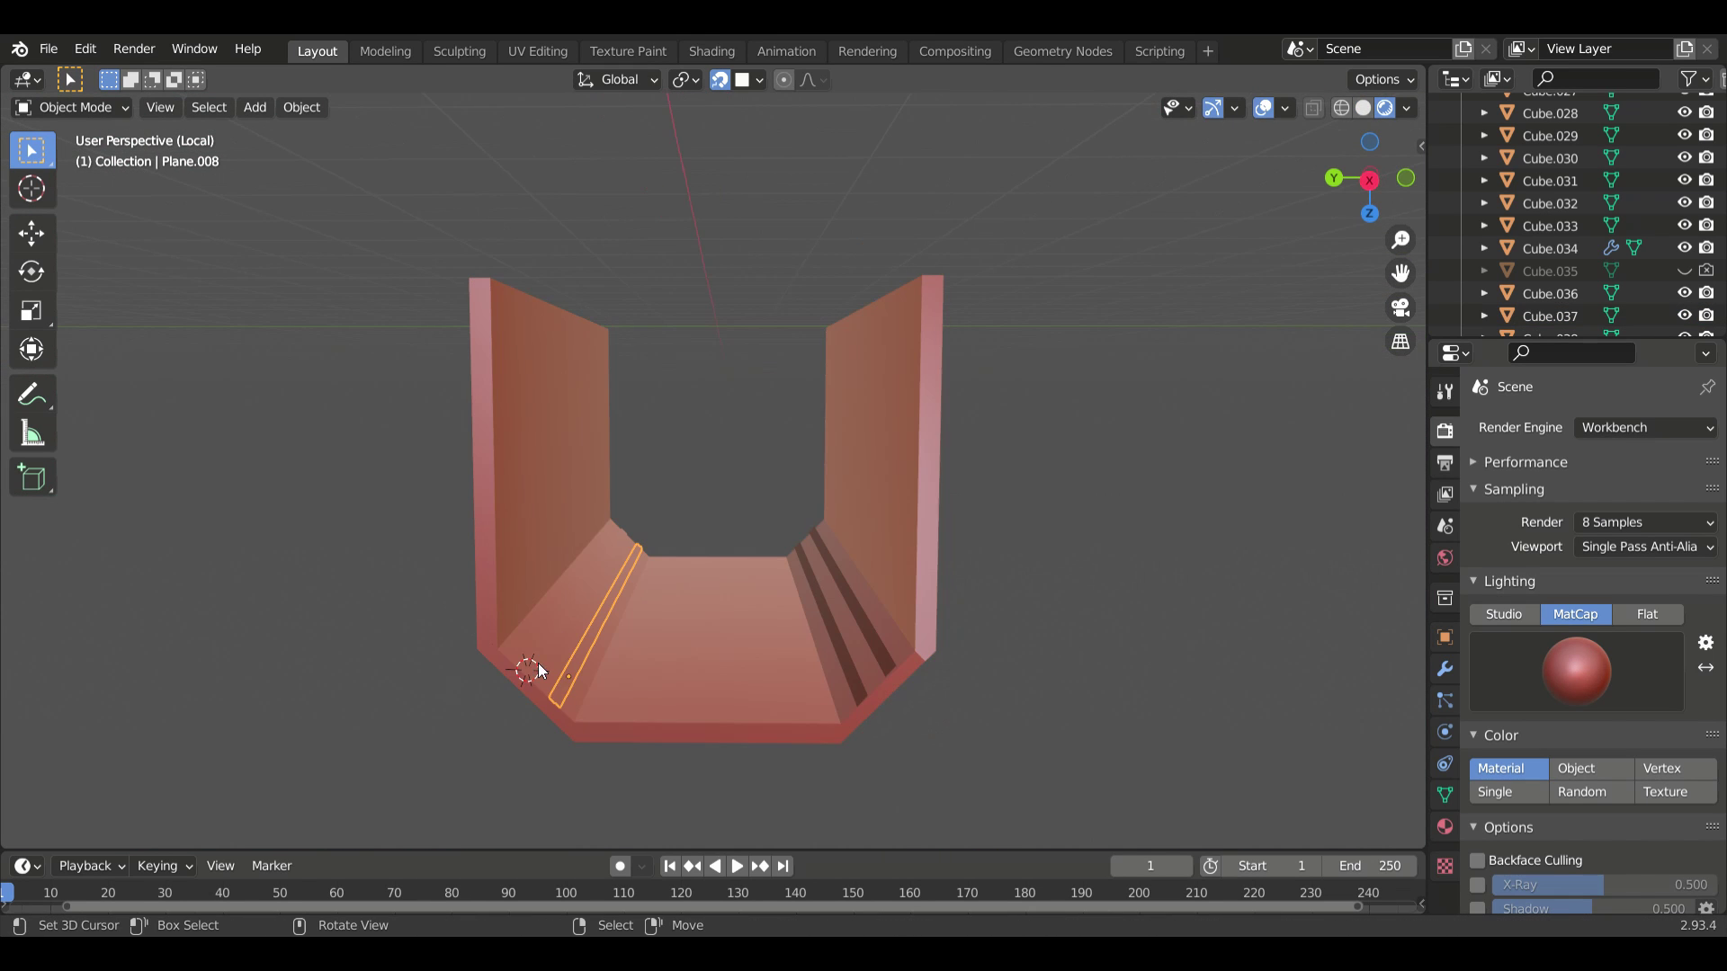
pyautogui.click(1646, 427)
# - Switch the render engine to Cycles, view through the camera, and select a floor stripe
pyautogui.click(1594, 500)
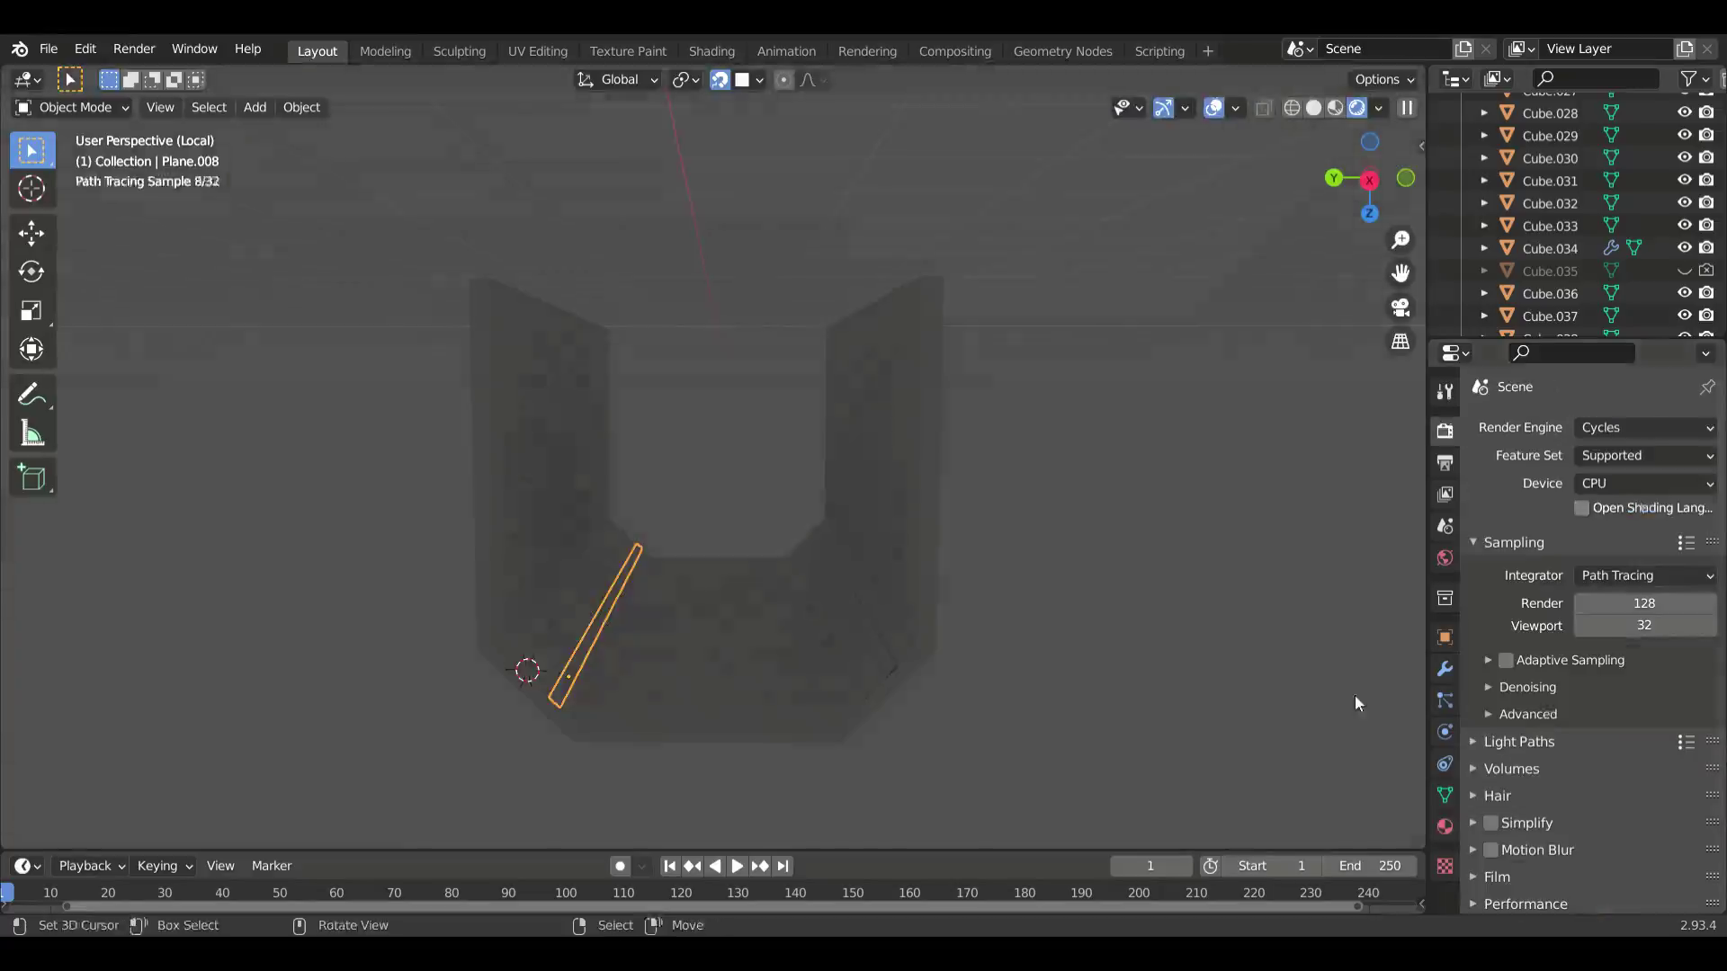
pyautogui.press('KP_0')
pyautogui.moveTo(916, 359); pyautogui.dragTo(899, 405, button='middle')
pyautogui.click(347, 174)
pyautogui.click(1444, 827)
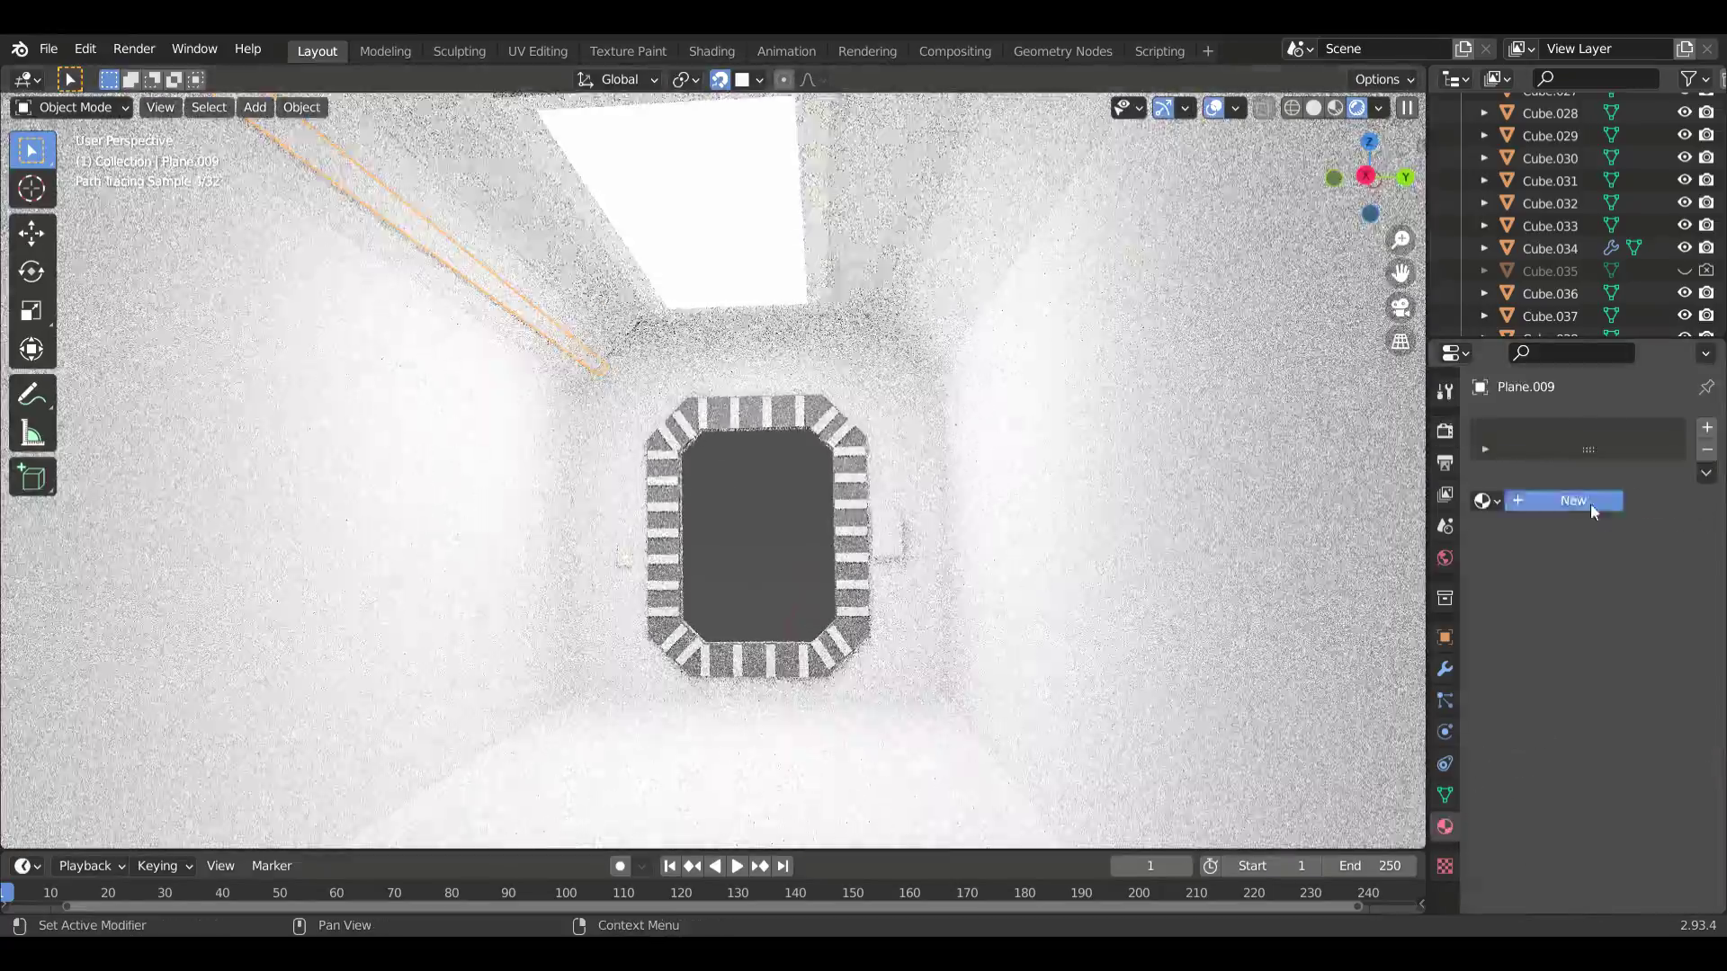
# - Give the stripe a new material with a dull olive-yellow base colour
pyautogui.click(1590, 504)
pyautogui.click(1639, 691)
pyautogui.click(1664, 558)
pyautogui.click(1640, 691)
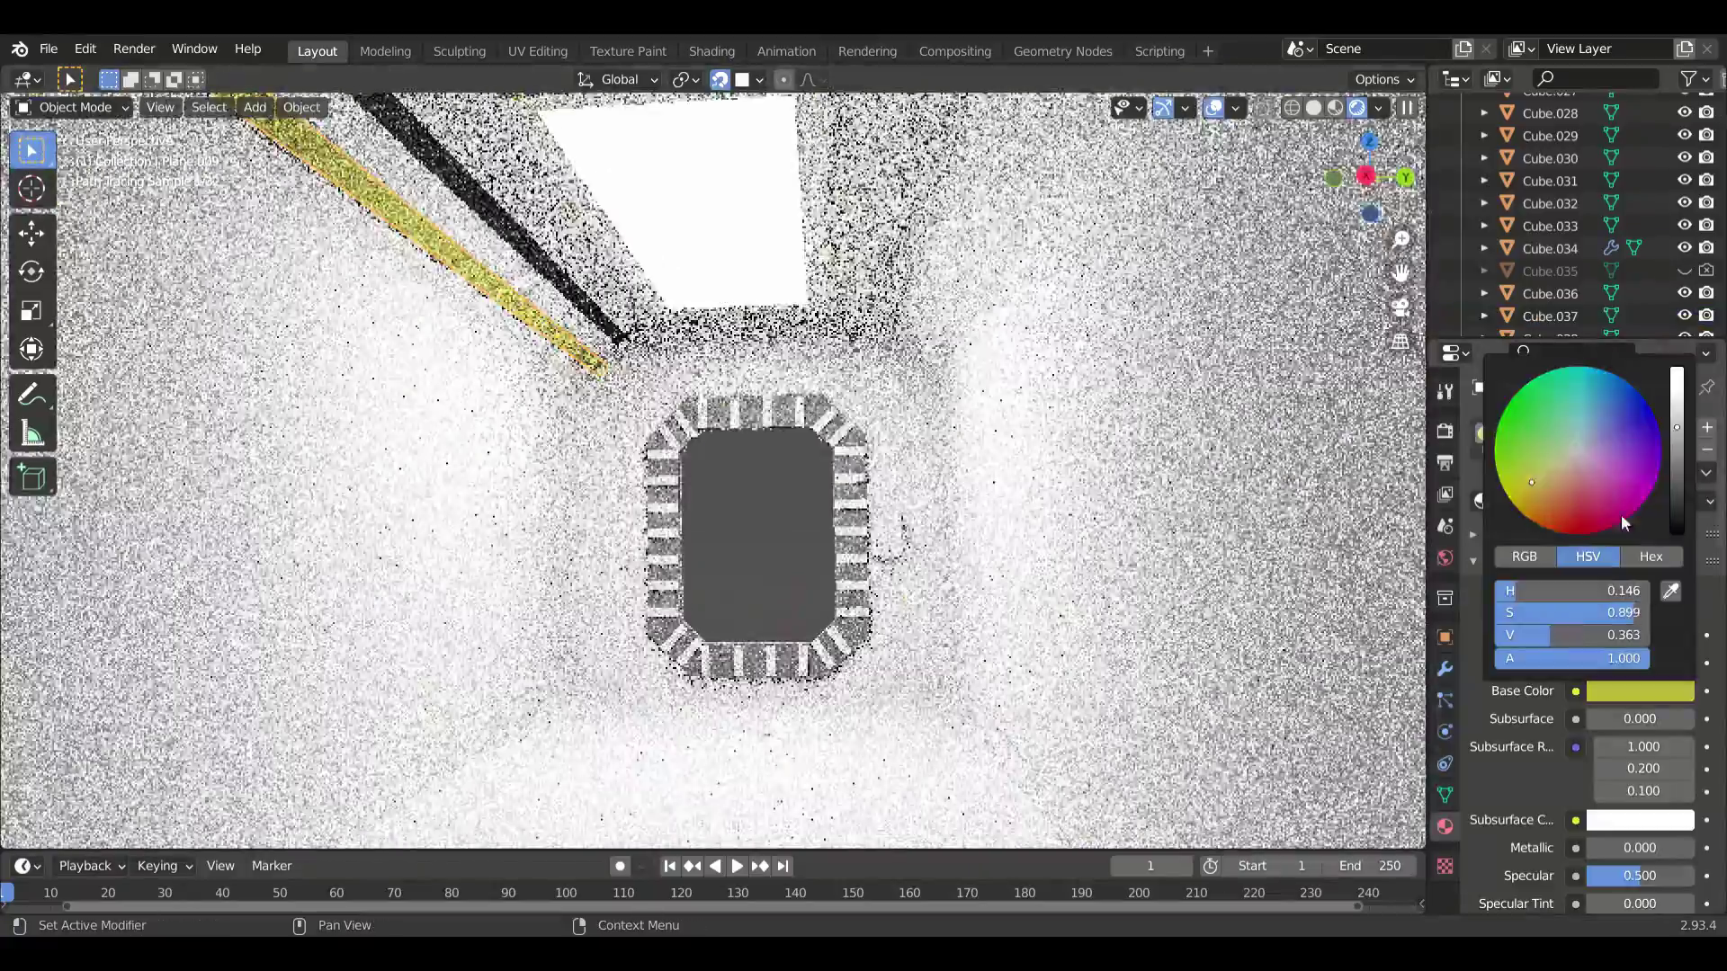
pyautogui.click(1620, 515)
pyautogui.click(1639, 691)
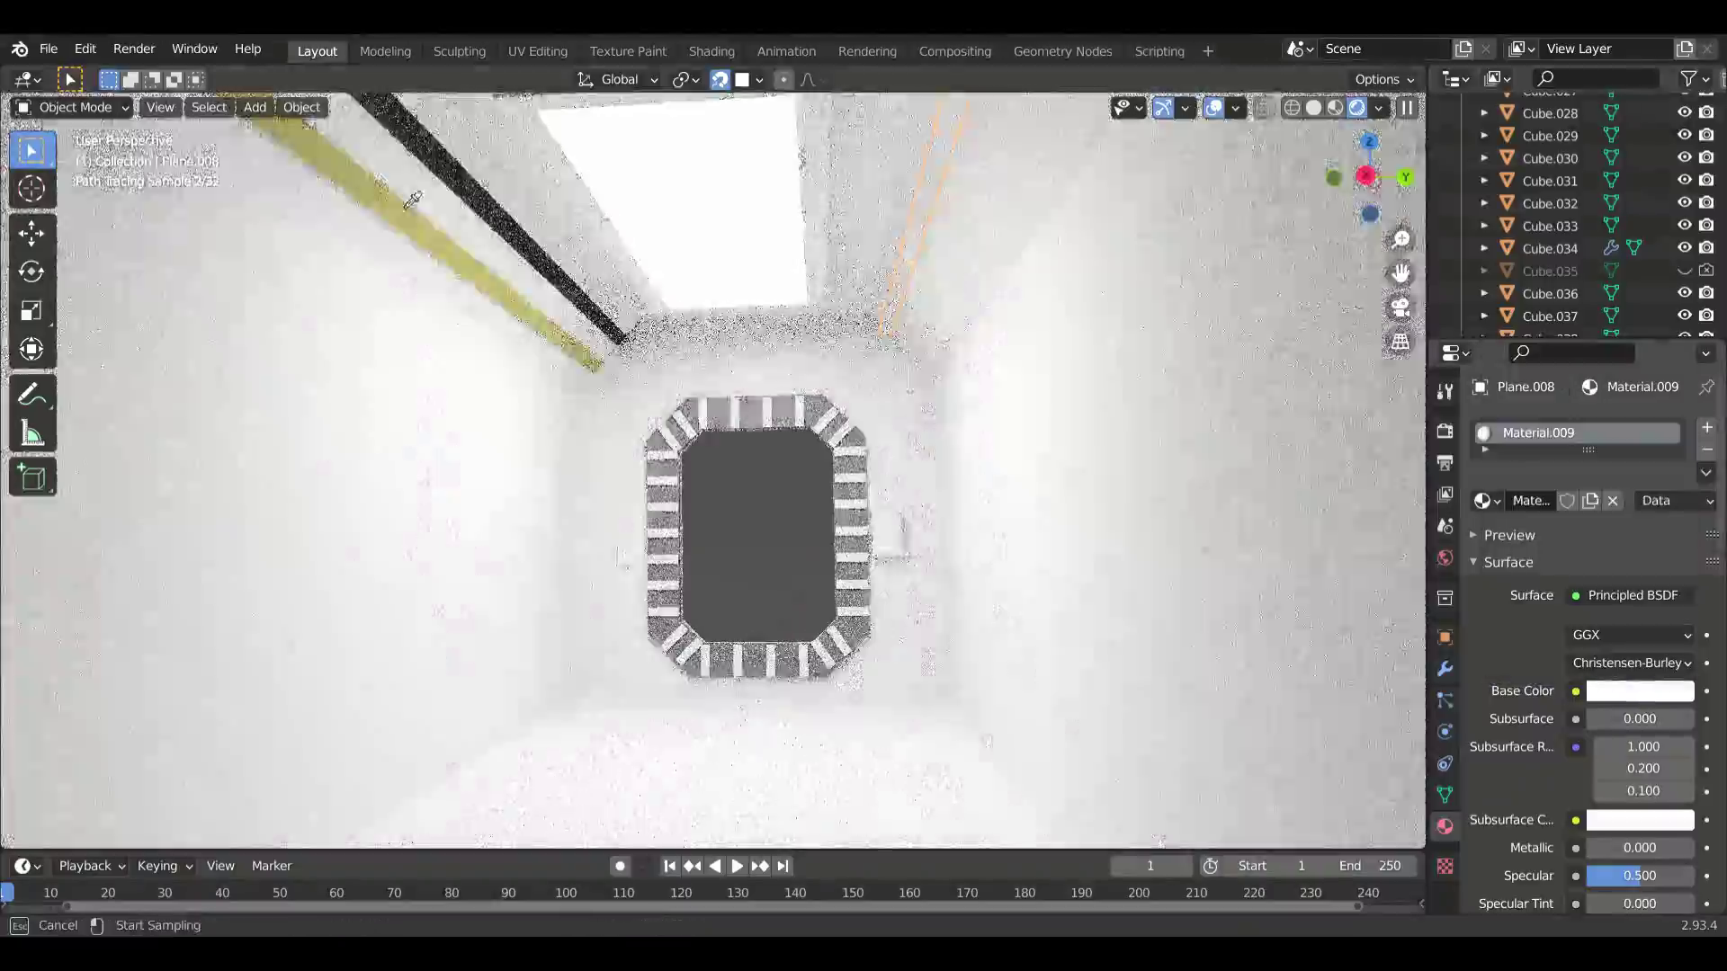
# - Inspect the ceiling stripes, ceiling light panel and left wall by selecting each
pyautogui.click(976, 225)
pyautogui.click(918, 225)
pyautogui.scroll(5, 903, 565)
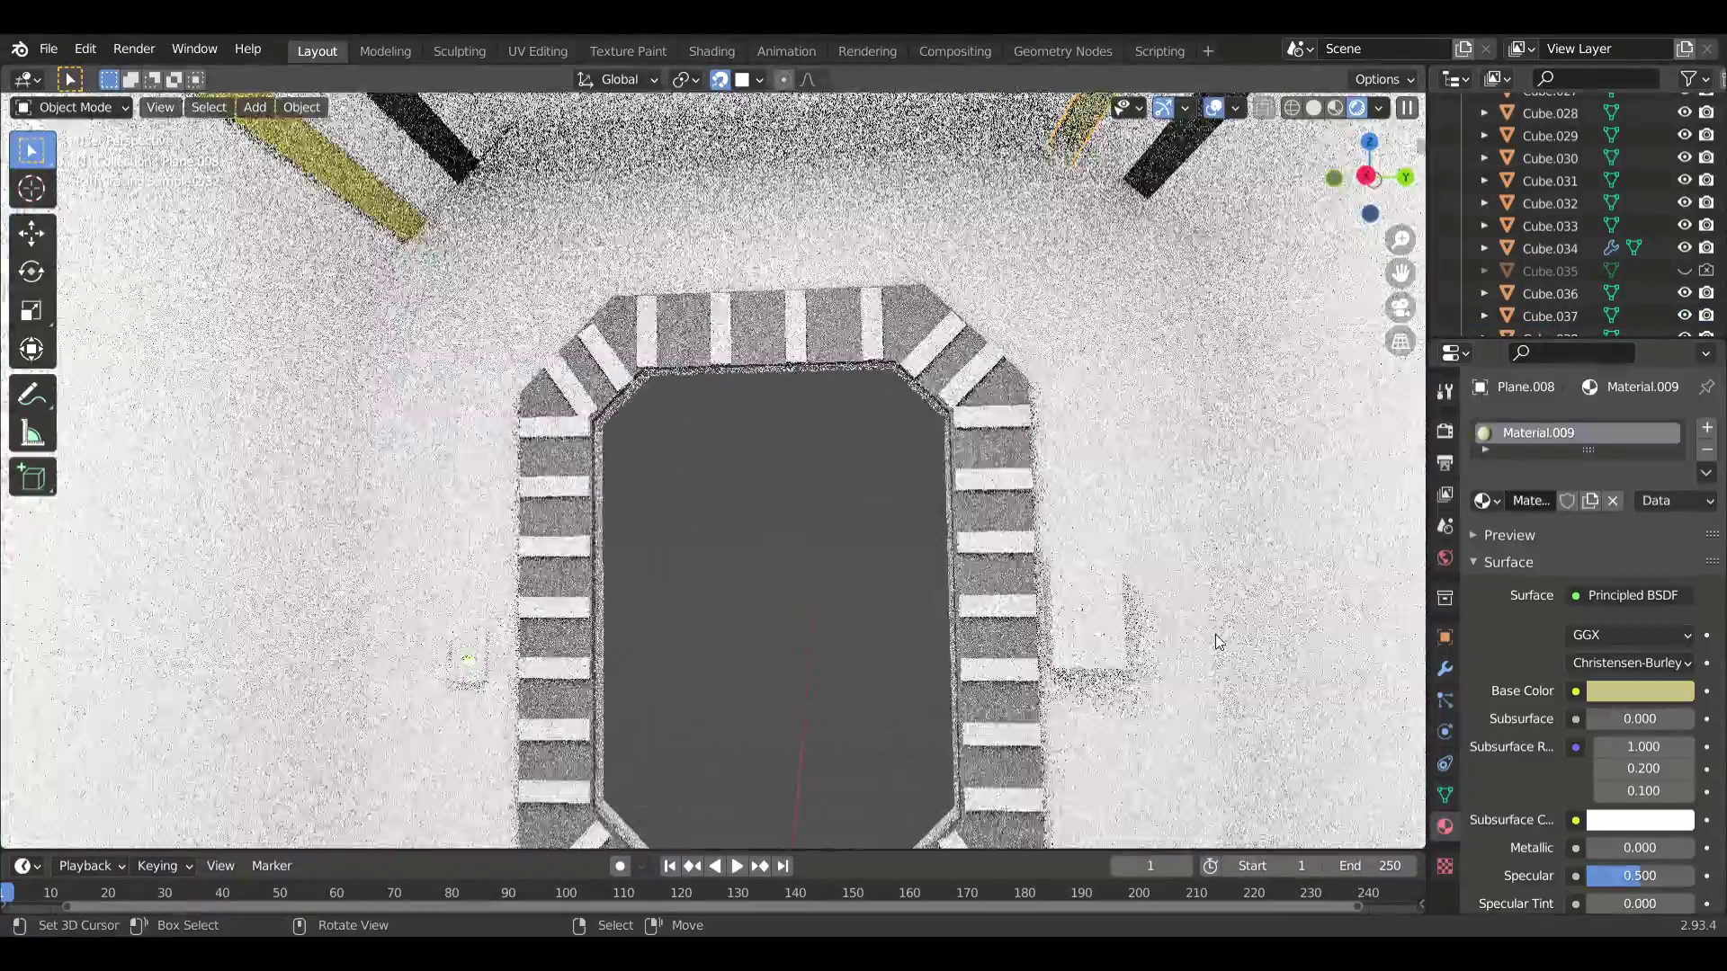
pyautogui.scroll(-3, 1216, 640)
pyautogui.click(684, 162)
pyautogui.scroll(-10, 1601, 629)
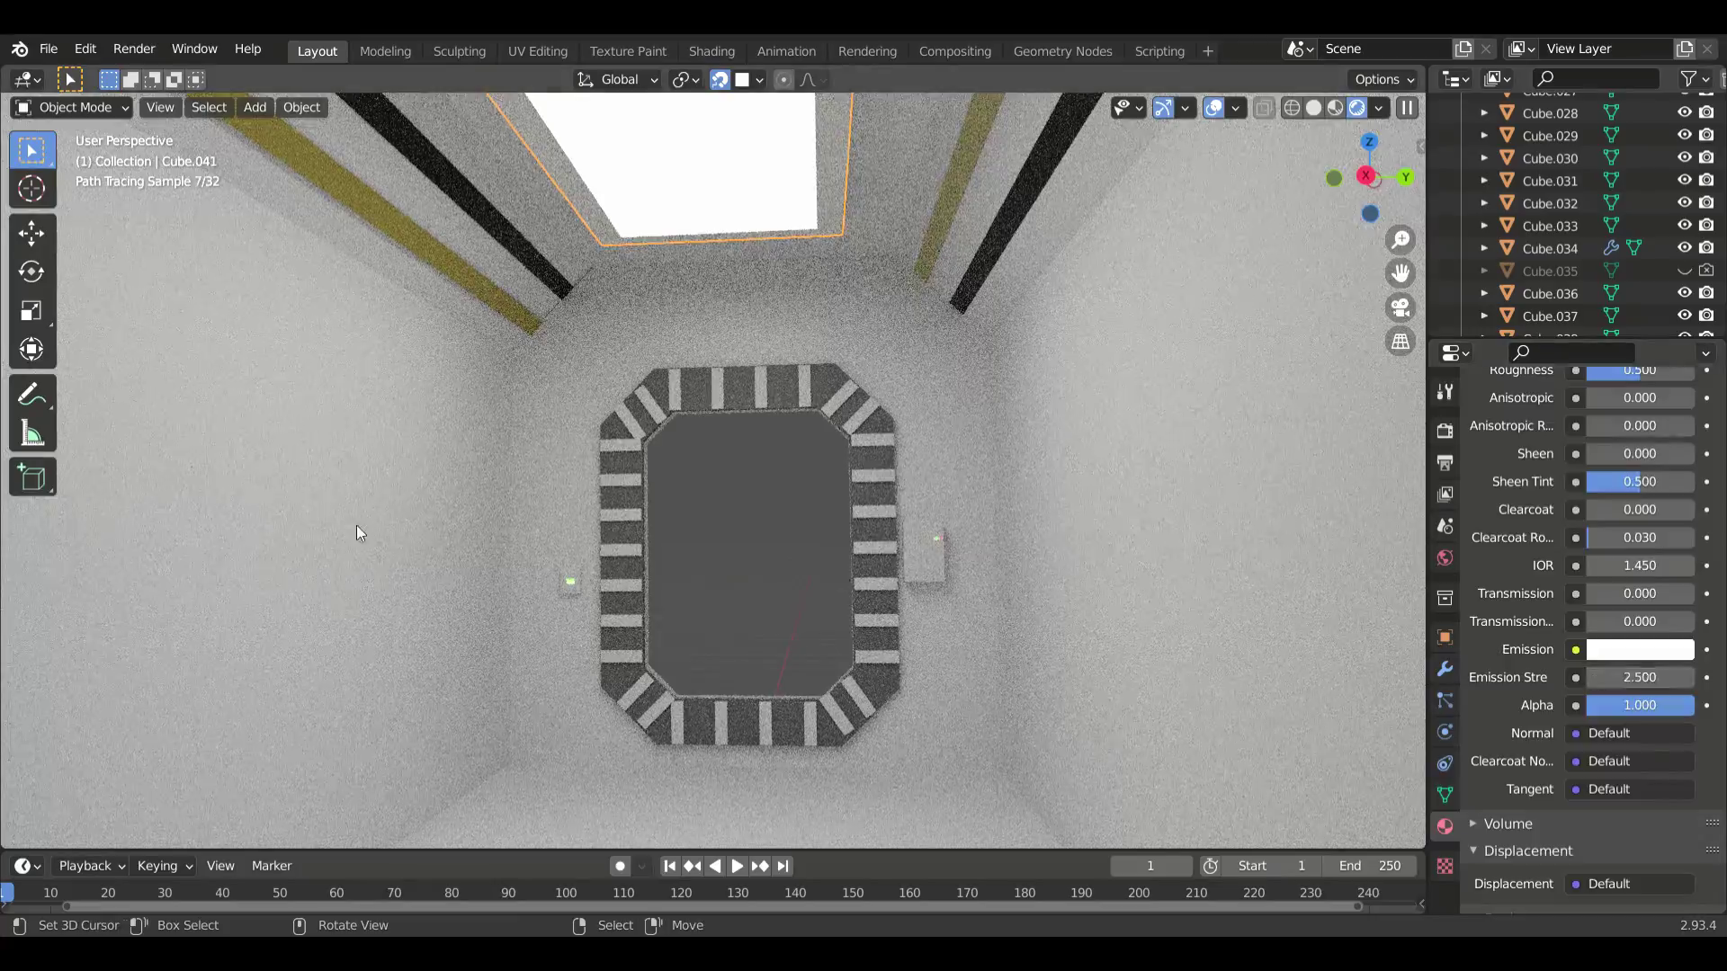
pyautogui.click(356, 531)
pyautogui.scroll(-1, 356, 531)
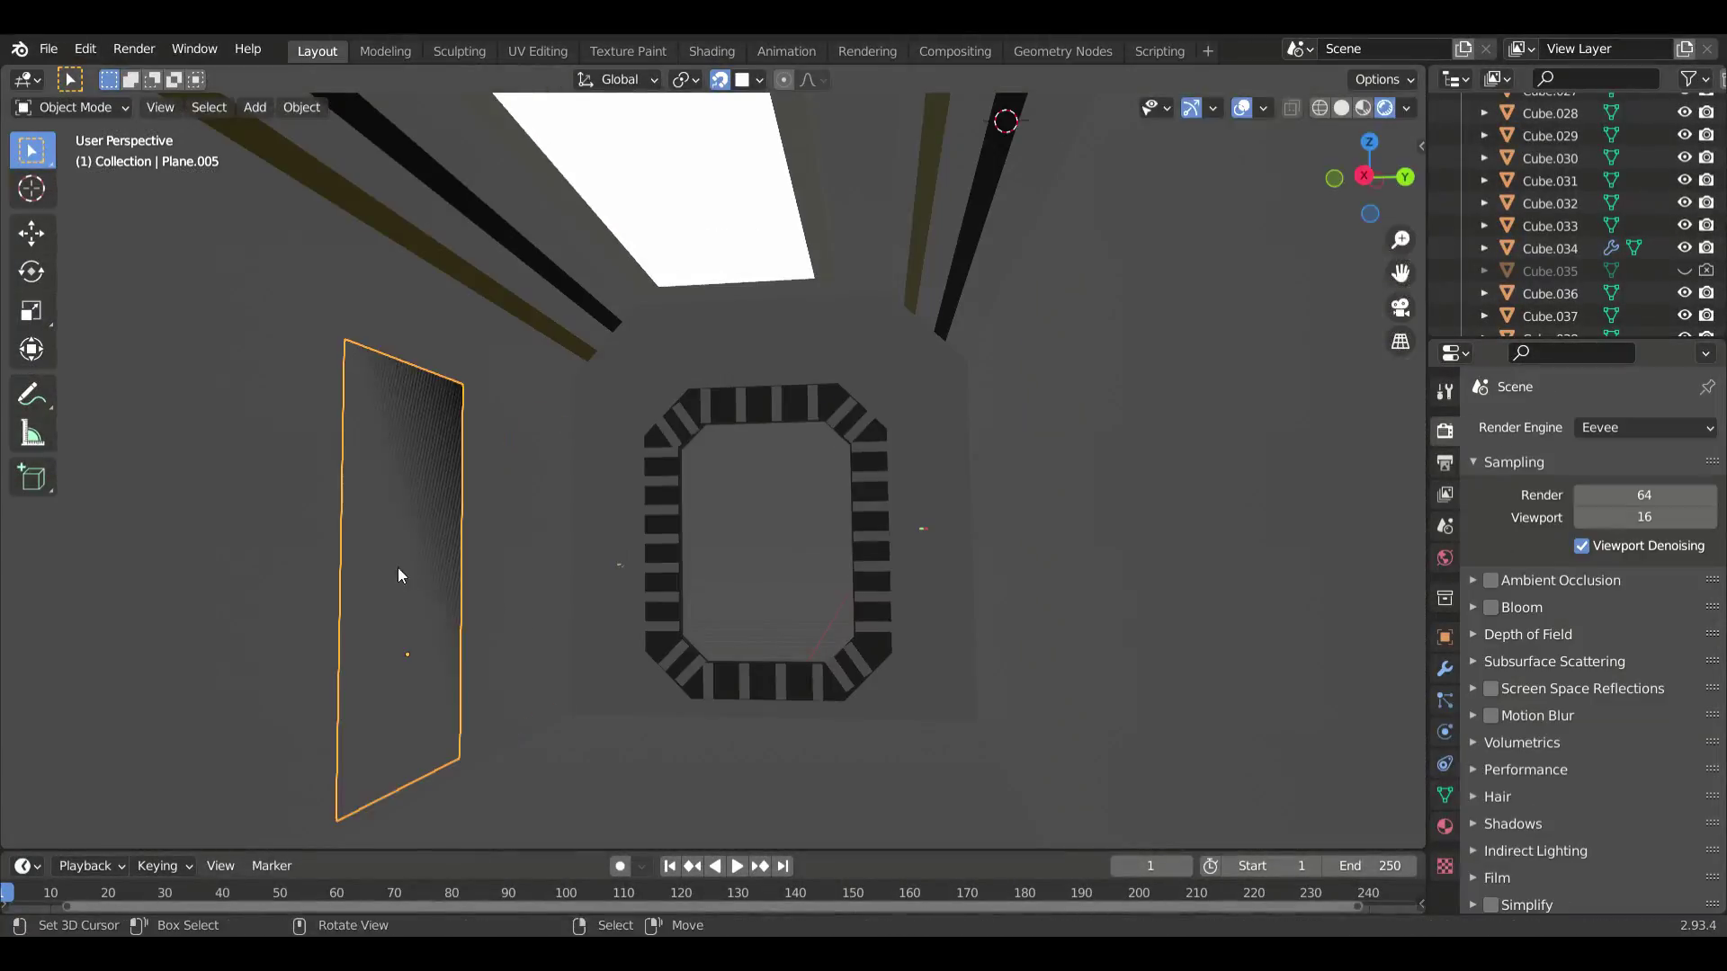
# - Orbit through the corridor, select the wall panel object, and enter Edit Mode on its mesh
pyautogui.click(415, 542)
pyautogui.moveTo(415, 542); pyautogui.dragTo(508, 710, button='middle')
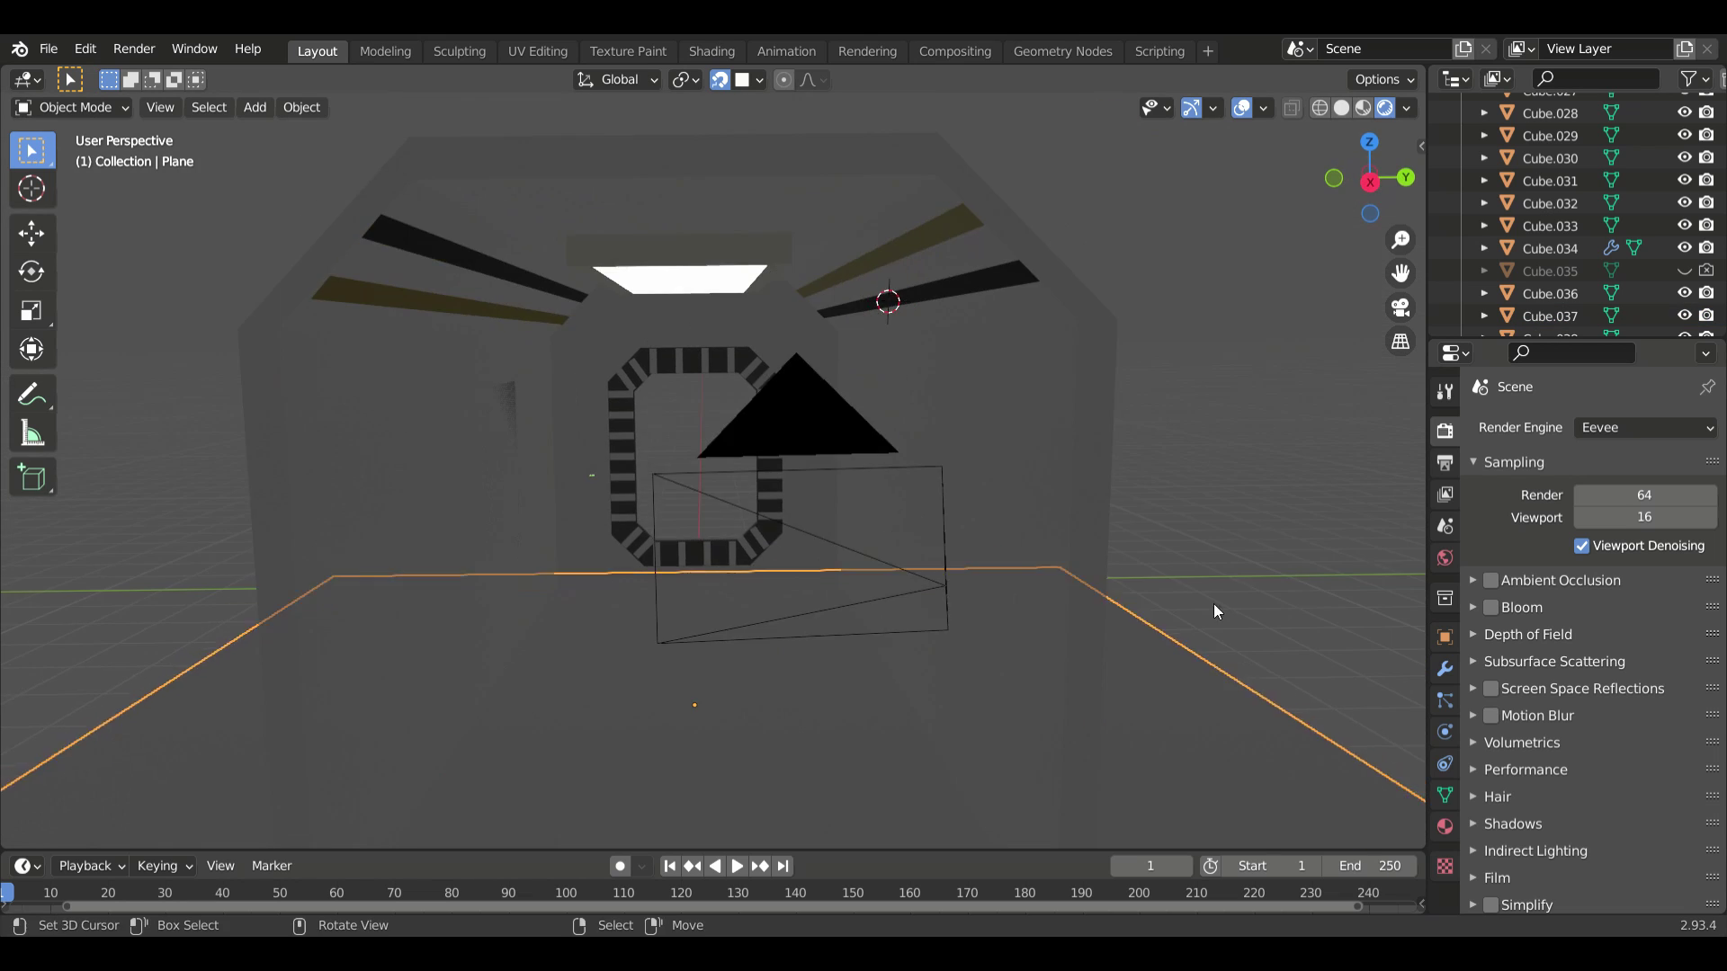
pyautogui.click(944, 584)
pyautogui.moveTo(609, 676); pyautogui.dragTo(692, 528, button='middle')
pyautogui.moveTo(483, 545)
pyautogui.mouseDown(button='middle')
pyautogui.moveTo(466, 578)
pyautogui.moveTo(625, 691)
pyautogui.mouseUp(button='middle')
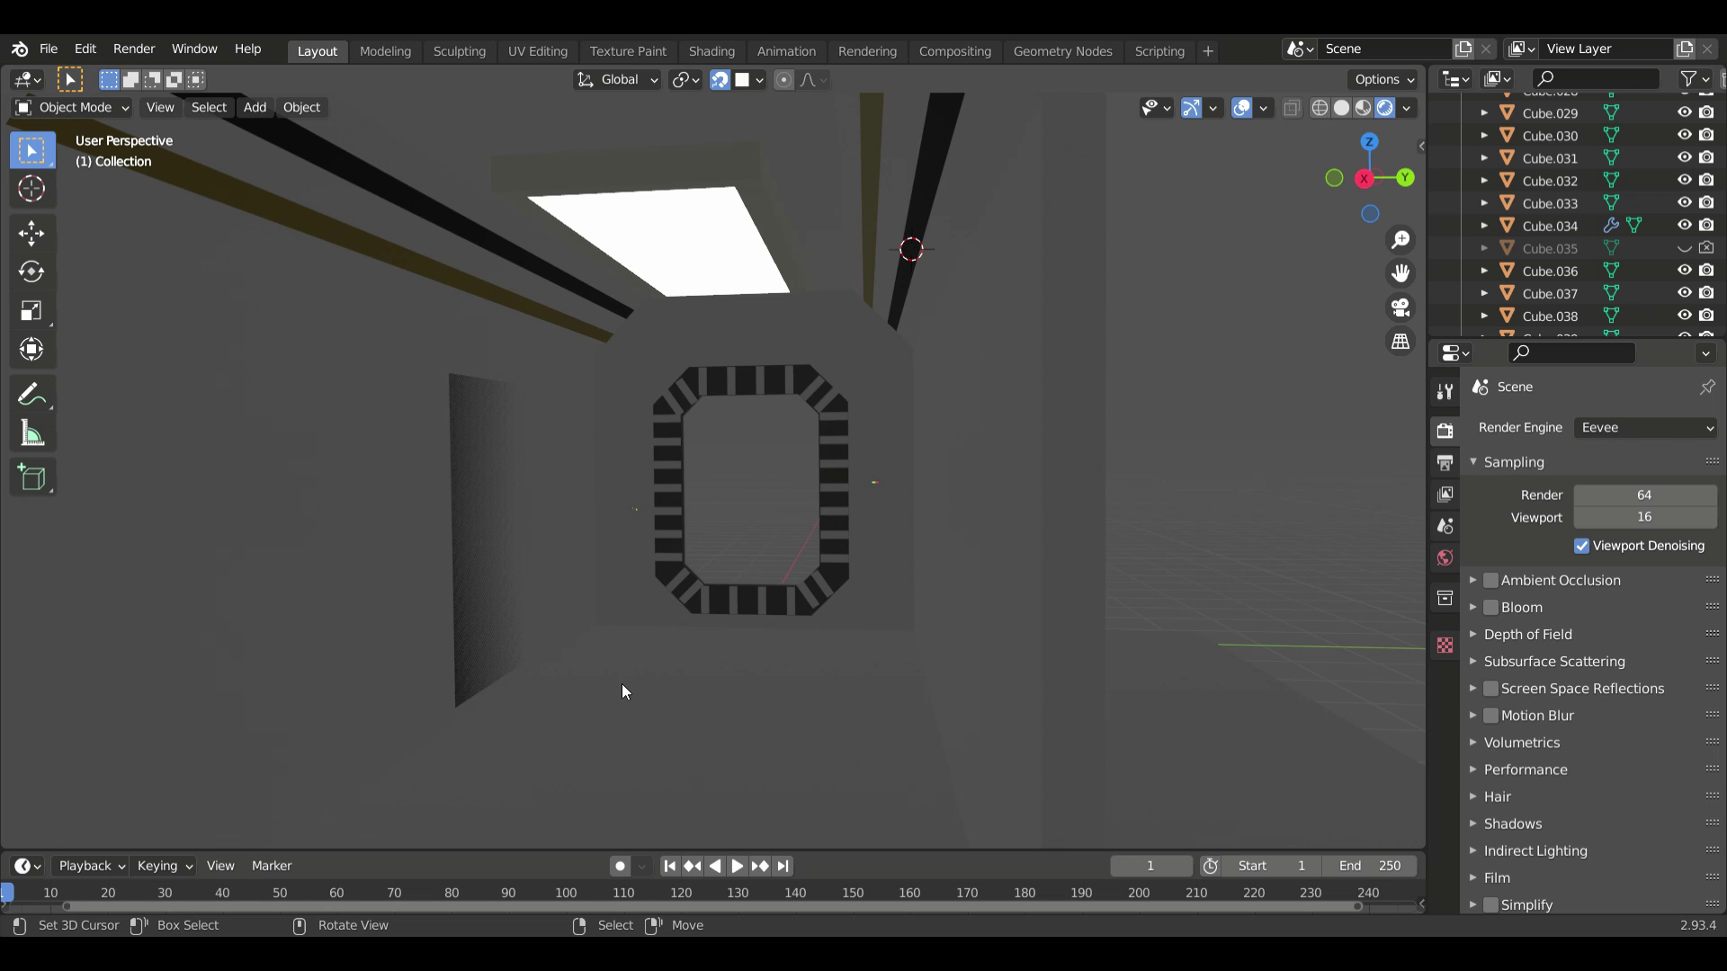
pyautogui.click(471, 578)
pyautogui.moveTo(623, 691)
pyautogui.mouseDown(button='middle')
pyautogui.moveTo(471, 577)
pyautogui.moveTo(434, 593)
pyautogui.moveTo(595, 533)
pyautogui.mouseUp(button='middle')
pyautogui.click(596, 533)
pyautogui.moveTo(351, 525)
pyautogui.mouseDown(button='middle')
pyautogui.moveTo(488, 638)
pyautogui.moveTo(538, 618)
pyautogui.moveTo(361, 640)
pyautogui.moveTo(641, 572)
pyautogui.mouseUp(button='middle')
pyautogui.press('Tab')
pyautogui.press('Tab')
# - Extrude the wall panels along their normals and duplicate a panel
pyautogui.press('Tab')
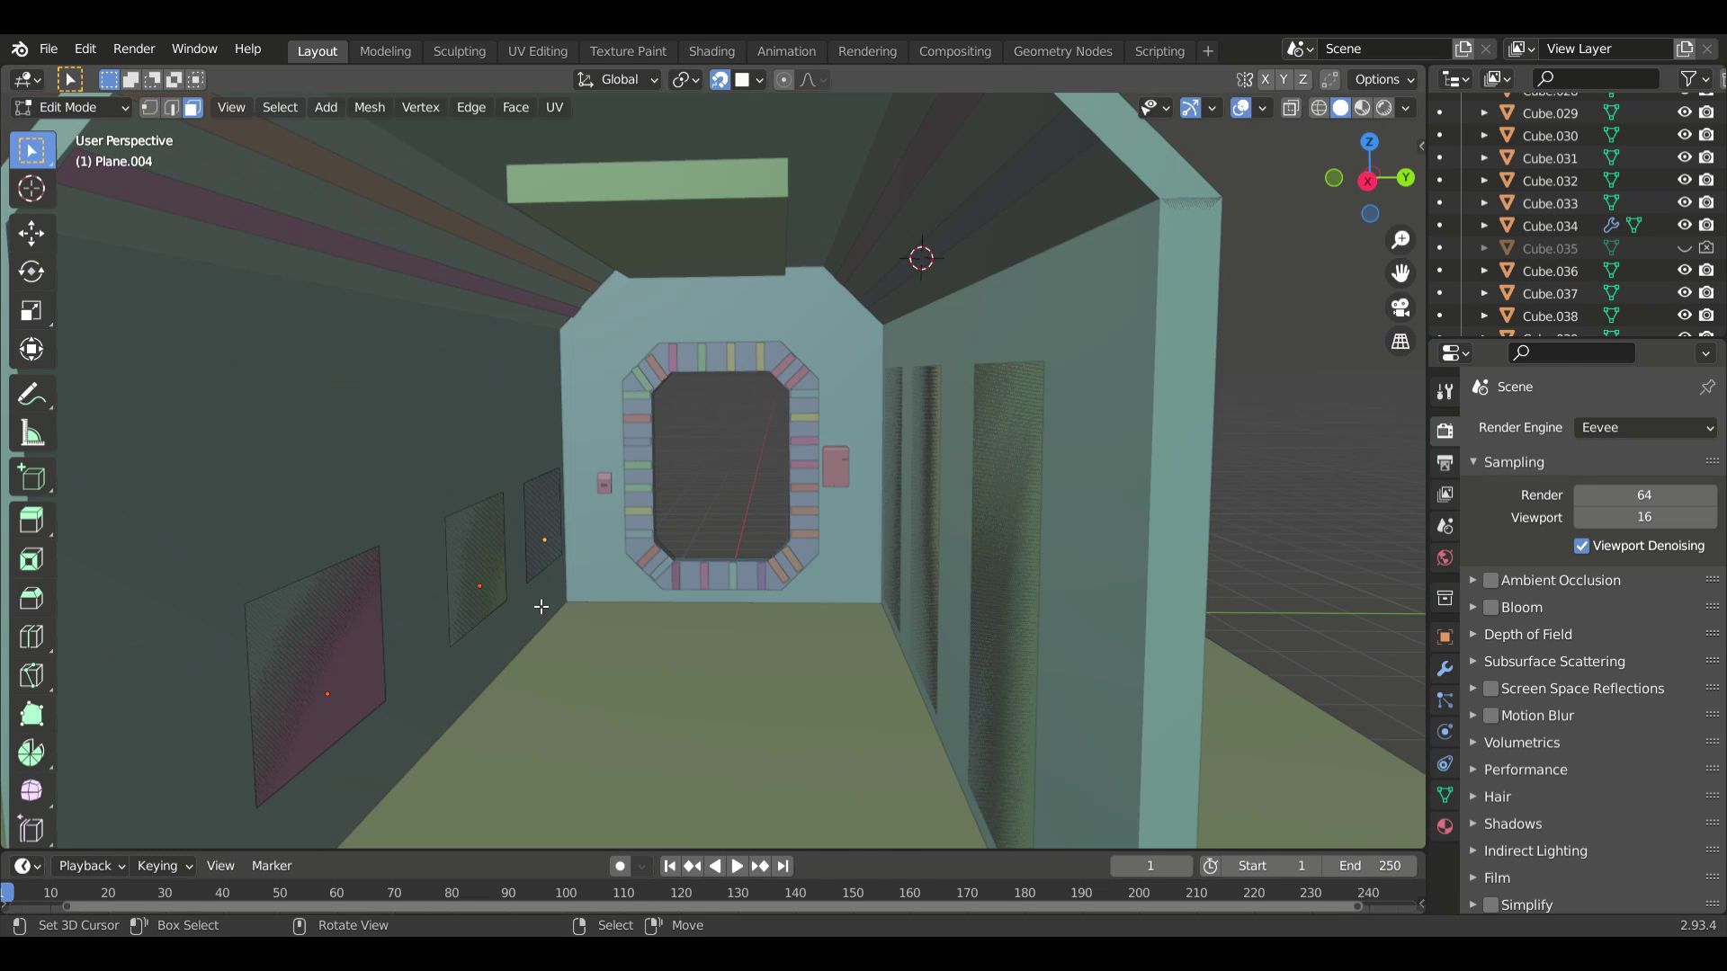
pyautogui.hotkey('alt', 'e')
pyautogui.click(570, 602)
pyautogui.moveTo(575, 621); pyautogui.dragTo(548, 663, button='middle')
pyautogui.press('Tab')
pyautogui.hotkey('shift', 'd')
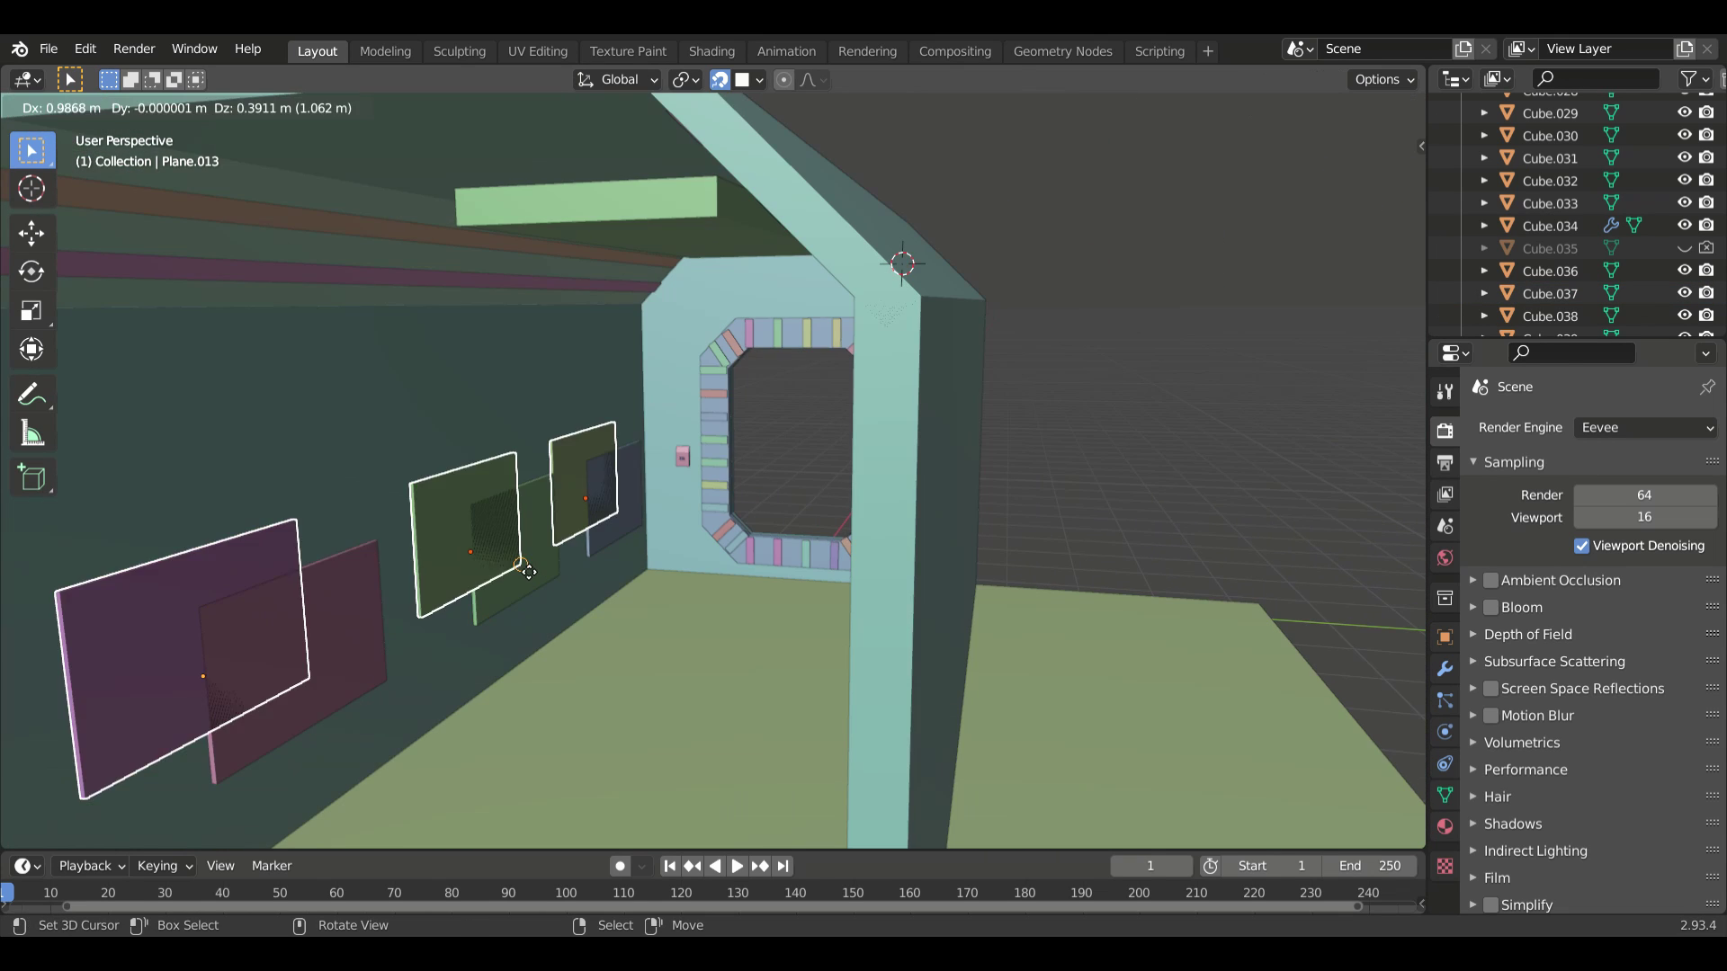
pyautogui.click(477, 365)
pyautogui.moveTo(478, 365); pyautogui.dragTo(277, 588, button='middle')
# - Add a small cylinder and isolate it with the left-wall panels
pyautogui.hotkey('shift', 'a')
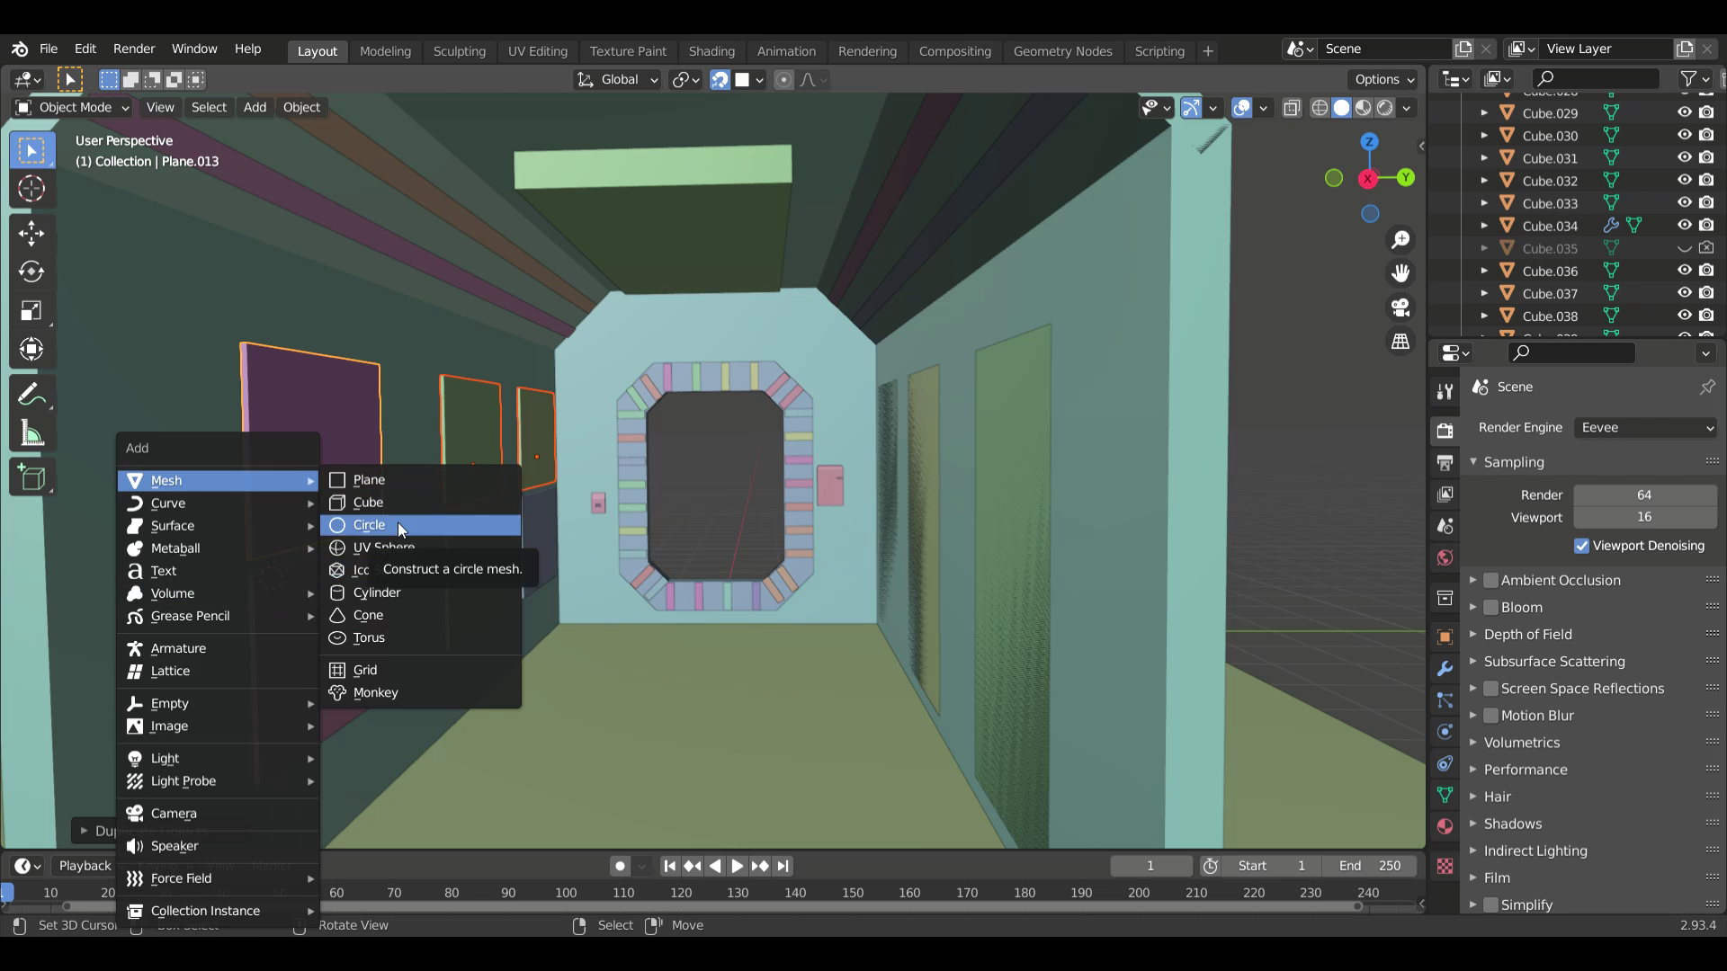
pyautogui.click(450, 594)
pyautogui.press('g')
pyautogui.click(387, 589)
pyautogui.press('s')
pyautogui.click(343, 646)
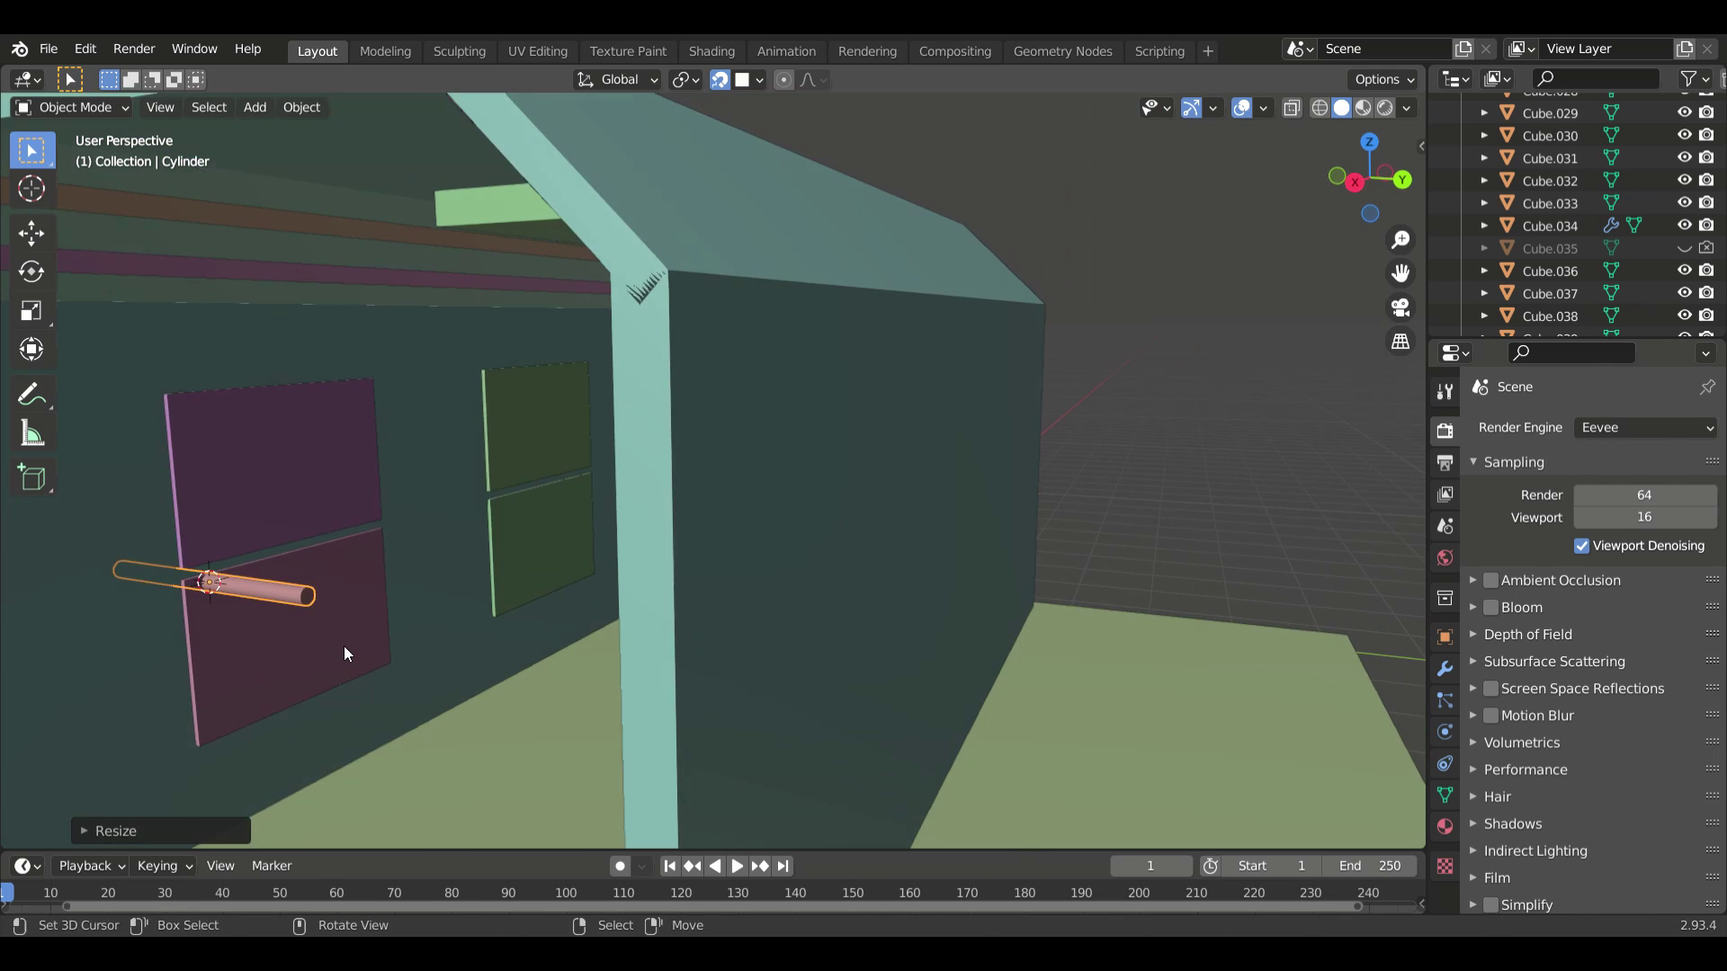
pyautogui.keyDown('shift'); pyautogui.click(589, 643); pyautogui.keyUp('shift')
pyautogui.press('KP_Divide')
pyautogui.click(576, 490)
# - Rotate and flatten the cylinder into a thin round button, copied into a row on the panel
pyautogui.press('r')
pyautogui.click(503, 539)
pyautogui.press('g')
pyautogui.press('s')
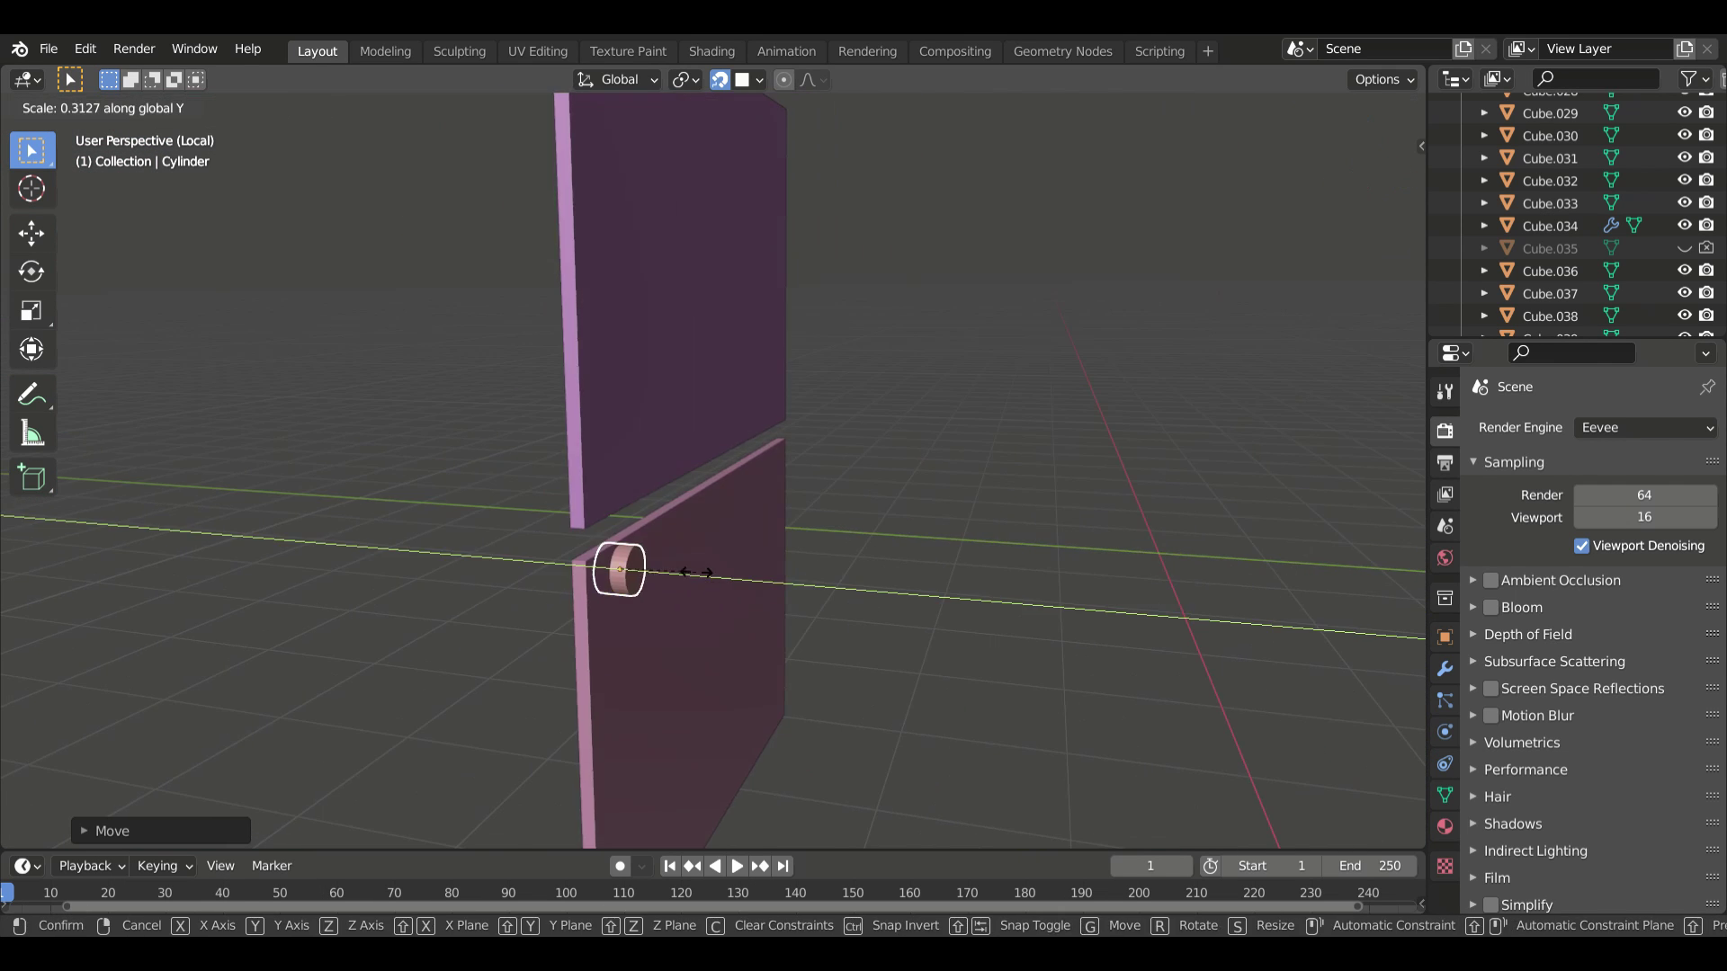
pyautogui.click(424, 525)
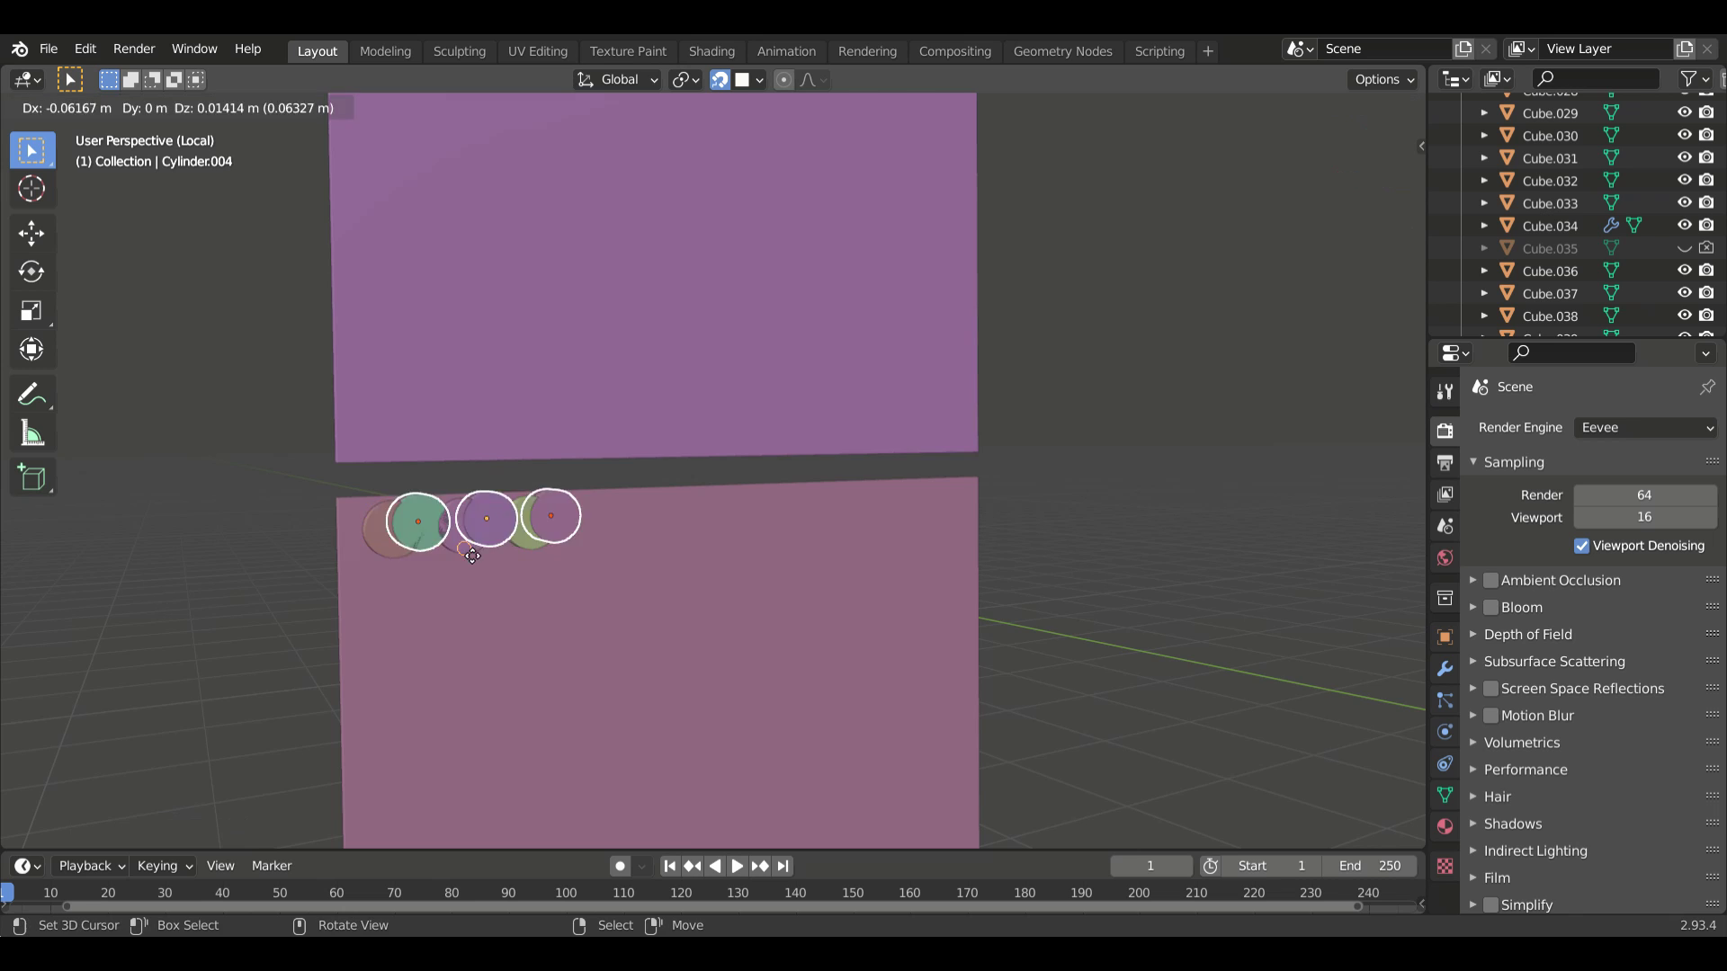
pyautogui.click(472, 556)
pyautogui.click(798, 555)
pyautogui.press('KP_Divide')
# - Copy the row of buttons onto the other left-wall panels
pyautogui.keyDown('shift'); pyautogui.click(271, 599); pyautogui.keyUp('shift')
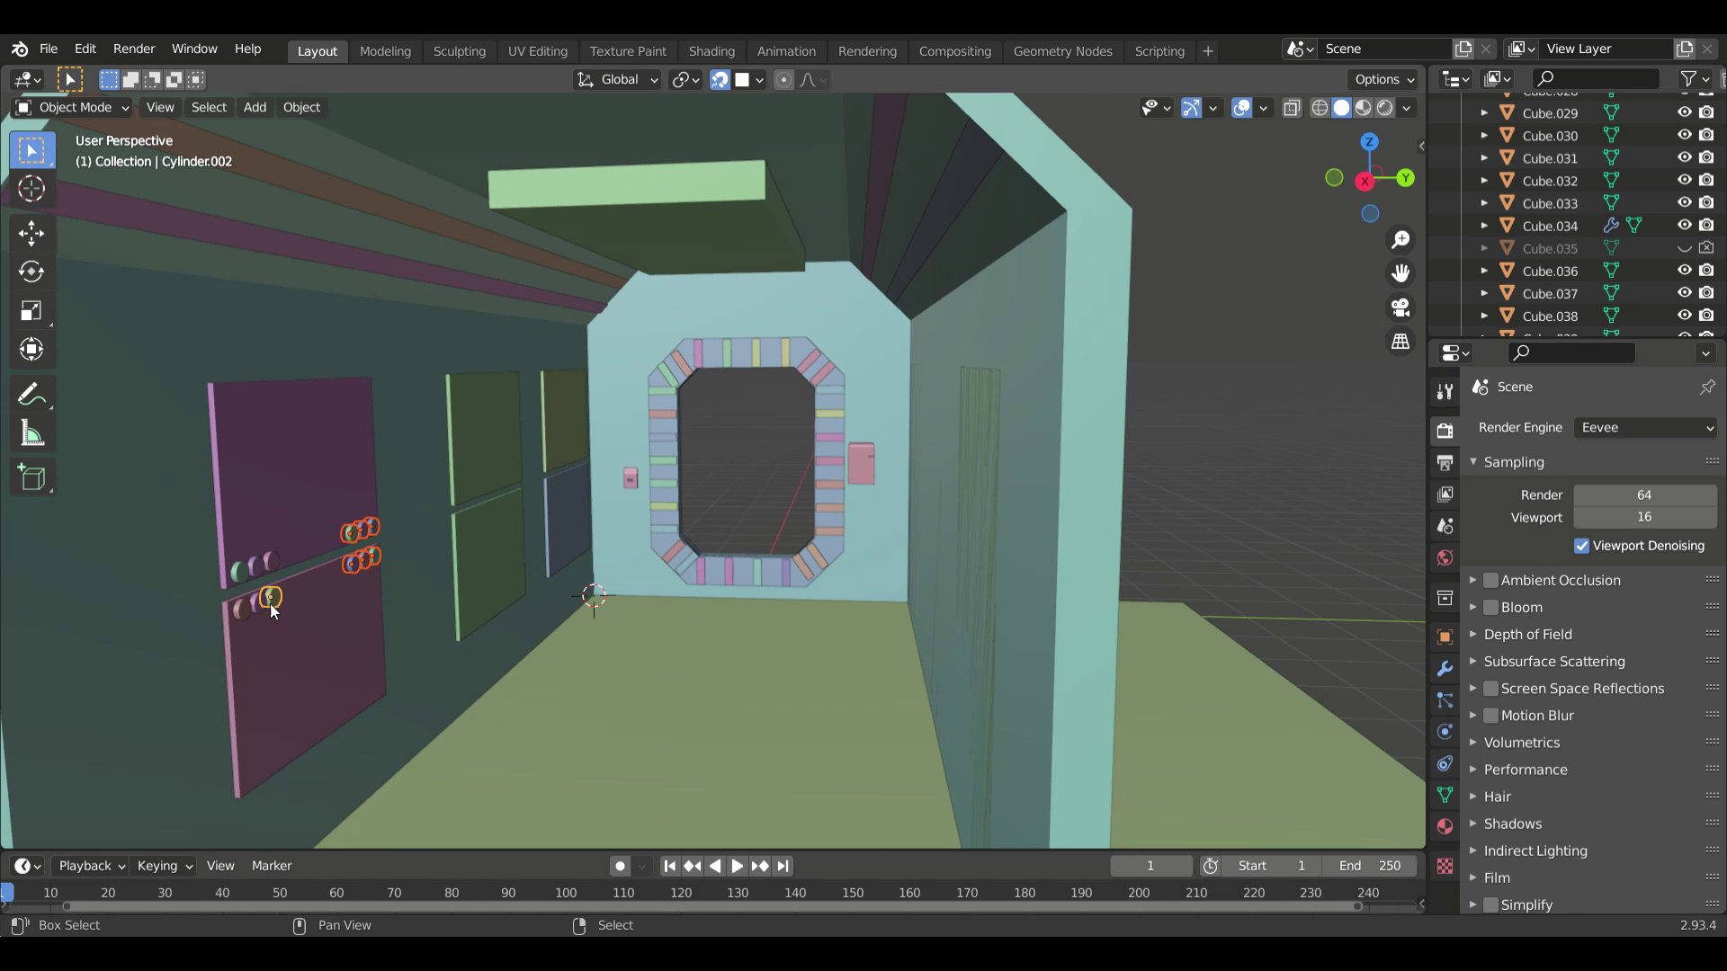
pyautogui.press('KP_Divide')
pyautogui.moveTo(772, 647); pyautogui.dragTo(230, 494, button='middle')
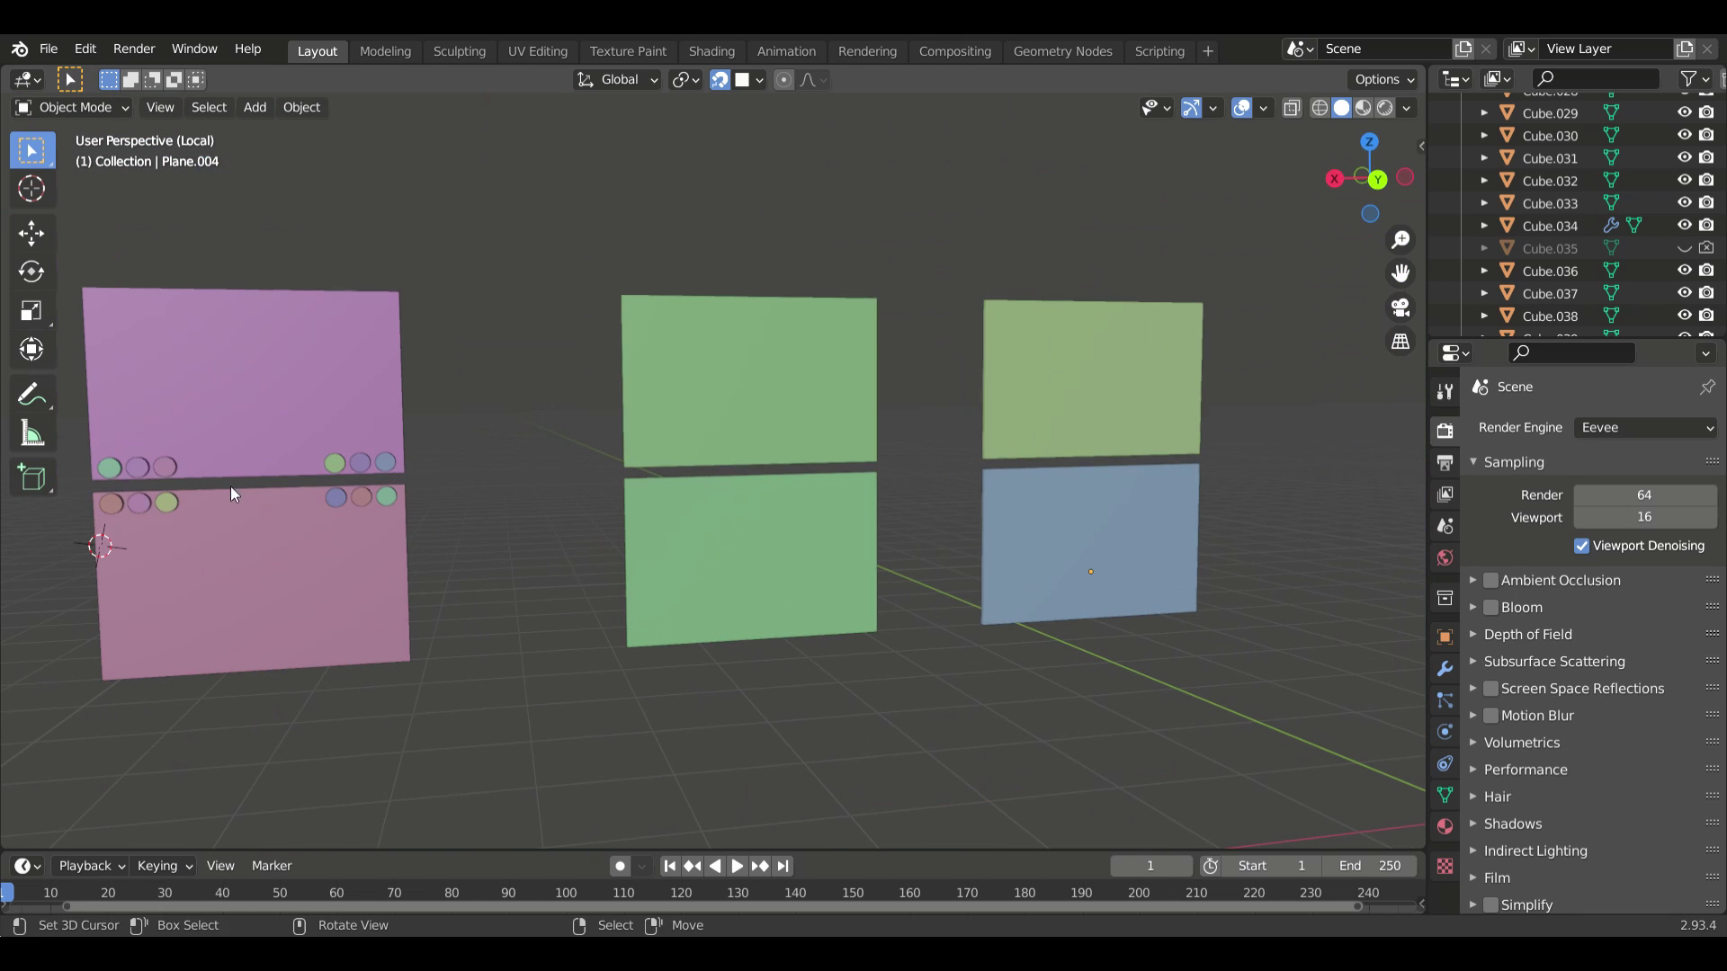
pyautogui.click(899, 542)
pyautogui.moveTo(899, 542)
pyautogui.mouseDown(button='middle')
pyautogui.moveTo(894, 701)
pyautogui.moveTo(711, 741)
pyautogui.moveTo(946, 626)
pyautogui.moveTo(1027, 692)
pyautogui.mouseUp(button='middle')
pyautogui.press('KP_Divide')
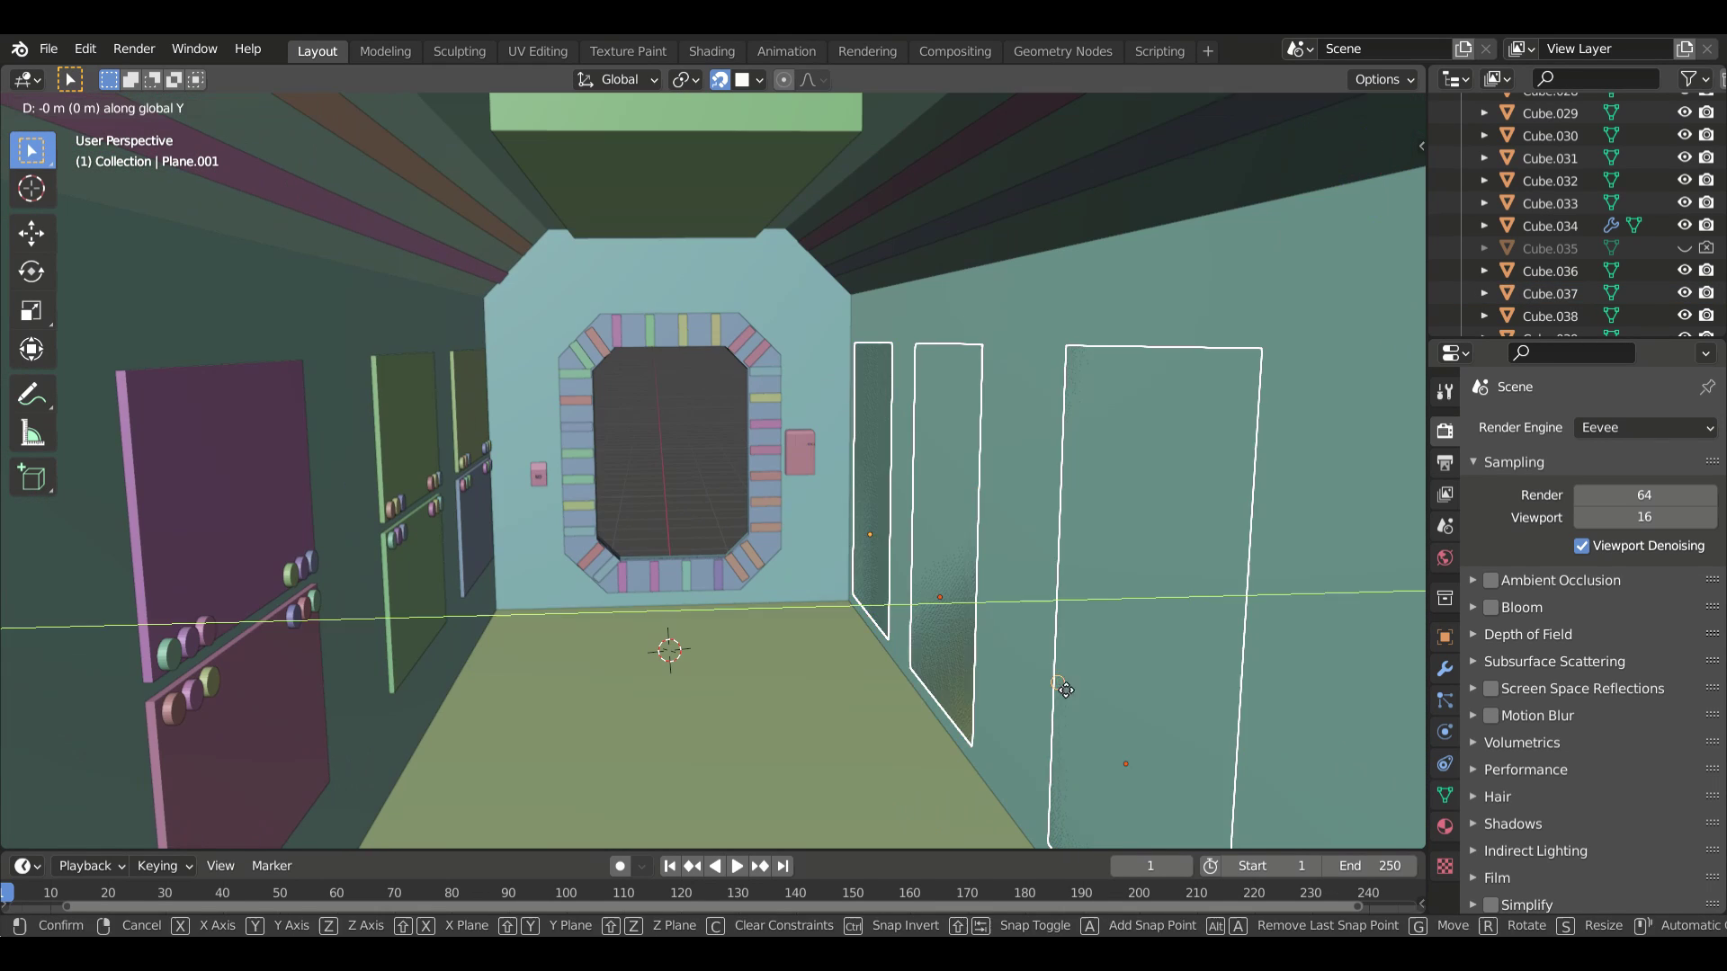
# - Thicken the three right-wall panels by extruding their faces and fattening them with Alt+S
pyautogui.click(1027, 693)
pyautogui.keyDown('shift'); pyautogui.click(957, 640); pyautogui.keyUp('shift')
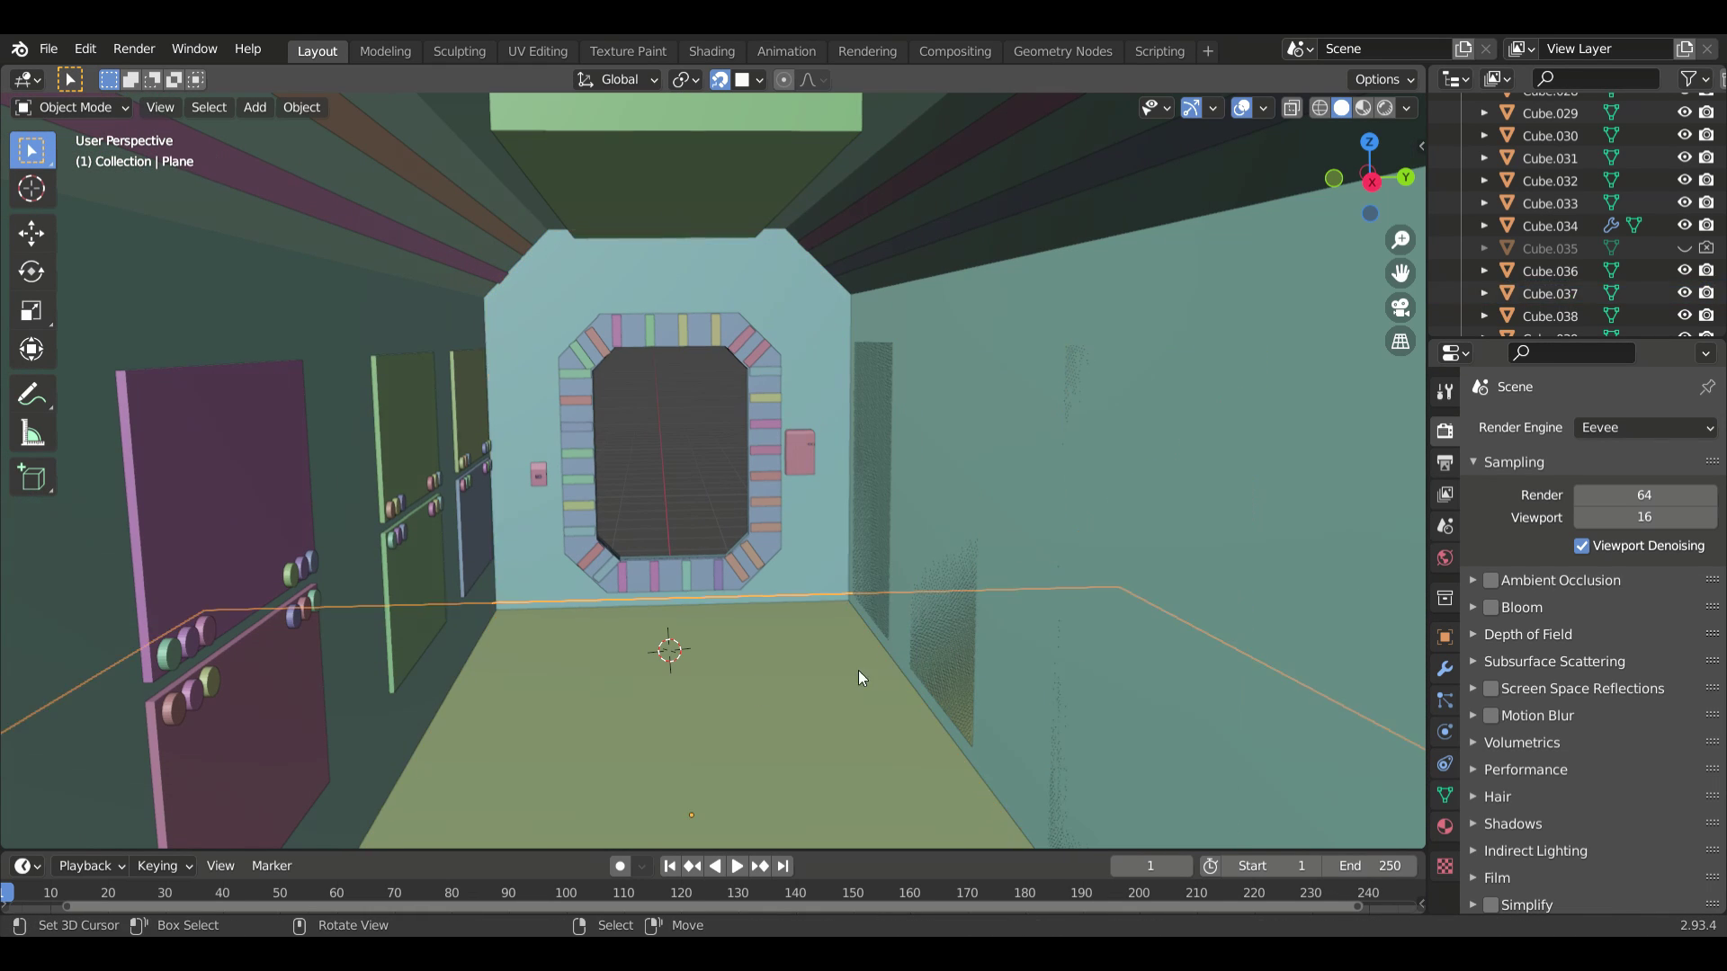
pyautogui.keyDown('shift'); pyautogui.click(949, 550); pyautogui.keyUp('shift')
pyautogui.press('Tab')
pyautogui.keyDown('shift'); pyautogui.click(1066, 592); pyautogui.keyUp('shift')
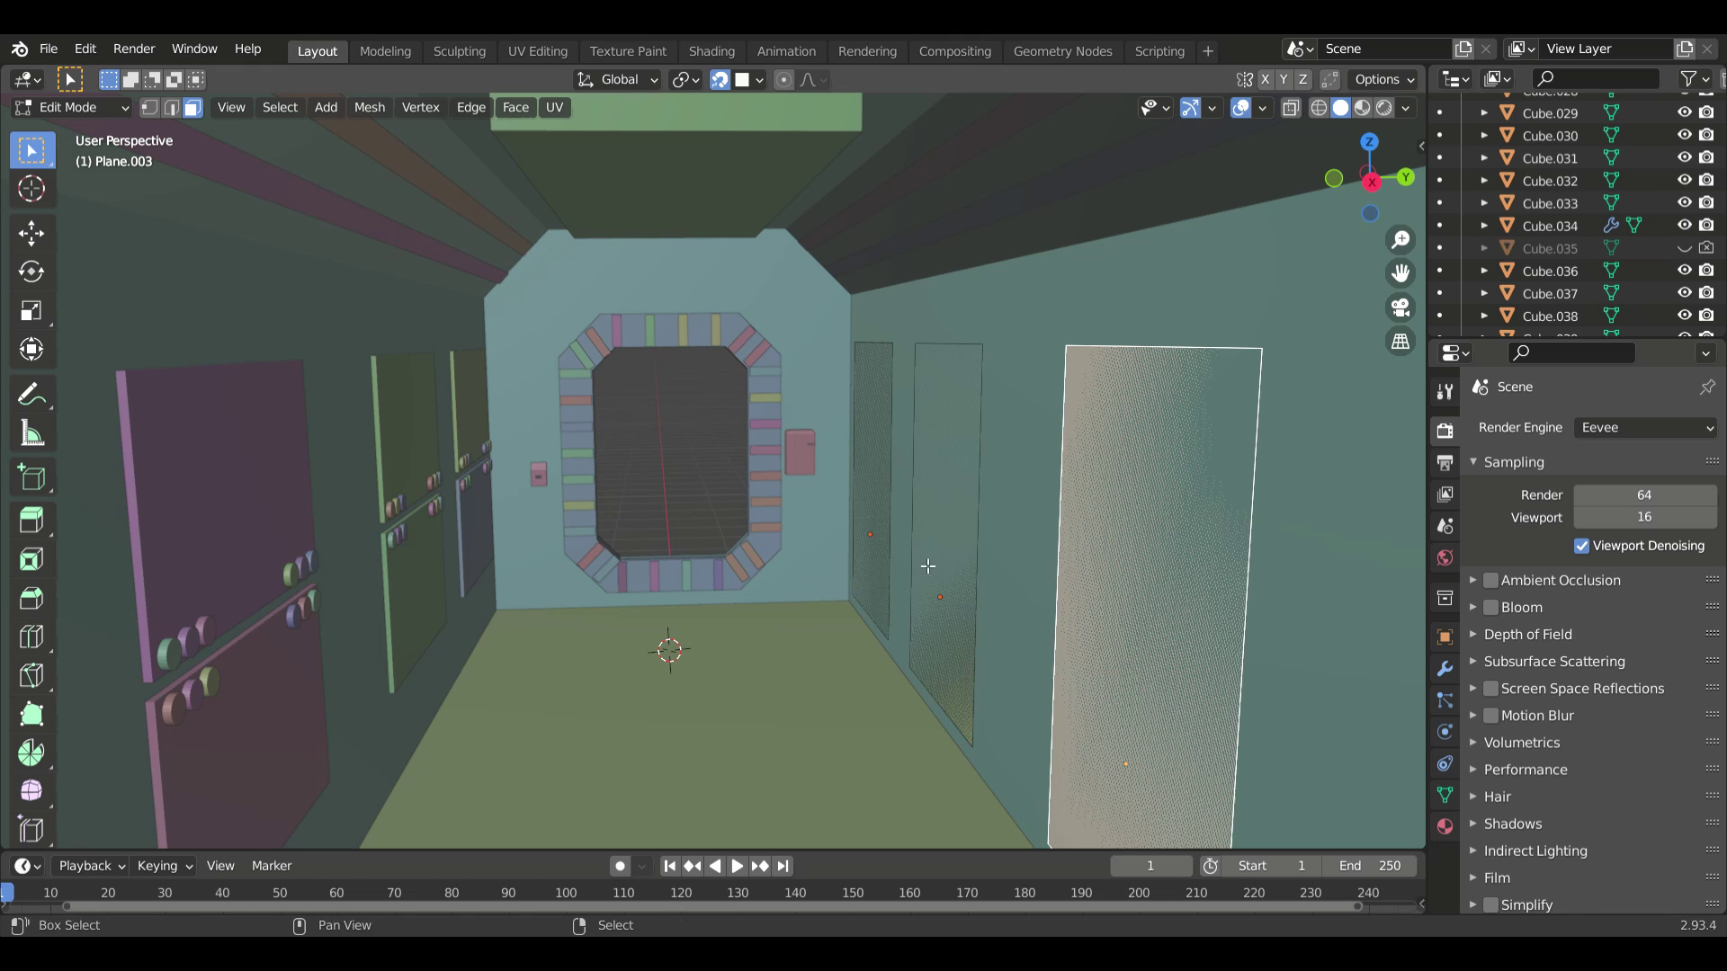
pyautogui.rightClick(882, 515)
pyautogui.hotkey('alt', 's')
pyautogui.moveTo(881, 591)
pyautogui.mouseDown(button='middle')
pyautogui.moveTo(1118, 609)
pyautogui.moveTo(979, 504)
pyautogui.mouseUp(button='middle')
pyautogui.hotkey('shift', 'c')
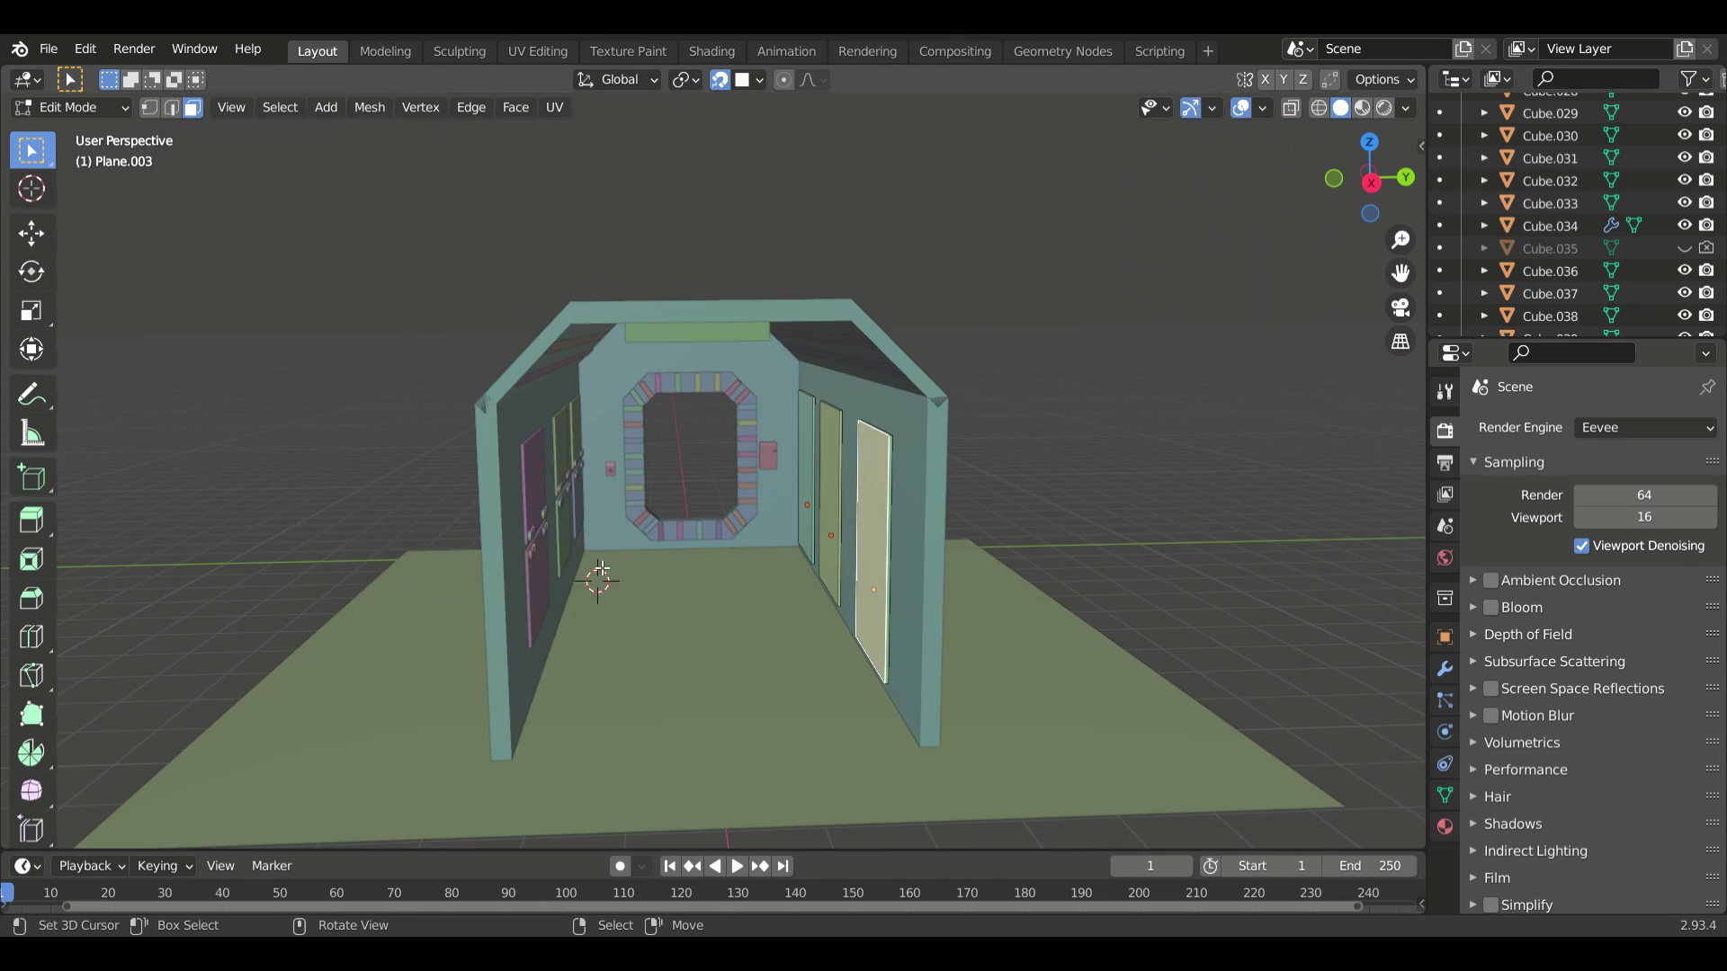
pyautogui.press('Tab')
# - Add a new plane on the floor and isolate it in view
pyautogui.hotkey('shift', 'a')
pyautogui.scroll(5, 602, 641)
pyautogui.press('KP_Divide')
# - Move the new plane into place and stretch it along Y into a long floor strip
pyautogui.press('g')
pyautogui.click(532, 509)
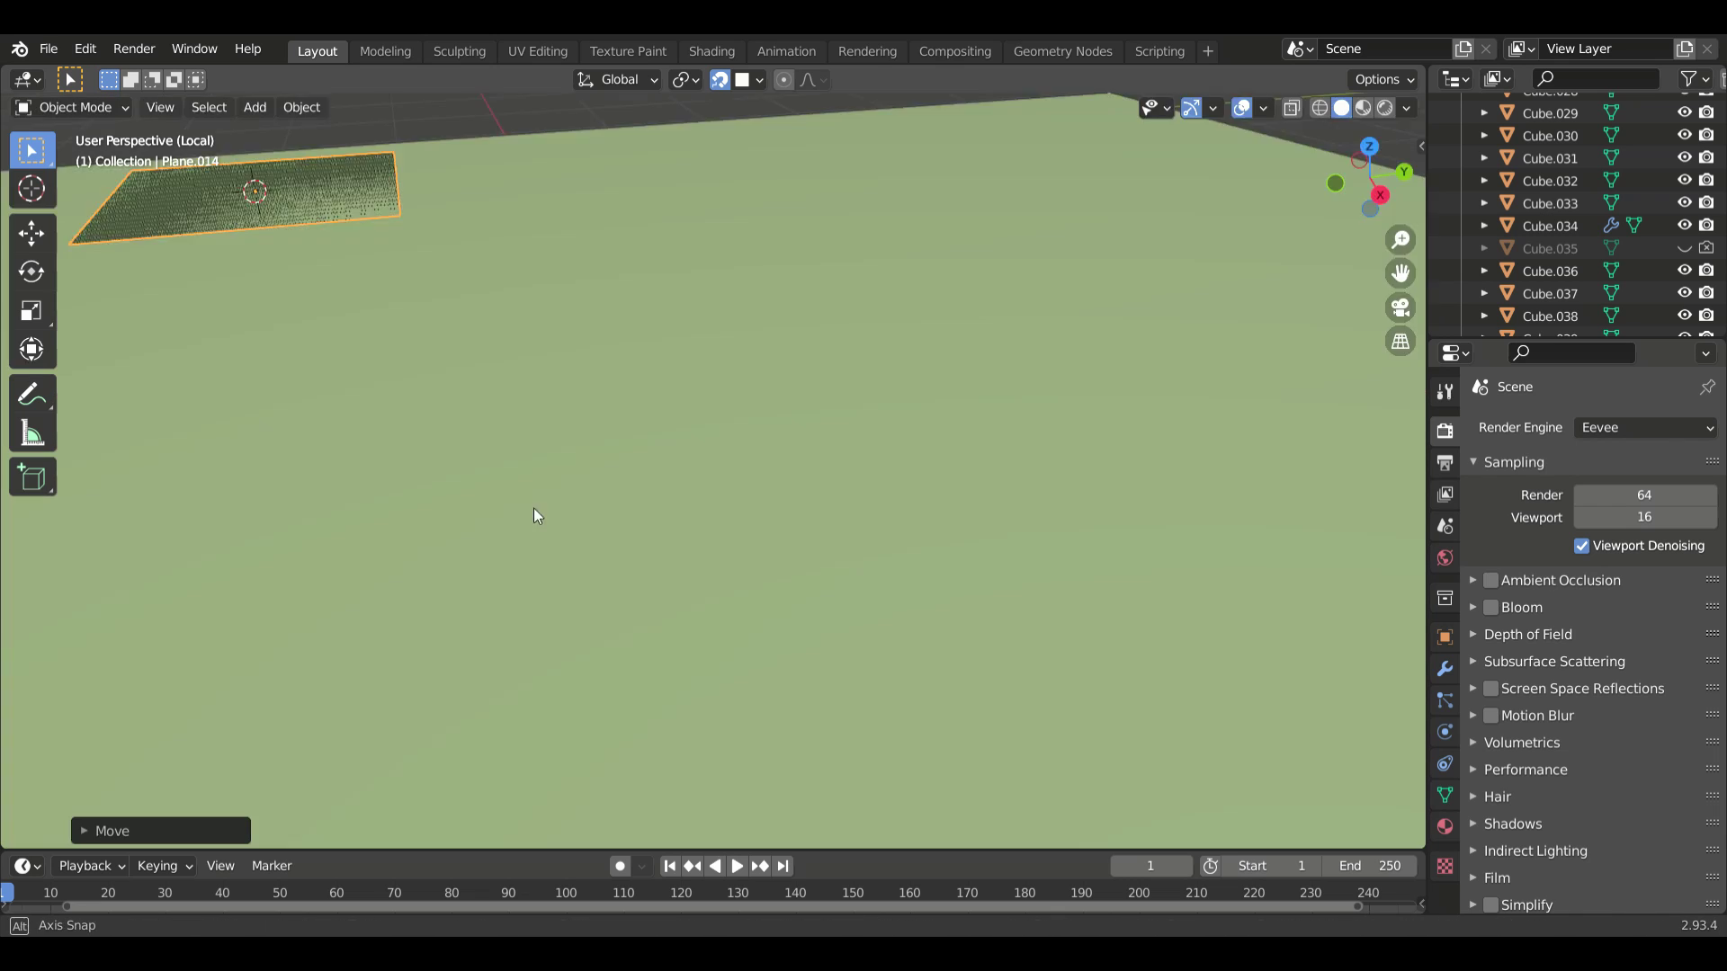
pyautogui.scroll(-3, 440, 428)
pyautogui.click(509, 256)
pyautogui.press('KP_Divide')
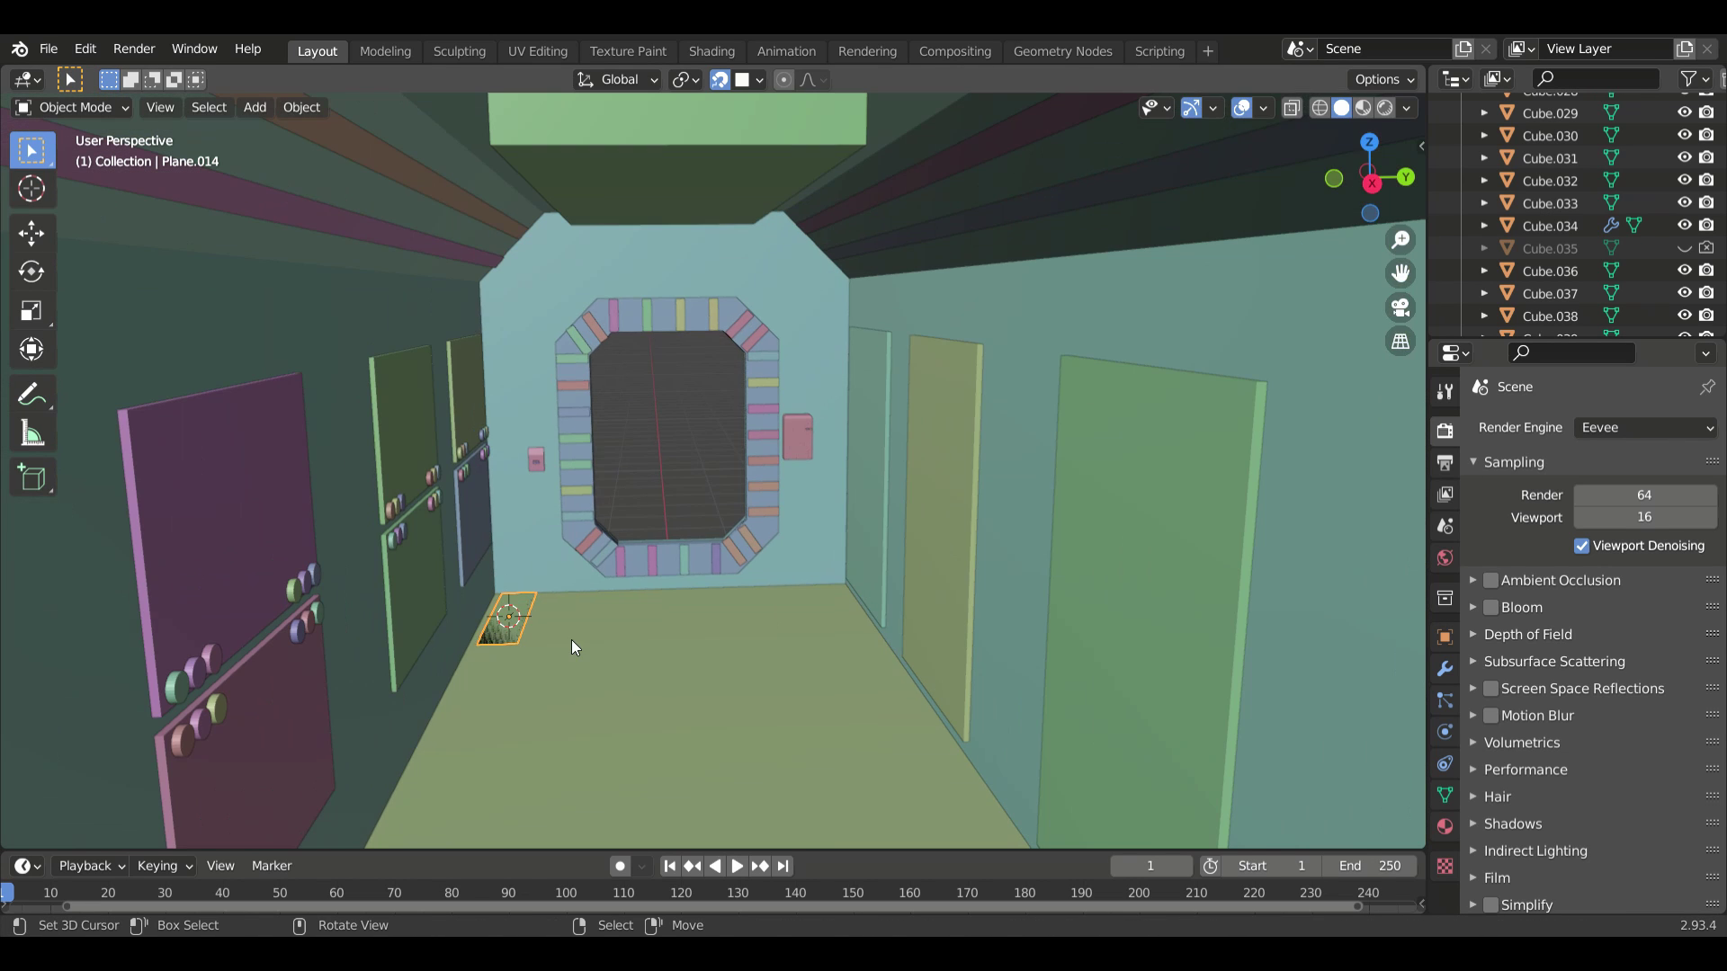
pyautogui.click(640, 635)
pyautogui.scroll(-3, 535, 639)
# - In Edit Mode, add many loop cuts across the isolated strip
pyautogui.press('Tab')
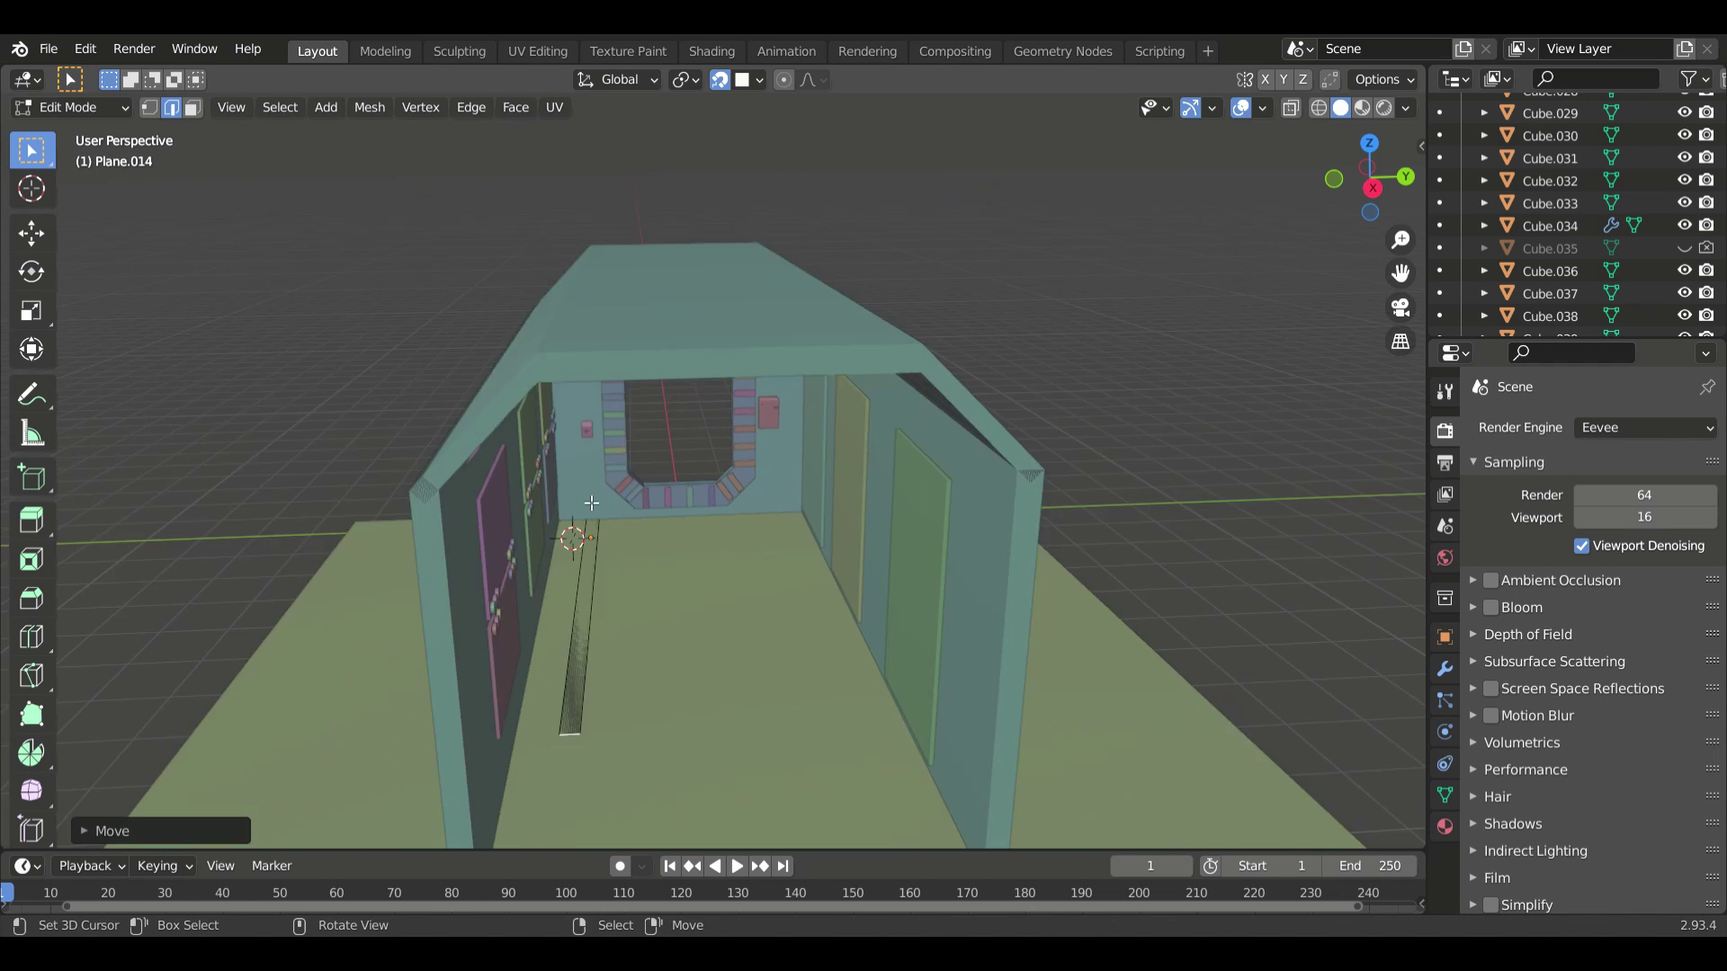
pyautogui.scroll(3, 602, 593)
pyautogui.scroll(-5, 602, 593)
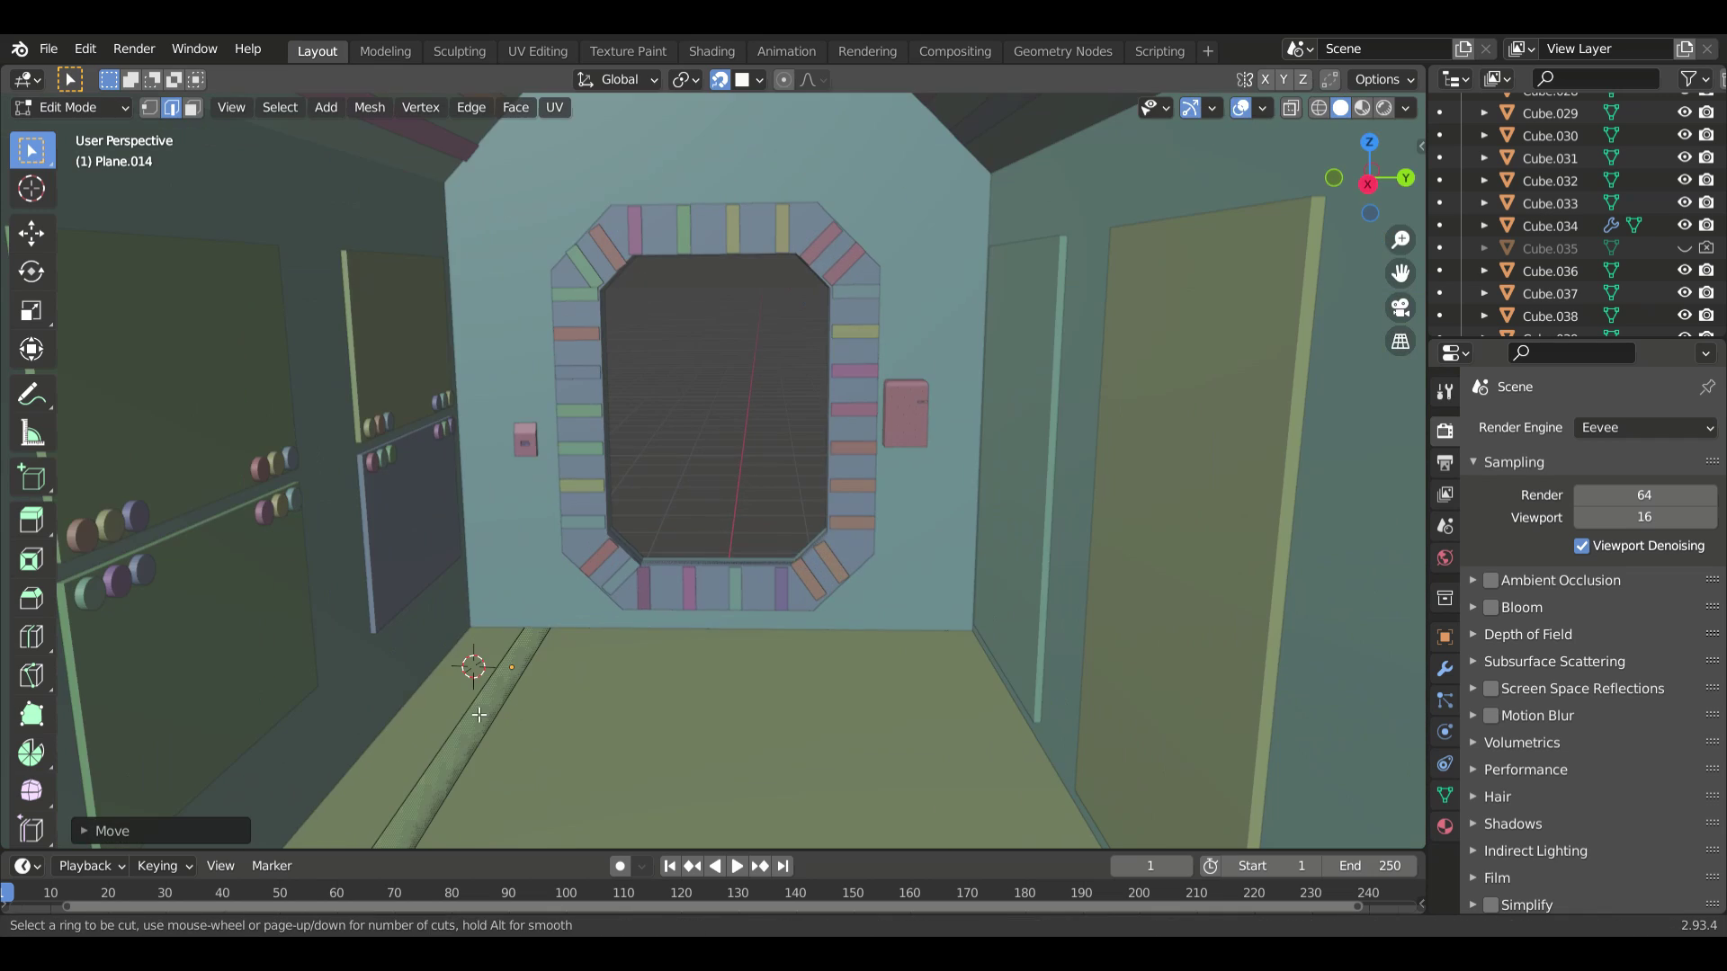
pyautogui.press('KP_Divide')
pyautogui.hotkey('ctrl', 'r')
pyautogui.moveTo(549, 758)
pyautogui.mouseDown(button='middle')
pyautogui.moveTo(736, 443)
pyautogui.moveTo(875, 501)
pyautogui.moveTo(887, 571)
pyautogui.moveTo(795, 786)
pyautogui.mouseUp(button='middle')
pyautogui.click(736, 439)
# - Slide the strip's top vertices along X to slant the segments, then switch rendering to Cycles
pyautogui.press('1')
pyautogui.moveTo(752, 640); pyautogui.dragTo(340, 457, button='middle')
pyautogui.press('b')
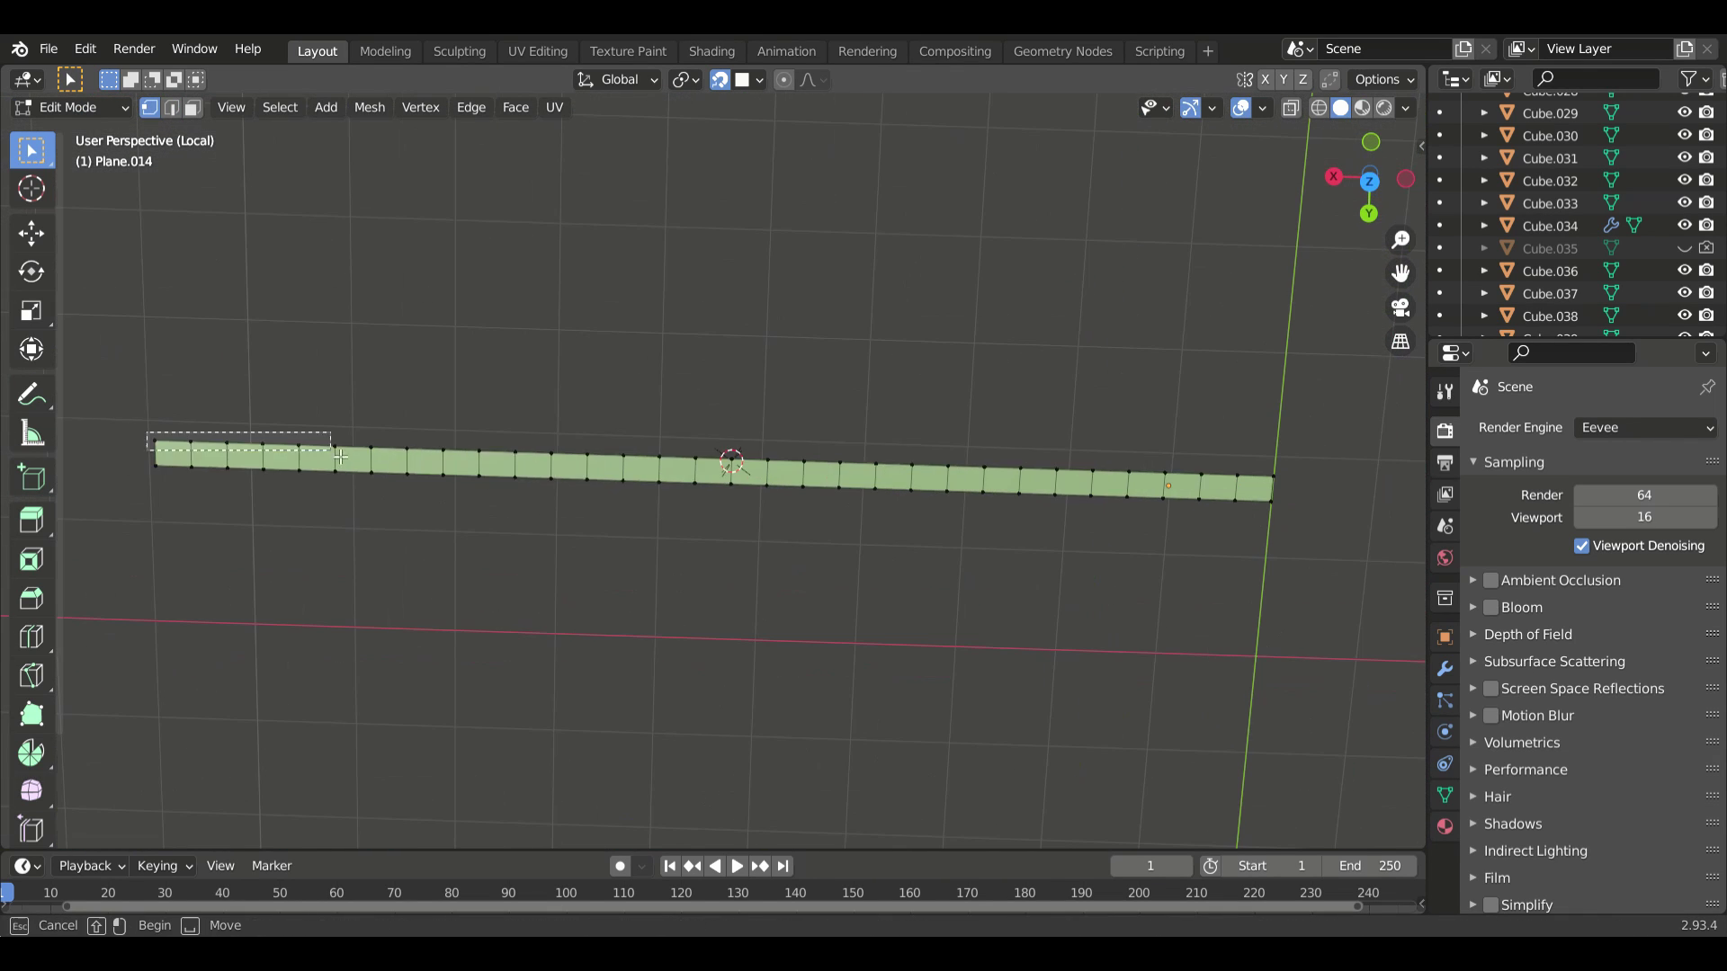
pyautogui.moveTo(1047, 625); pyautogui.dragTo(924, 682, button='middle')
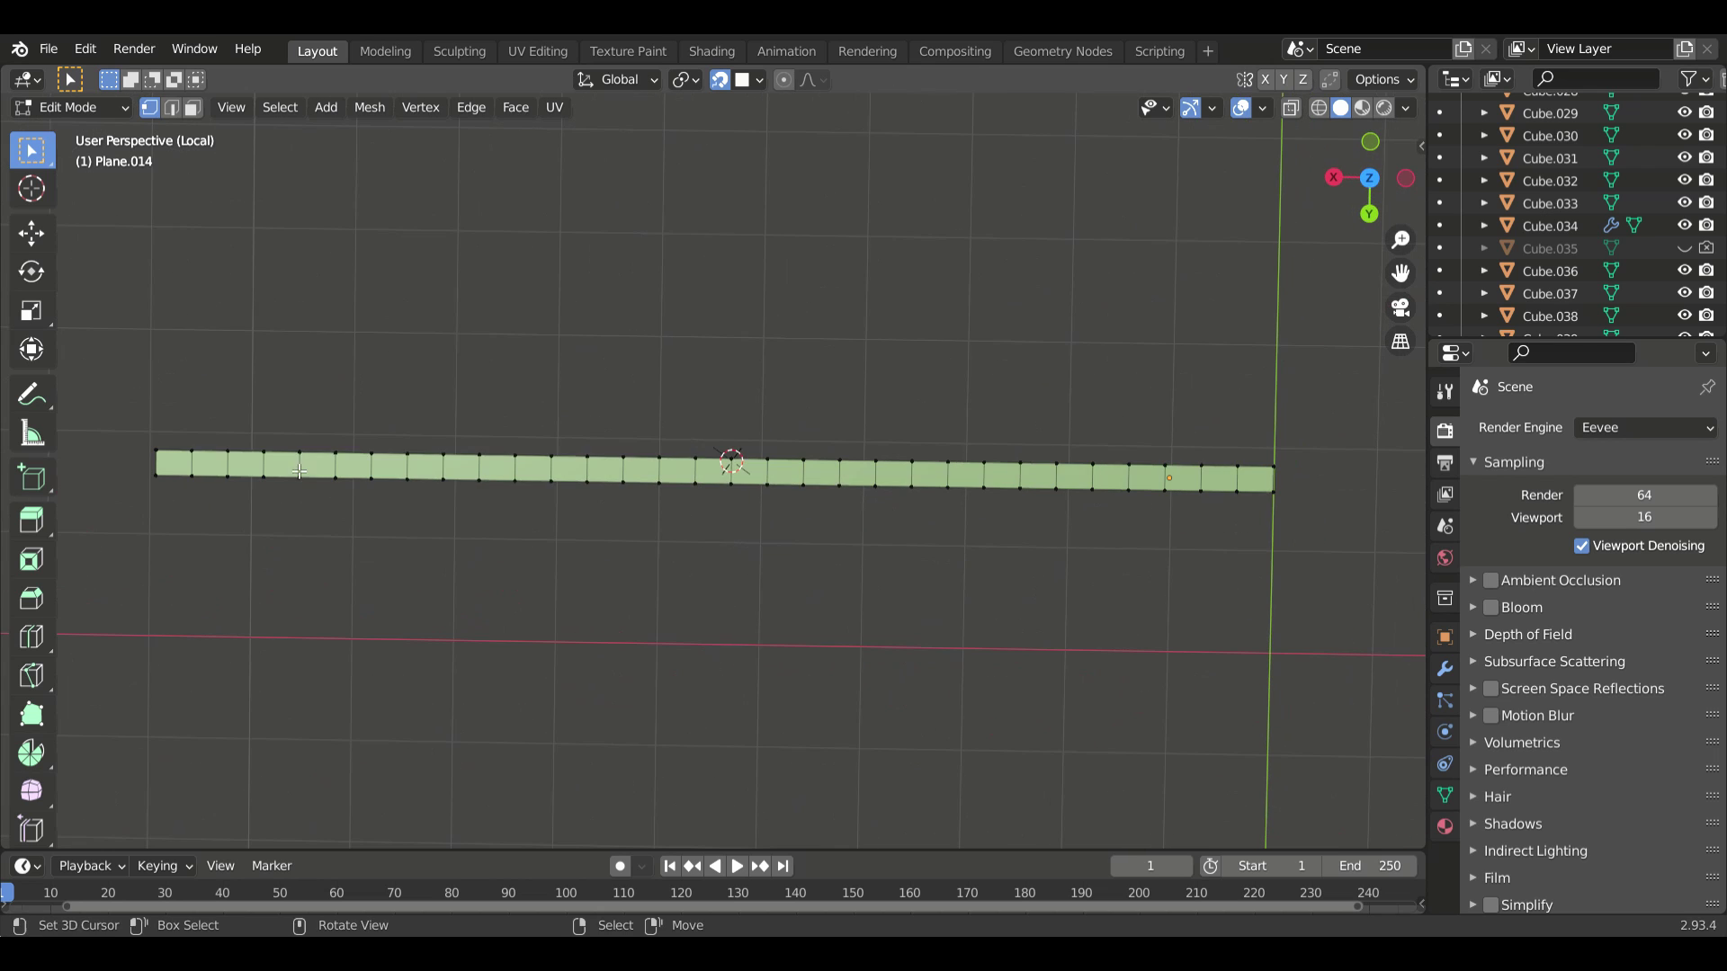
pyautogui.press('b')
pyautogui.moveTo(183, 301); pyautogui.dragTo(829, 459)
pyautogui.moveTo(1242, 477); pyautogui.dragTo(1241, 477)
pyautogui.press('g')
pyautogui.press('x')
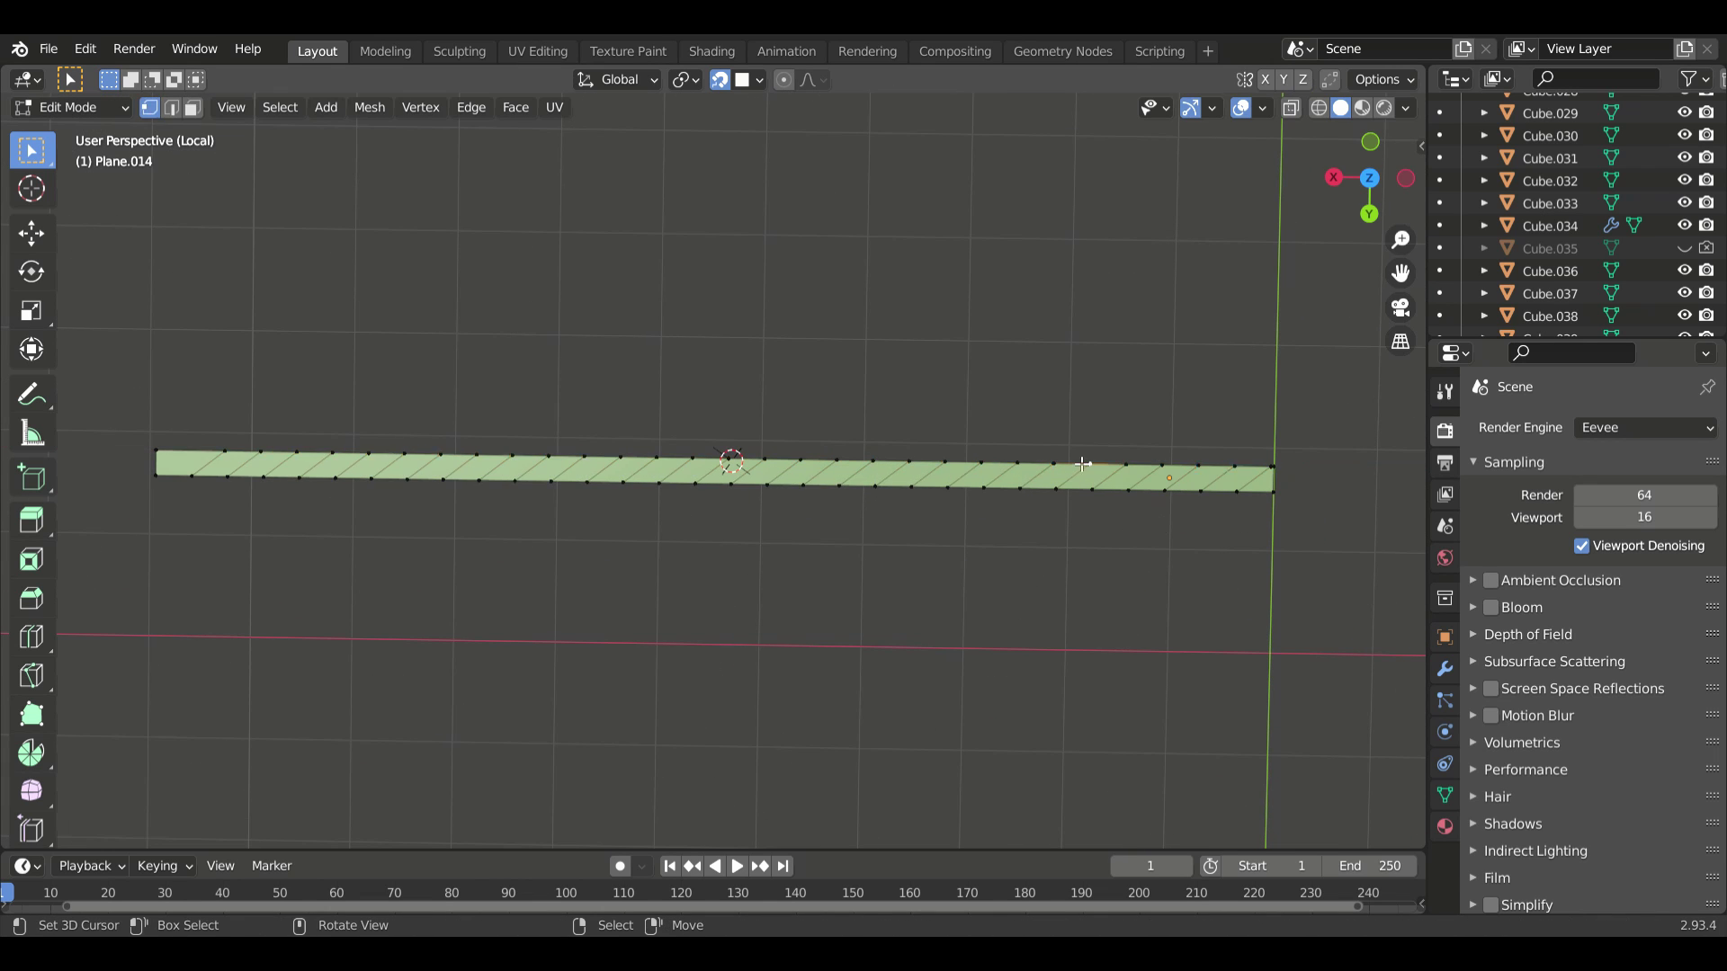
pyautogui.press('Tab')
pyautogui.scroll(1, 1173, 566)
pyautogui.click(1638, 500)
# - Add a second material slot with a new material, keeping the strip's base material black
pyautogui.click(1444, 826)
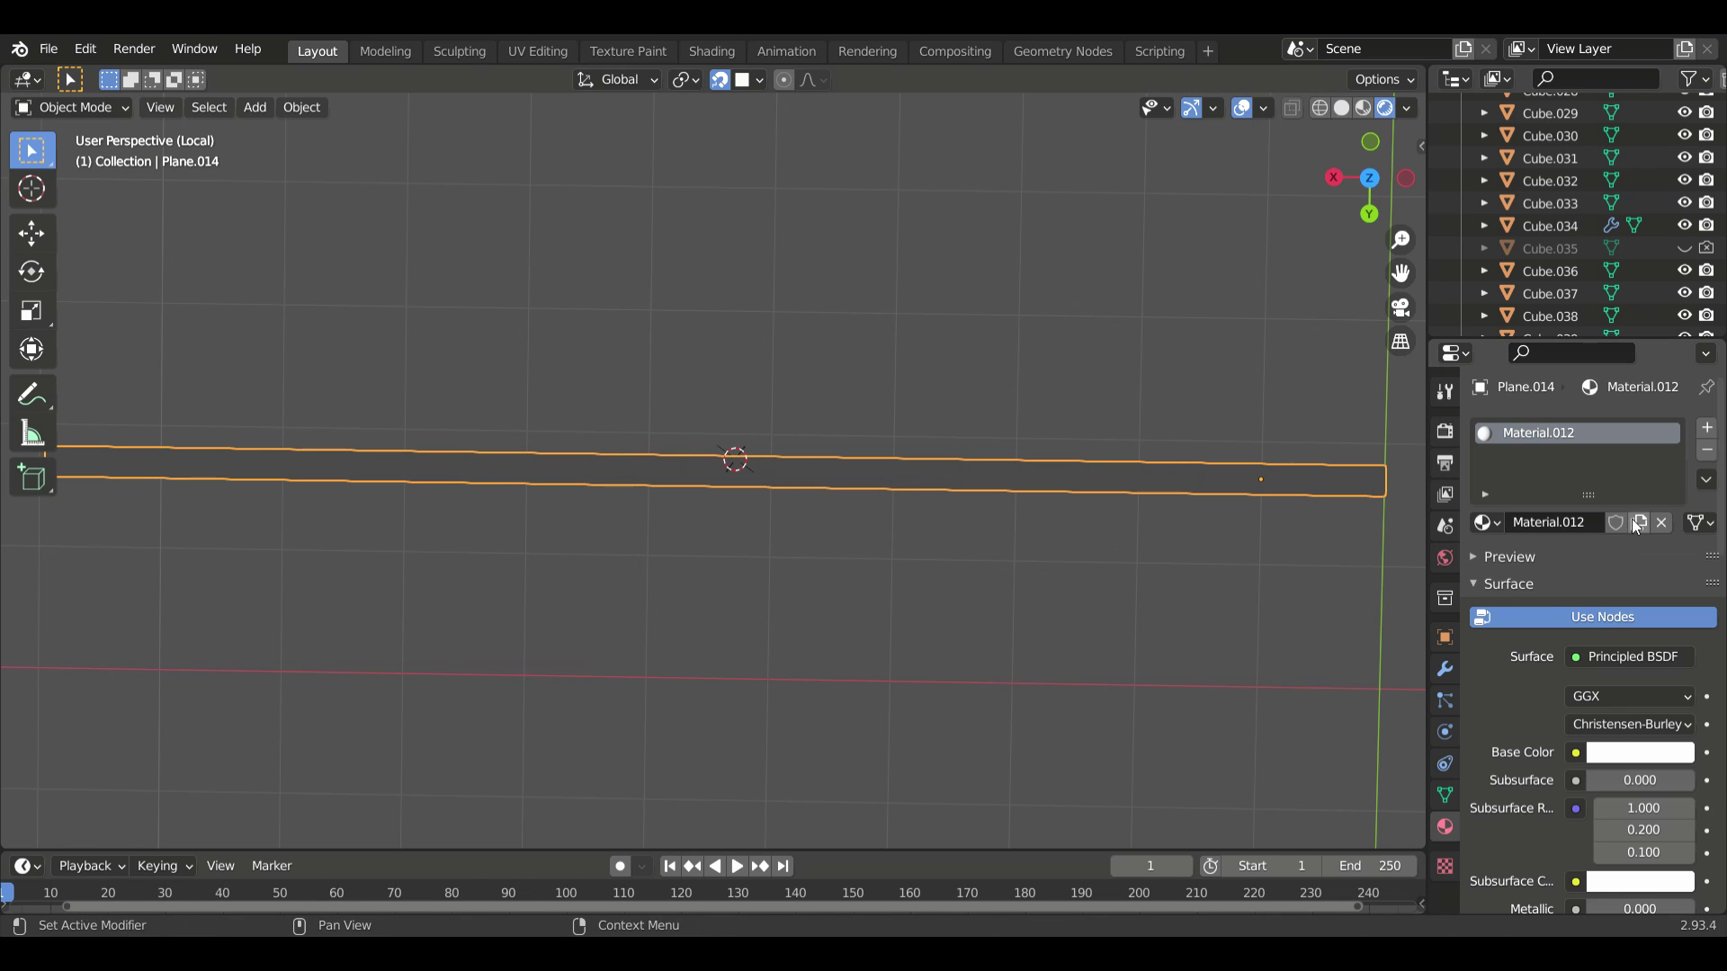
pyautogui.click(1623, 764)
pyautogui.click(1706, 427)
pyautogui.click(1616, 567)
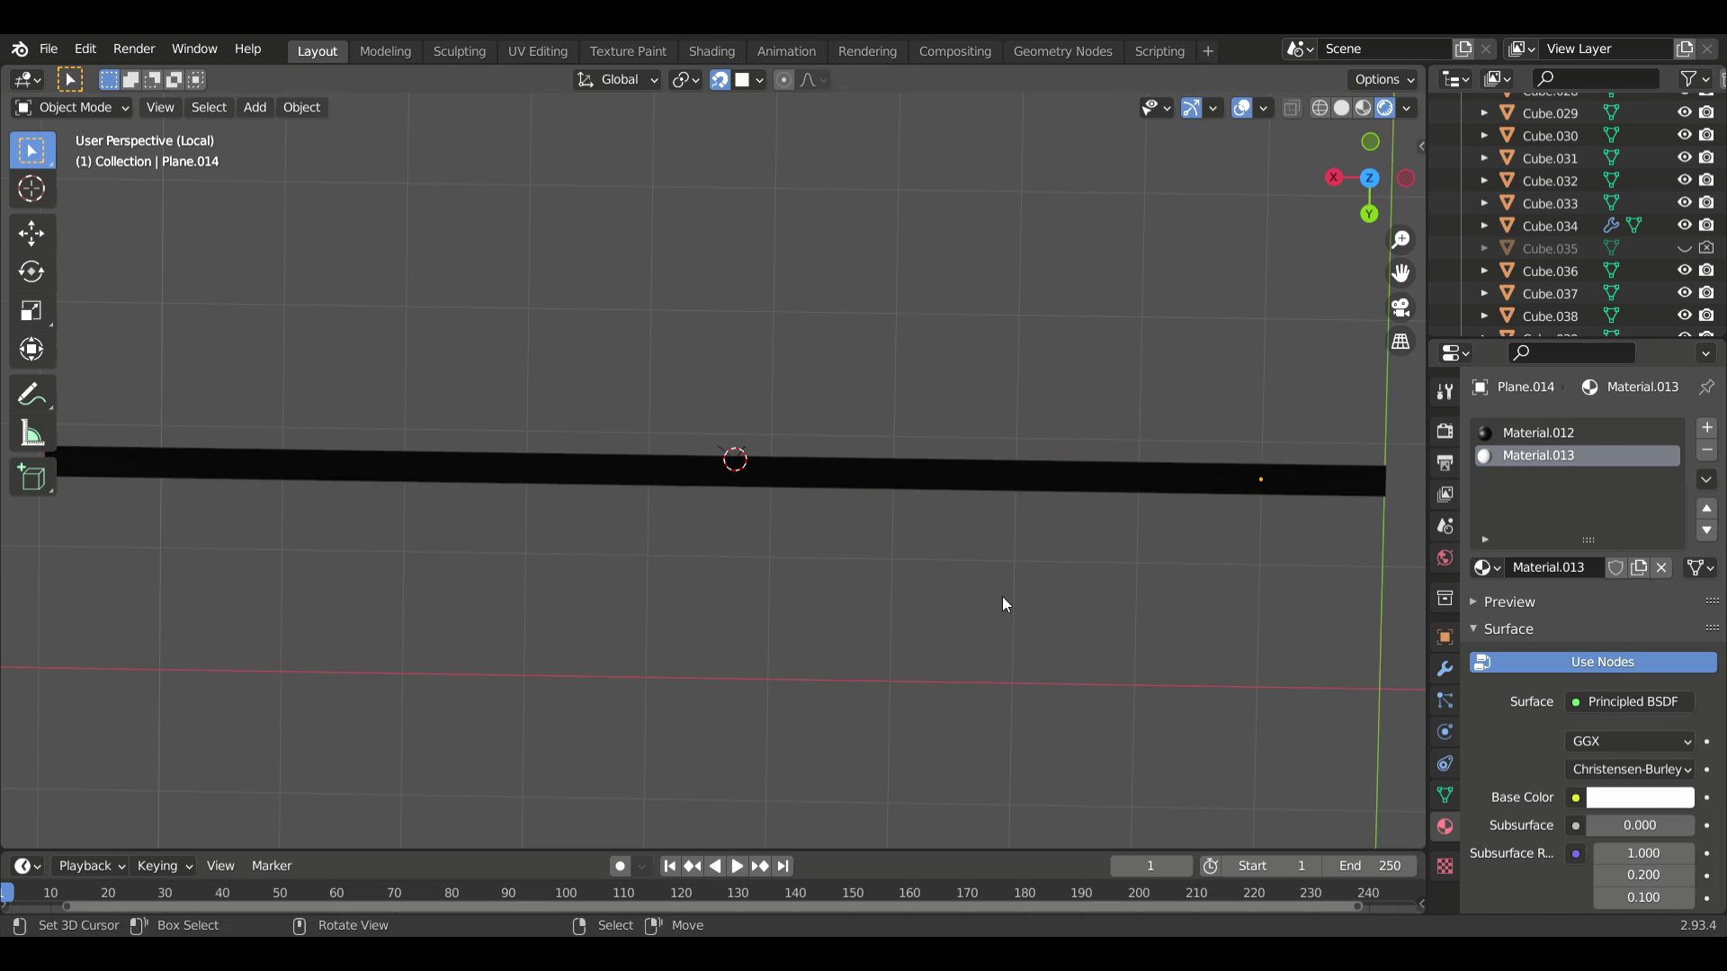
pyautogui.press('Tab')
pyautogui.moveTo(1004, 604); pyautogui.dragTo(1061, 540, button='middle')
# - Make the stripe material yellow and preview the corridor in Rendered shading
pyautogui.click(1640, 825)
pyautogui.click(1538, 433)
pyautogui.moveTo(1124, 270); pyautogui.dragTo(1181, 194, button='middle')
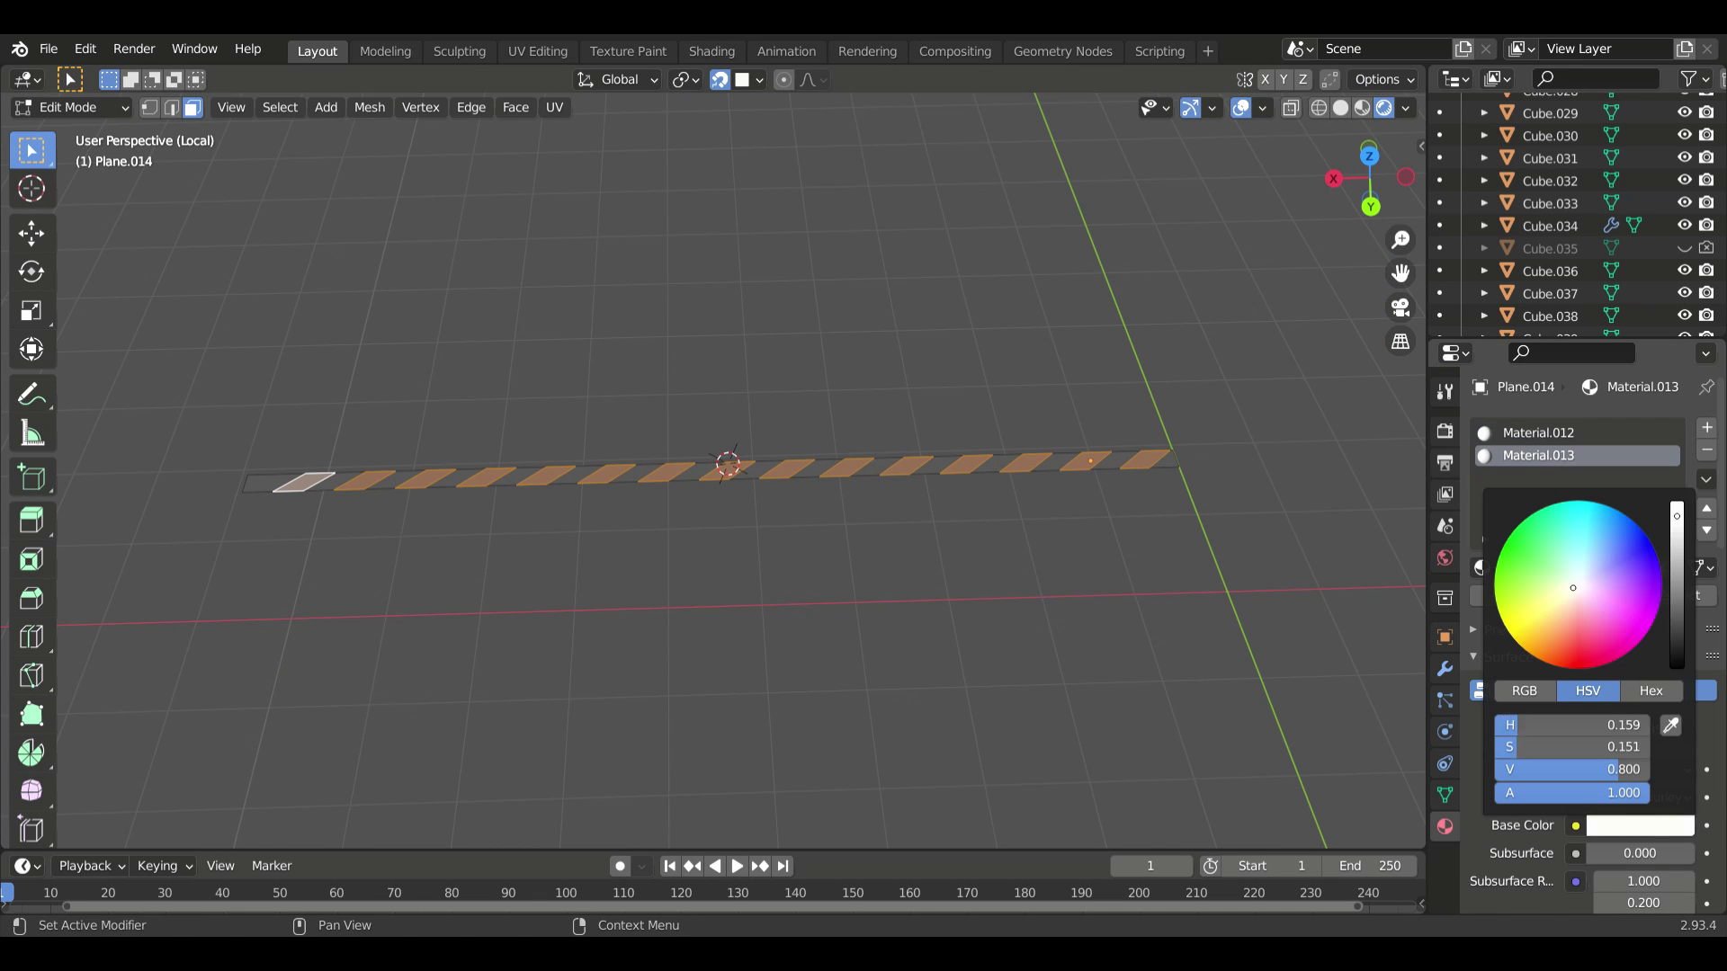
pyautogui.moveTo(1571, 747); pyautogui.dragTo(1619, 746)
pyautogui.click(1640, 826)
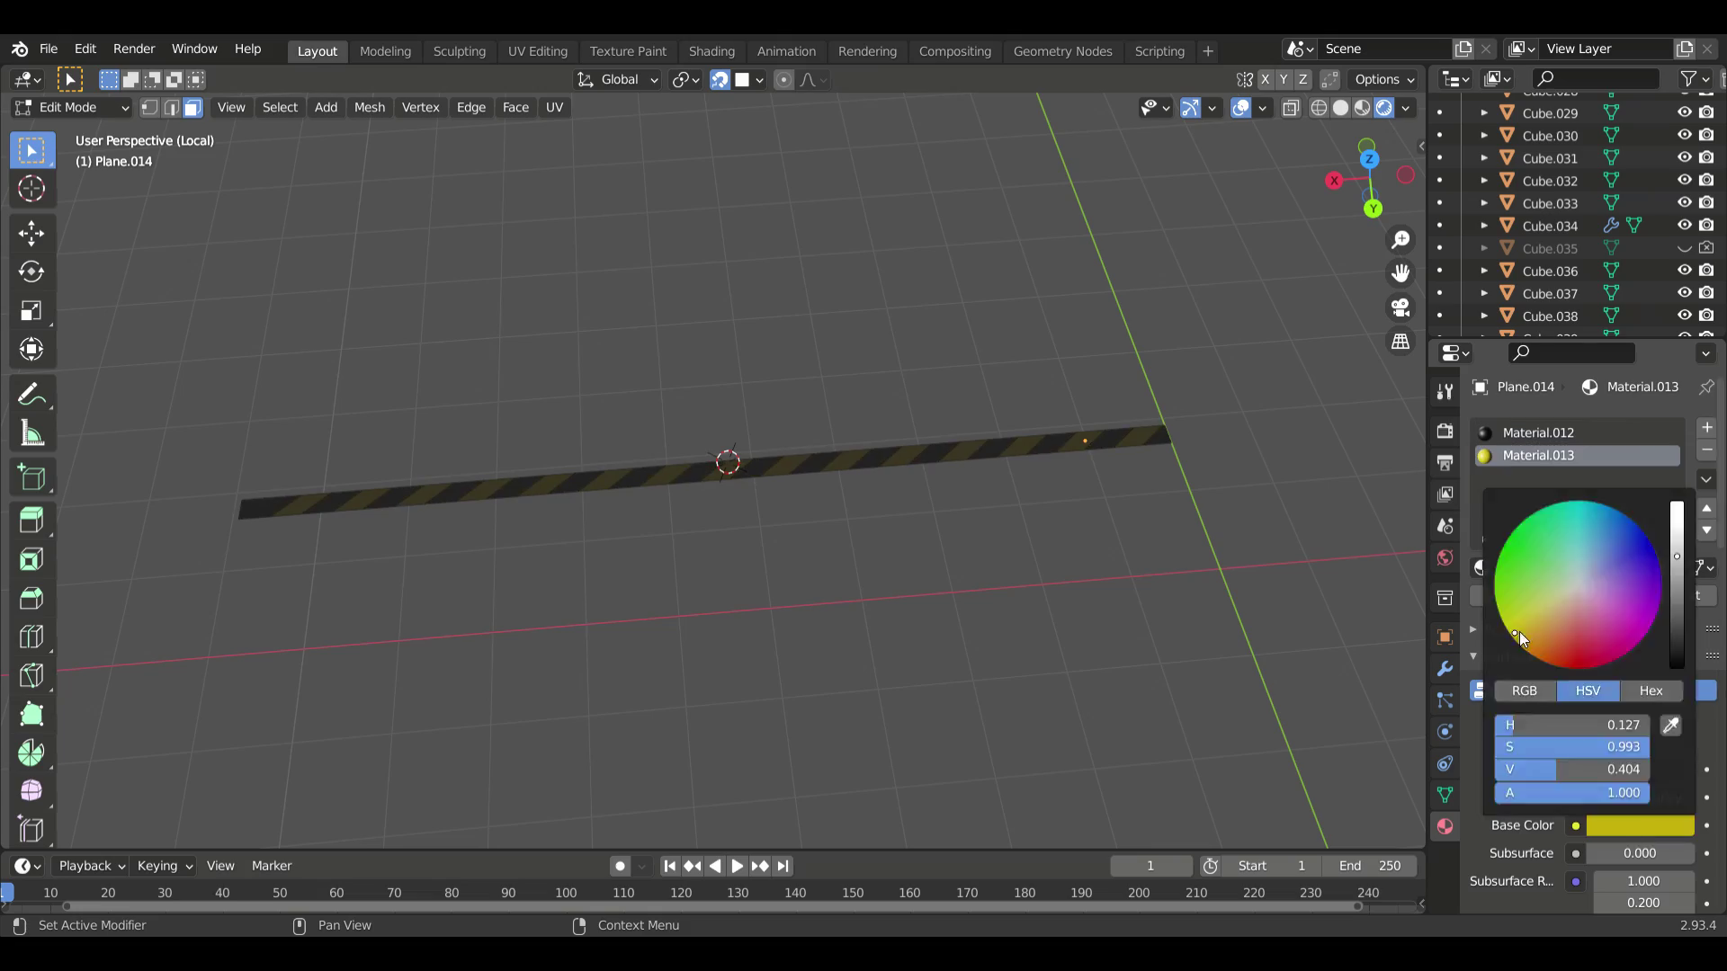
pyautogui.press('KP_Divide')
pyautogui.click(1445, 431)
pyautogui.moveTo(1106, 474)
pyautogui.mouseDown(button='middle')
pyautogui.moveTo(810, 636)
pyautogui.moveTo(670, 619)
pyautogui.mouseUp(button='middle')
pyautogui.press('z')
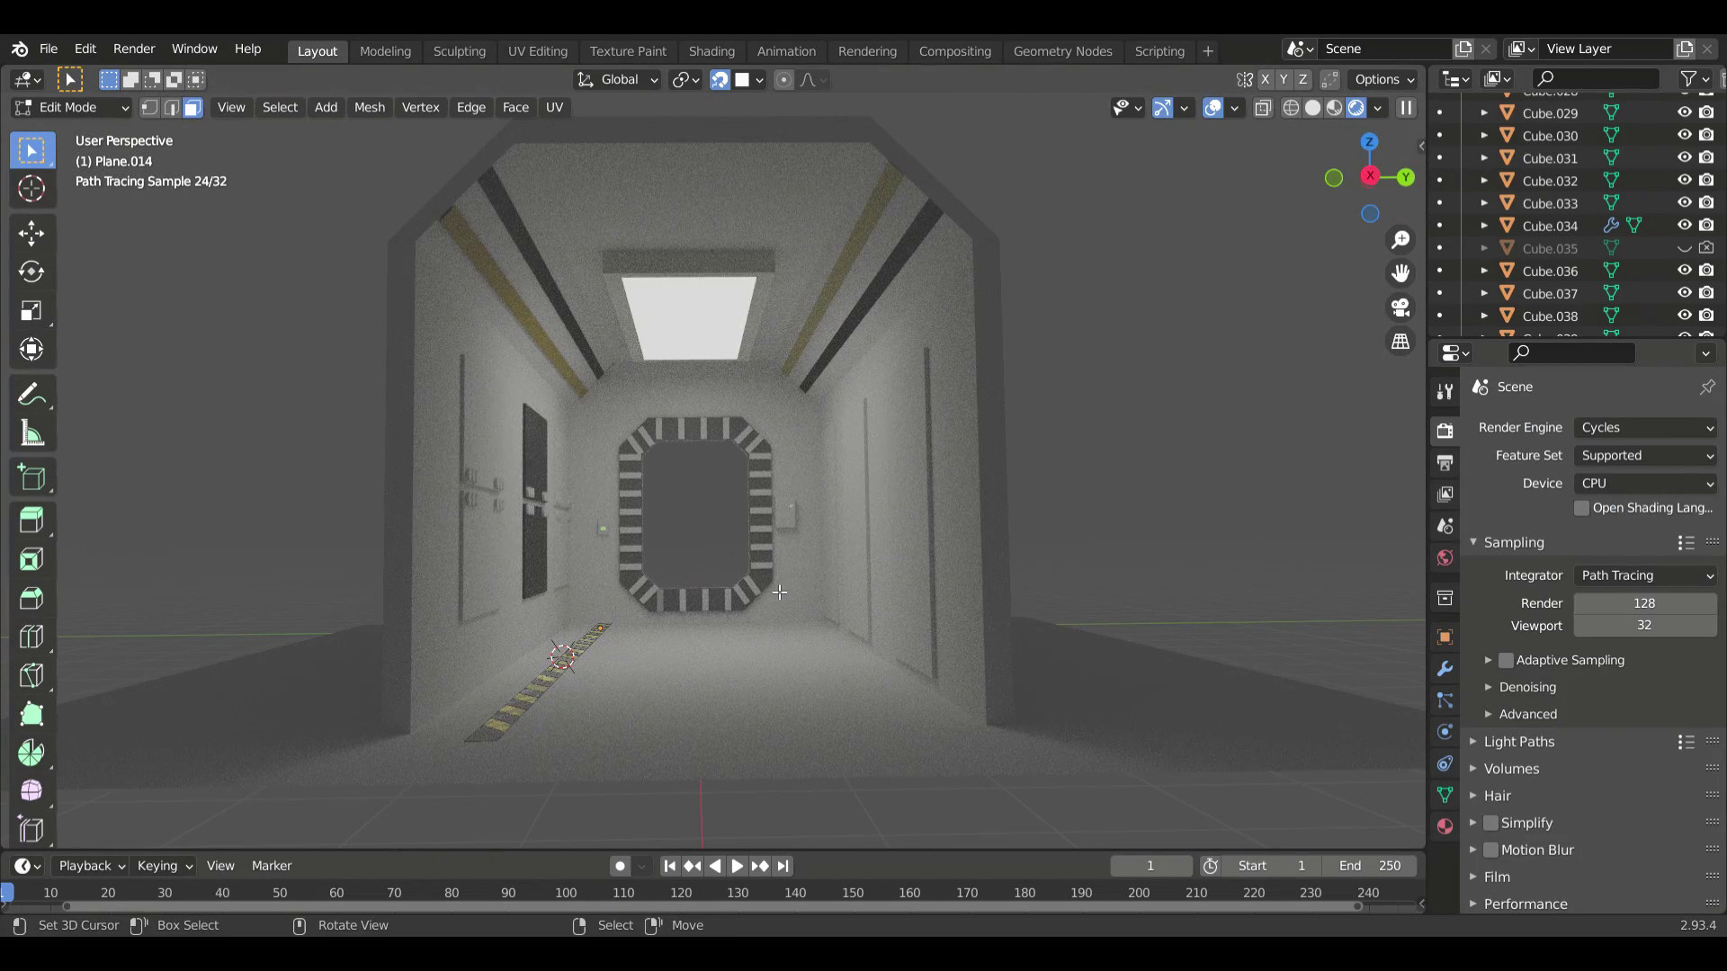
pyautogui.scroll(-4, 779, 593)
# - Duplicate the hazard strip and move the copy to the floor's right side
pyautogui.press('Tab')
pyautogui.click(1312, 108)
pyautogui.hotkey('shift', 'd')
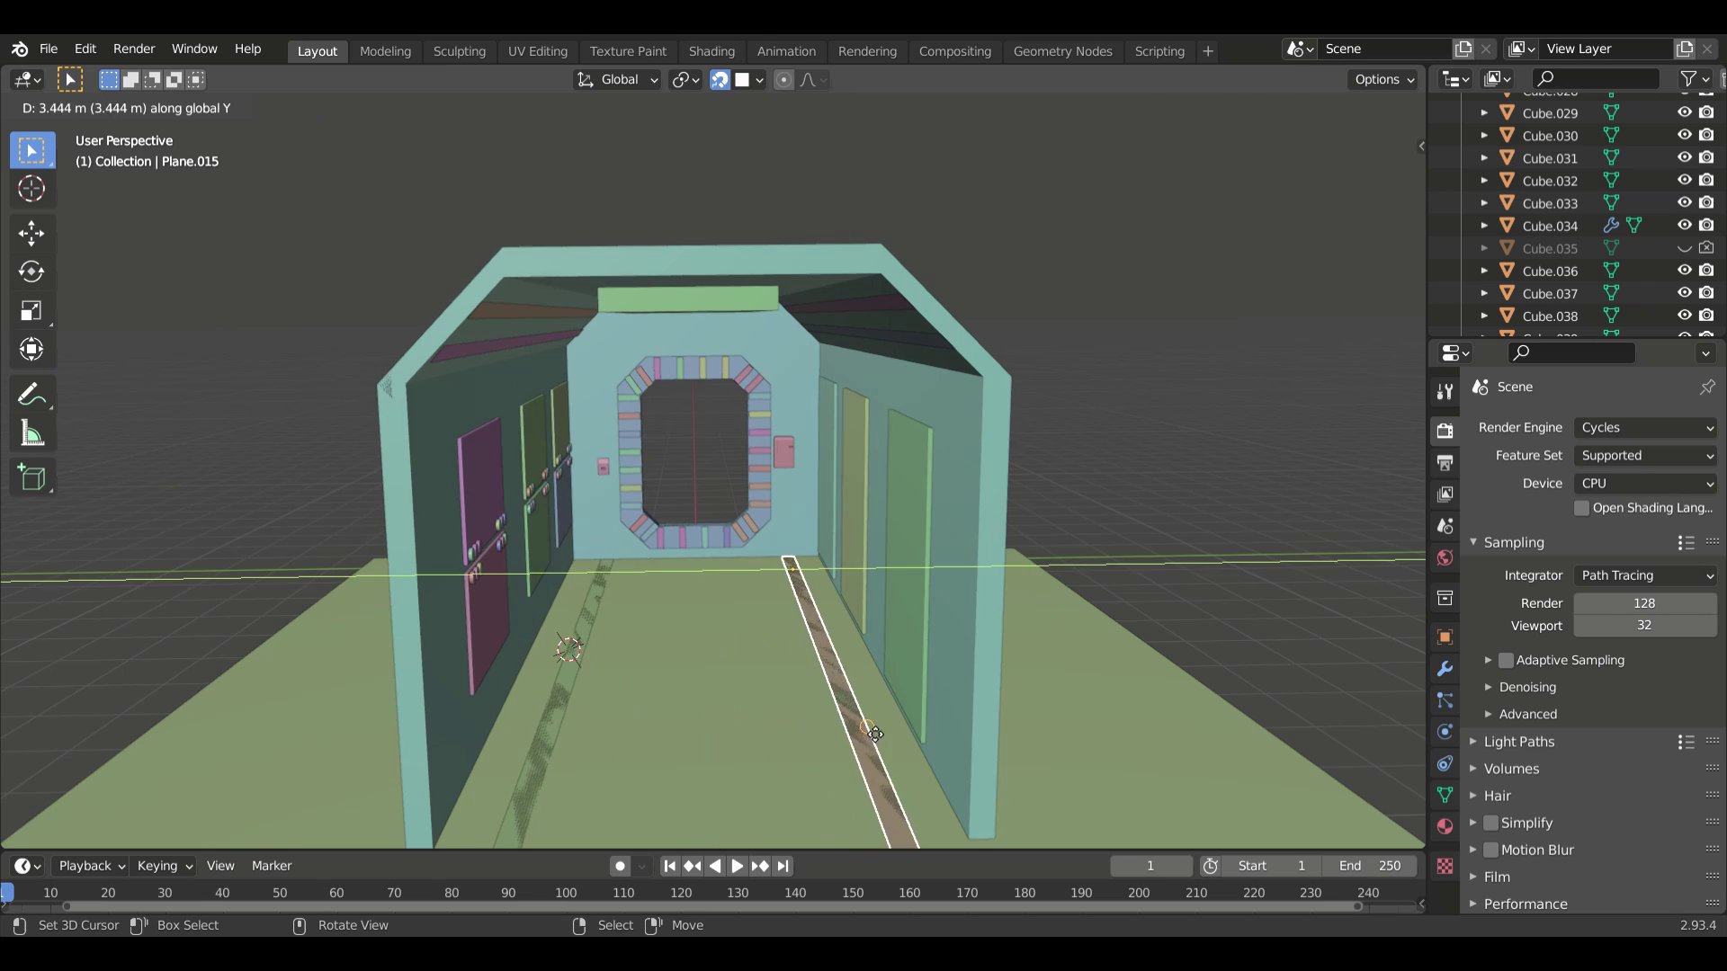
pyautogui.moveTo(874, 734); pyautogui.dragTo(370, 695, button='middle')
# - Add a cube, flatten it along Z, and place it against the left wall as a ledge
pyautogui.hotkey('shift', 'a')
pyautogui.click(381, 505)
pyautogui.press('s')
pyautogui.press('z')
pyautogui.press('g')
pyautogui.press('z')
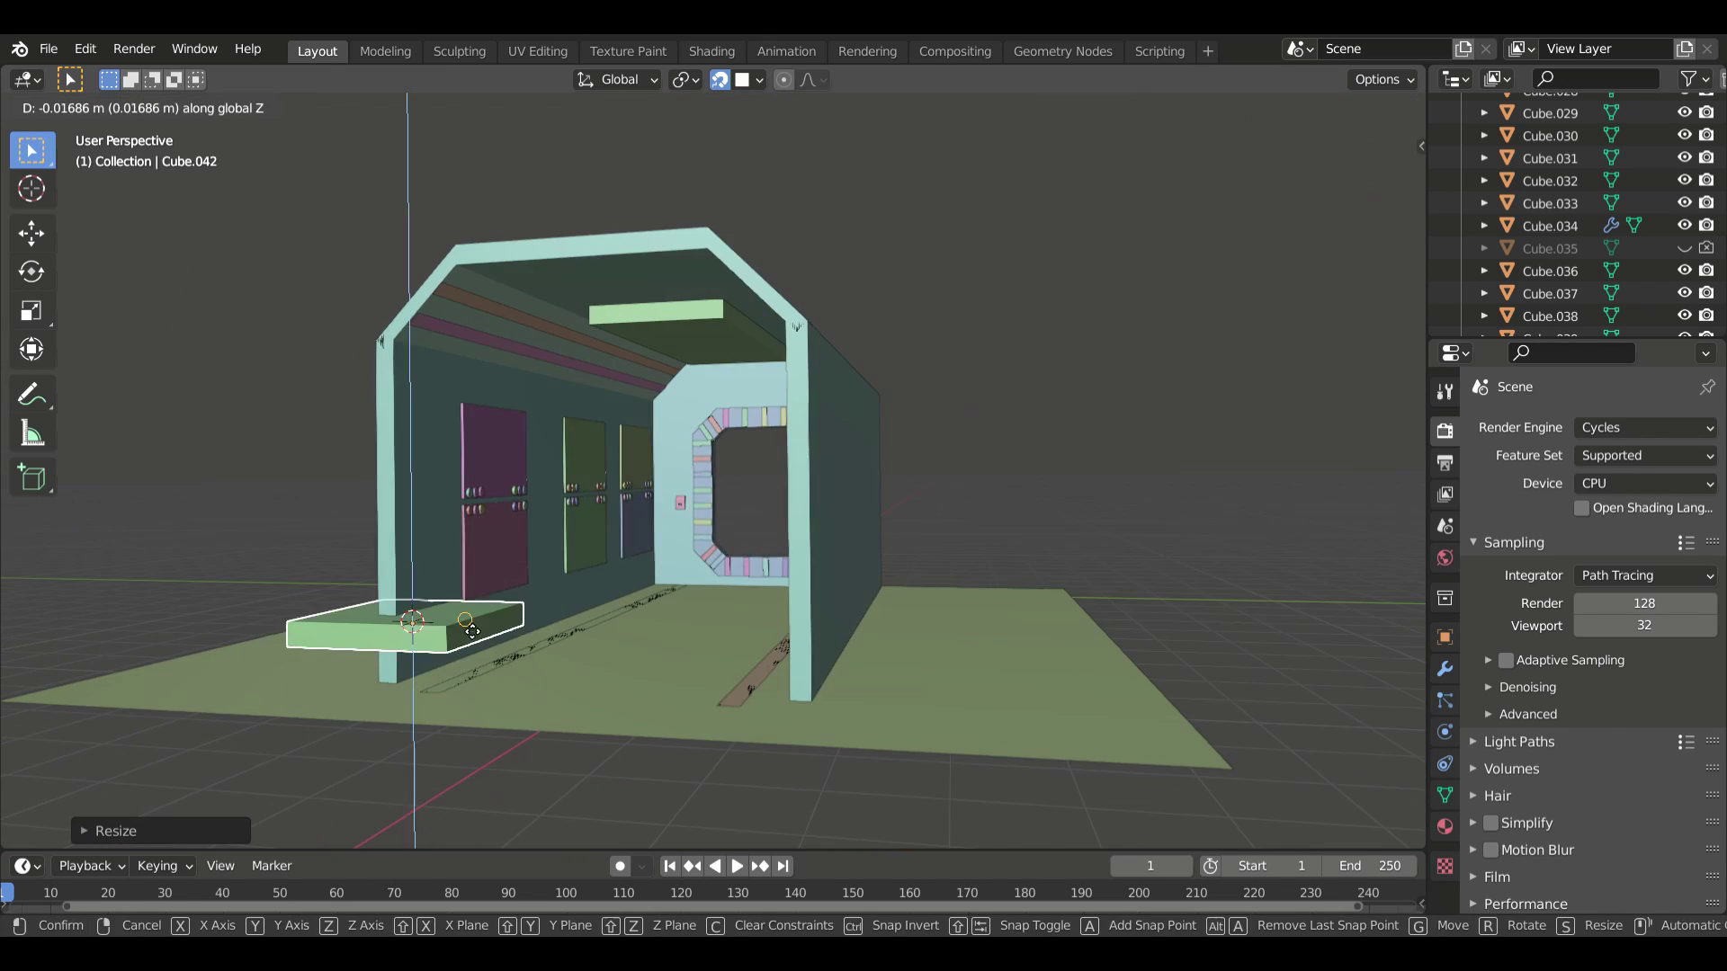
pyautogui.click(471, 632)
pyautogui.moveTo(472, 631); pyautogui.dragTo(526, 651, button='middle')
pyautogui.click(429, 700)
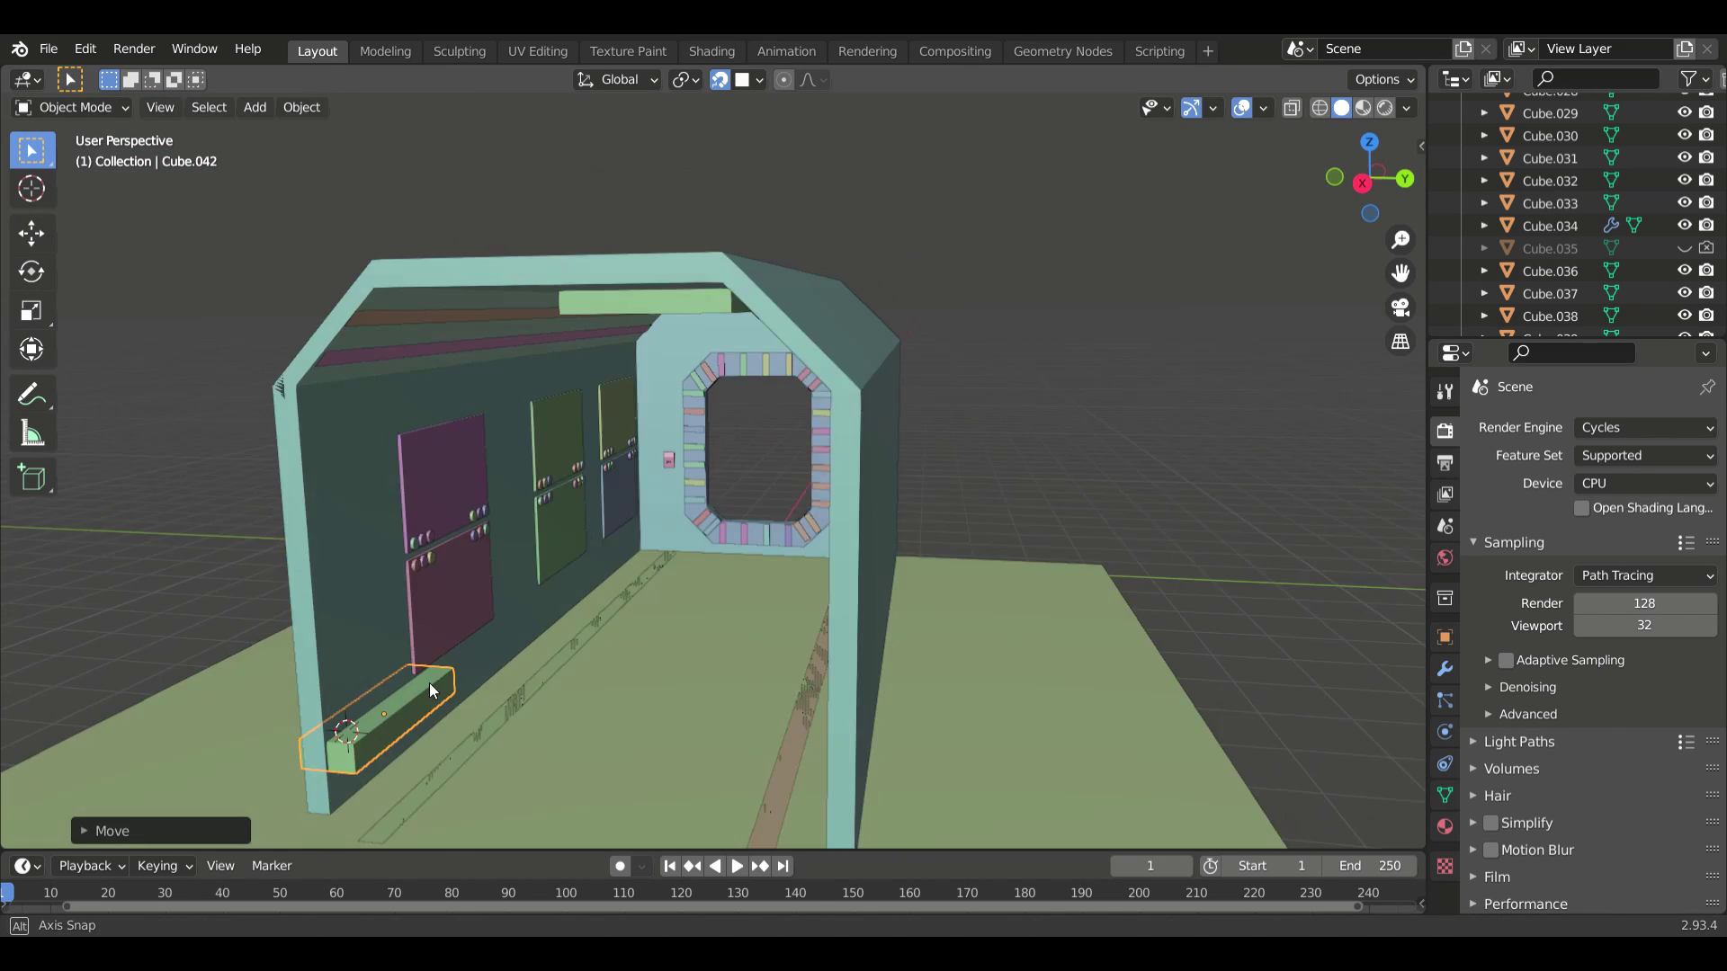
# - Lengthen the ledge along the left wall in Edit Mode
pyautogui.press('Tab')
pyautogui.moveTo(429, 683)
pyautogui.mouseDown(button='middle')
pyautogui.moveTo(541, 629)
pyautogui.moveTo(501, 725)
pyautogui.mouseUp(button='middle')
pyautogui.press('KP_Divide')
pyautogui.press('KP_Divide')
pyautogui.press('Tab')
pyautogui.click(351, 634)
# - Add a small flattened block and repeat-duplicate it into a row along the ledge
pyautogui.hotkey('shift', 'a')
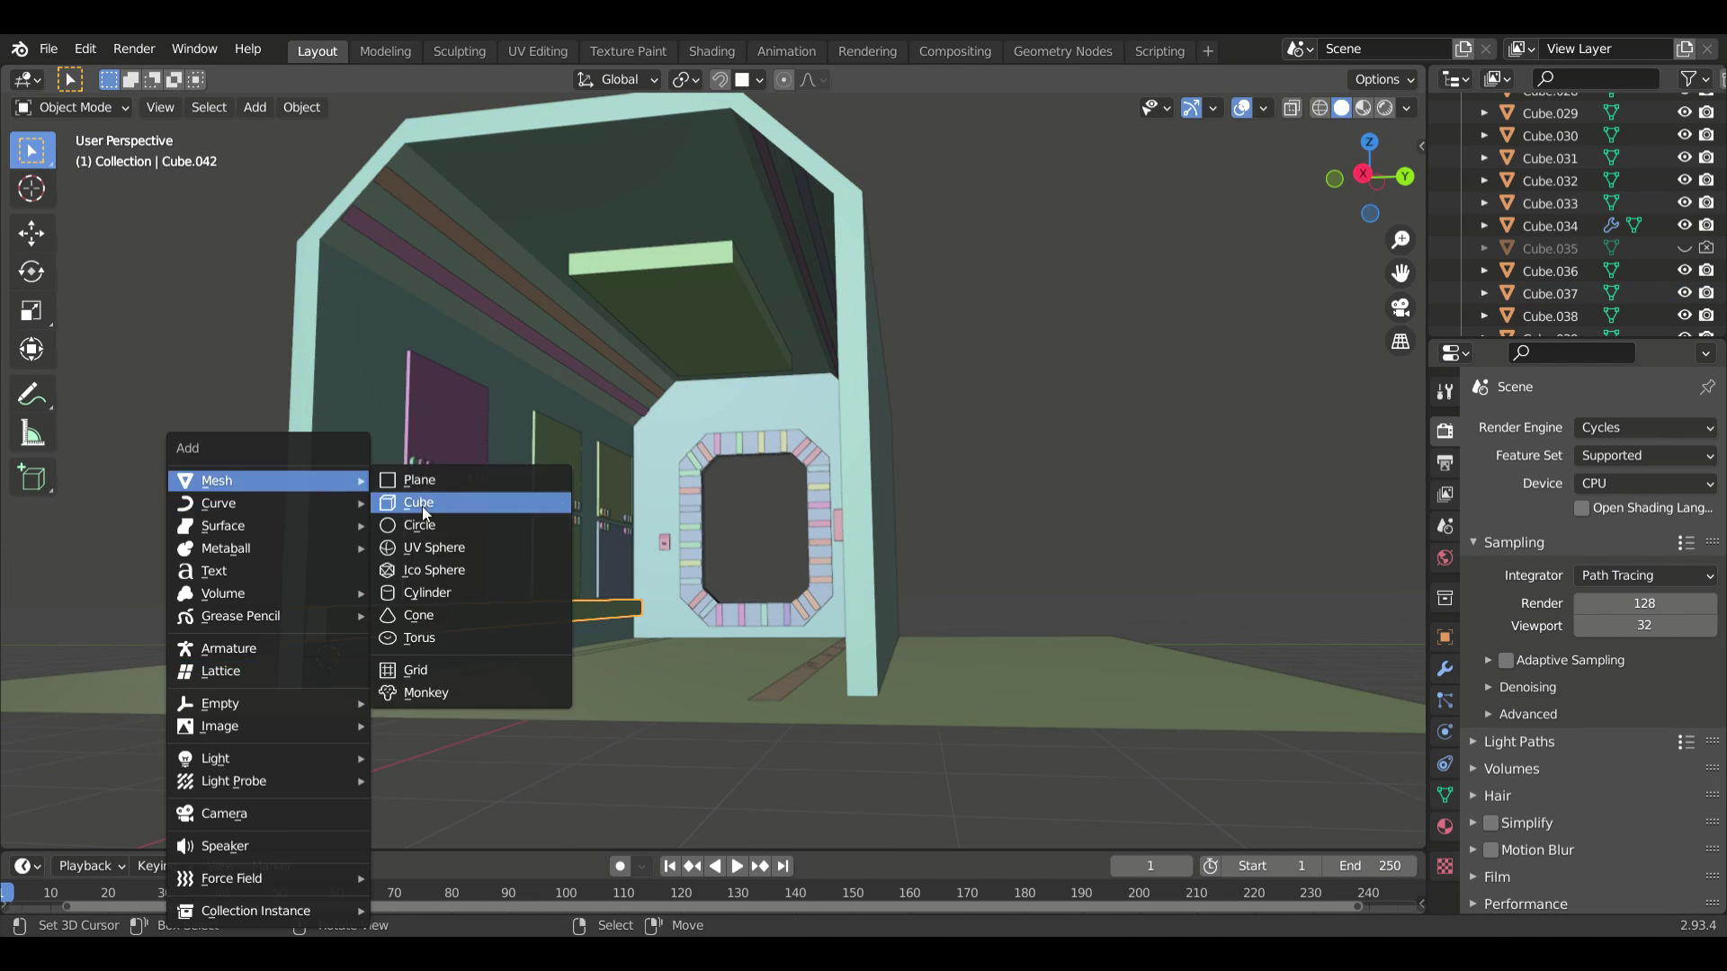
pyautogui.click(424, 497)
pyautogui.moveTo(423, 497)
pyautogui.mouseDown(button='middle')
pyautogui.moveTo(309, 703)
pyautogui.moveTo(304, 869)
pyautogui.moveTo(266, 750)
pyautogui.moveTo(454, 678)
pyautogui.moveTo(599, 685)
pyautogui.moveTo(656, 647)
pyautogui.moveTo(1063, 790)
pyautogui.mouseUp(button='middle')
pyautogui.press('s')
pyautogui.press('s')
pyautogui.click(191, 739)
pyautogui.hotkey('shift', 'd')
pyautogui.hotkey('shift', 'r')
pyautogui.hotkey('shift', 'r')
pyautogui.hotkey('shift', 'r')
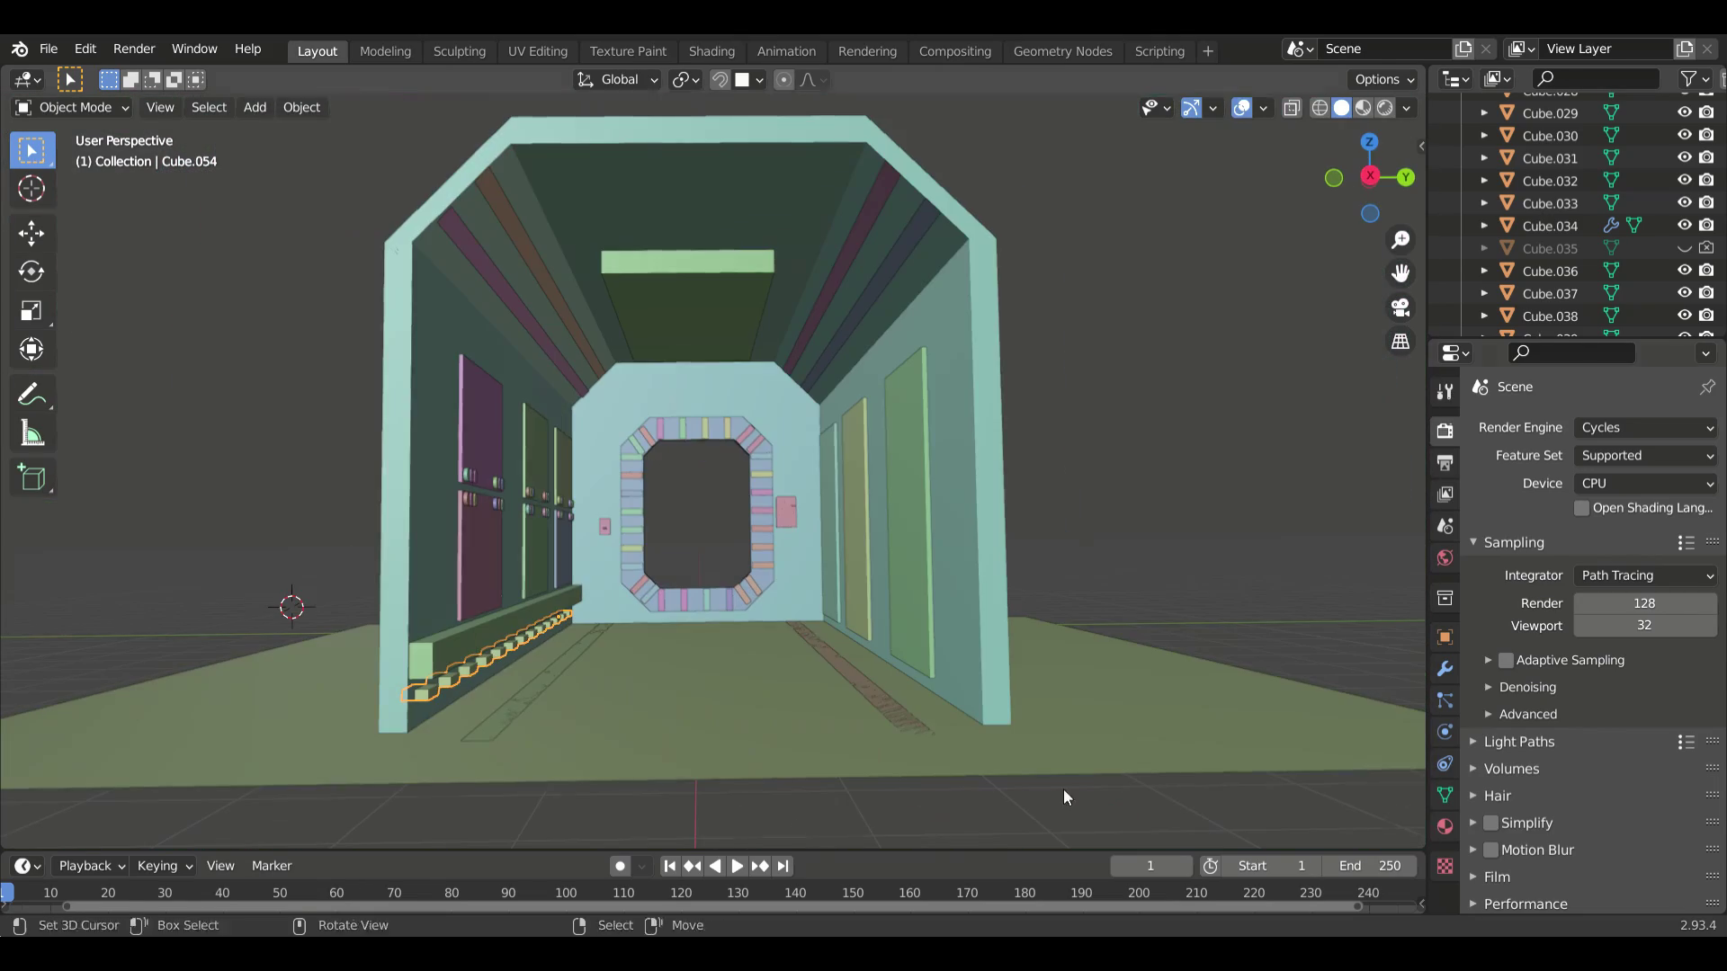
pyautogui.click(1444, 825)
pyautogui.click(1385, 107)
# - Set the blocks' emission glow colour, preview it rendered, and select wall panels
pyautogui.click(1640, 706)
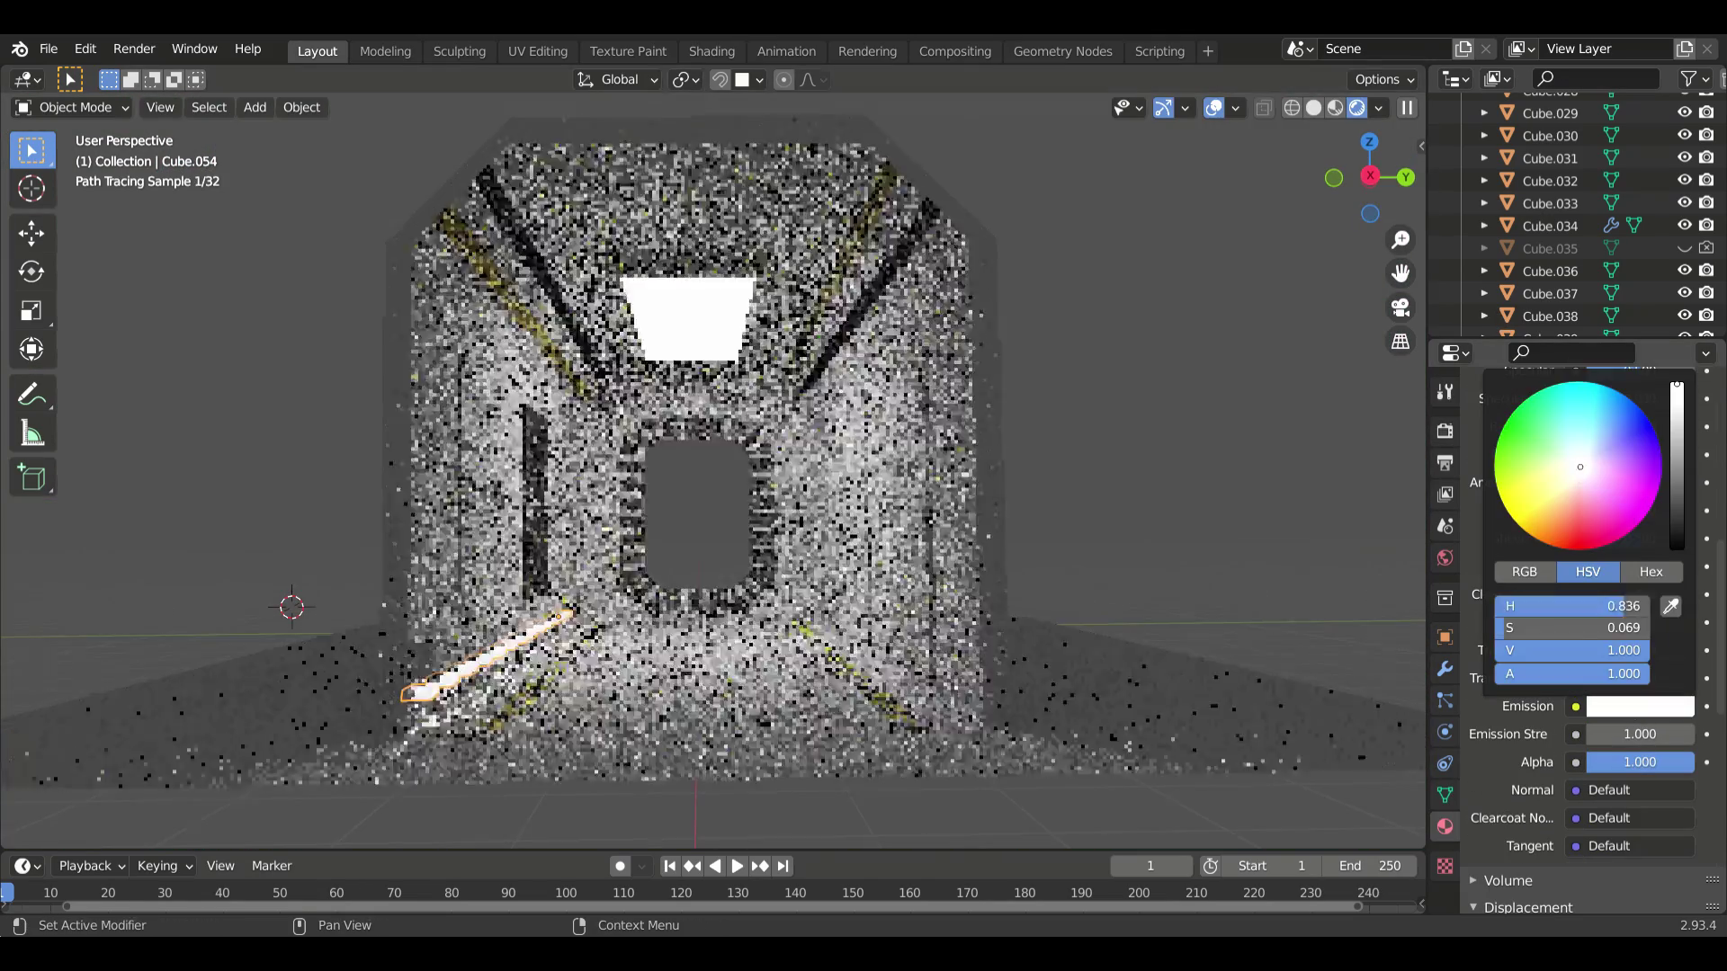
pyautogui.click(1619, 409)
pyautogui.click(729, 655)
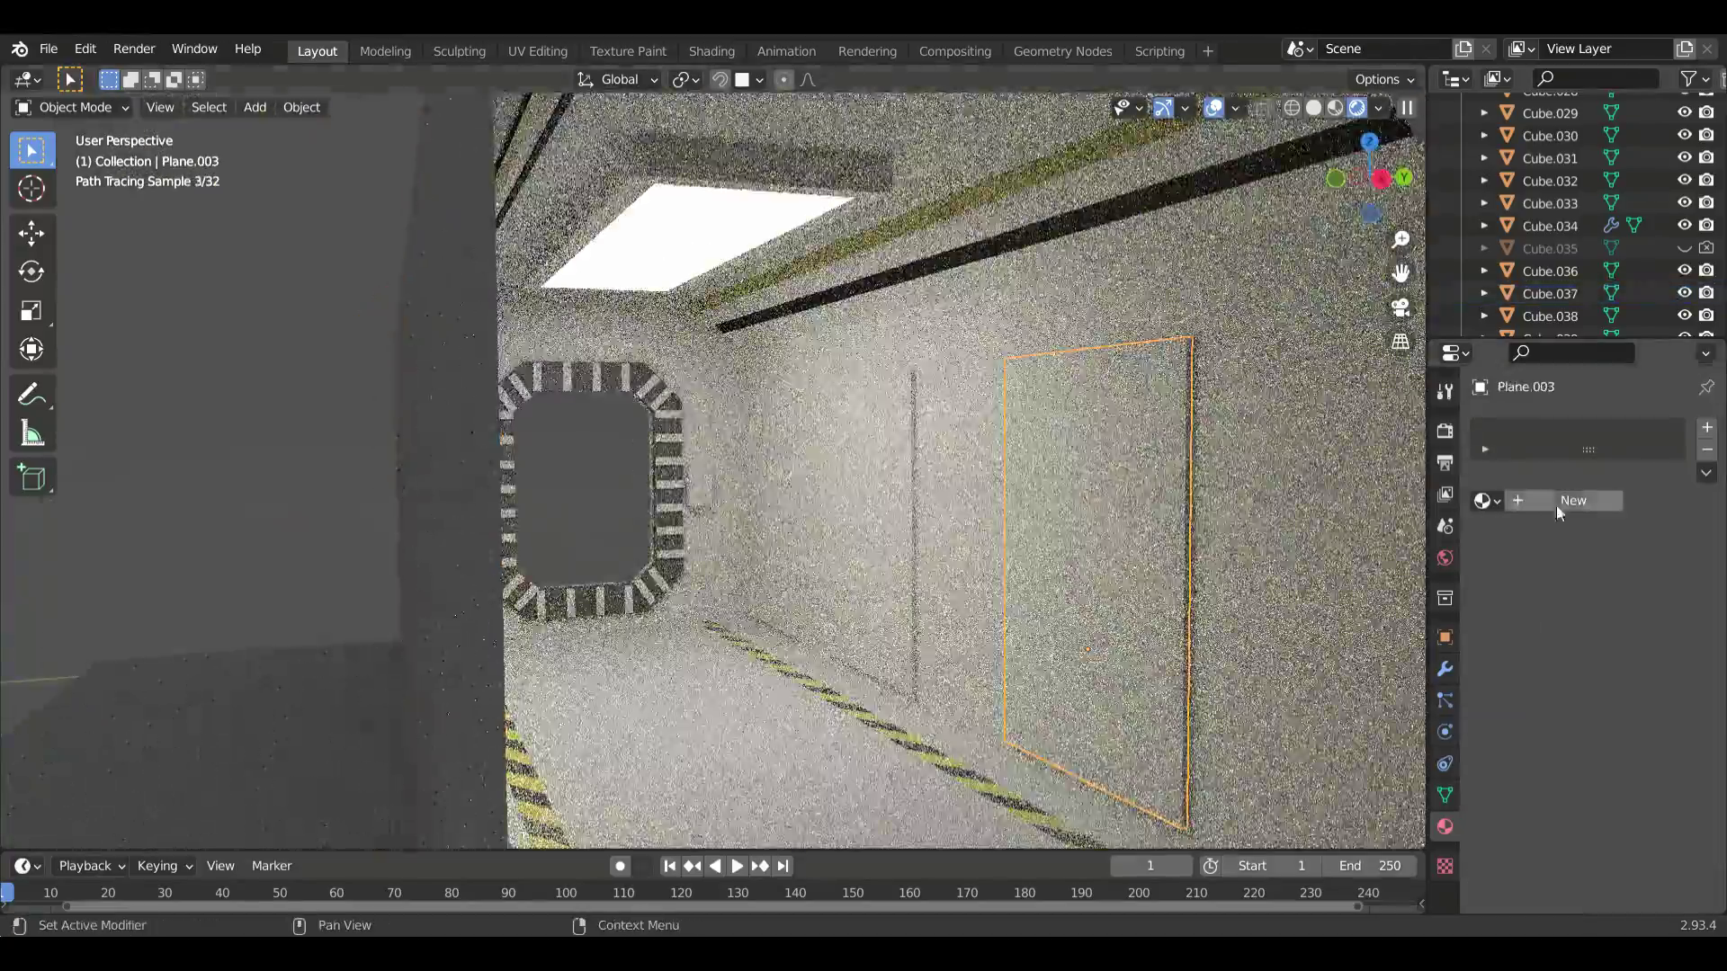
pyautogui.click(1565, 500)
pyautogui.hotkey('ctrl', 'z')
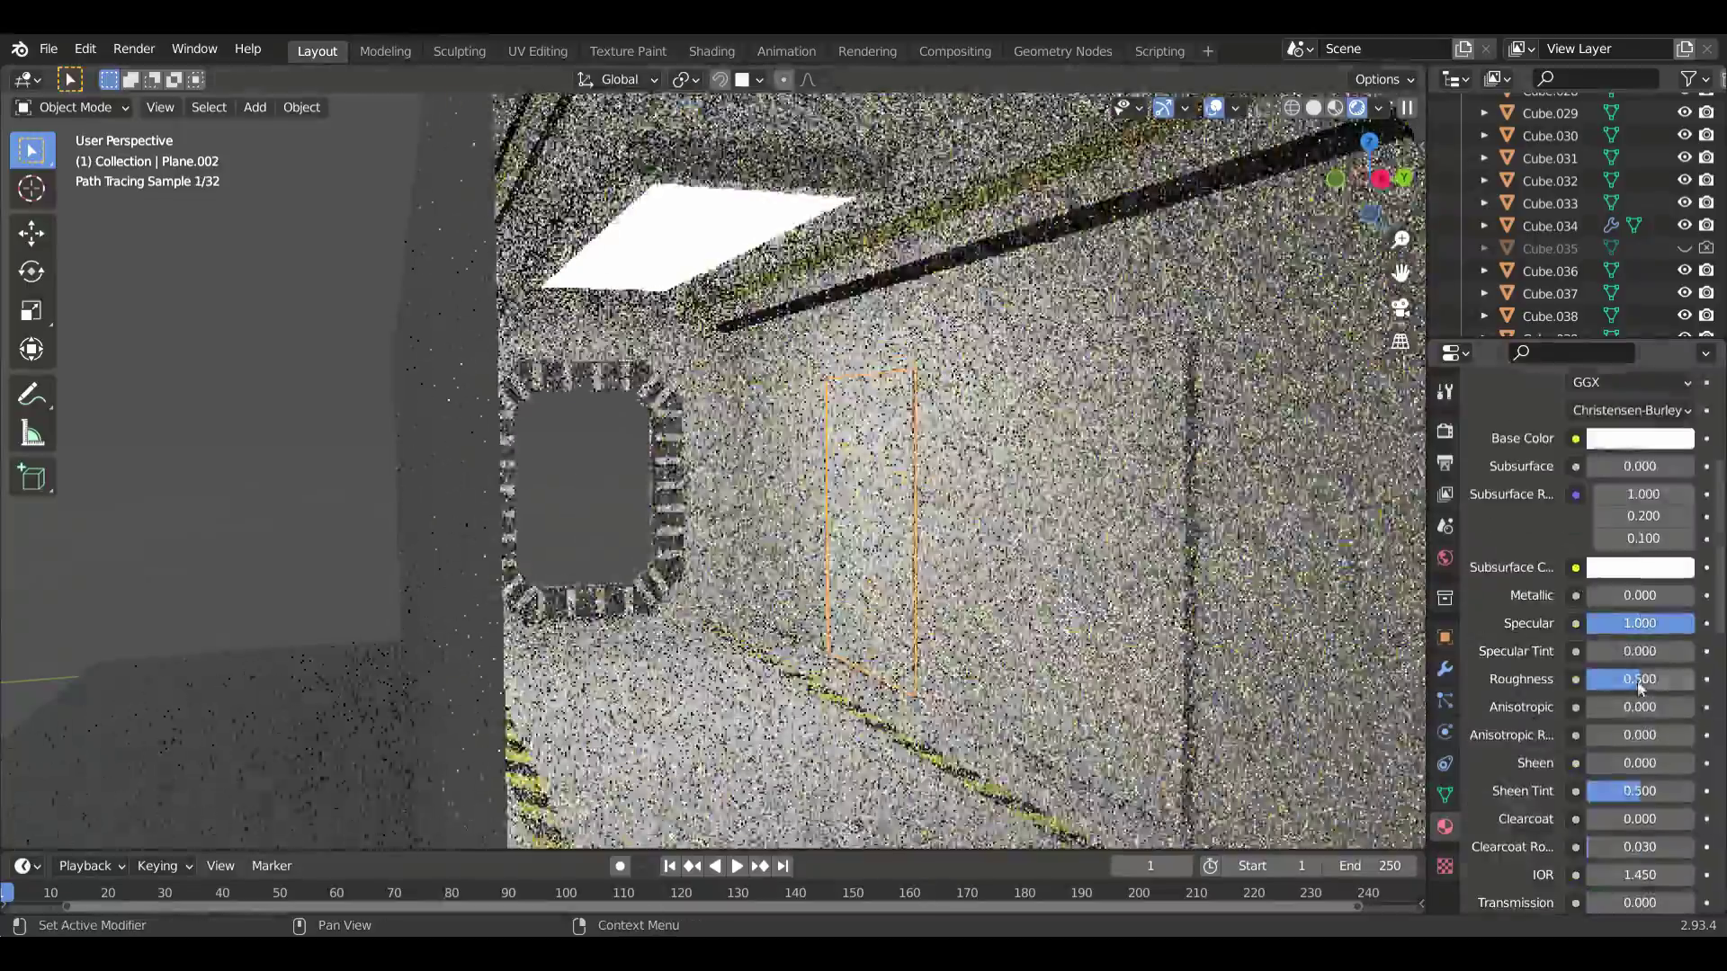
# - Give the corridor wall panel a new white Principled BSDF material and inspect it
pyautogui.scroll(1, 1181, 667)
pyautogui.click(1180, 668)
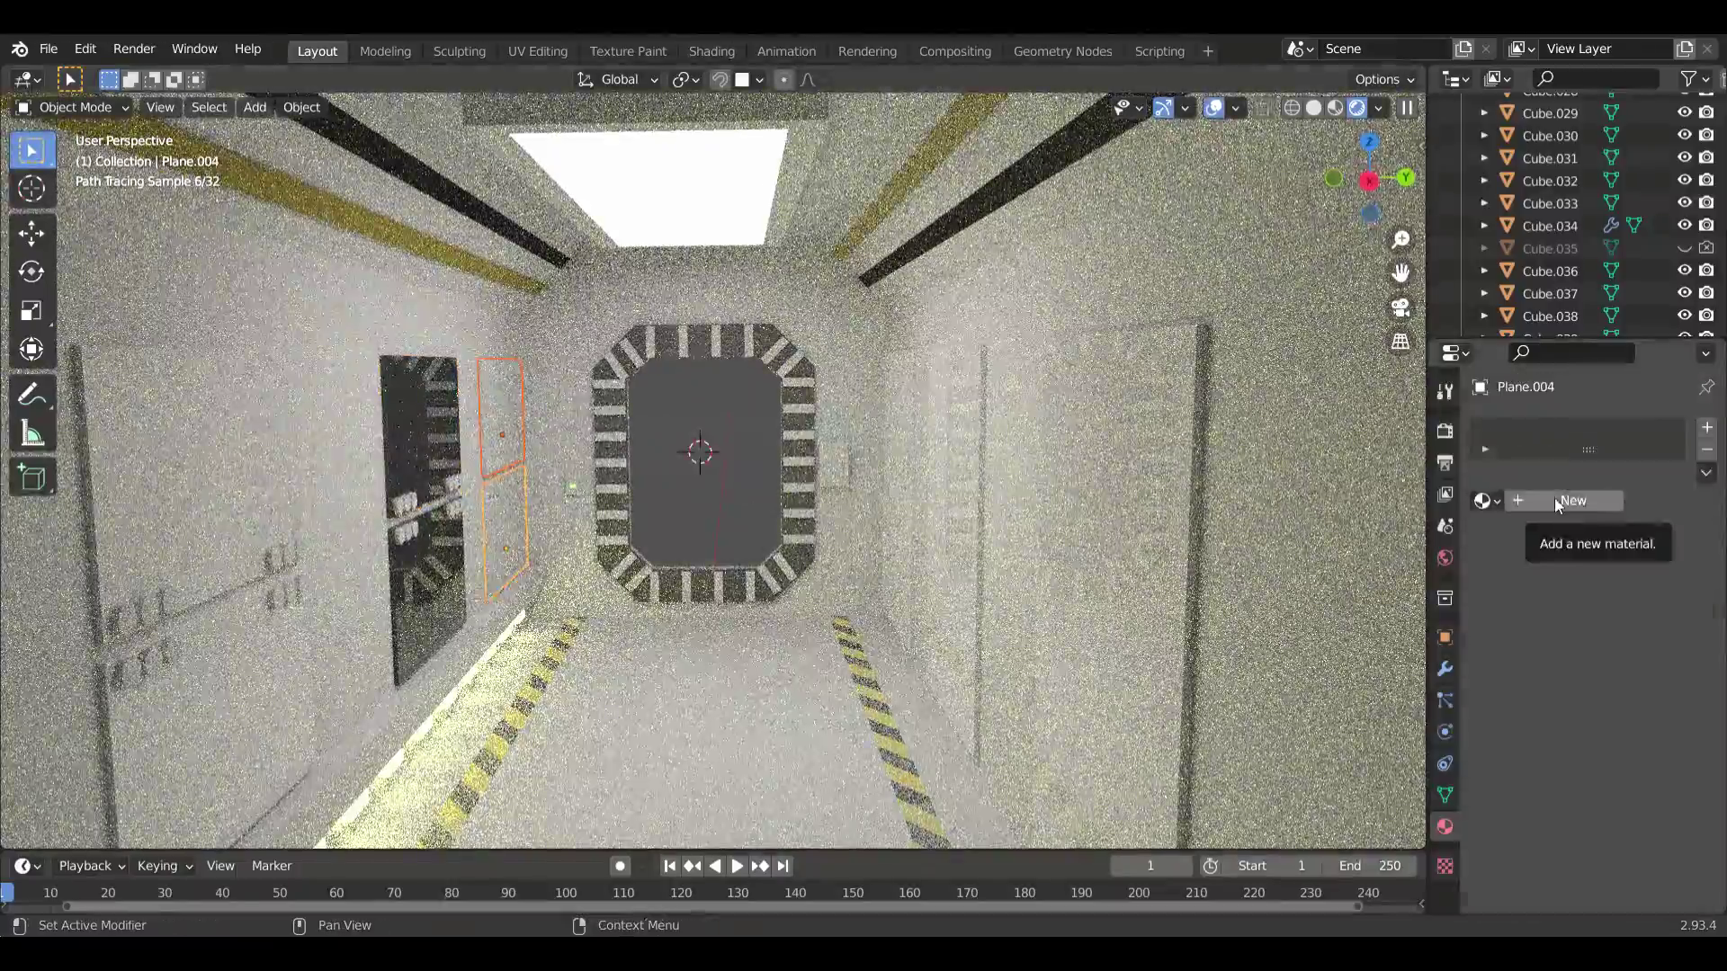
pyautogui.click(1554, 498)
pyautogui.click(1634, 691)
pyautogui.moveTo(1080, 540); pyautogui.dragTo(478, 455, button='middle')
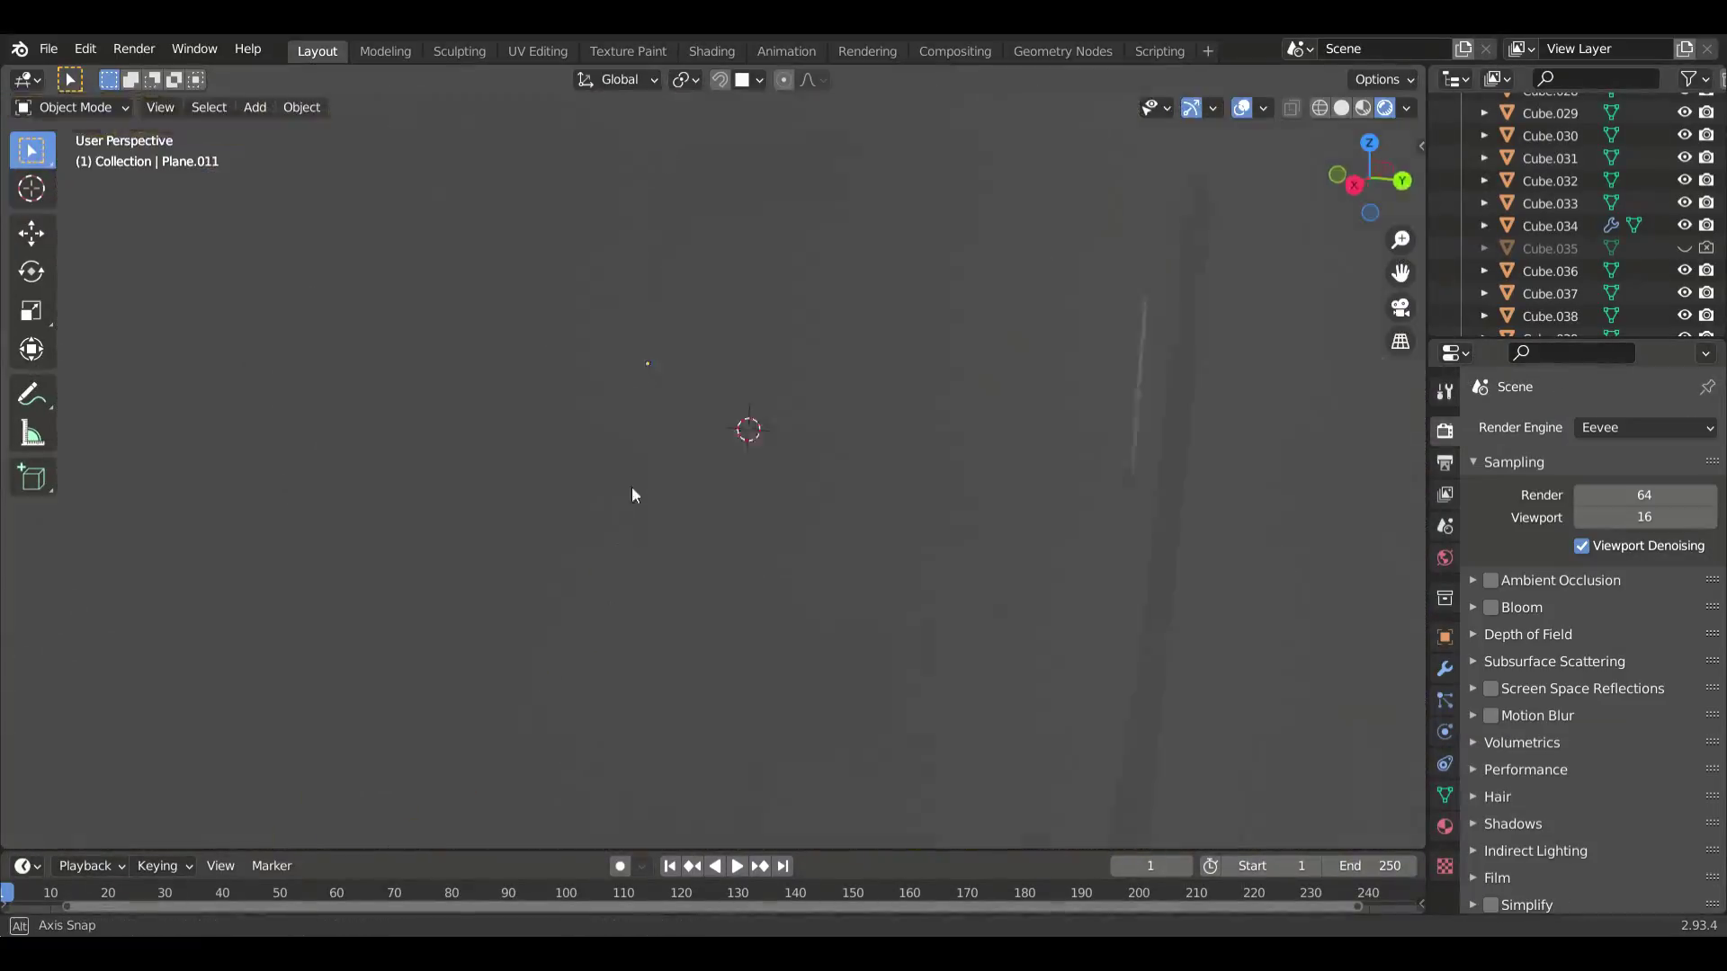
pyautogui.moveTo(634, 495)
pyautogui.mouseDown(button='middle')
pyautogui.moveTo(843, 444)
pyautogui.moveTo(1016, 537)
pyautogui.mouseUp(button='middle')
pyautogui.hotkey('shift', 'a')
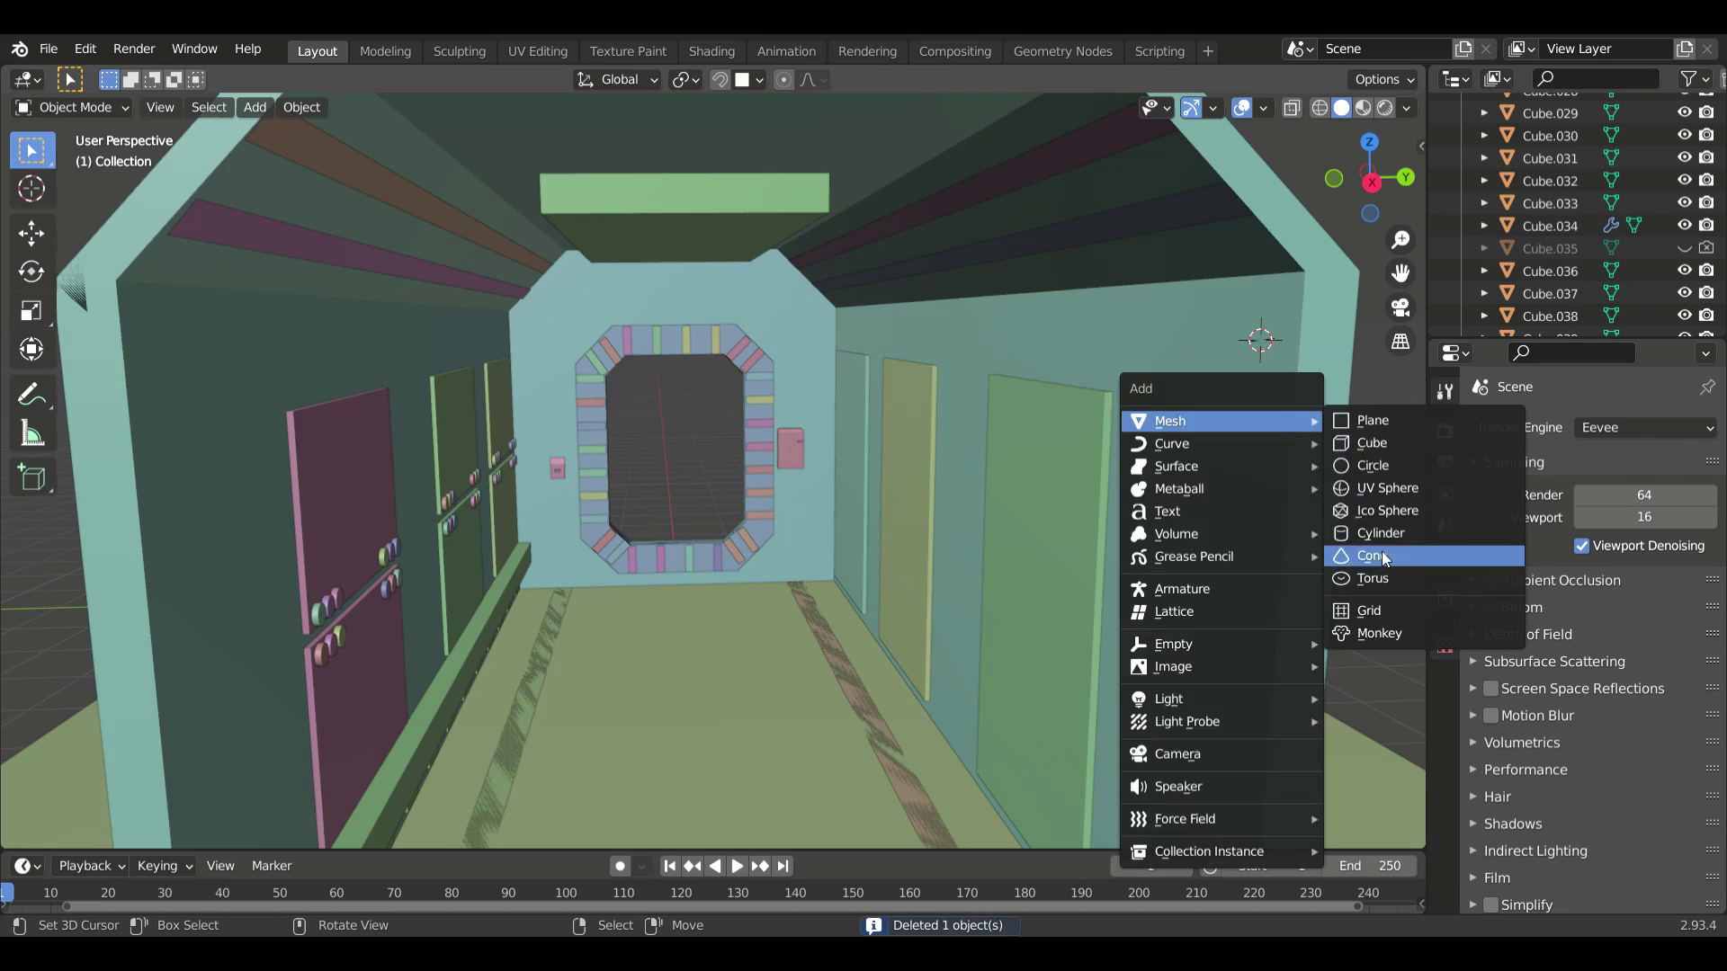
# - Add a cylinder, shrink it into a pipe, and place it against the upper right wall
pyautogui.click(1381, 552)
pyautogui.scroll(5, 669, 587)
pyautogui.scroll(-2, 590, 626)
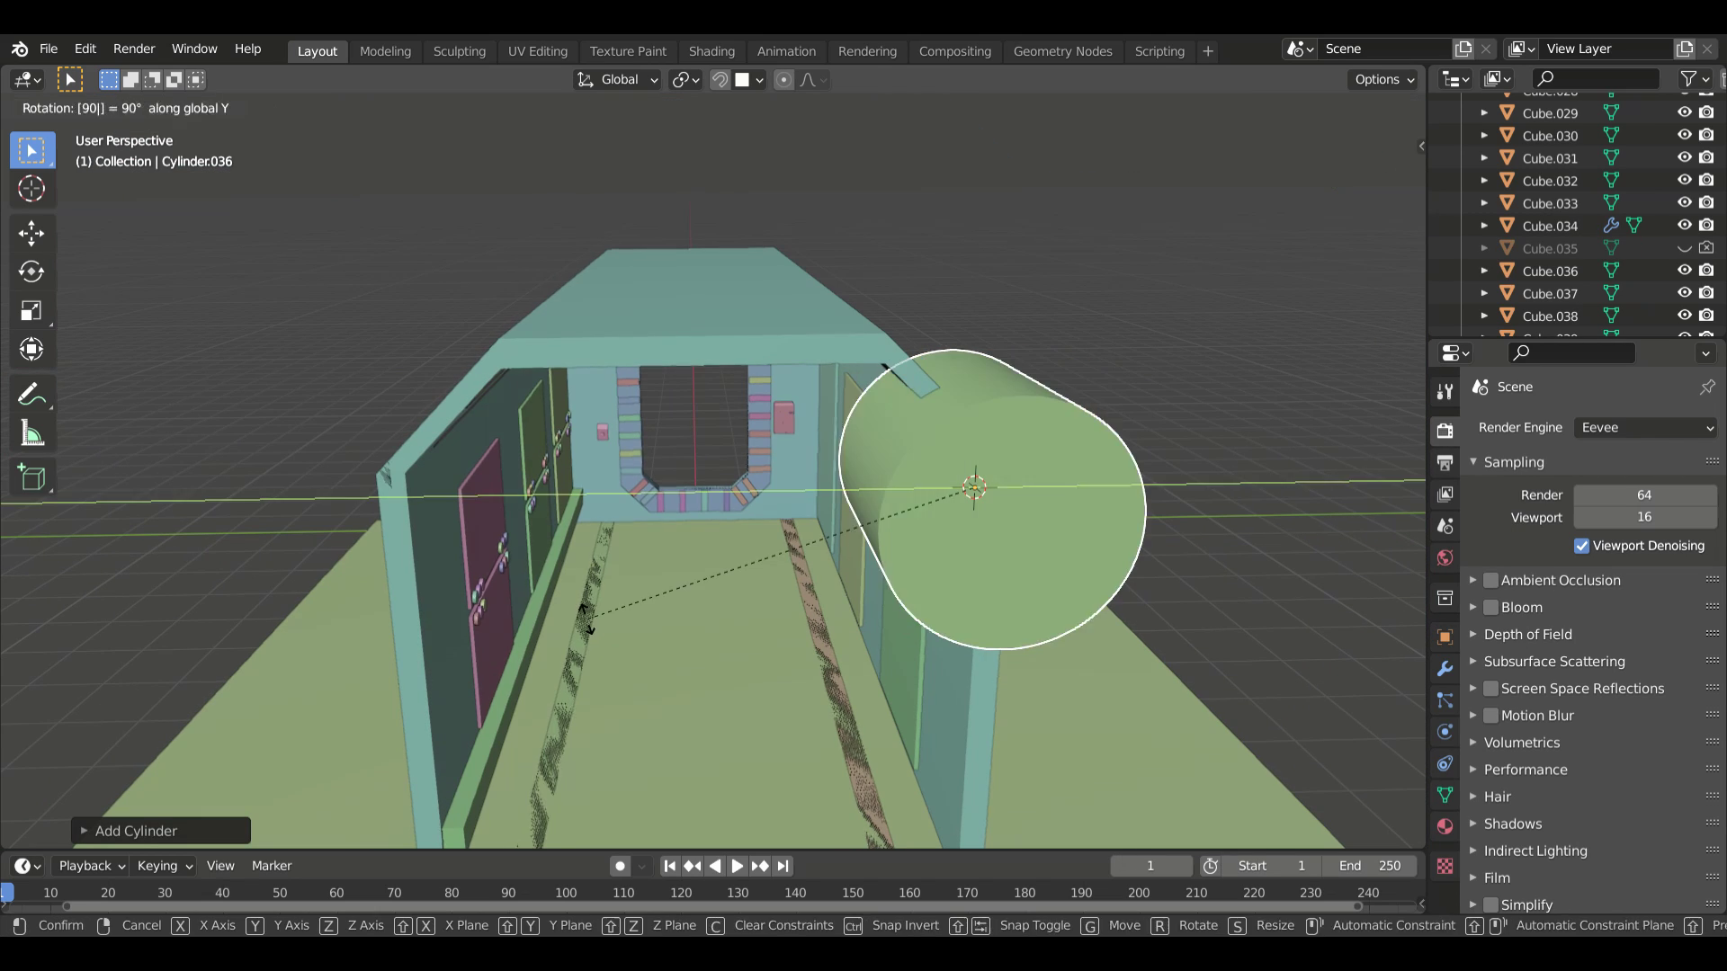
pyautogui.click(684, 586)
pyautogui.scroll(4, 1025, 514)
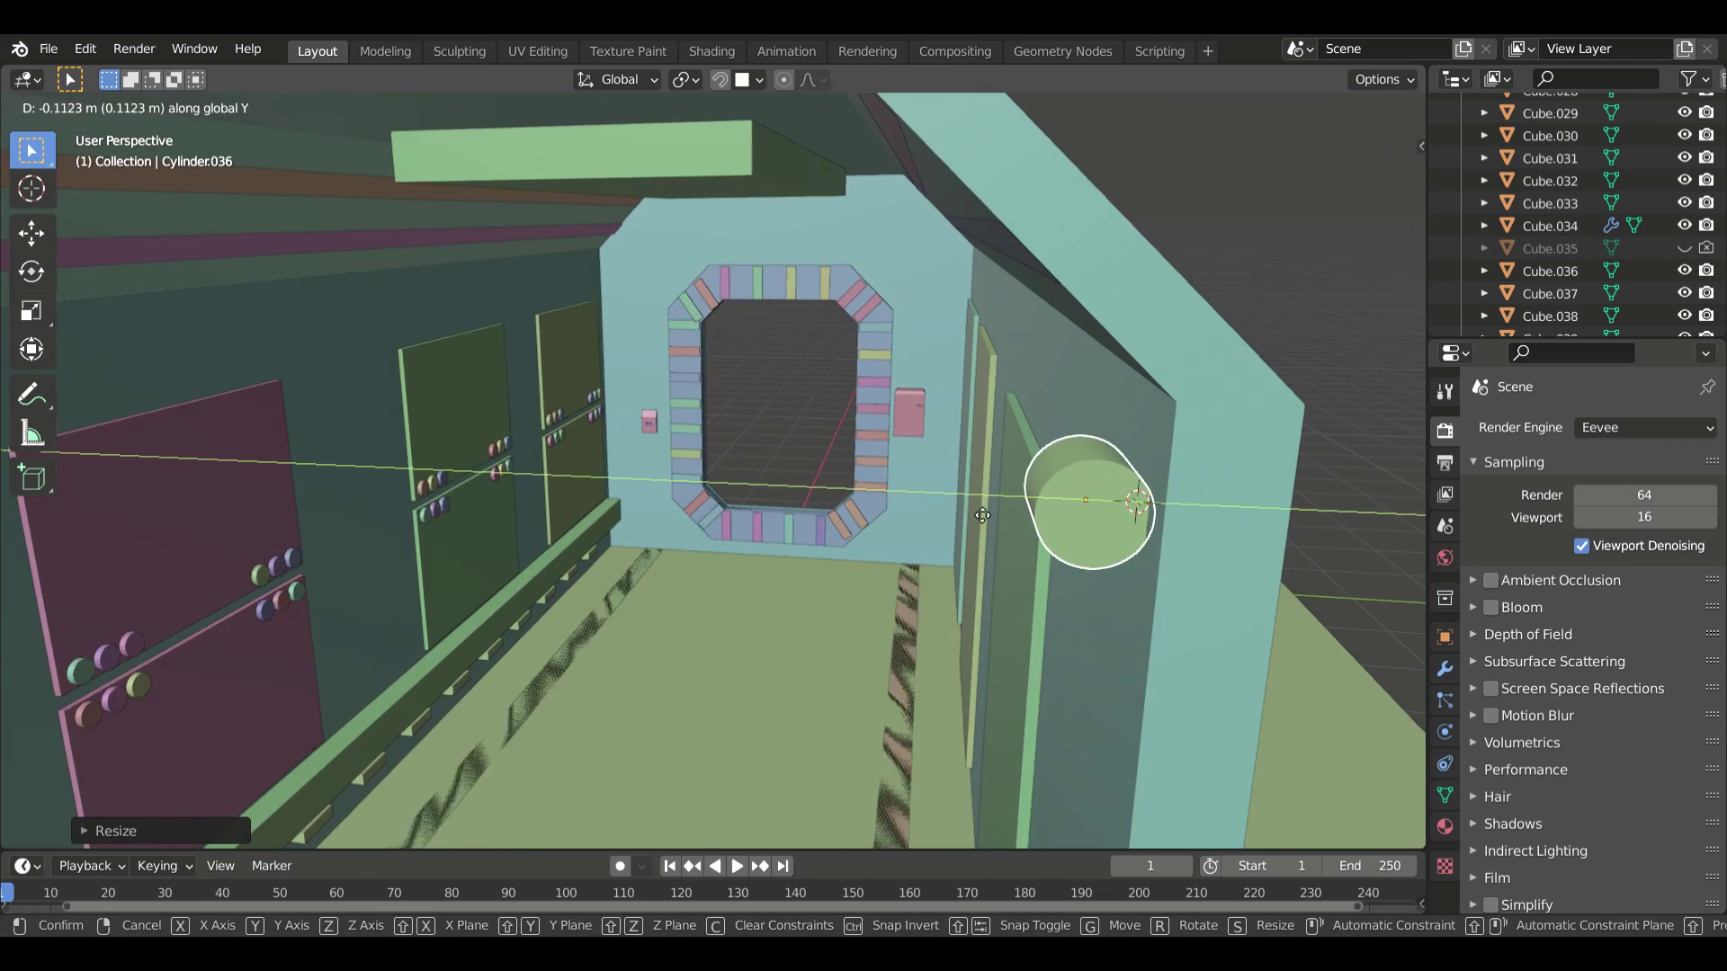
pyautogui.scroll(-4, 1025, 514)
pyautogui.scroll(5, 1016, 435)
pyautogui.scroll(-1, 1016, 435)
pyautogui.press('g')
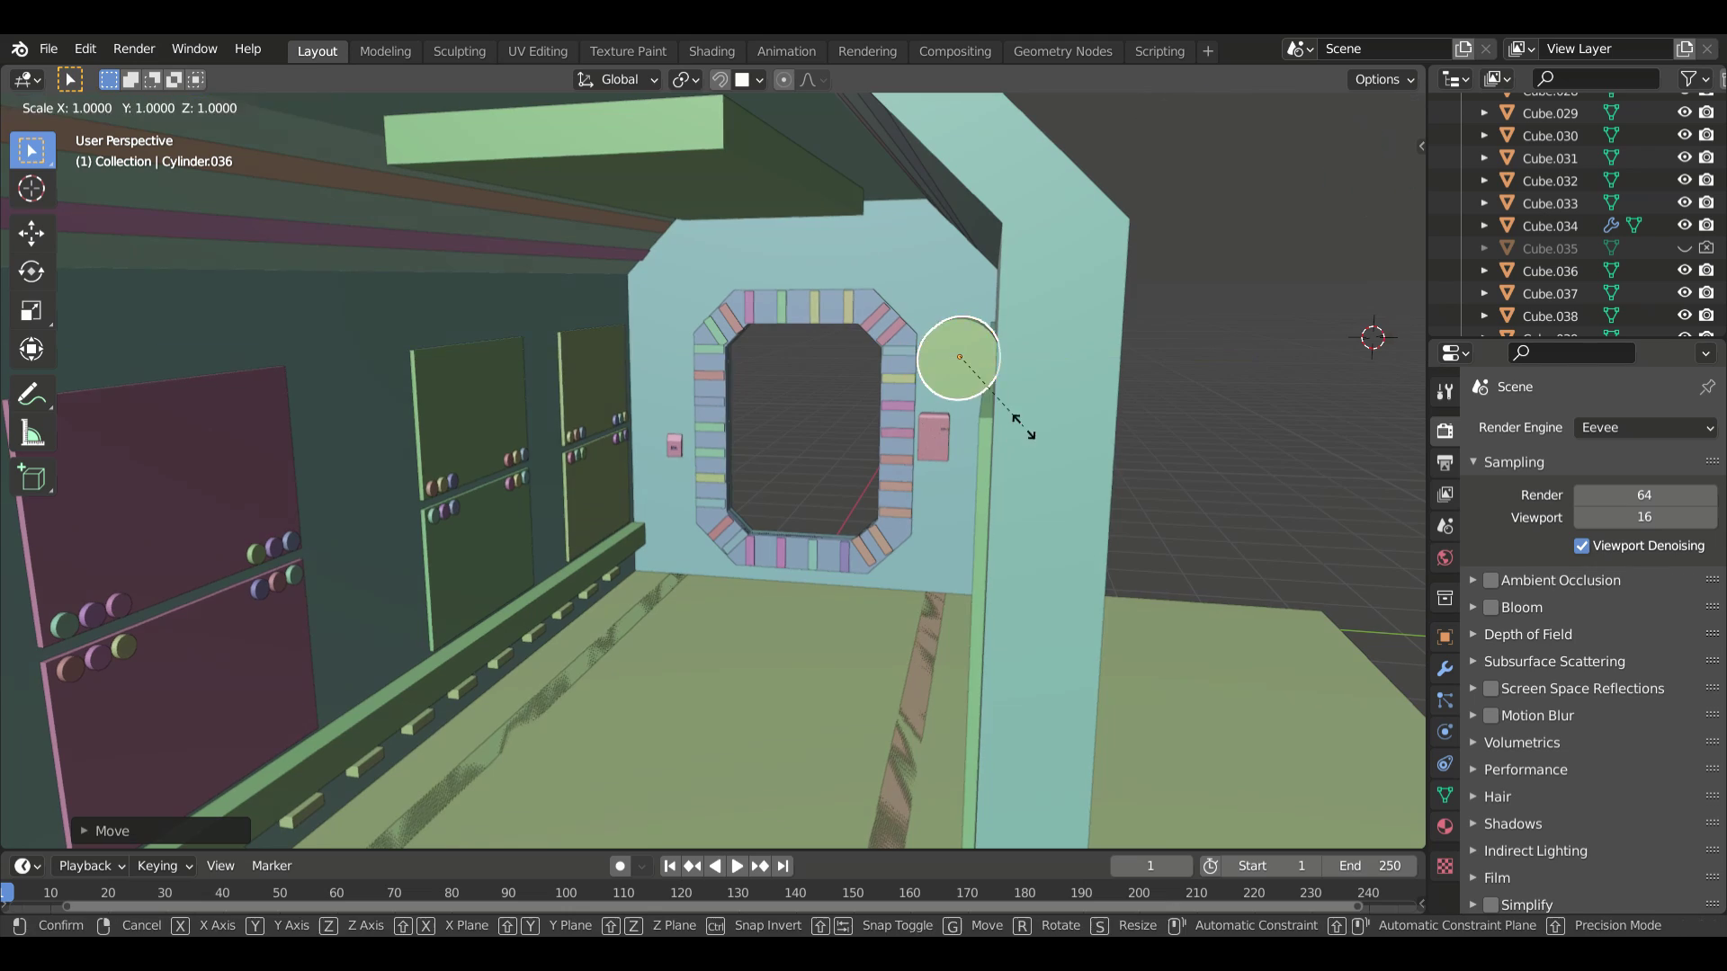
pyautogui.click(1001, 407)
pyautogui.scroll(-1, 1001, 407)
pyautogui.scroll(-1, 1115, 477)
pyautogui.moveTo(1115, 477); pyautogui.dragTo(1217, 441, button='middle')
# - Duplicate the pipe and shift the copy along X beside the first pipe
pyautogui.press('Tab')
pyautogui.press('KP_Divide')
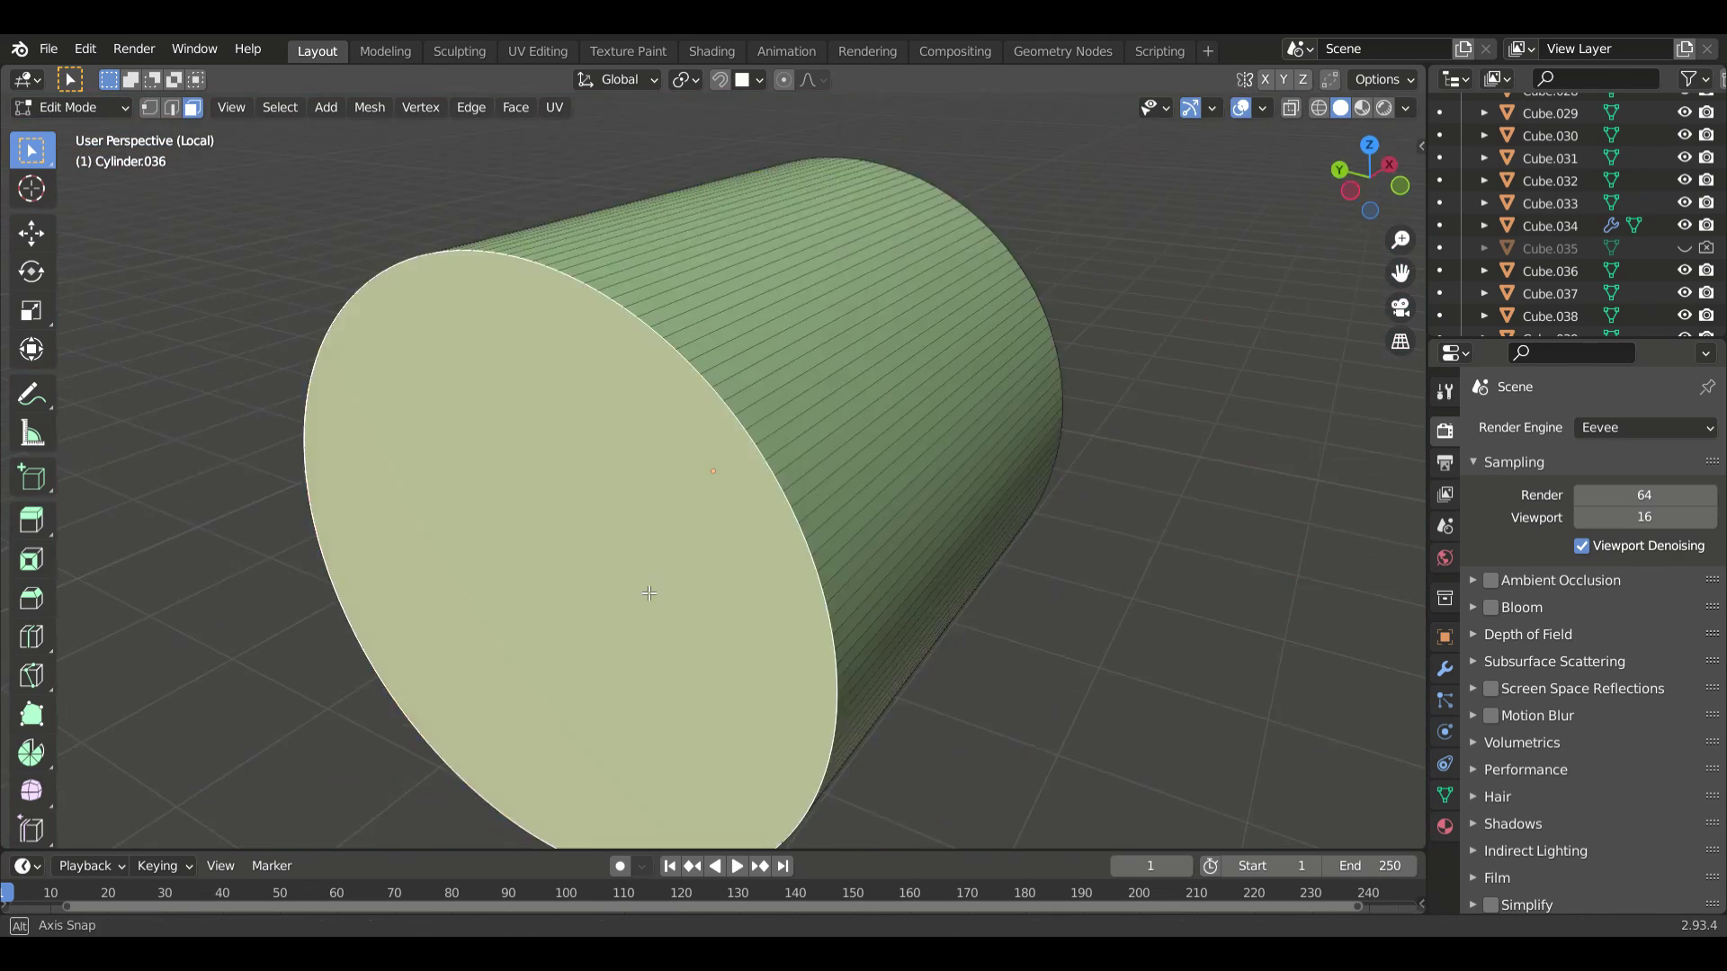
pyautogui.press('KP_Divide')
pyautogui.click(143, 298)
pyautogui.scroll(5, 1140, 376)
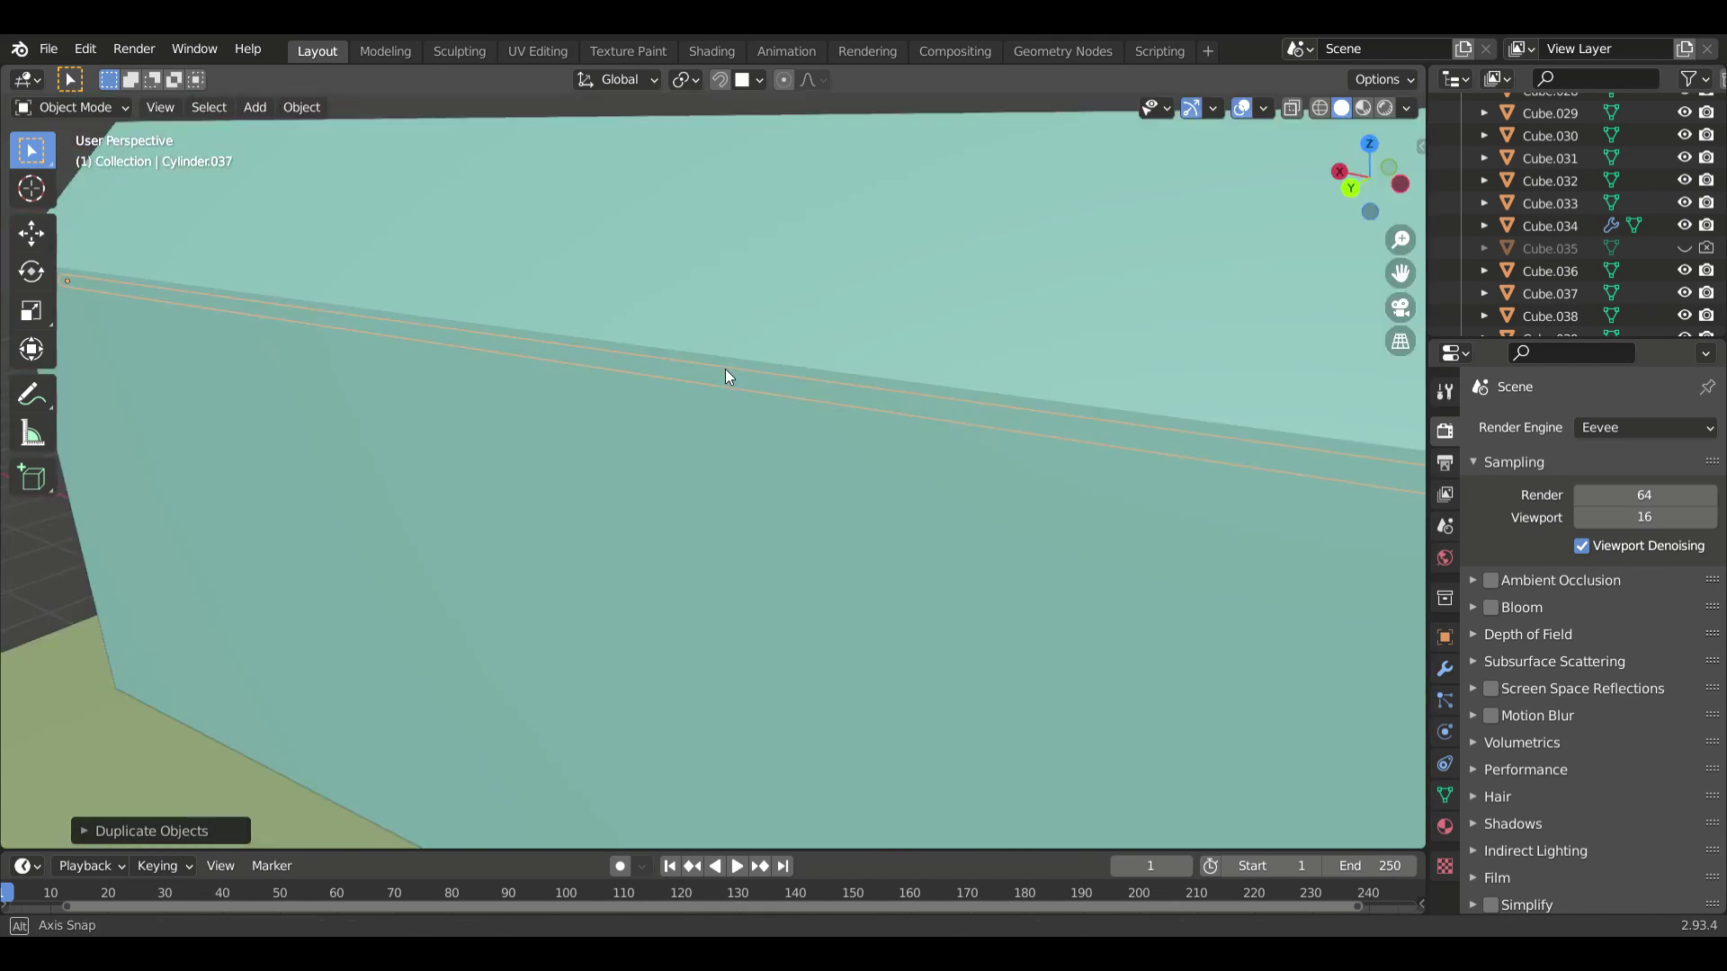
pyautogui.scroll(-8, 725, 369)
pyautogui.moveTo(725, 369); pyautogui.dragTo(1124, 476, button='middle')
pyautogui.scroll(2, 1034, 554)
pyautogui.click(663, 409)
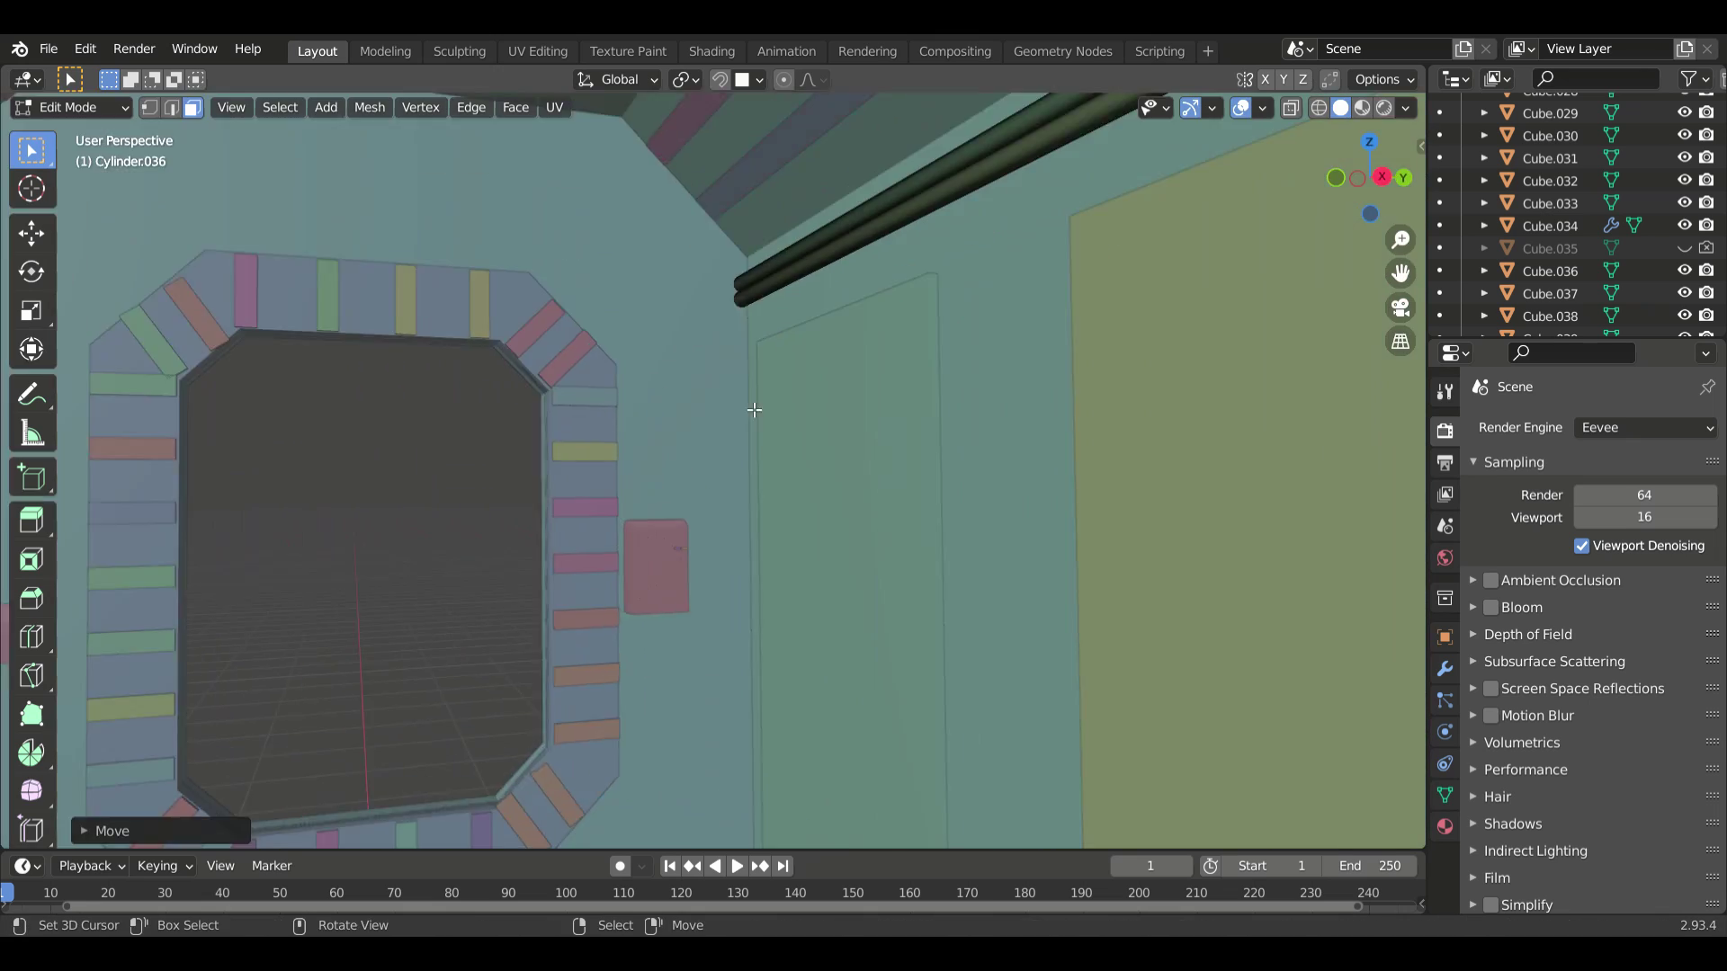
pyautogui.moveTo(663, 409)
pyautogui.mouseDown(button='middle')
pyautogui.moveTo(733, 823)
pyautogui.moveTo(1098, 736)
pyautogui.mouseUp(button='middle')
# - Extrude and scale the pink junction box's bottom face into a tapered spout
pyautogui.click(1093, 643)
pyautogui.press('KP_Divide')
pyautogui.press('Tab')
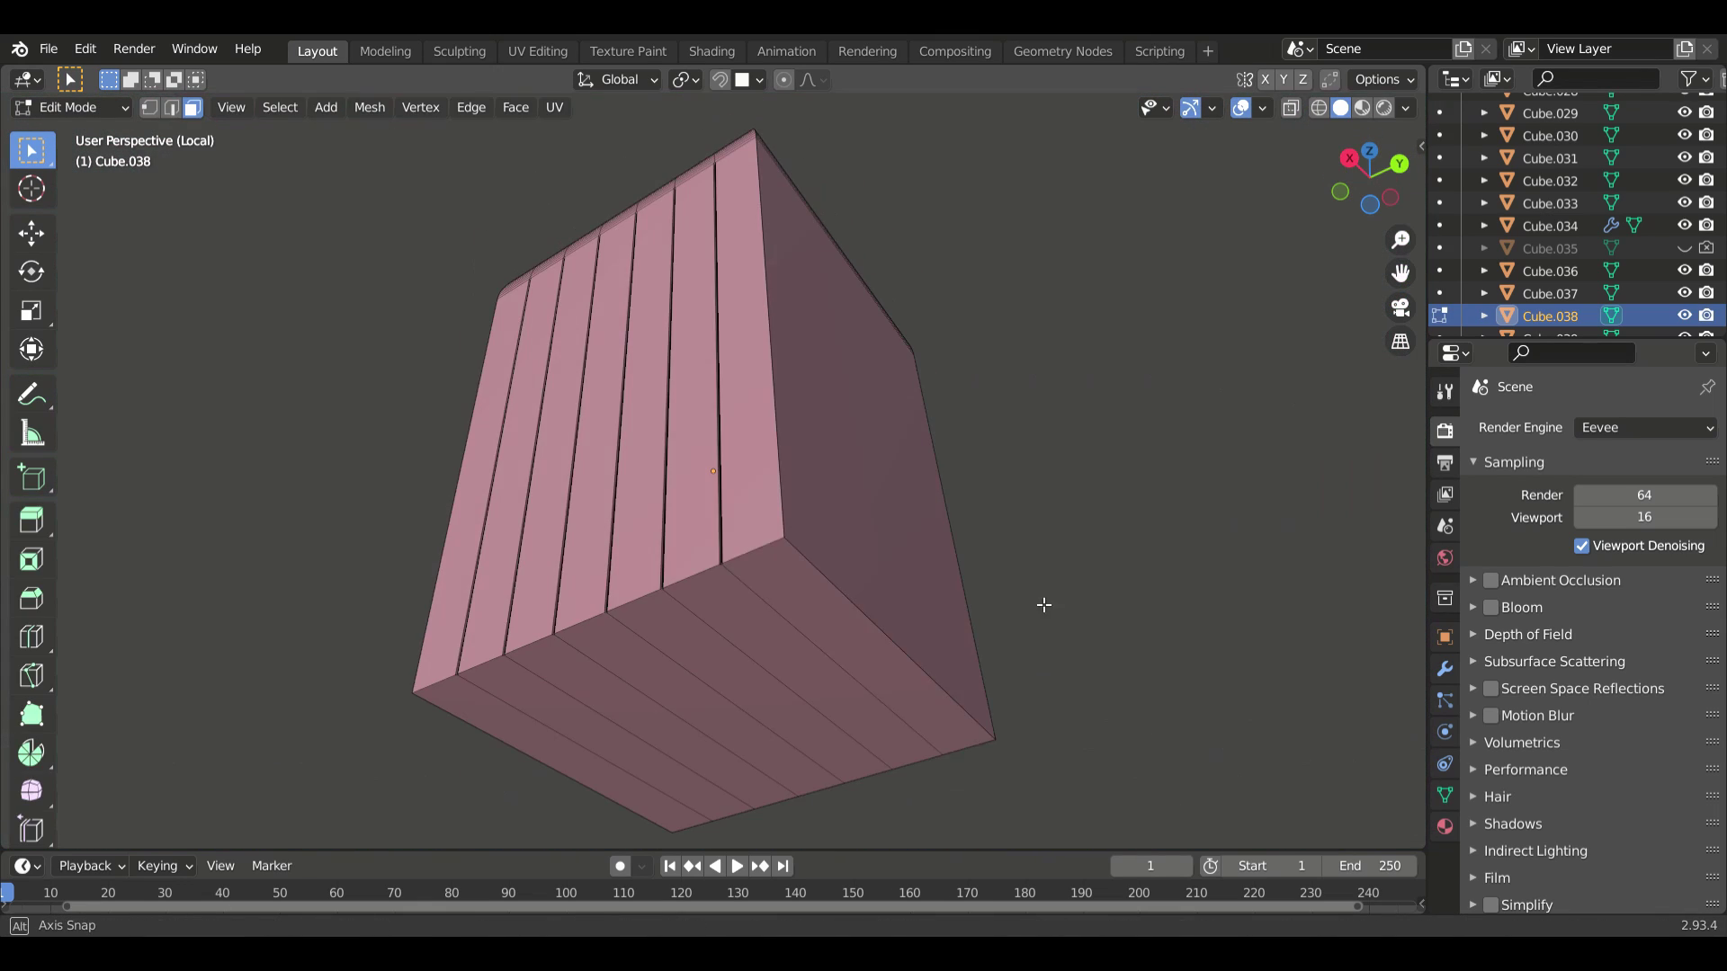
pyautogui.press('e')
pyautogui.moveTo(746, 739)
pyautogui.mouseDown(button='middle')
pyautogui.moveTo(688, 810)
pyautogui.moveTo(965, 731)
pyautogui.mouseUp(button='middle')
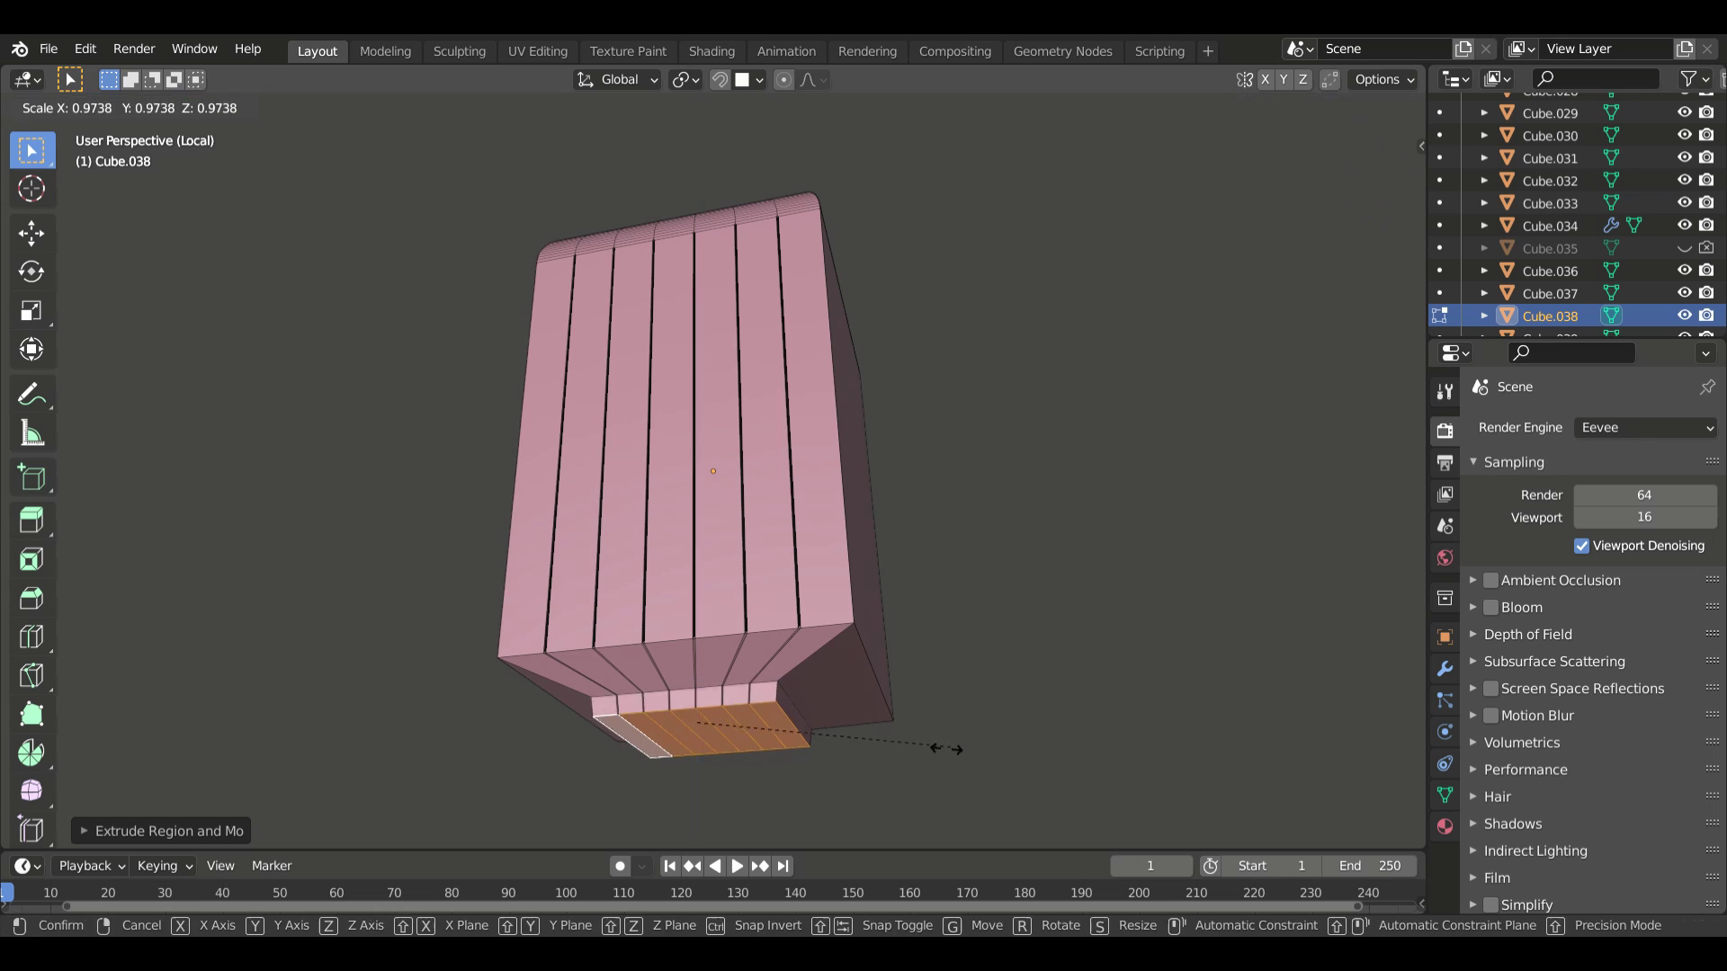
pyautogui.press('s')
pyautogui.click(855, 792)
pyautogui.moveTo(854, 791)
pyautogui.mouseDown(button='middle')
pyautogui.moveTo(882, 737)
pyautogui.moveTo(879, 809)
pyautogui.moveTo(719, 449)
pyautogui.mouseUp(button='middle')
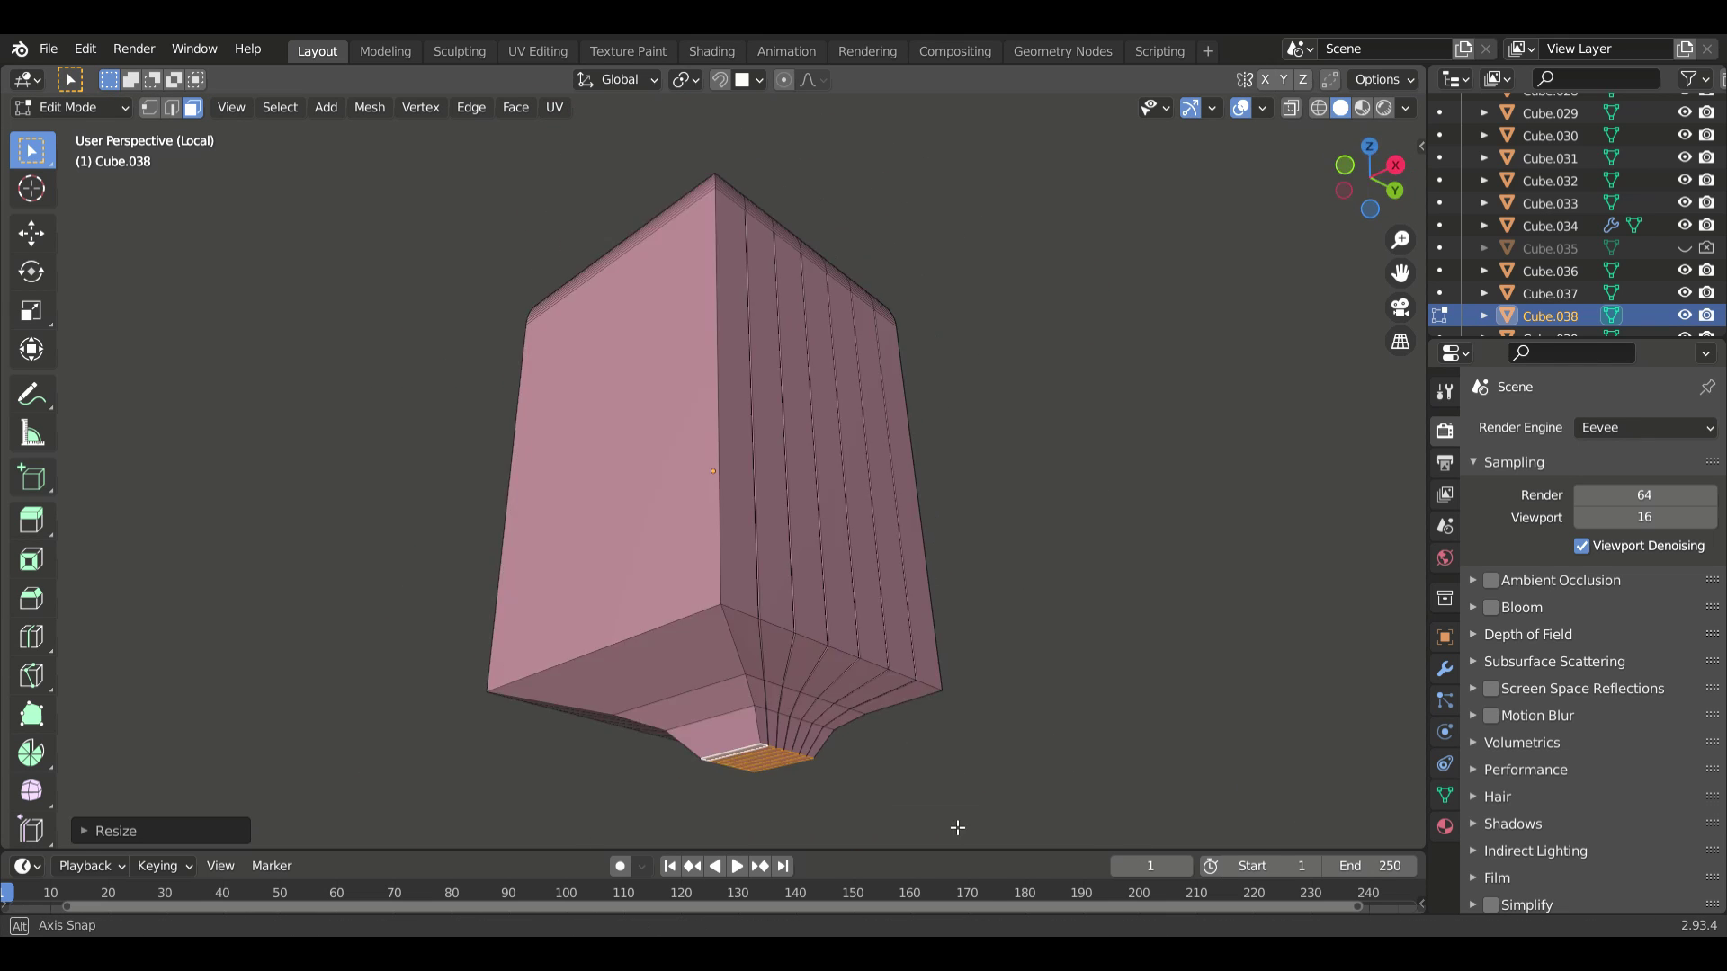
pyautogui.scroll(5, 688, 393)
pyautogui.scroll(-6, 687, 393)
# - Add a thin, rotated cylinder and position it under the junction box as a cable
pyautogui.hotkey('shift', 'a')
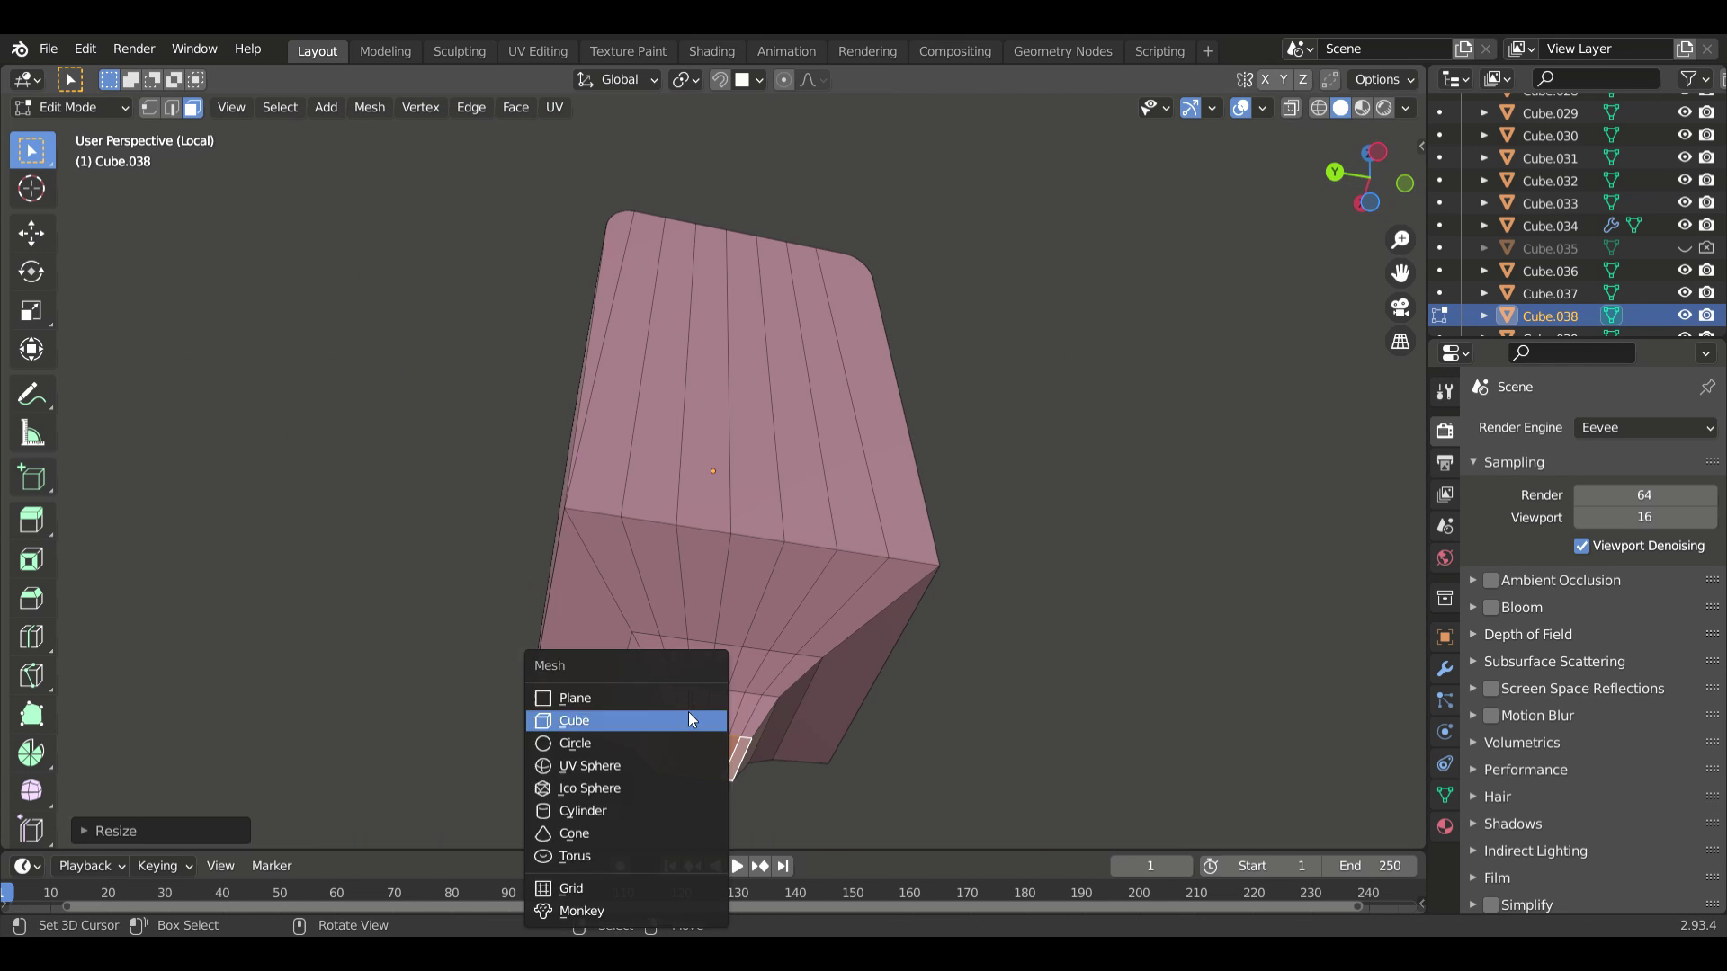
pyautogui.press('Escape')
pyautogui.press('Tab')
pyautogui.hotkey('shift', 'a')
pyautogui.click(772, 596)
pyautogui.scroll(-8, 771, 597)
pyautogui.scroll(5, 711, 540)
pyautogui.press('s')
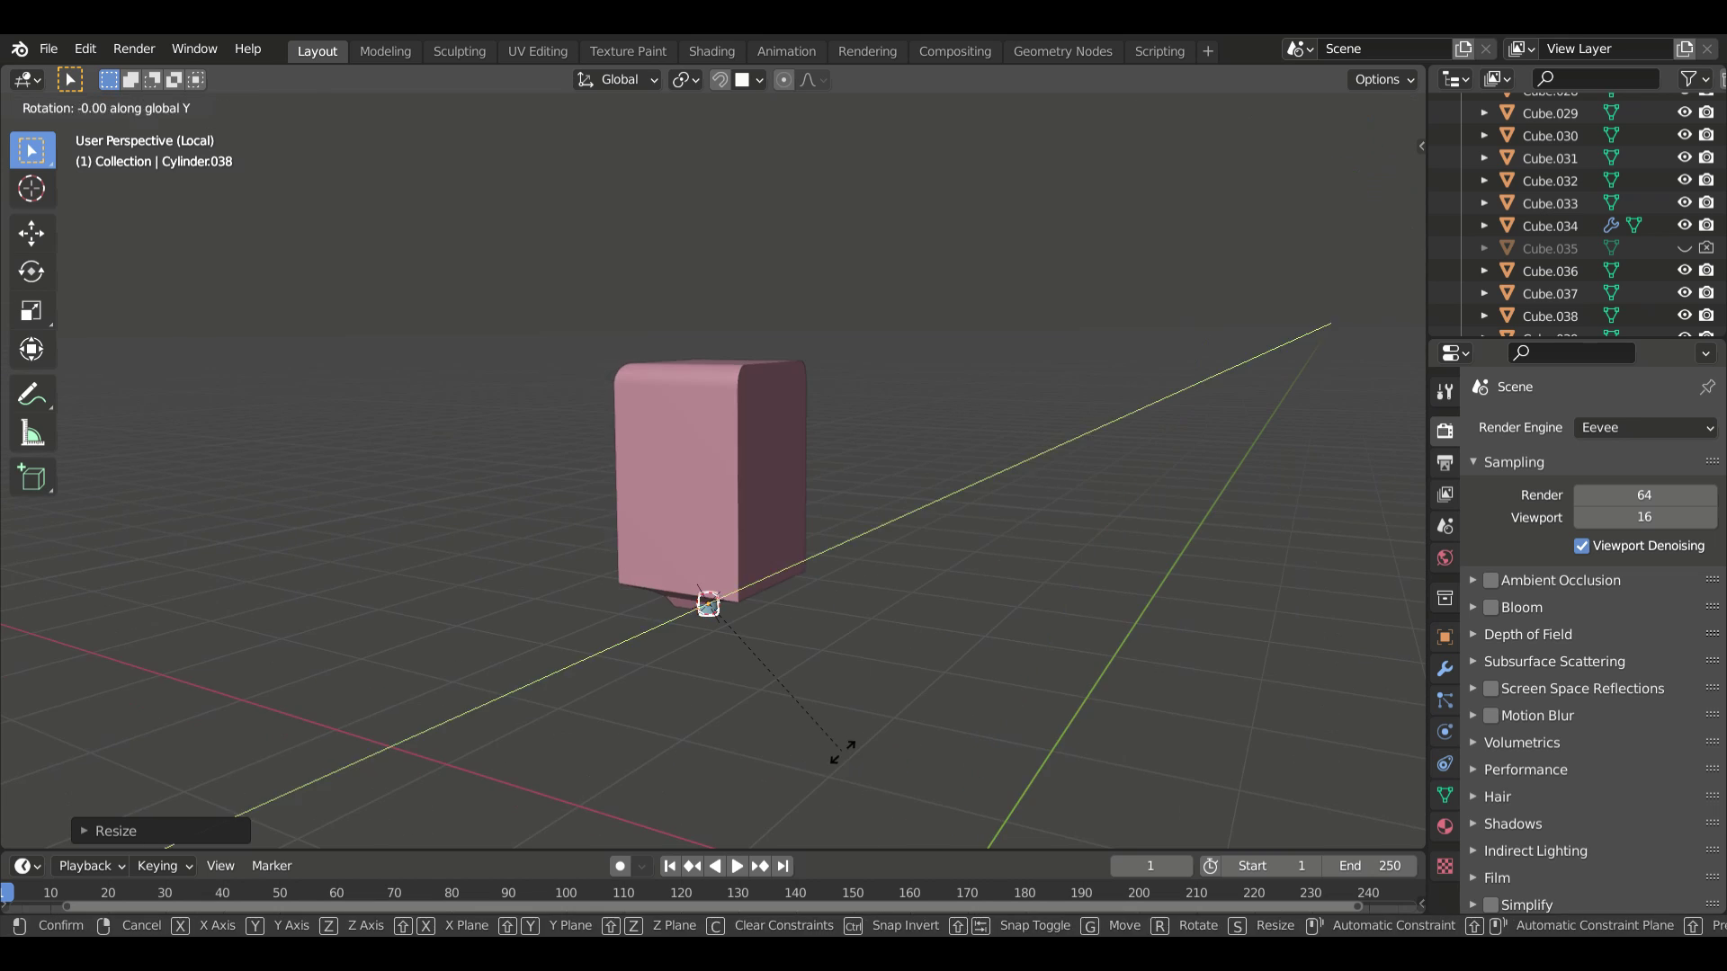
pyautogui.click(842, 753)
pyautogui.moveTo(843, 753)
pyautogui.mouseDown(button='middle')
pyautogui.moveTo(838, 803)
pyautogui.moveTo(655, 106)
pyautogui.mouseUp(button='middle')
pyautogui.moveTo(763, 805)
pyautogui.mouseDown(button='middle')
pyautogui.moveTo(762, 821)
pyautogui.moveTo(844, 789)
pyautogui.moveTo(785, 822)
pyautogui.mouseUp(button='middle')
pyautogui.click(782, 828)
pyautogui.hotkey('shift', 'd')
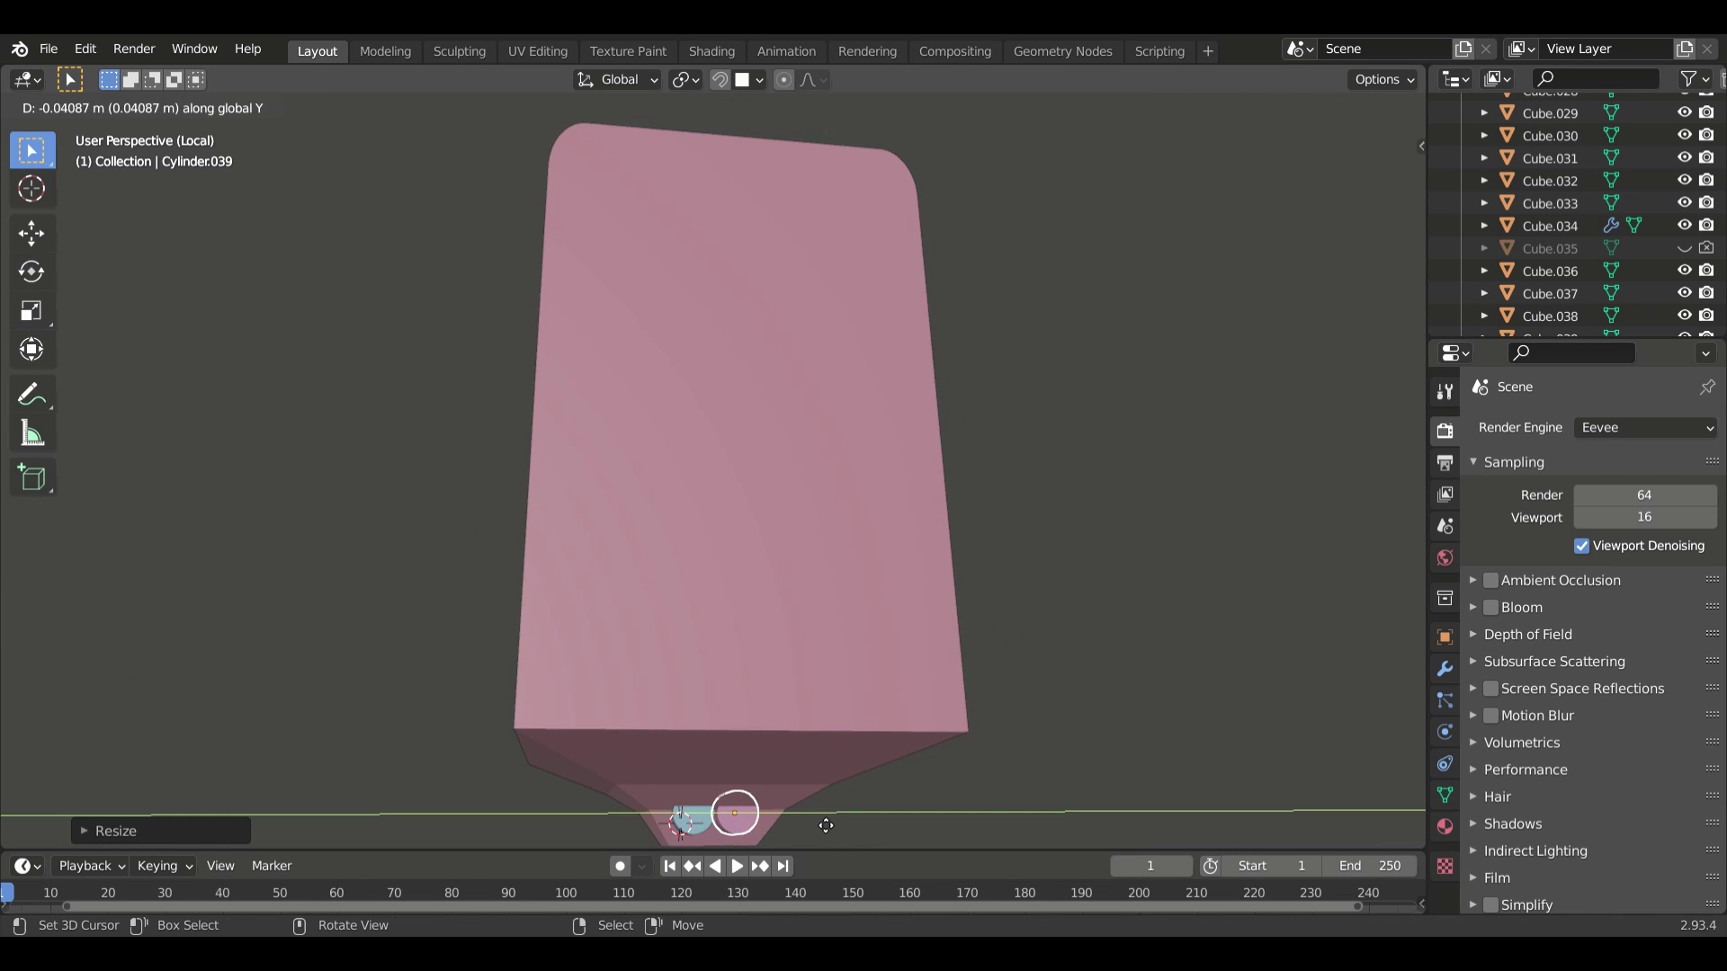
pyautogui.click(704, 826)
# - In Edit Mode, move part of the cable along X to bend its end
pyautogui.press('Tab')
pyautogui.scroll(-3, 765, 851)
pyautogui.press('g')
pyautogui.press('x')
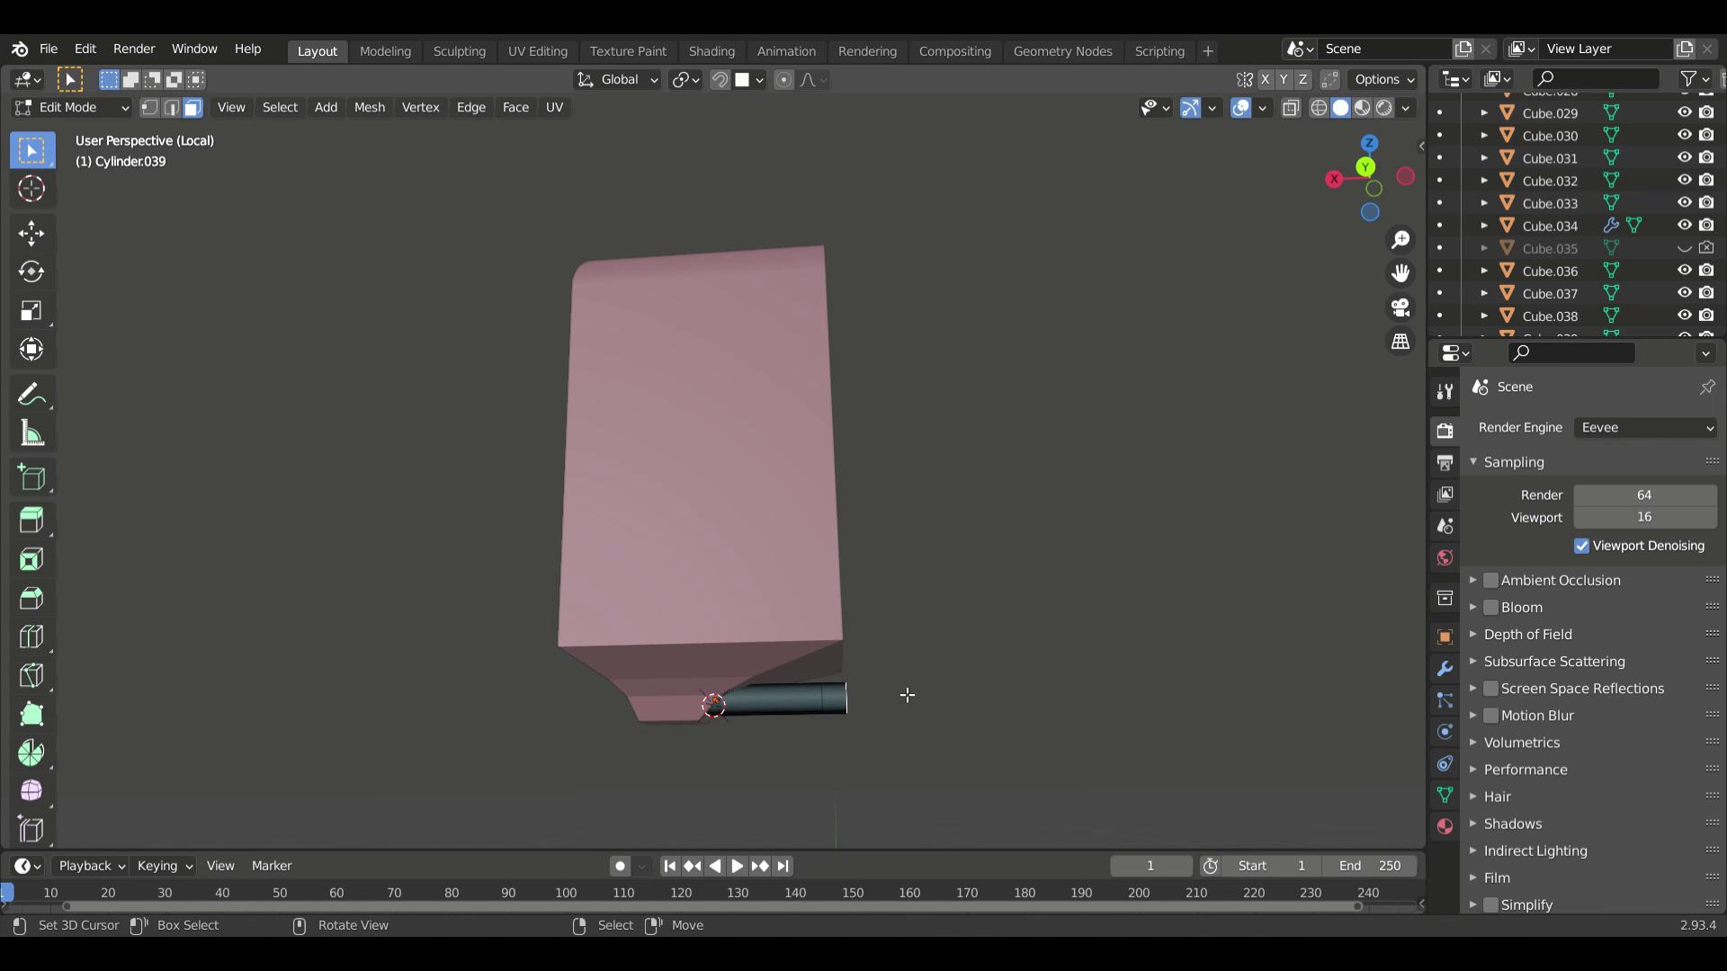
pyautogui.scroll(-1, 906, 695)
pyautogui.scroll(-3, 3, 733)
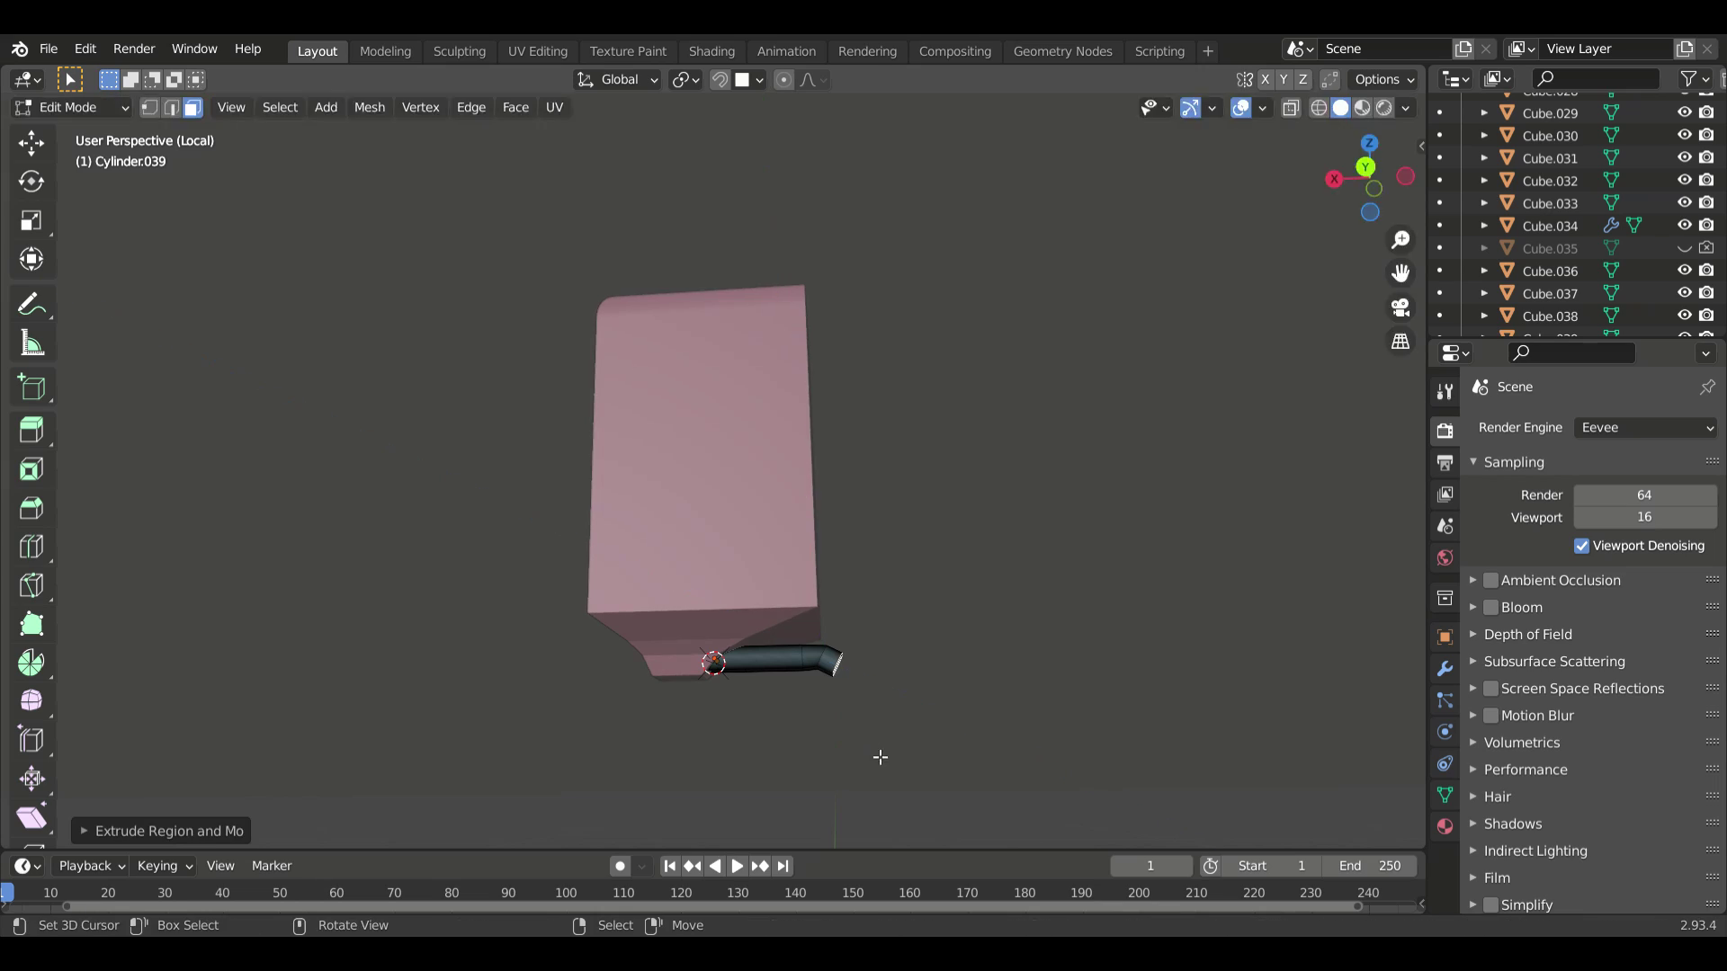
# - Finish bending the cable end, then inspect the whole corridor in wireframe and solid shading
pyautogui.click(775, 798)
pyautogui.press('KP_Divide')
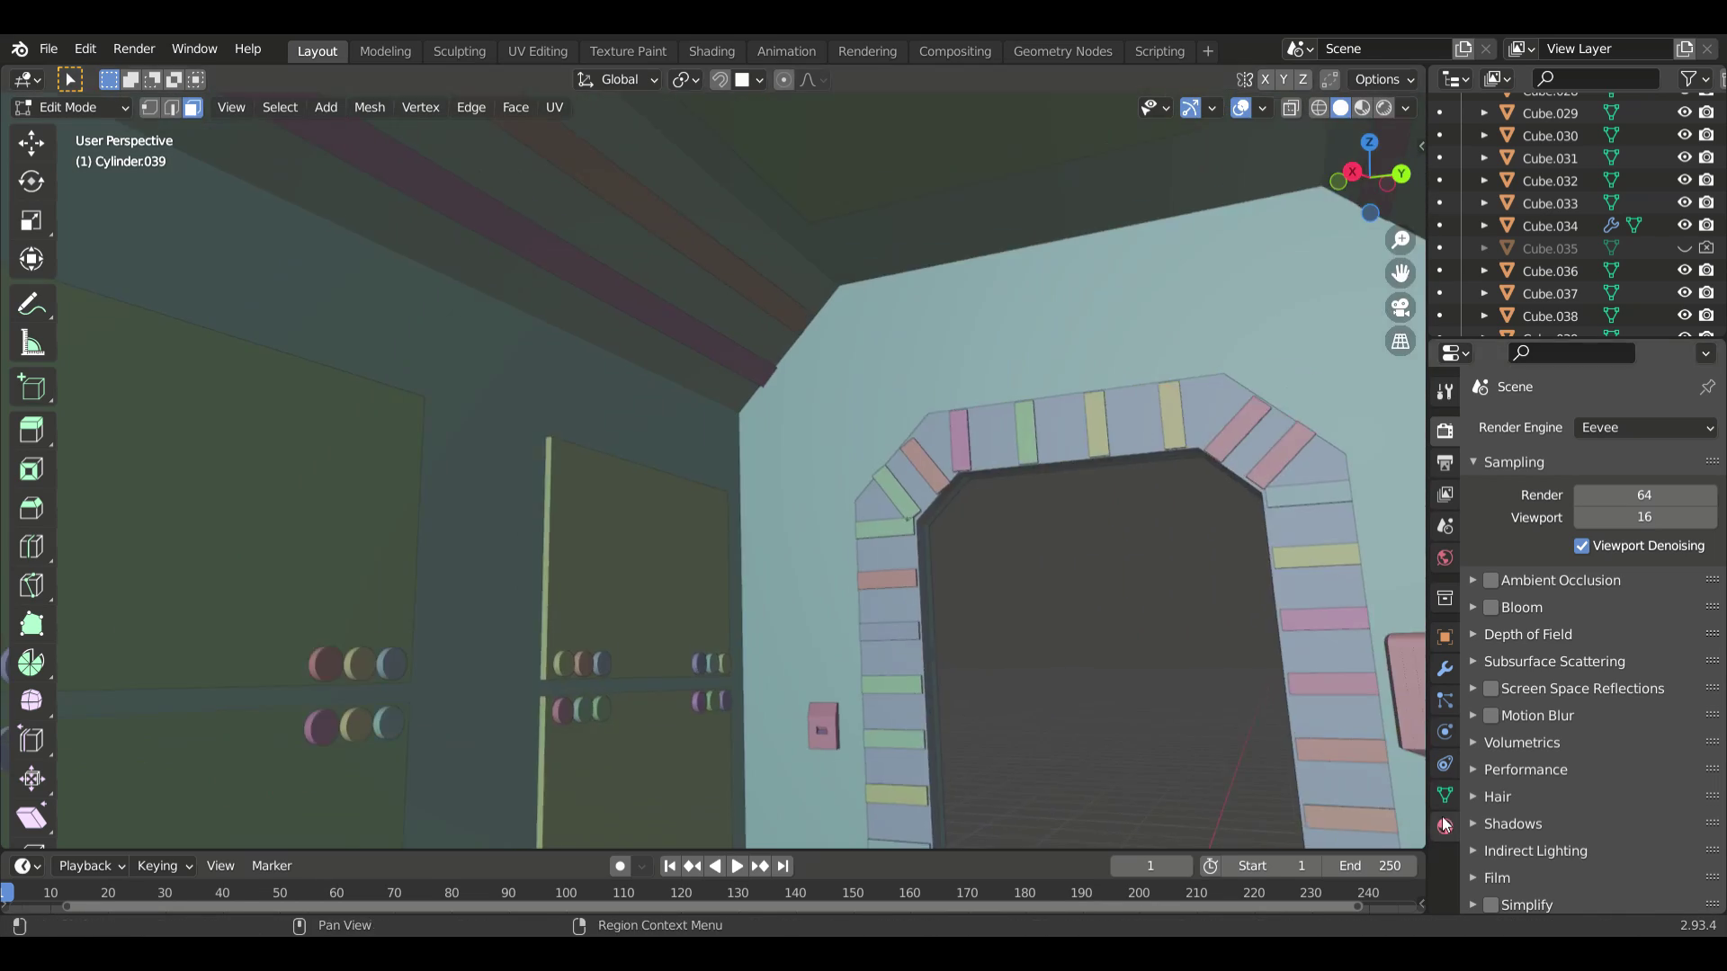
pyautogui.hotkey('shift', 'z')
pyautogui.moveTo(775, 798)
pyautogui.mouseDown(button='middle')
pyautogui.moveTo(1295, 659)
pyautogui.moveTo(590, 416)
pyautogui.moveTo(971, 474)
pyautogui.moveTo(765, 512)
pyautogui.moveTo(683, 570)
pyautogui.moveTo(339, 713)
pyautogui.moveTo(462, 455)
pyautogui.moveTo(177, 791)
pyautogui.moveTo(391, 700)
pyautogui.moveTo(450, 707)
pyautogui.moveTo(619, 566)
pyautogui.mouseUp(button='middle')
pyautogui.hotkey('shift', 'z')
# - Leave cable editing and add a new, smaller cylinder
pyautogui.hotkey('shift', 'a')
pyautogui.press('Escape')
pyautogui.press('Tab')
pyautogui.click(407, 743)
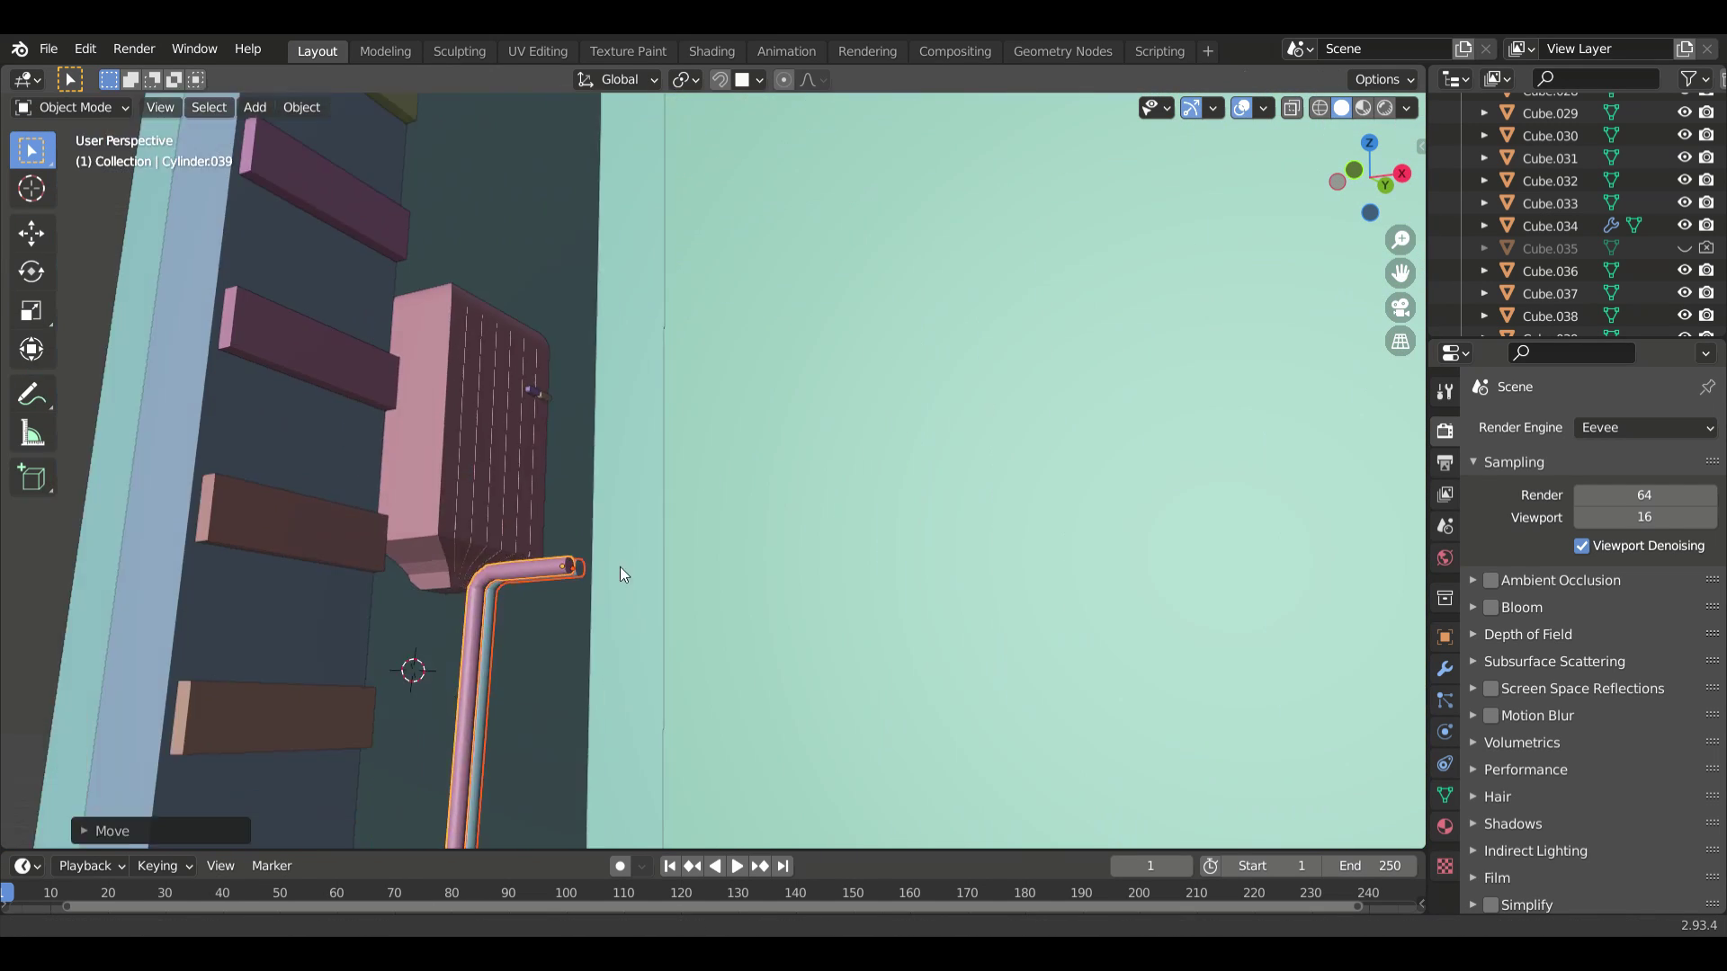
pyautogui.hotkey('shift', 'a')
pyautogui.click(501, 585)
pyautogui.press('s')
pyautogui.click(531, 530)
# - Move the new cylinder to the junction box and adjust its scale
pyautogui.moveTo(531, 529); pyautogui.dragTo(980, 887, button='middle')
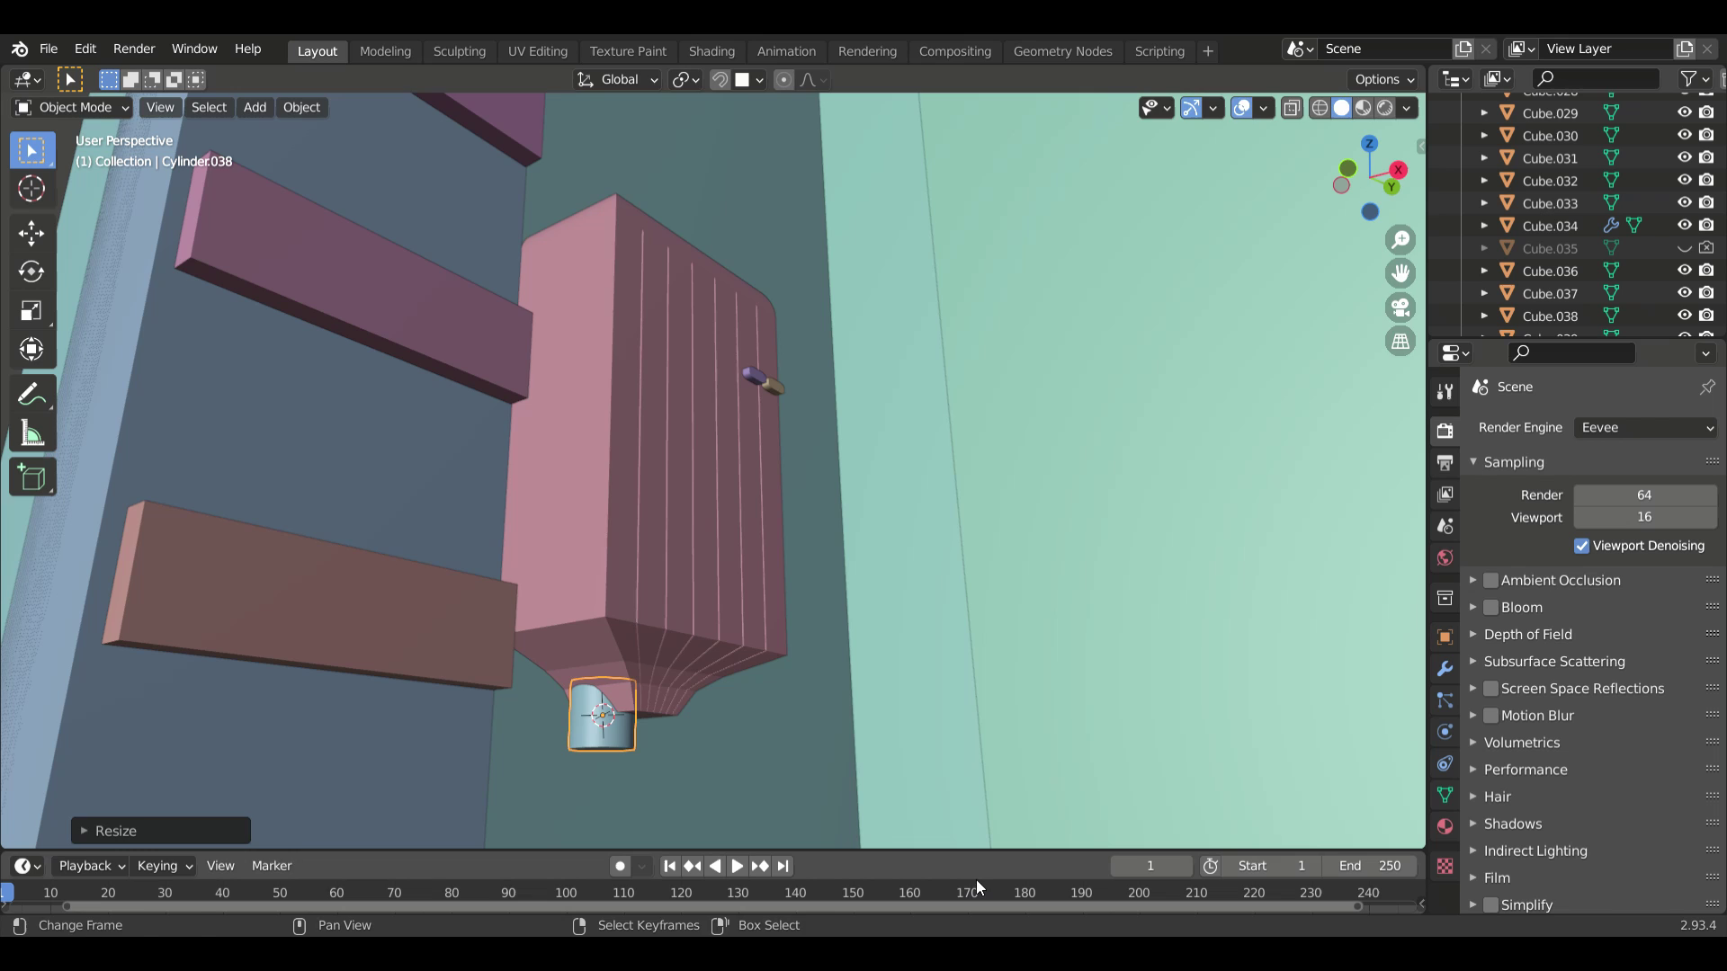
pyautogui.click(692, 774)
pyautogui.press('g')
pyautogui.click(1105, 743)
pyautogui.moveTo(1105, 743); pyautogui.dragTo(1378, 446, button='middle')
pyautogui.press('s')
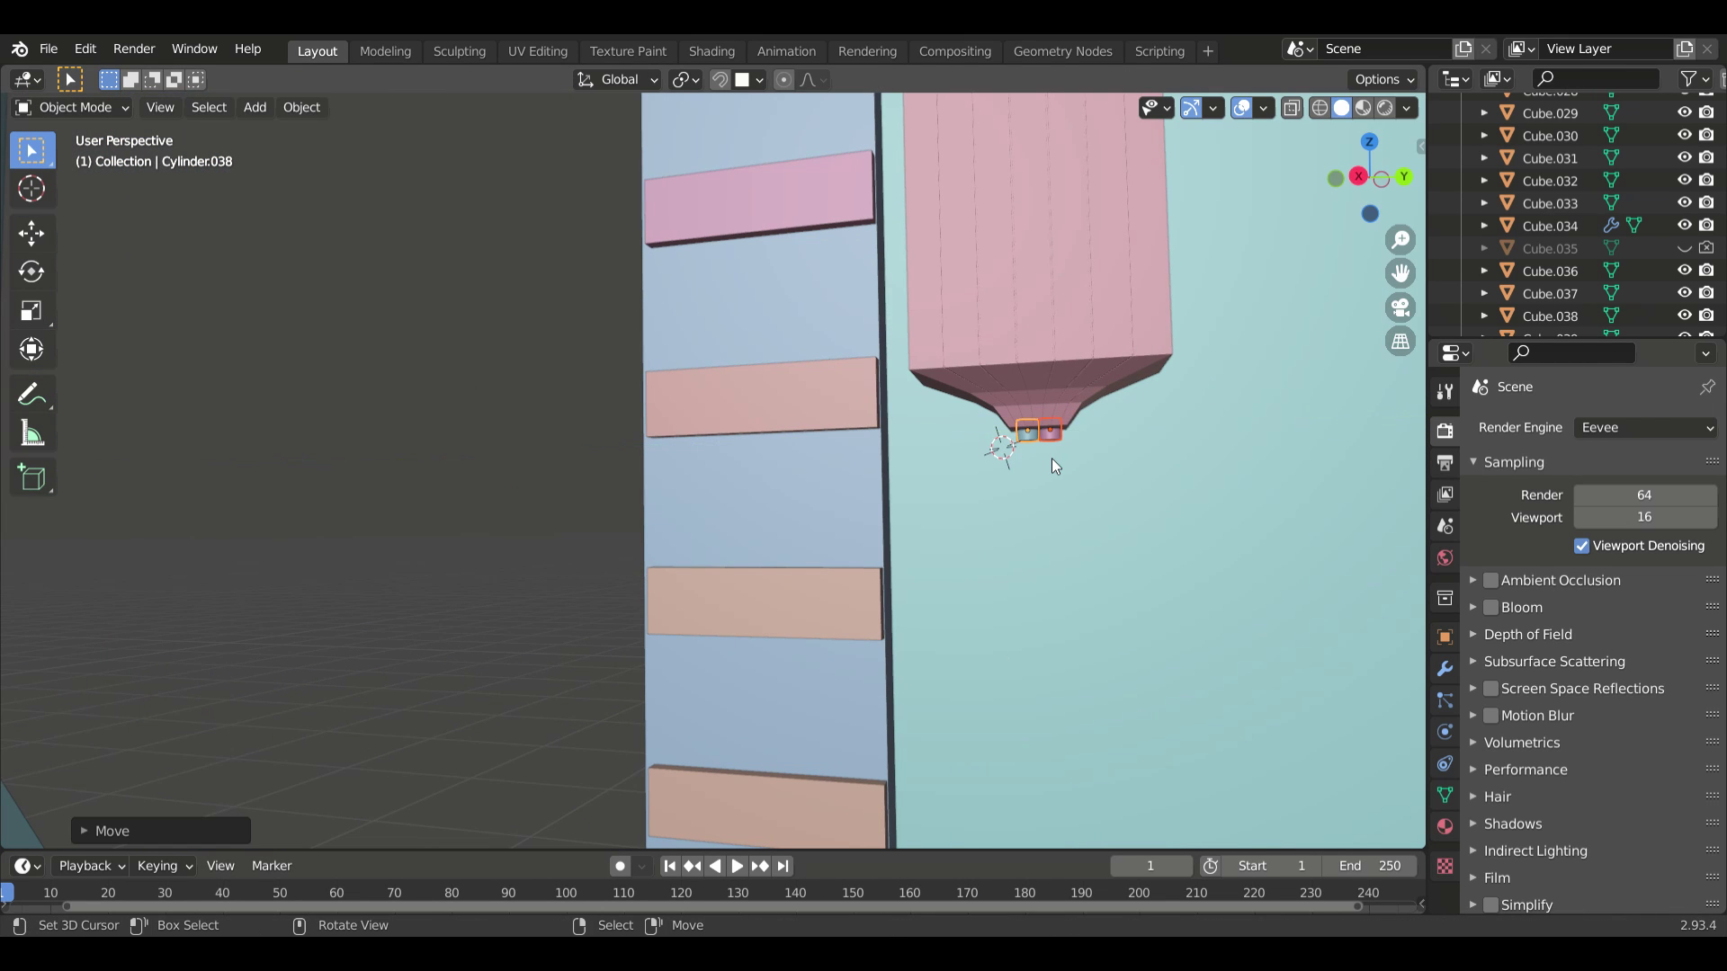
pyautogui.scroll(-2, 1050, 457)
# - Extend the cable end straight down the wall and bend it toward the side wall
pyautogui.press('Tab')
pyautogui.press('g')
pyautogui.press('z')
pyautogui.click(1098, 777)
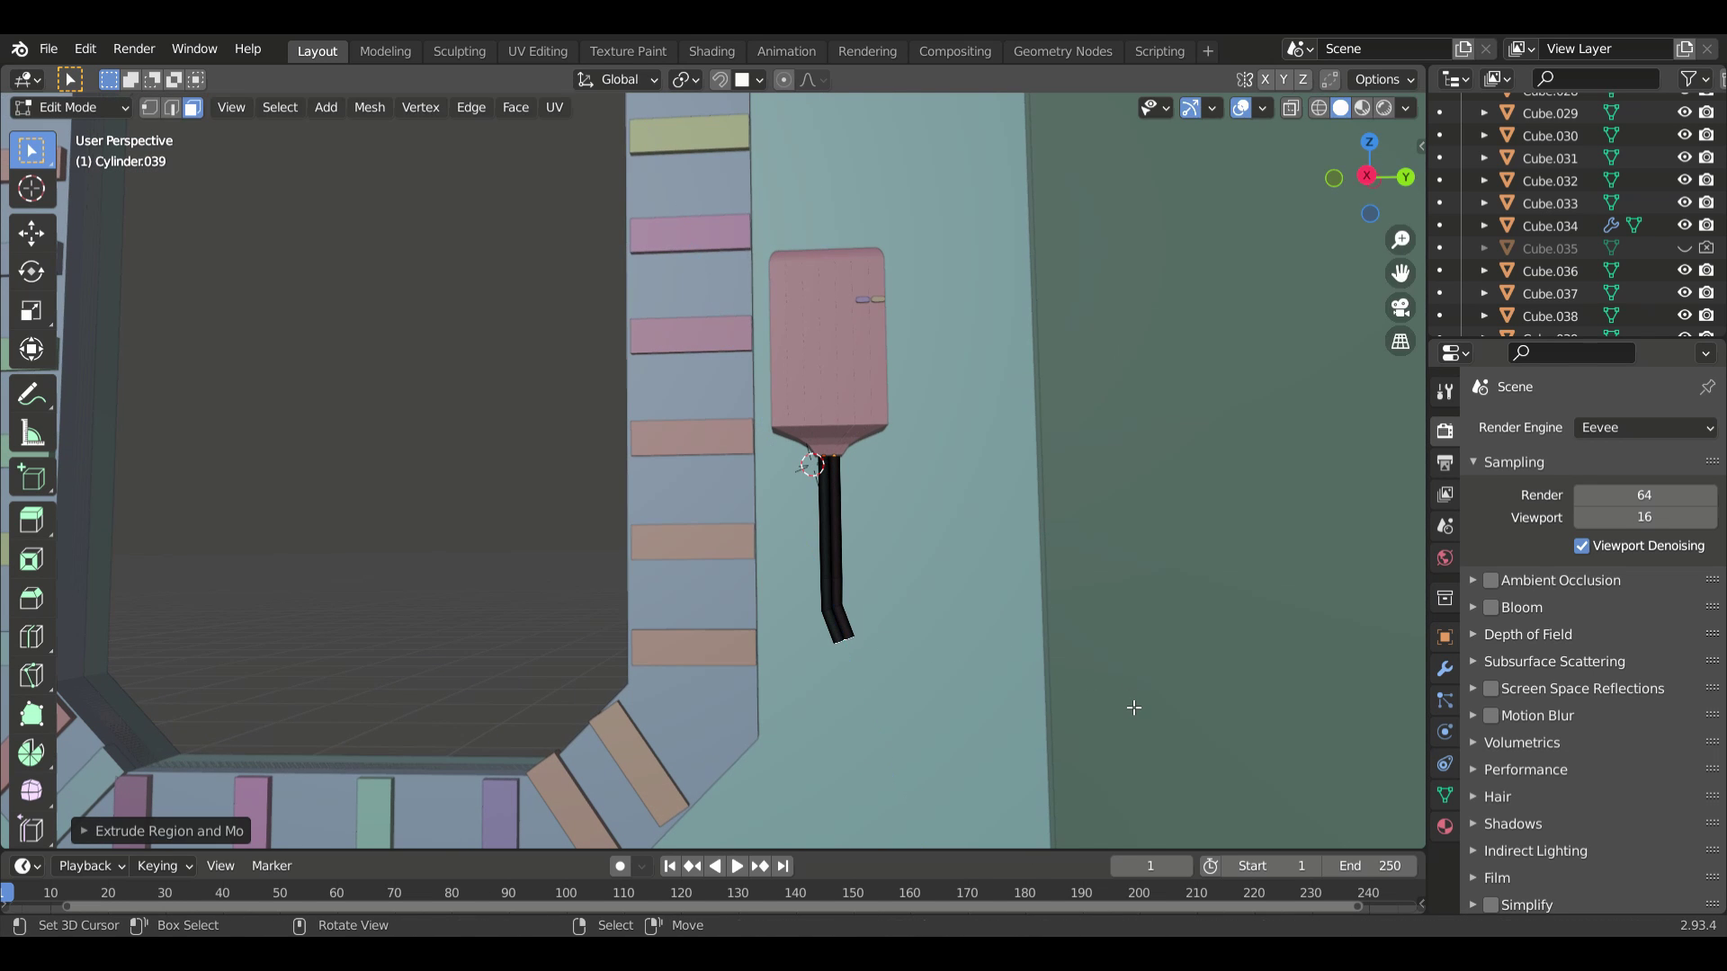
pyautogui.click(1064, 642)
pyautogui.scroll(-4, 1064, 641)
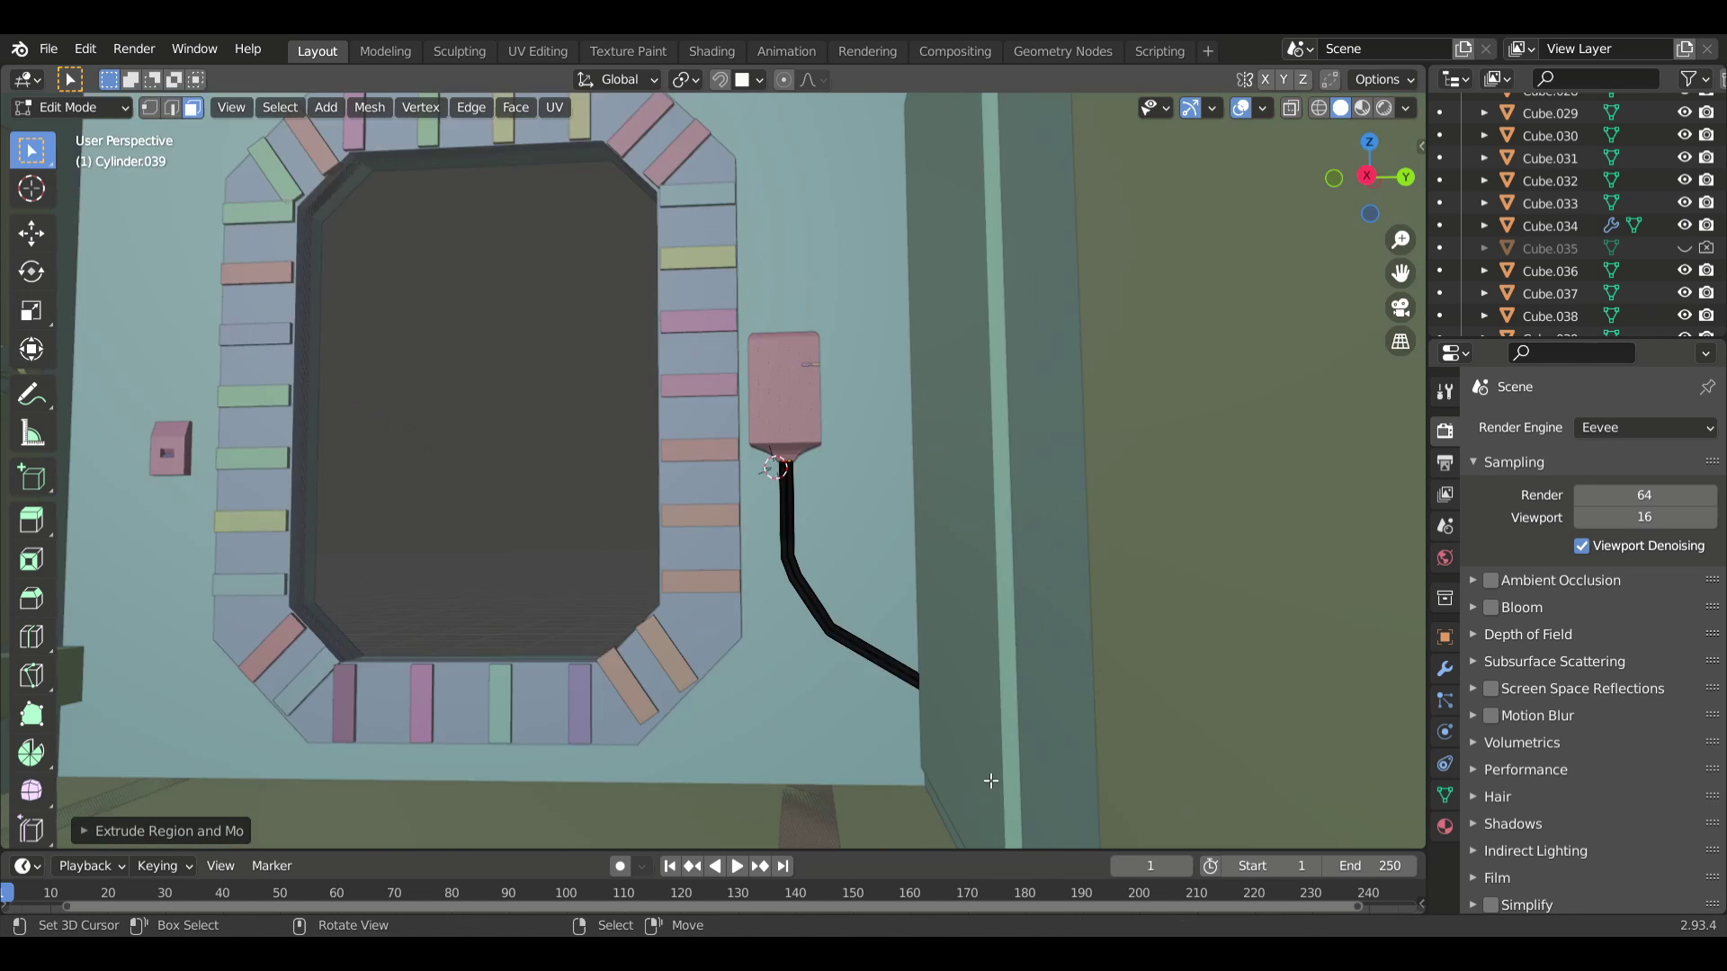
pyautogui.moveTo(990, 782); pyautogui.dragTo(1043, 720, button='middle')
# - Unhide the door panel Cube.001 in the octagonal opening and view the door
pyautogui.click(1686, 174)
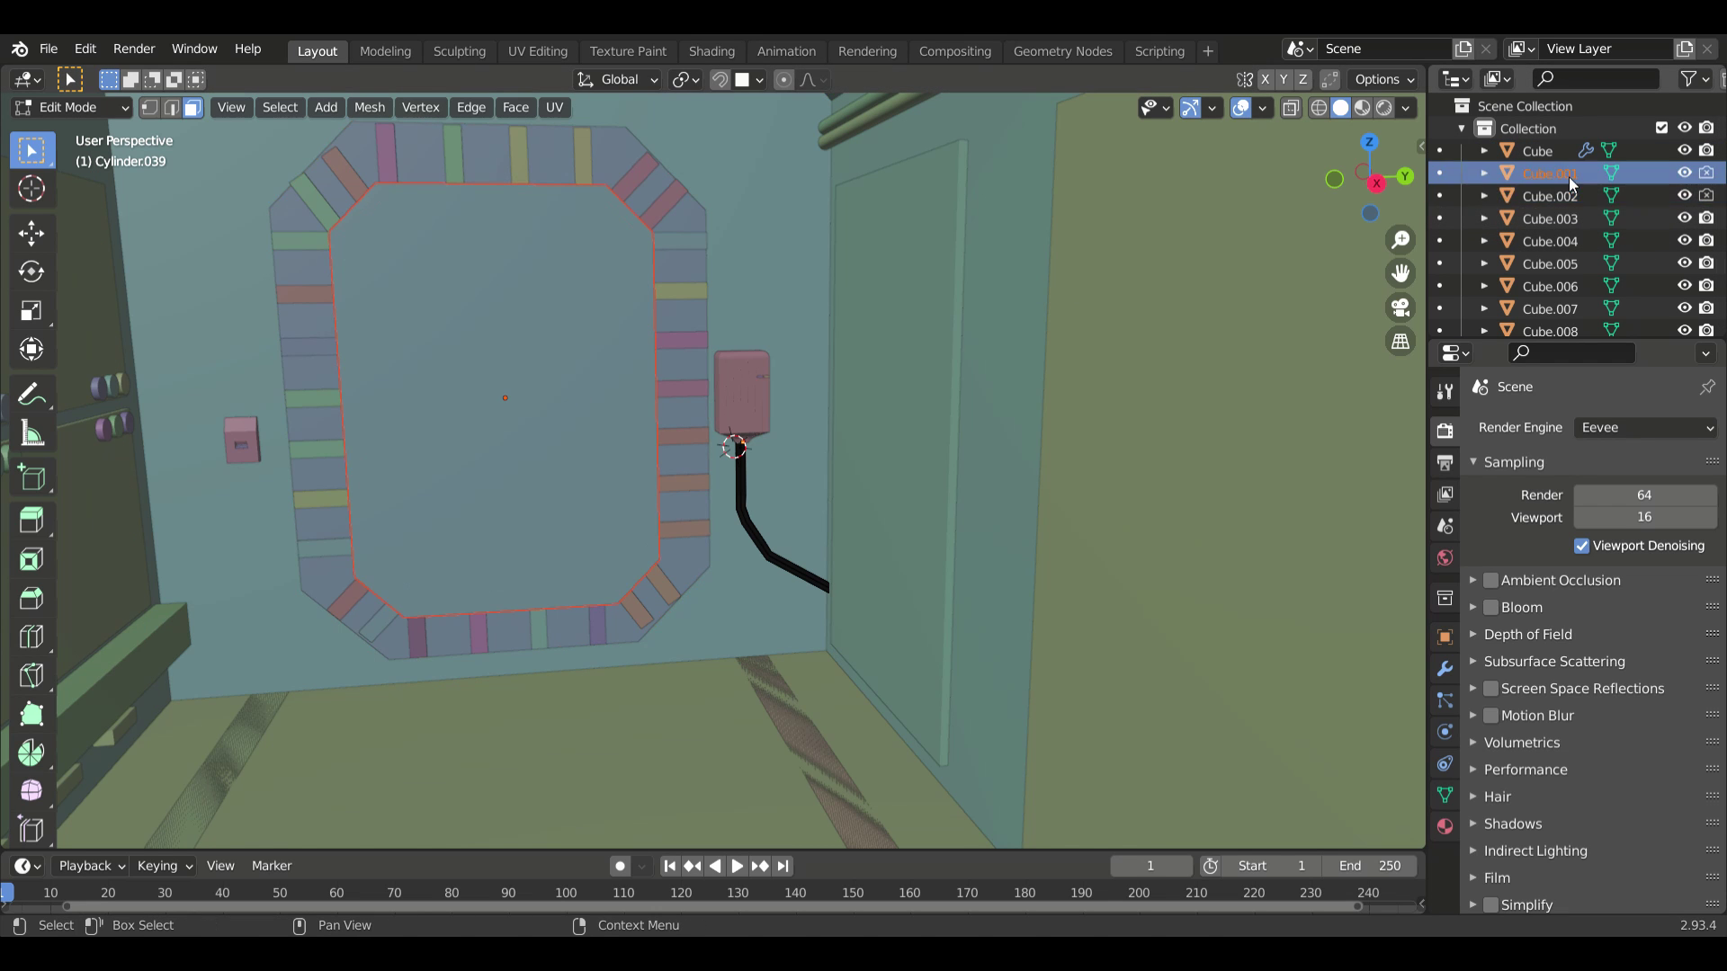
pyautogui.press('Tab')
pyautogui.moveTo(629, 450); pyautogui.dragTo(514, 372, button='middle')
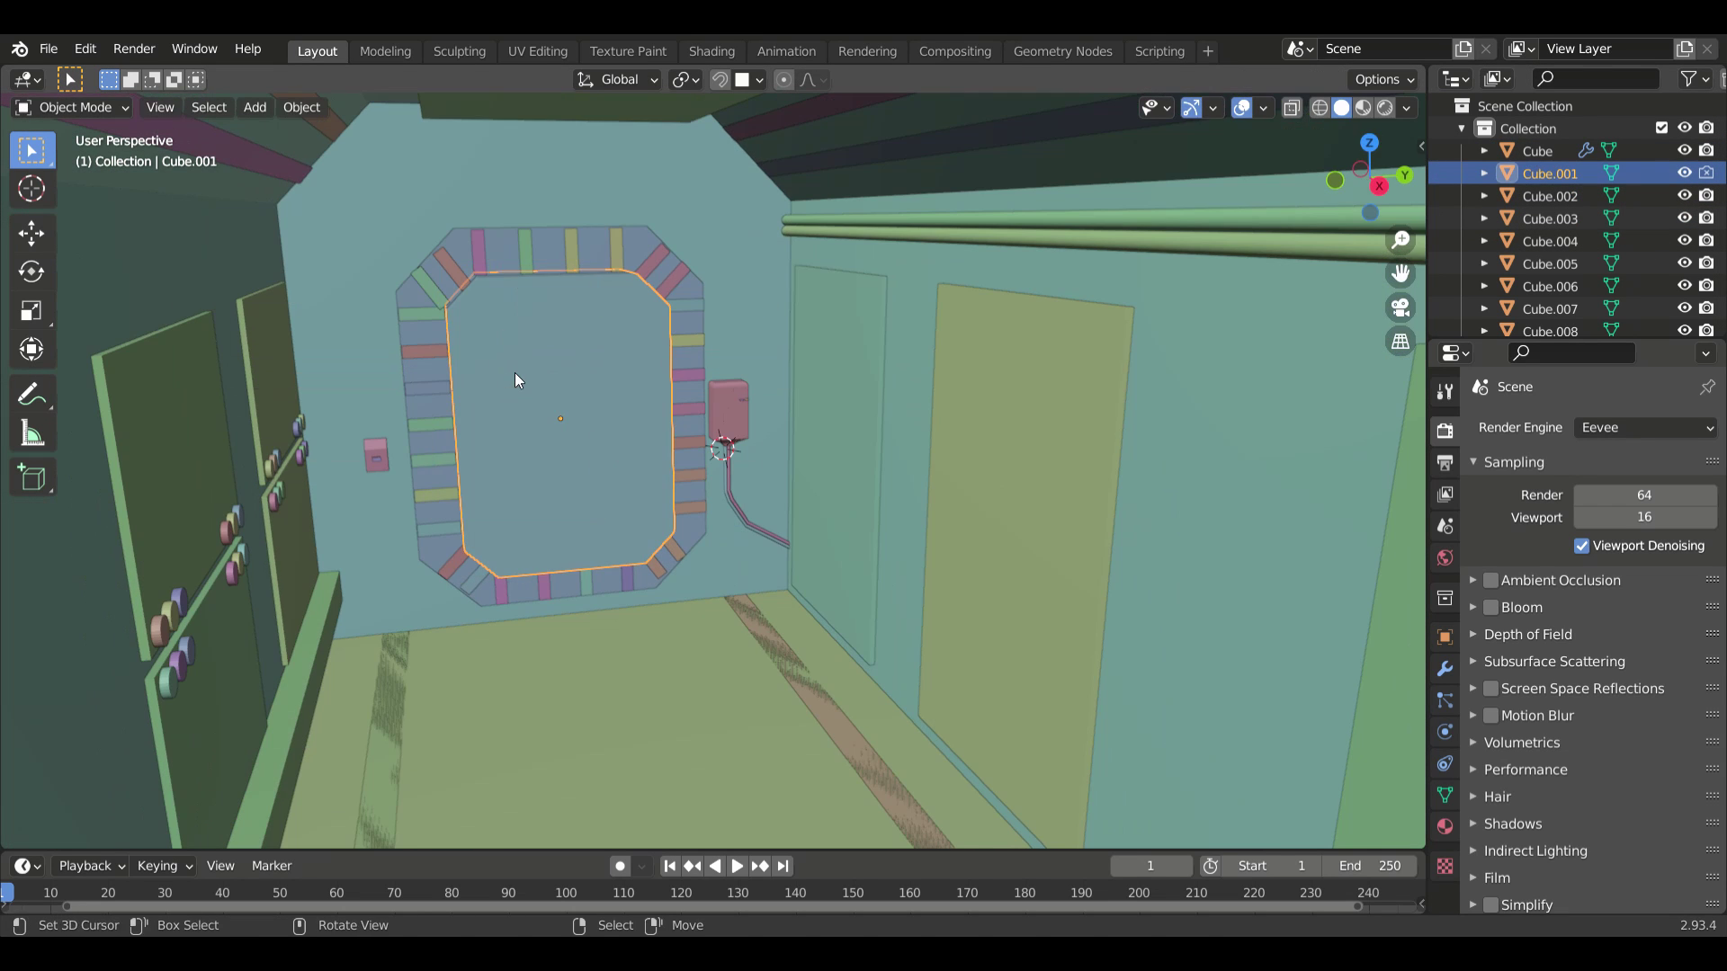
# - Duplicate the door panel, shift the copy along X and narrow it on X
pyautogui.click(514, 373)
pyautogui.press('g')
pyautogui.press('x')
pyautogui.click(562, 490)
pyautogui.moveTo(562, 489); pyautogui.dragTo(657, 506, button='middle')
pyautogui.press('s')
pyautogui.press('x')
pyautogui.click(792, 665)
pyautogui.moveTo(792, 665); pyautogui.dragTo(899, 585, button='middle')
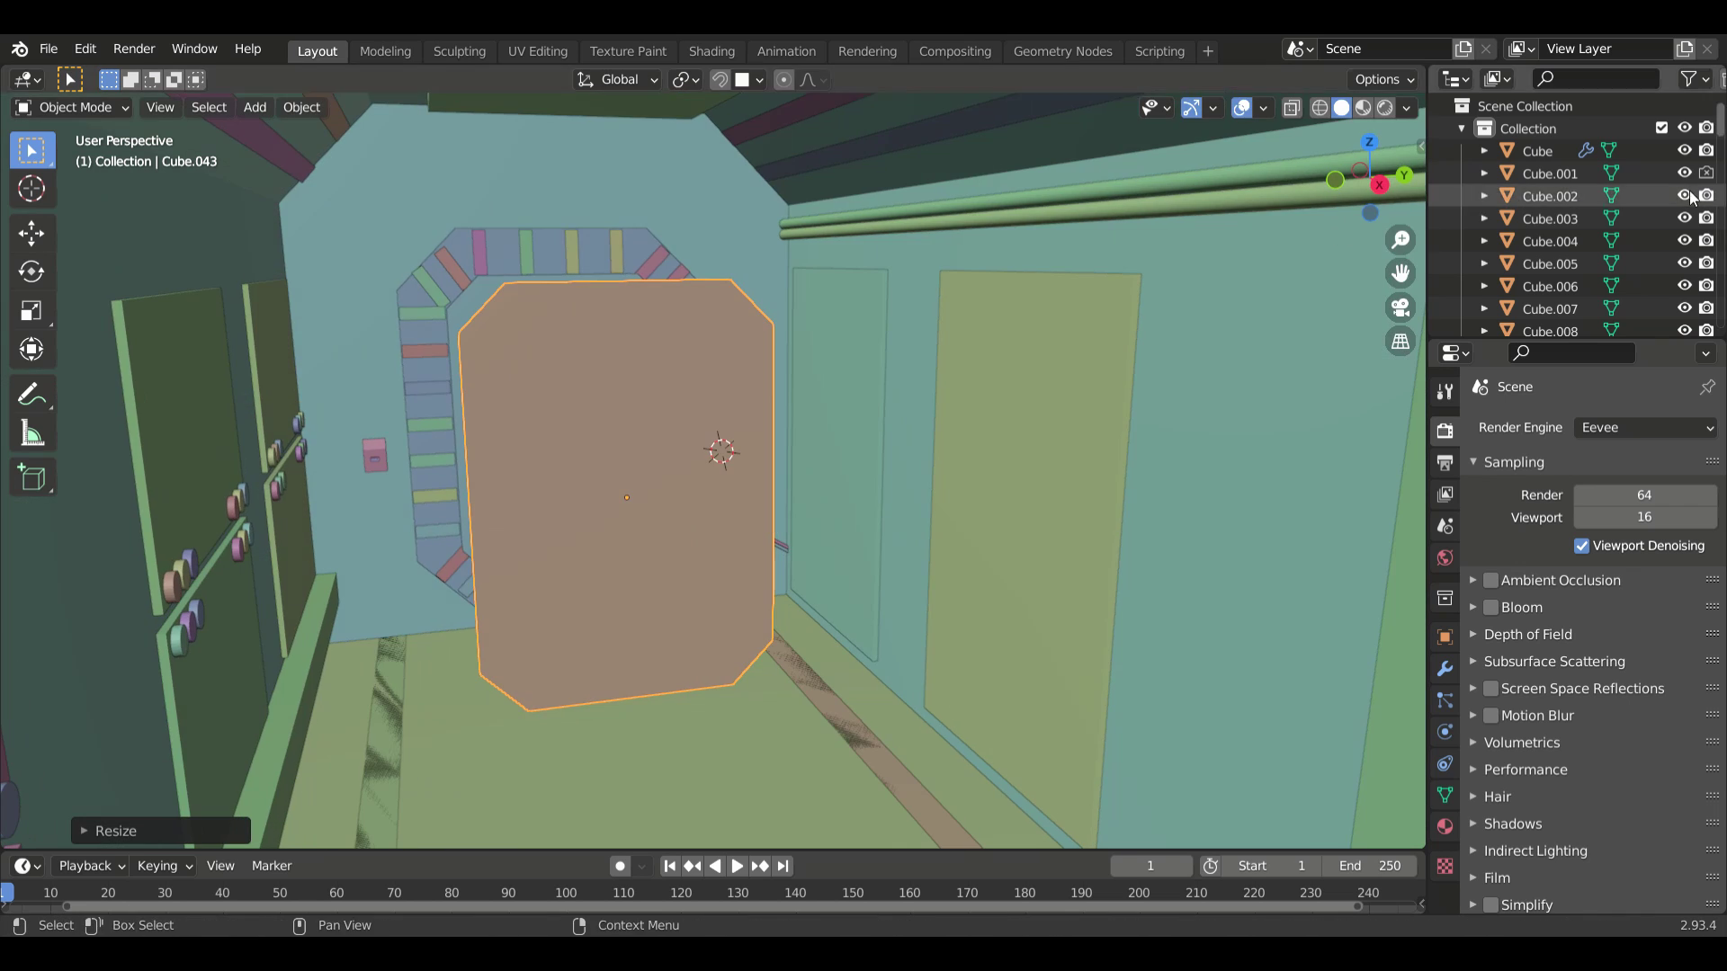
# - Position the narrower inner panel inside the door frame
pyautogui.keyDown('shift'); pyautogui.click(868, 459); pyautogui.keyUp('shift')
pyautogui.press('KP_Divide')
pyautogui.press('g')
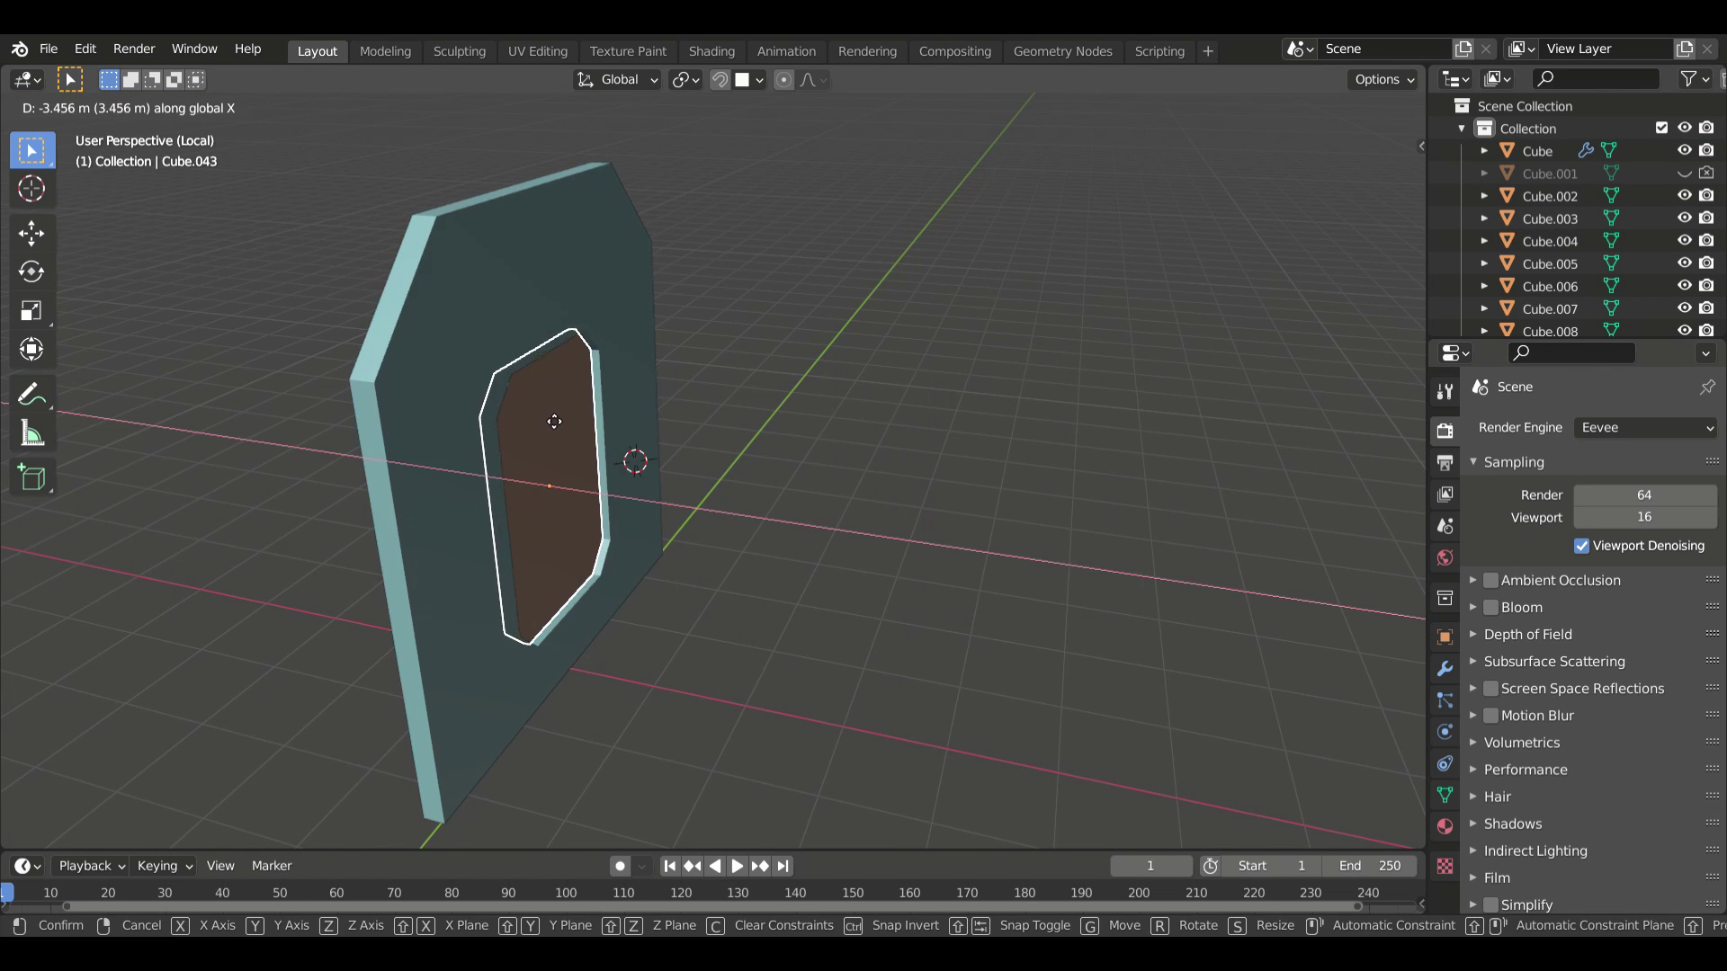
pyautogui.click(554, 421)
pyautogui.moveTo(554, 420)
pyautogui.mouseDown(button='middle')
pyautogui.moveTo(482, 401)
pyautogui.moveTo(1004, 465)
pyautogui.mouseUp(button='middle')
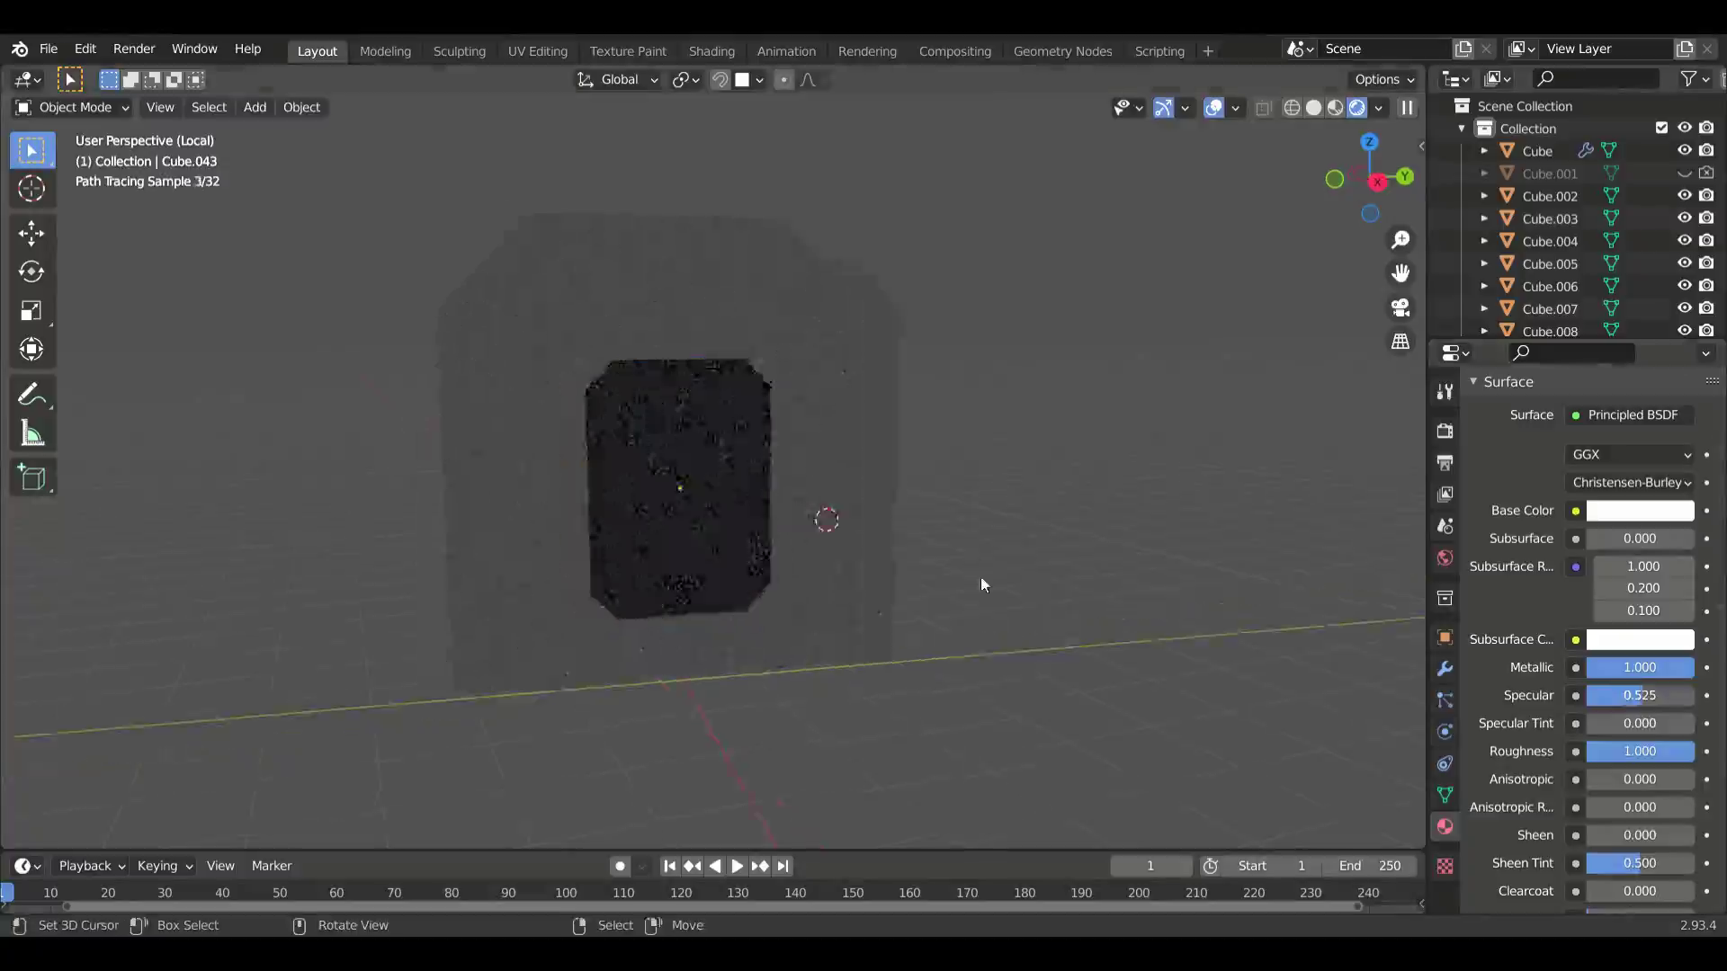
pyautogui.press('KP_Divide')
# - Give the cable Cylinder.039 a new material with a light purple base colour
pyautogui.click(1214, 298)
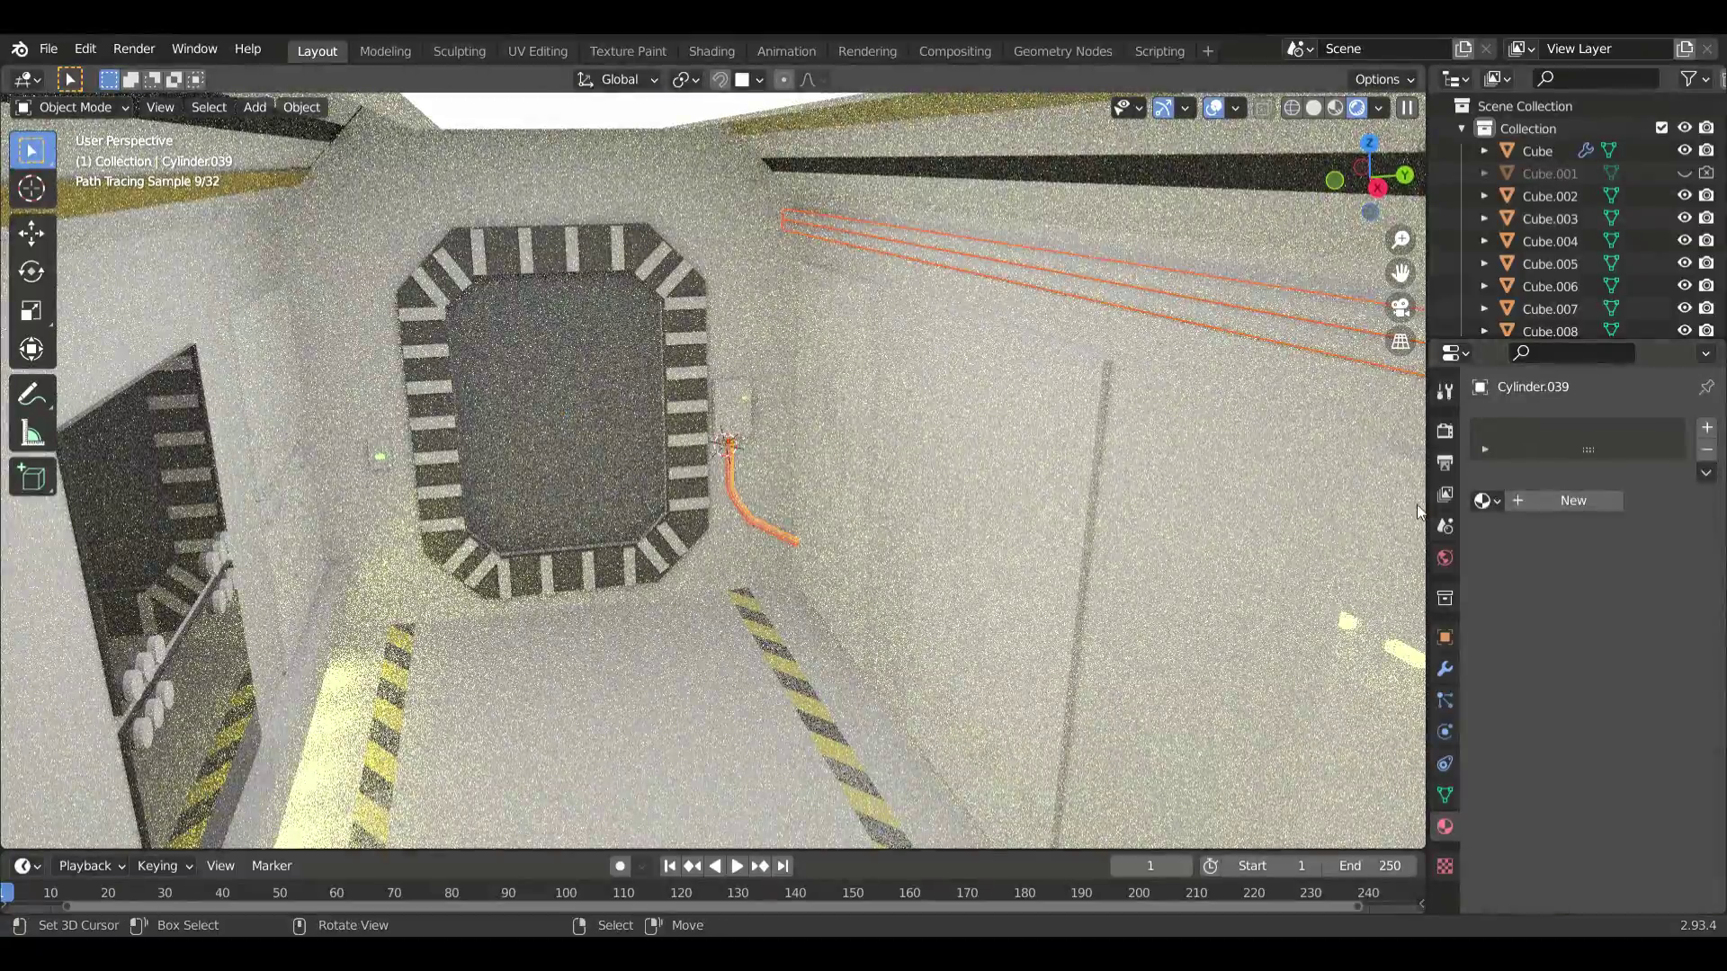
pyautogui.click(1595, 502)
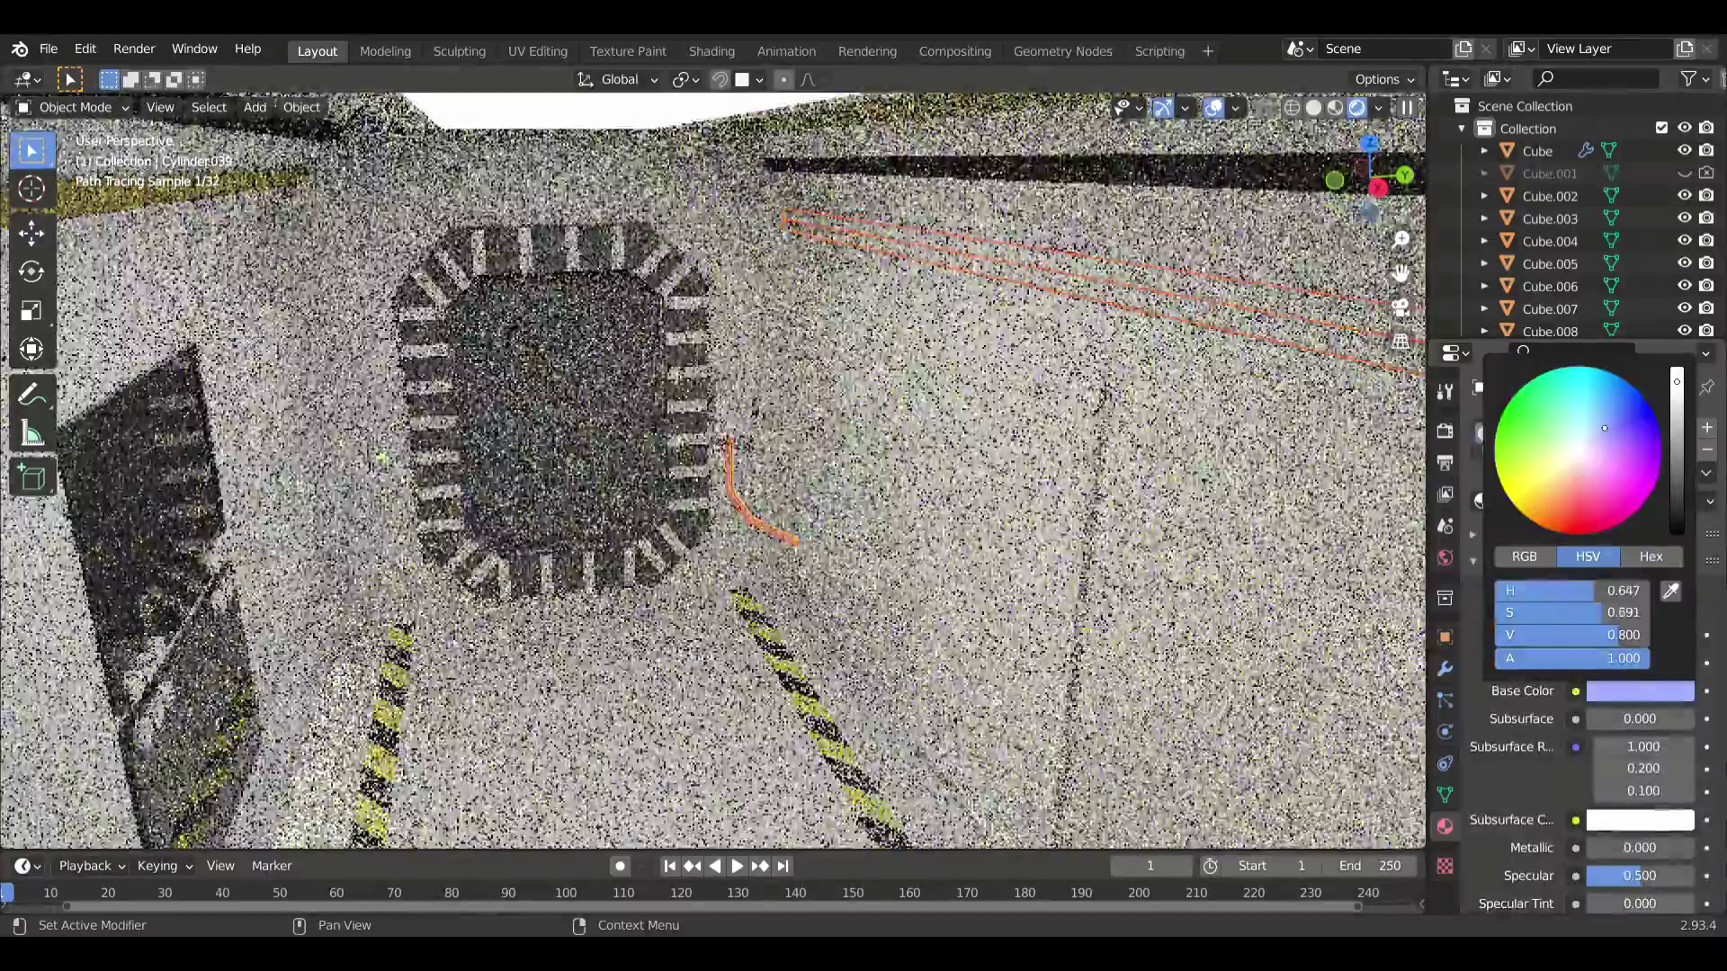
pyautogui.click(773, 531)
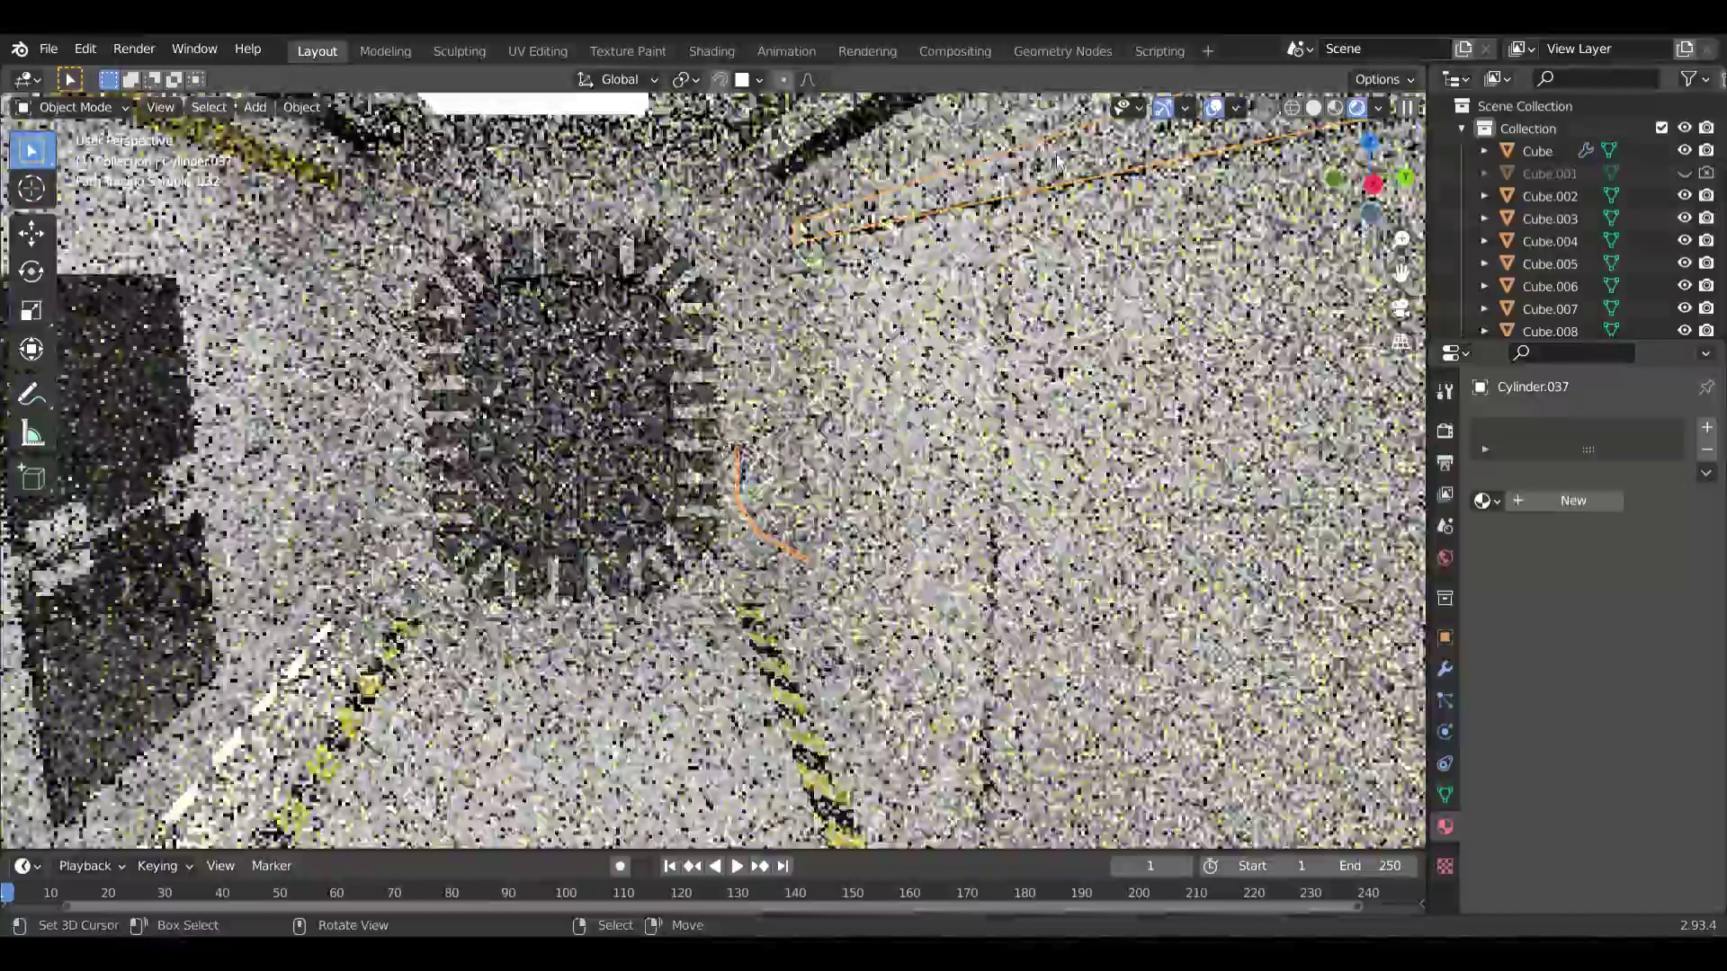
pyautogui.click(1576, 497)
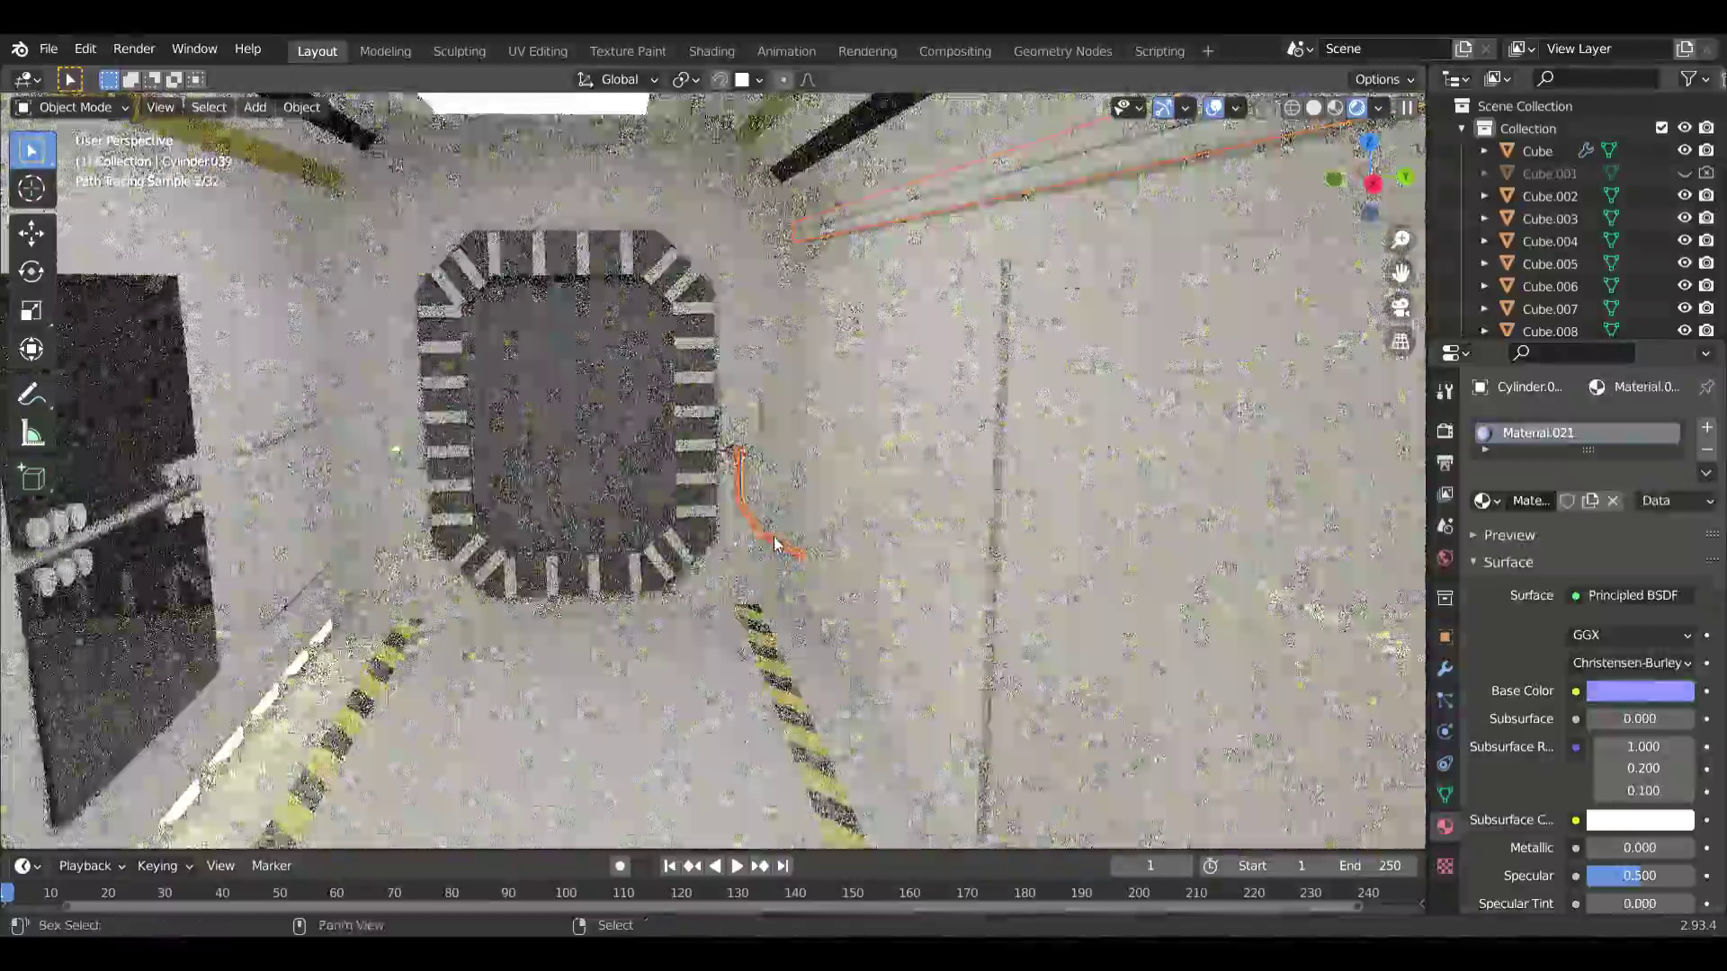
pyautogui.click(1639, 690)
pyautogui.click(1594, 447)
pyautogui.click(809, 395)
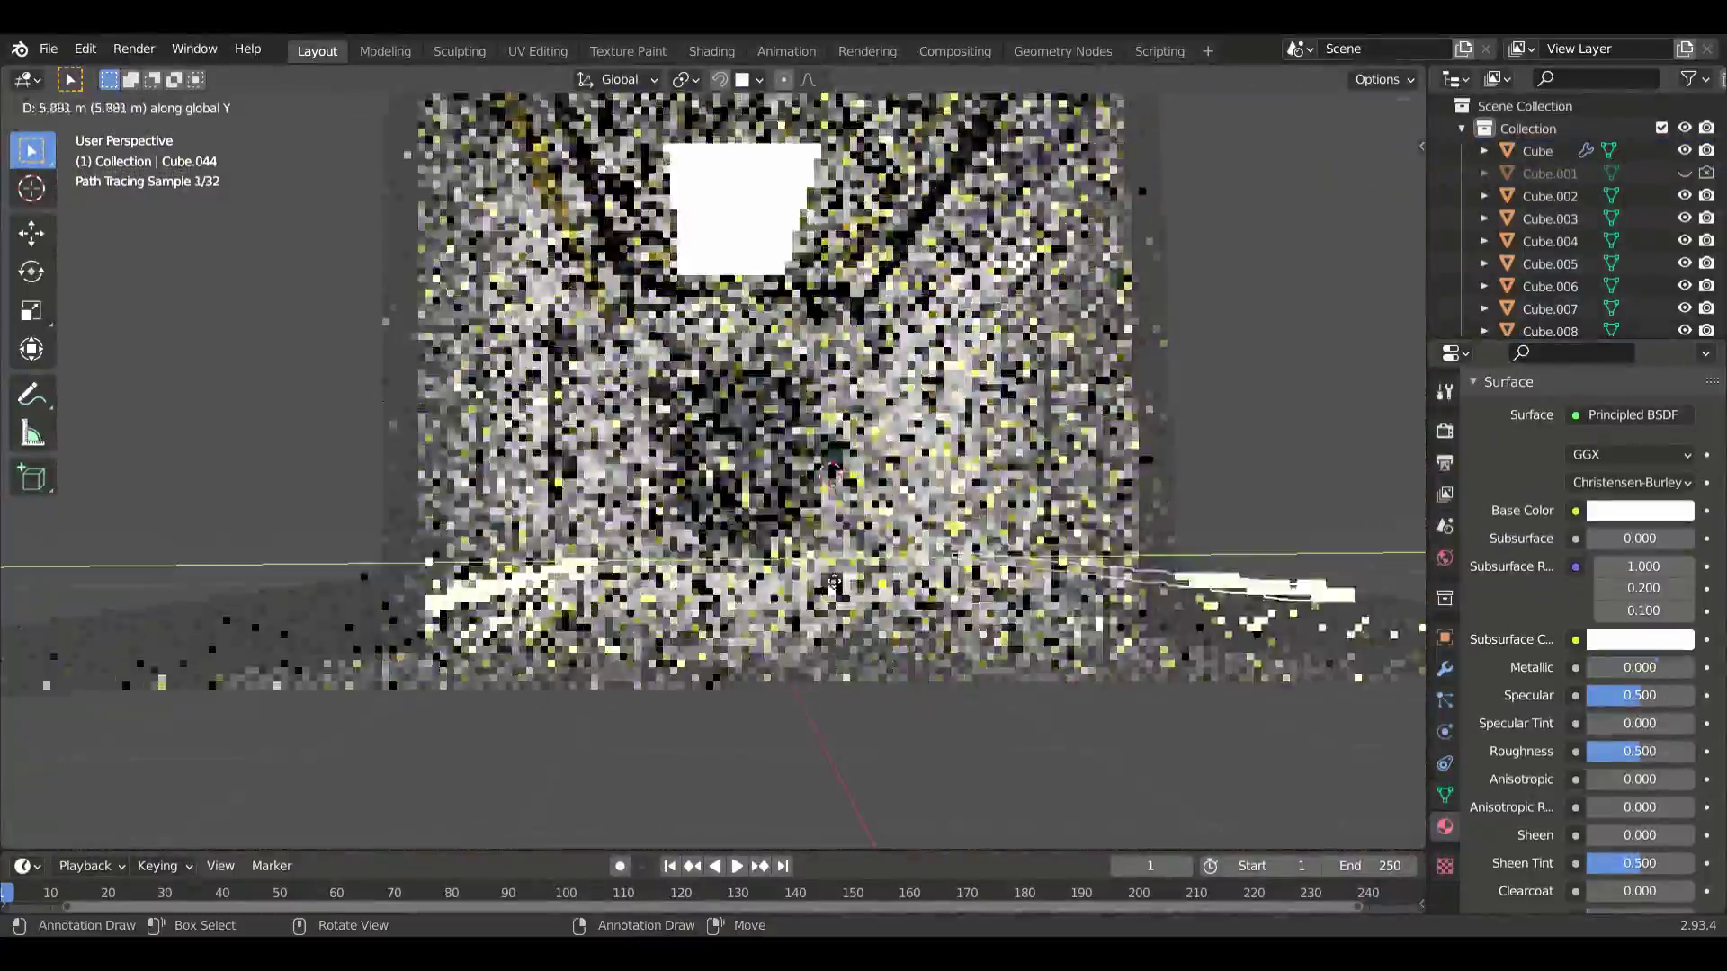
# - Duplicate a ledge block vertically for the floor strips and add a camera
pyautogui.hotkey('shift', 'd')
pyautogui.press('z')
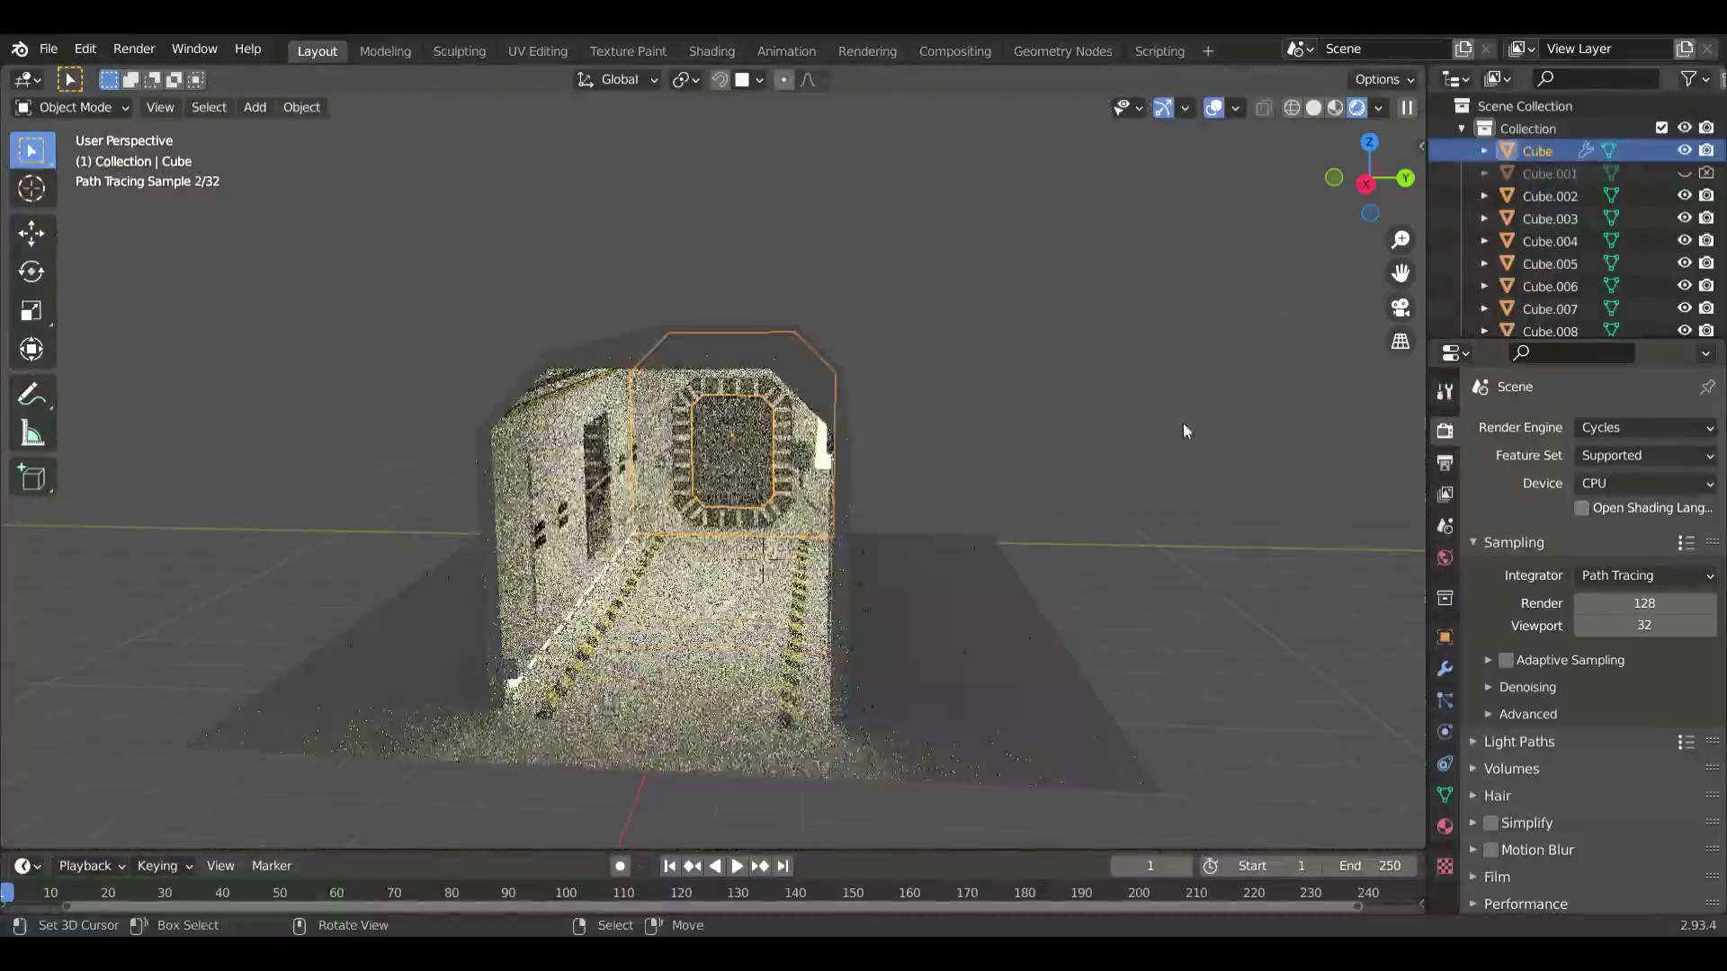
pyautogui.hotkey('shift', 'a')
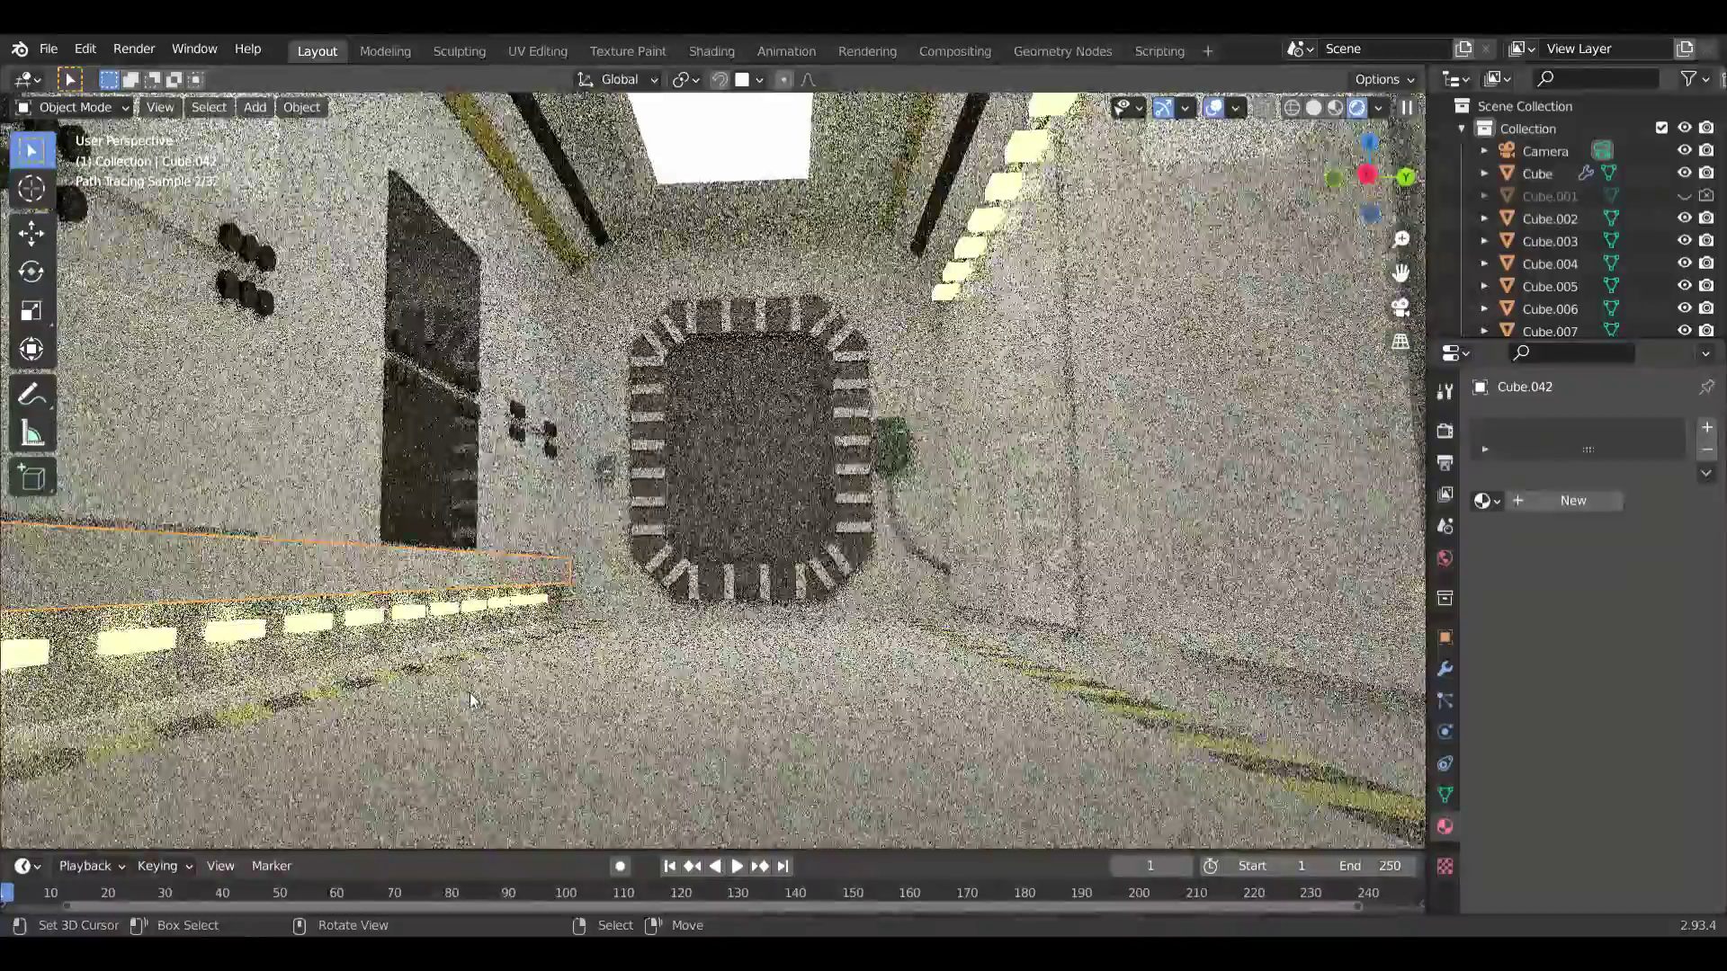
# - Make the wall junction box's material metallic with a green base colour
pyautogui.keyDown('shift'); pyautogui.click(675, 580); pyautogui.keyUp('shift')
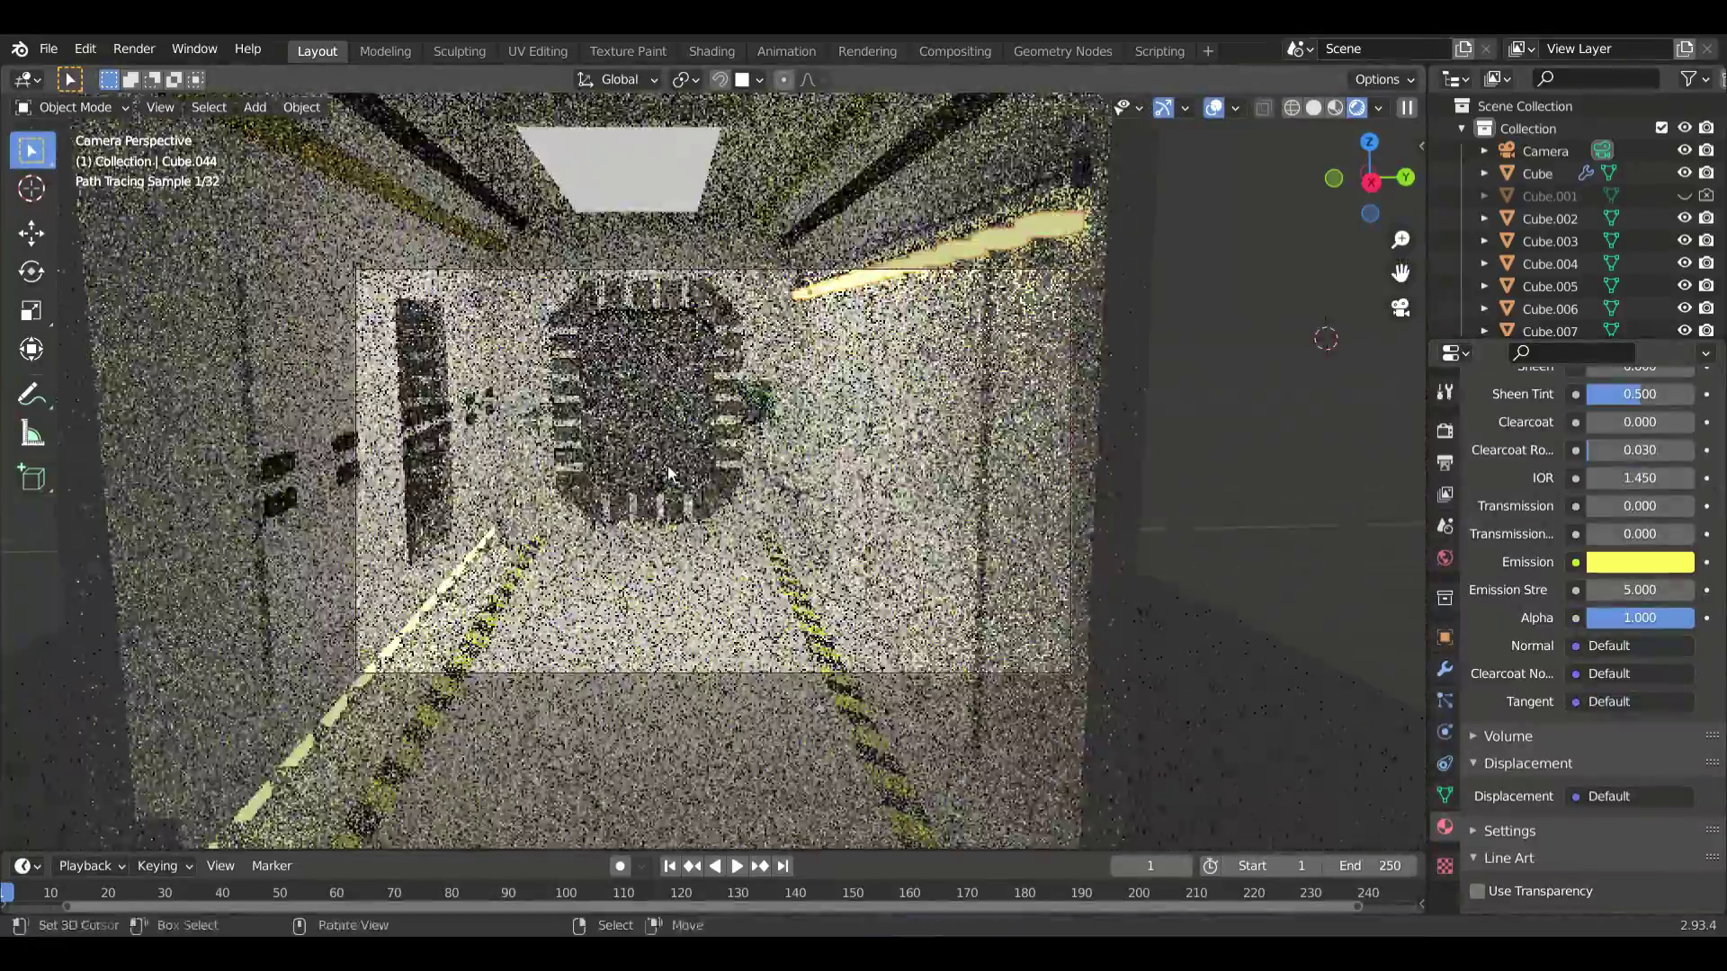
pyautogui.scroll(-7, 1616, 667)
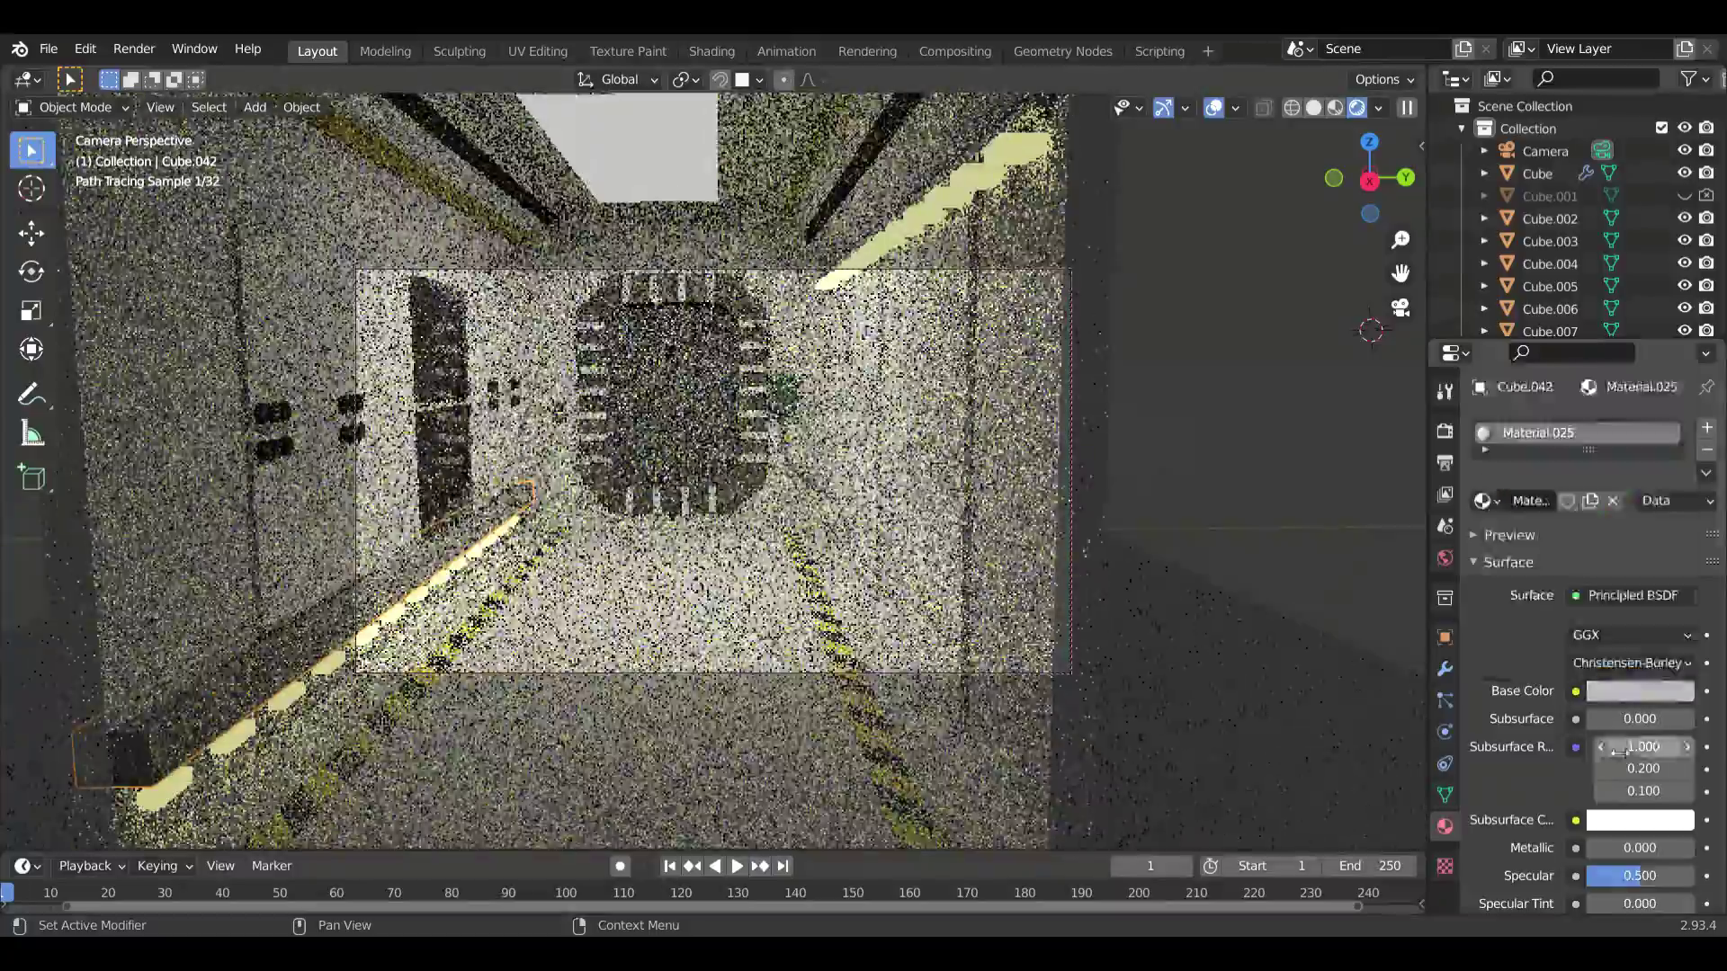
pyautogui.moveTo(1619, 522); pyautogui.dragTo(1690, 523)
pyautogui.scroll(7, 1616, 668)
pyautogui.click(1640, 691)
pyautogui.moveTo(1574, 449); pyautogui.dragTo(1518, 456)
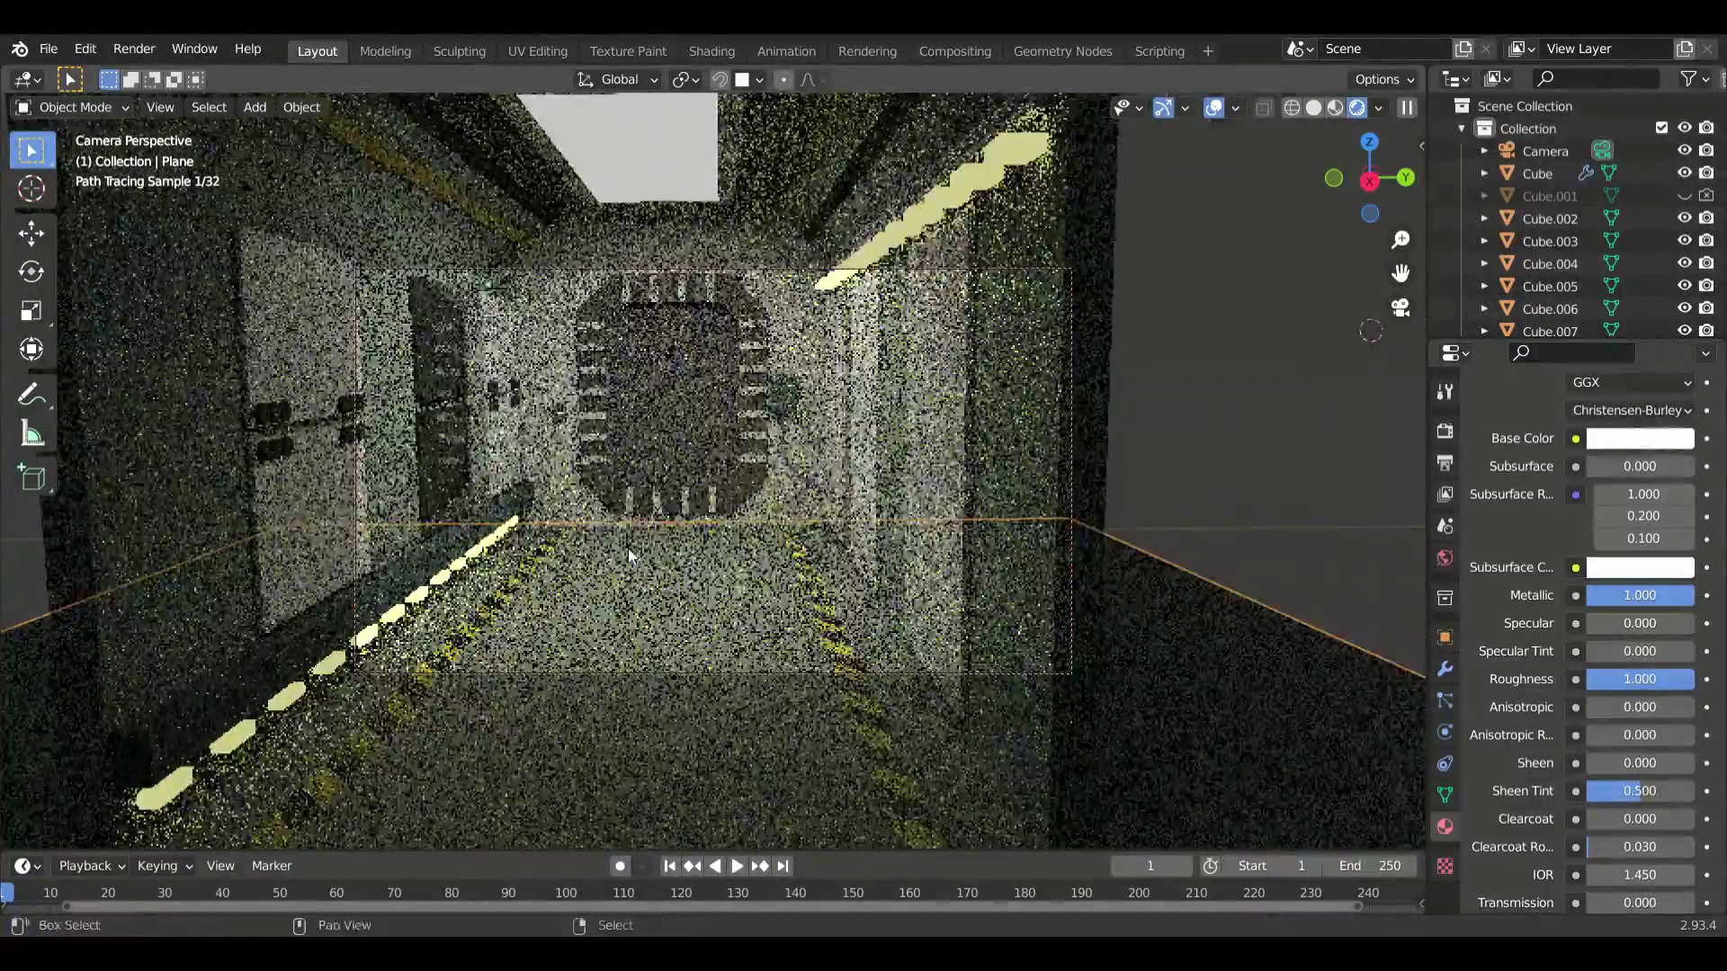
# - Nudge the locked camera view to frame the glowing corridor
pyautogui.keyDown('shift'); pyautogui.moveTo(628, 549); pyautogui.dragTo(662, 556, button='middle'); pyautogui.keyUp('shift')
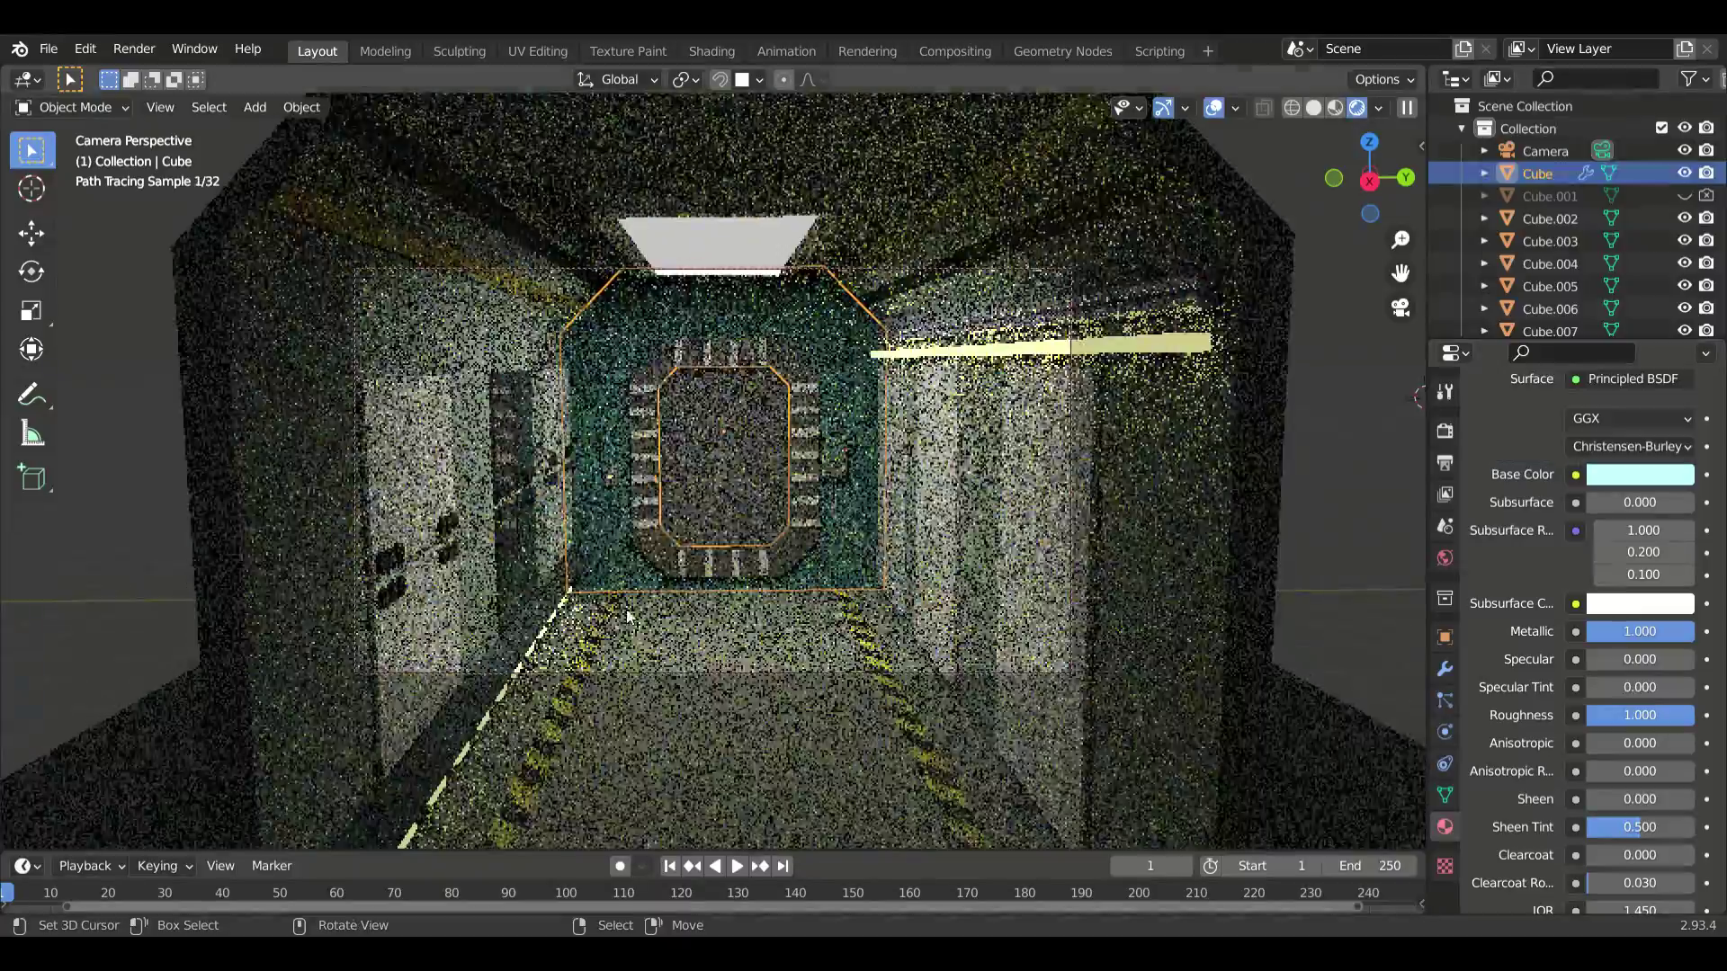
pyautogui.keyDown('shift'); pyautogui.moveTo(717, 580); pyautogui.dragTo(721, 562, button='middle'); pyautogui.keyUp('shift')
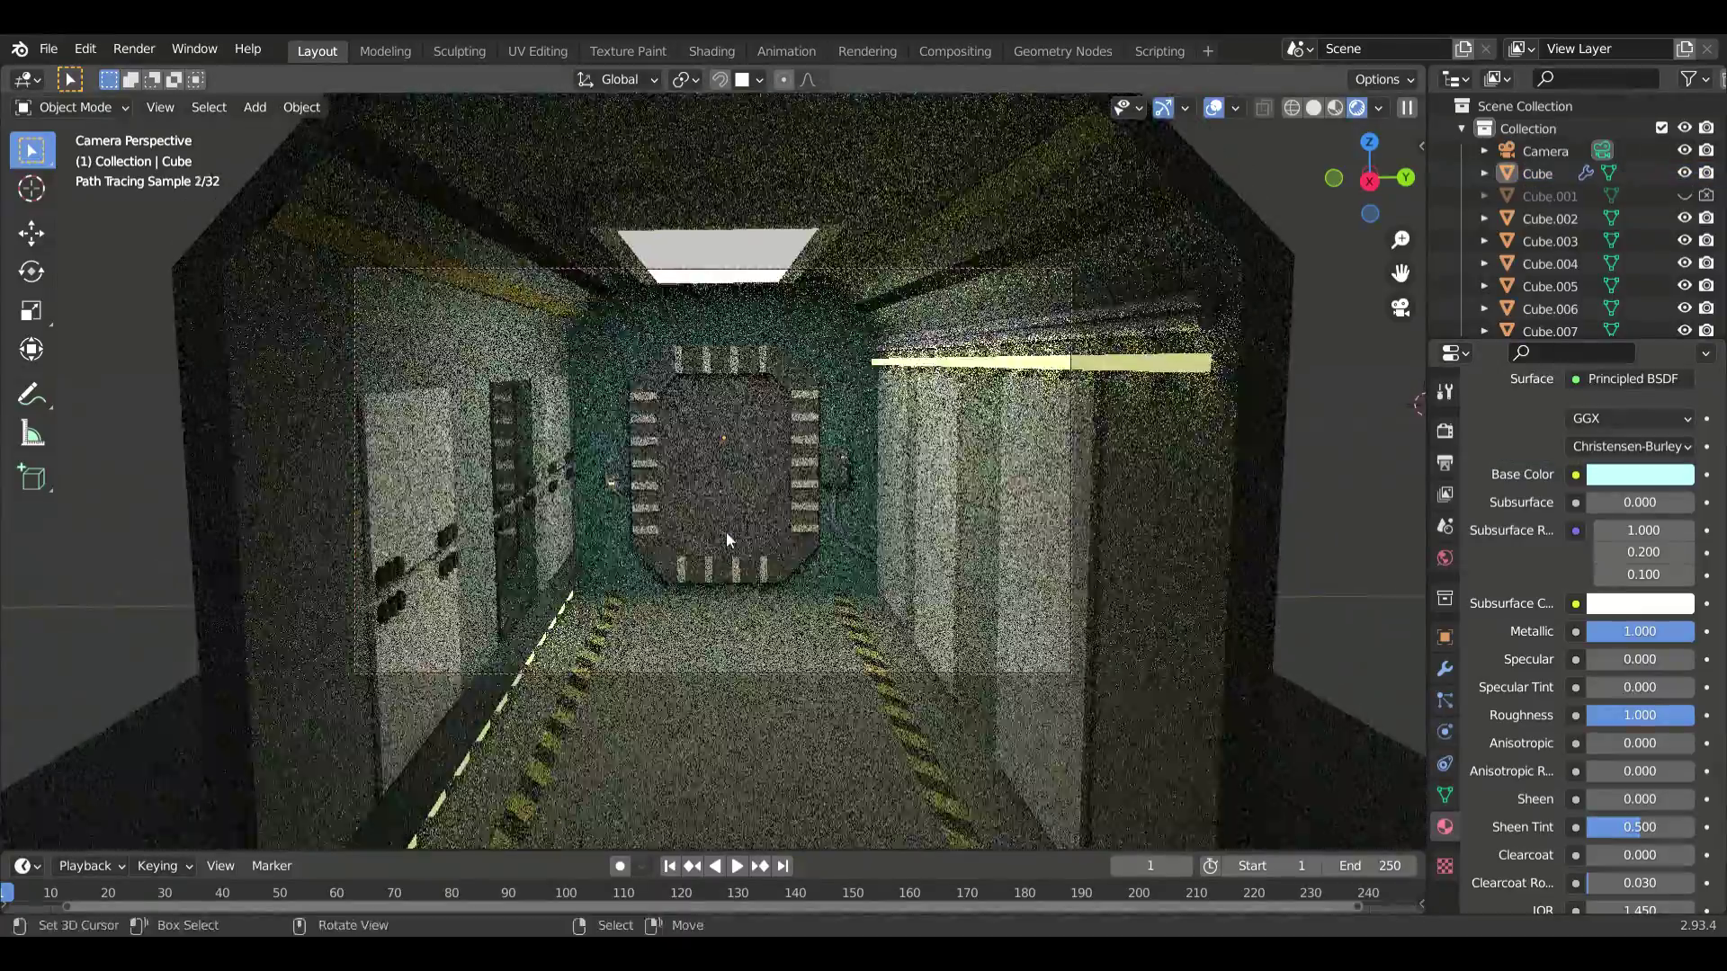
pyautogui.scroll(-2, 726, 522)
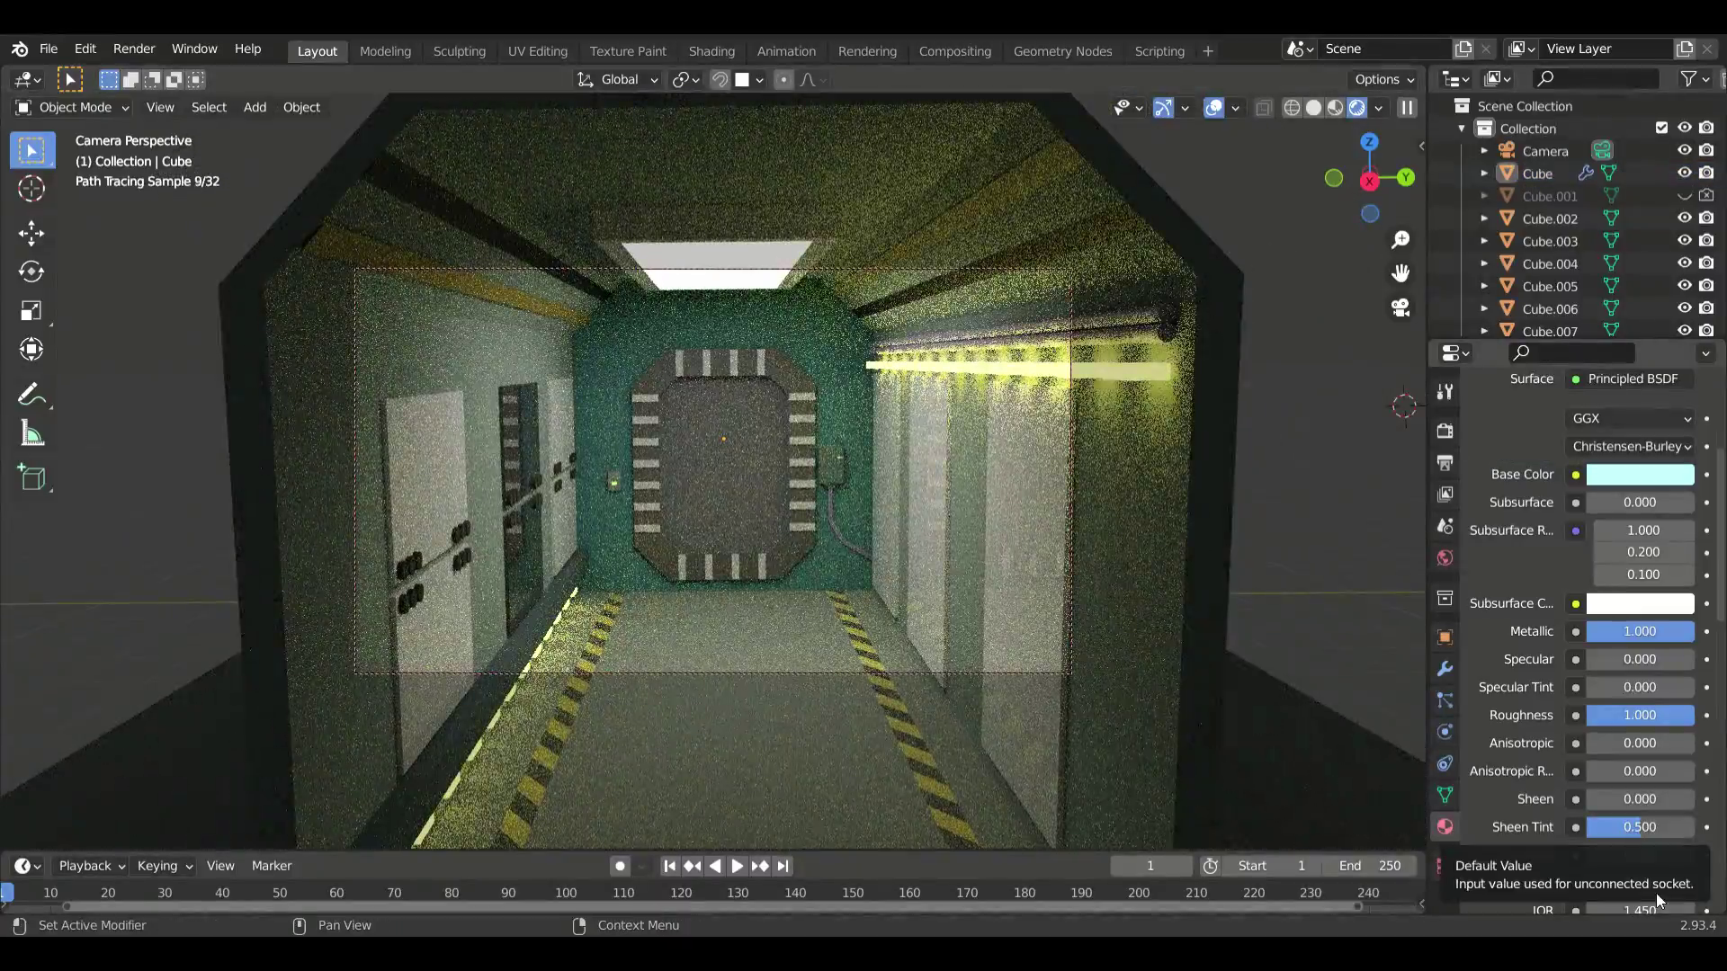